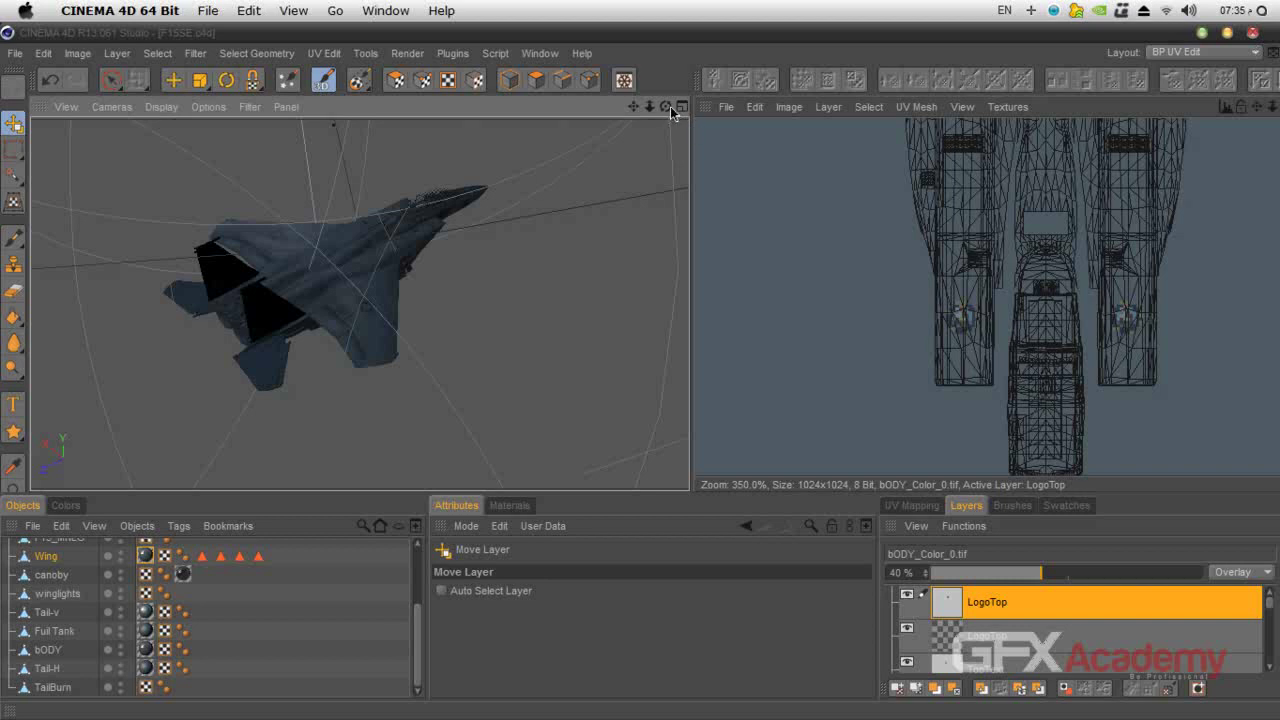
Select the Tail-v object and its material, and load that material's textures for painting in the UV view.
{"action": "left_click_drag", "start_coordinate": [666, 108], "coordinate": [643, 377]}
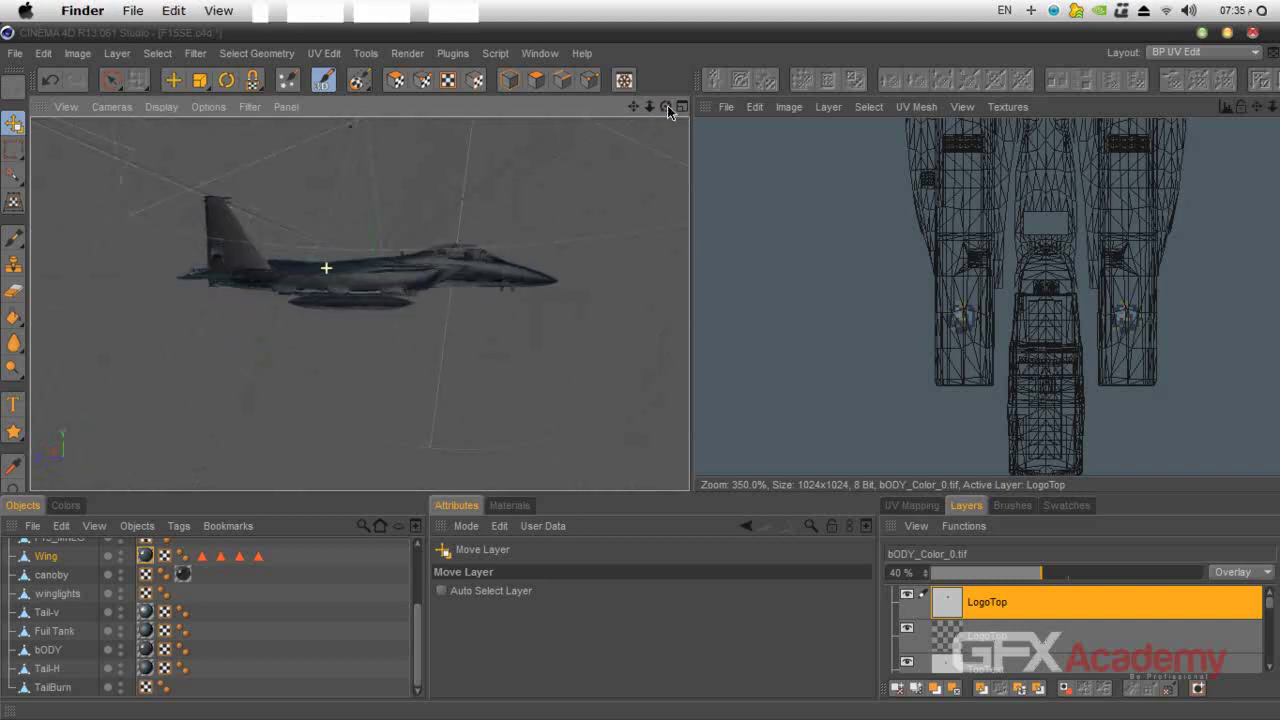
{"action": "scroll", "coordinate": [214, 261], "scroll_direction": "up", "scroll_amount": 10}
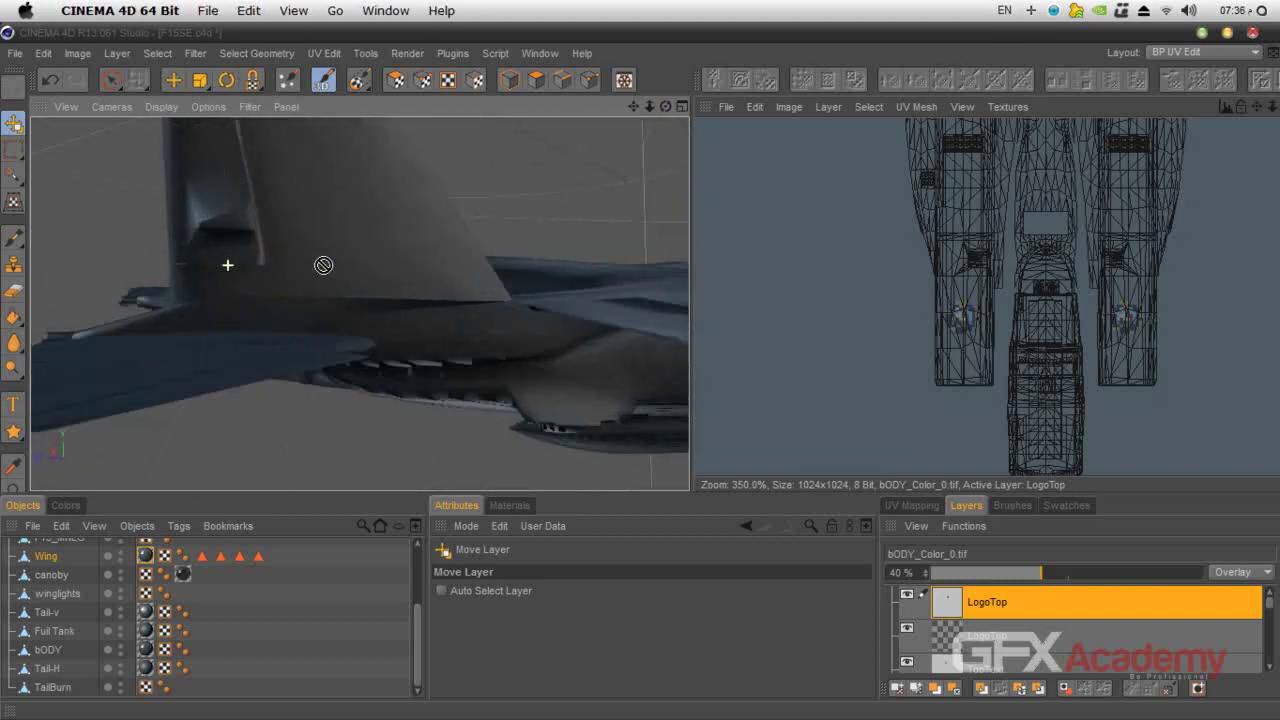
{"action": "left_click_drag", "start_coordinate": [634, 106], "coordinate": [663, 209]}
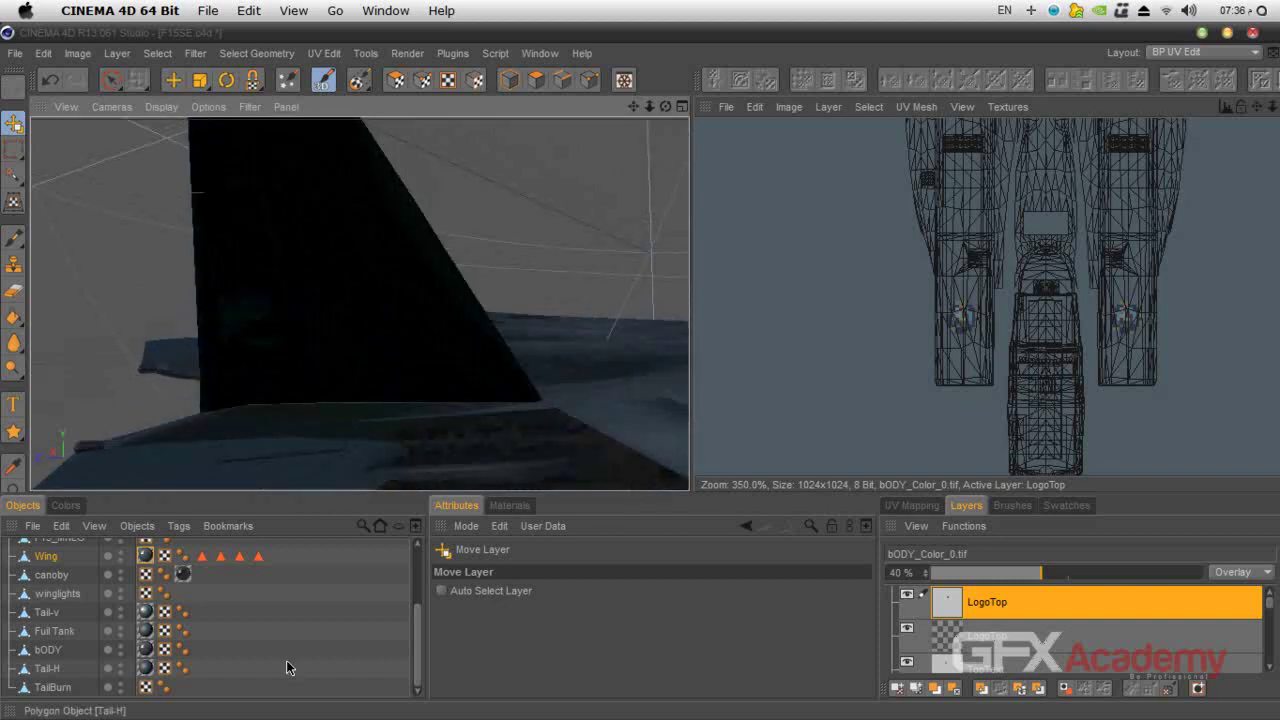
{"action": "left_click", "coordinate": [52, 616]}
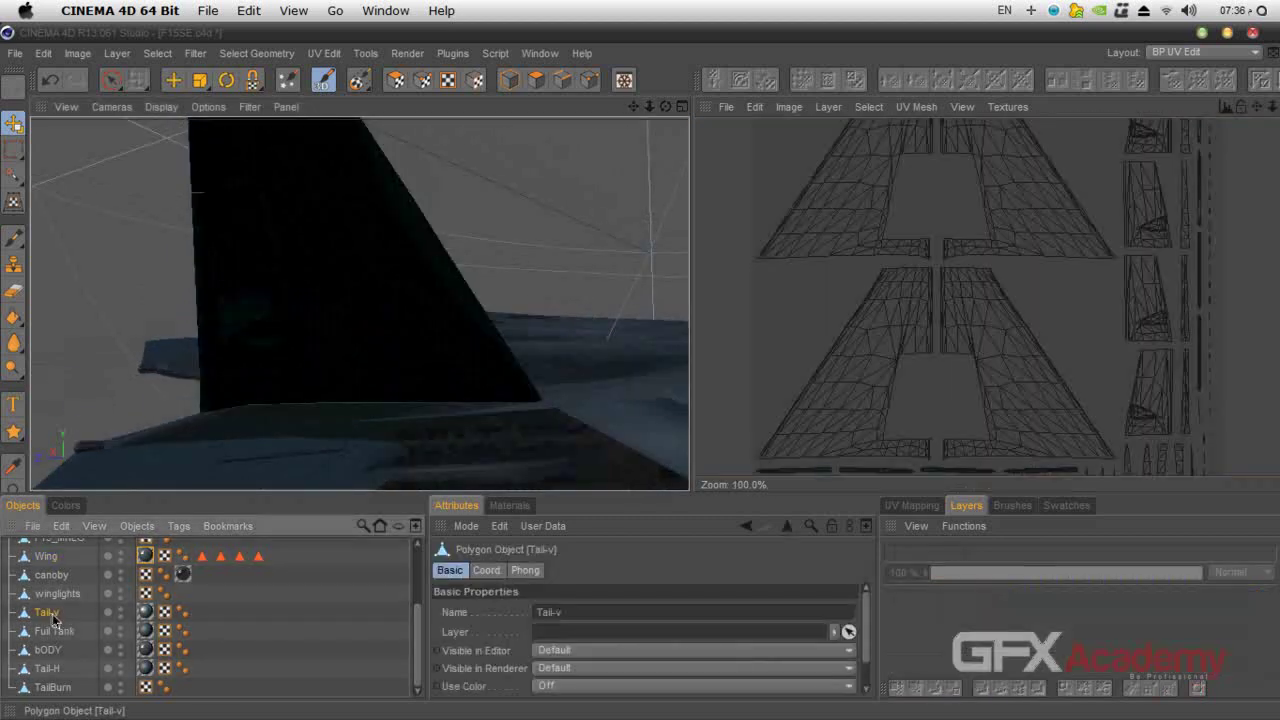
{"action": "left_click", "coordinate": [145, 612]}
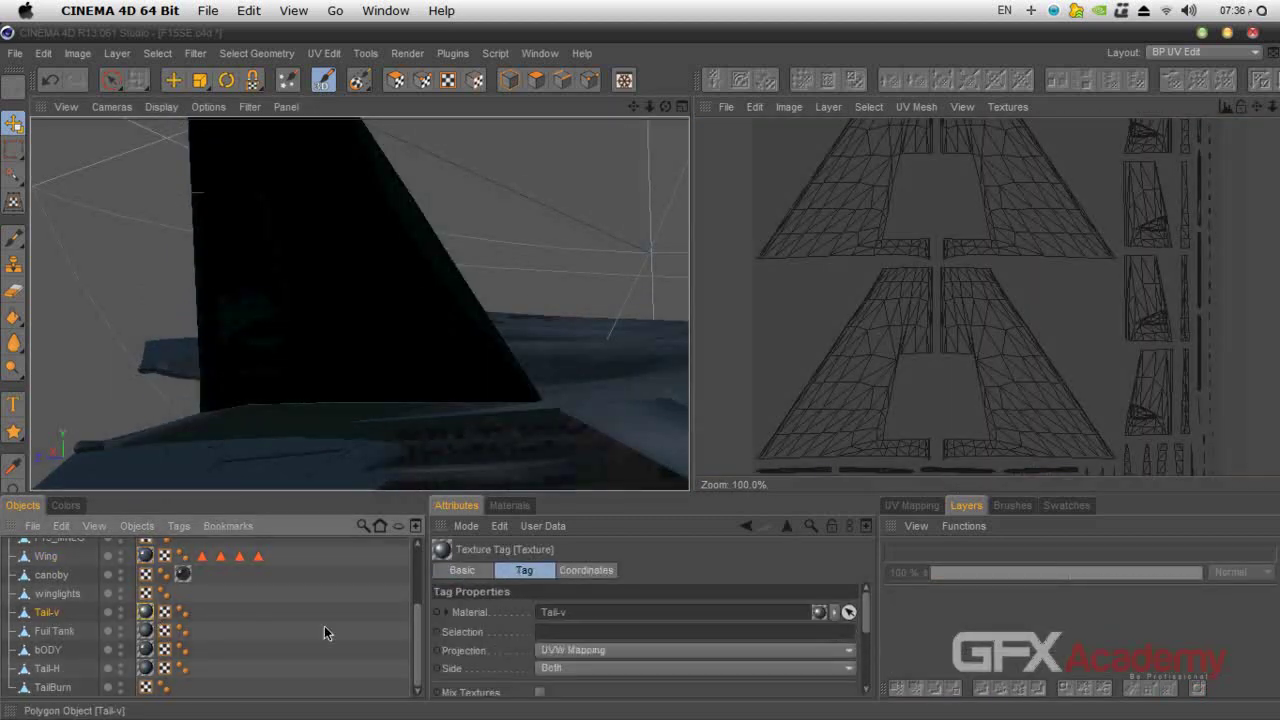
{"action": "left_click", "coordinate": [509, 505]}
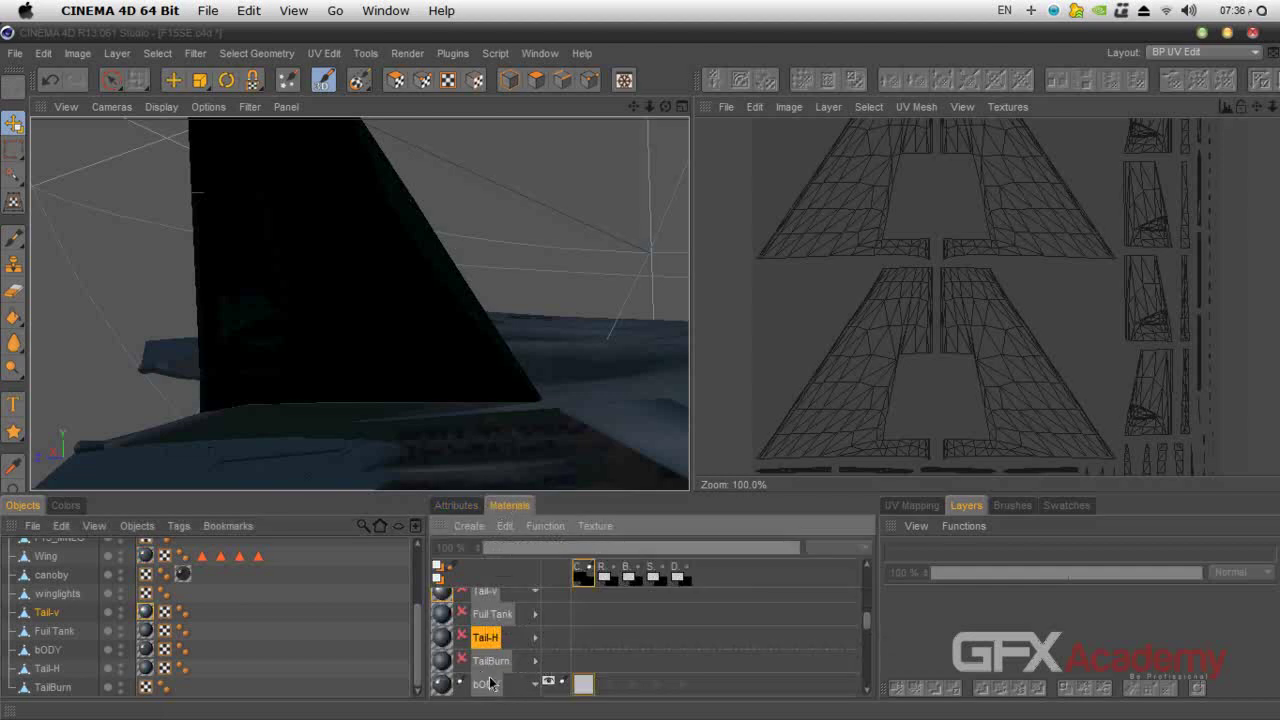
{"action": "scroll", "coordinate": [494, 680], "scroll_direction": "down", "scroll_amount": 5}
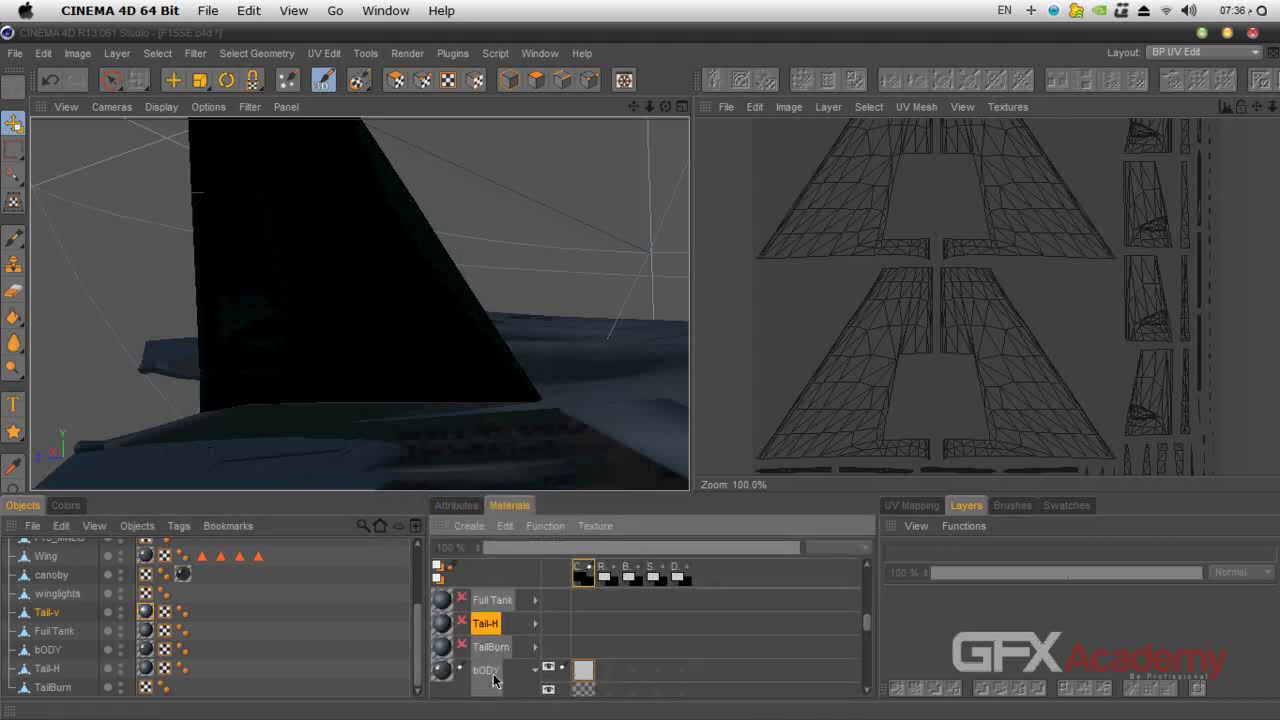
{"action": "left_click", "coordinate": [535, 670]}
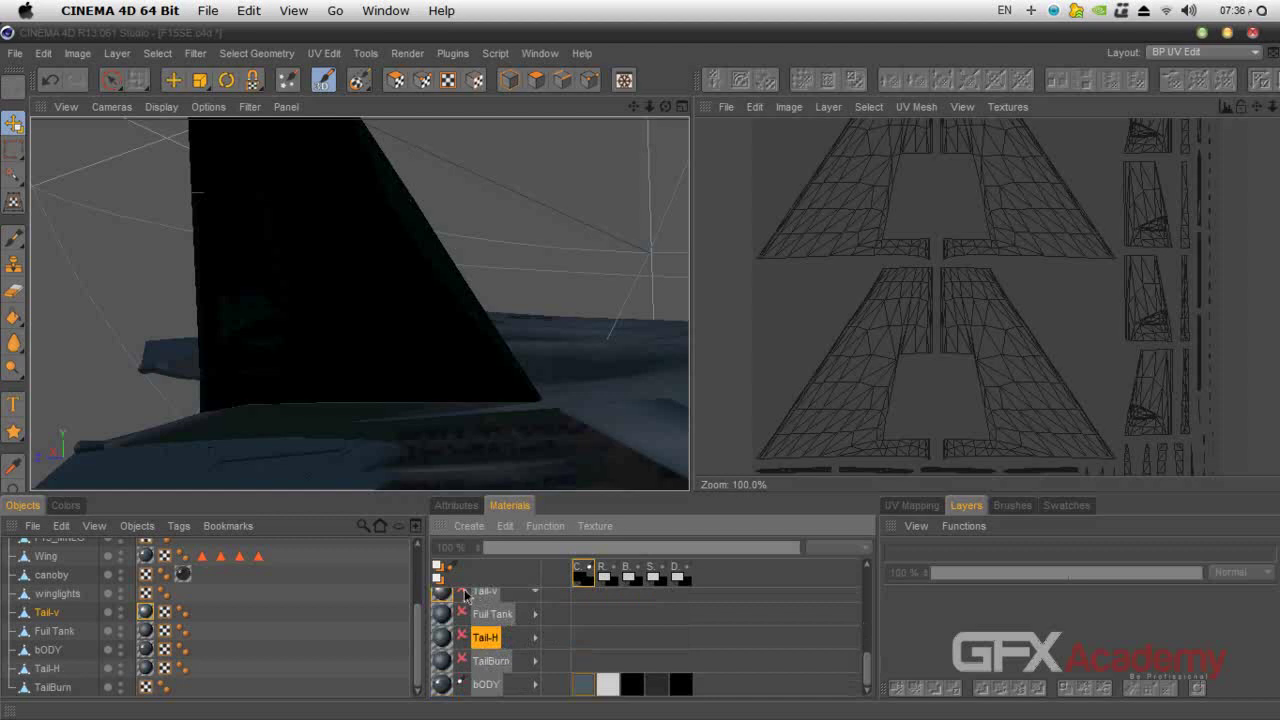
{"action": "left_click", "coordinate": [464, 594]}
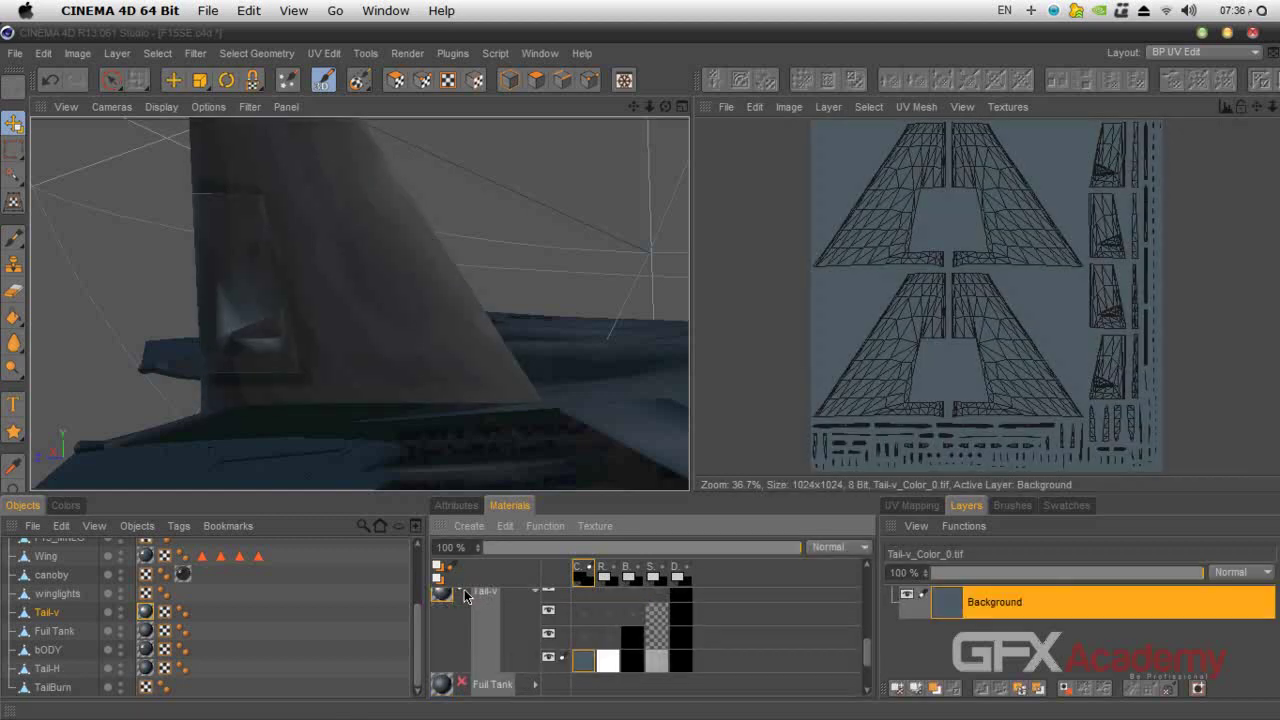
{"action": "left_click_drag", "start_coordinate": [868, 657], "coordinate": [868, 652]}
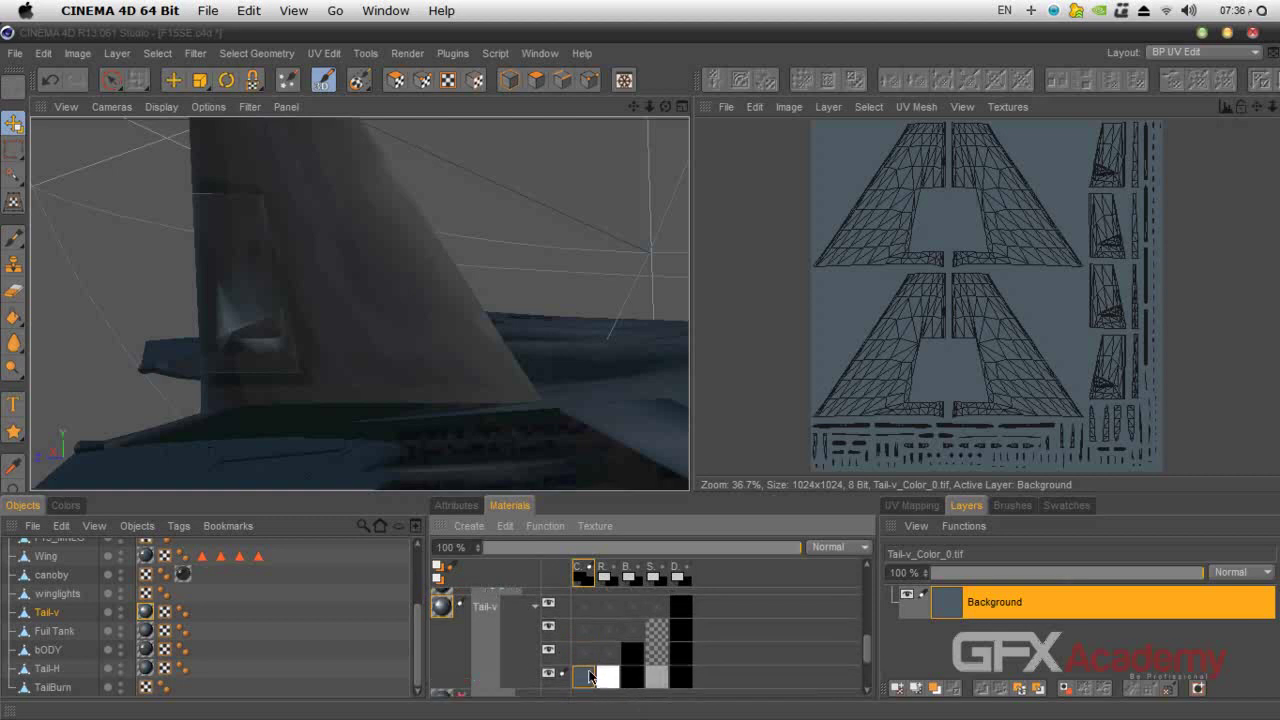
Add a new layer above the Background in the Tail-v colour texture and name it US.
{"action": "left_click_drag", "start_coordinate": [650, 110], "coordinate": [615, 128]}
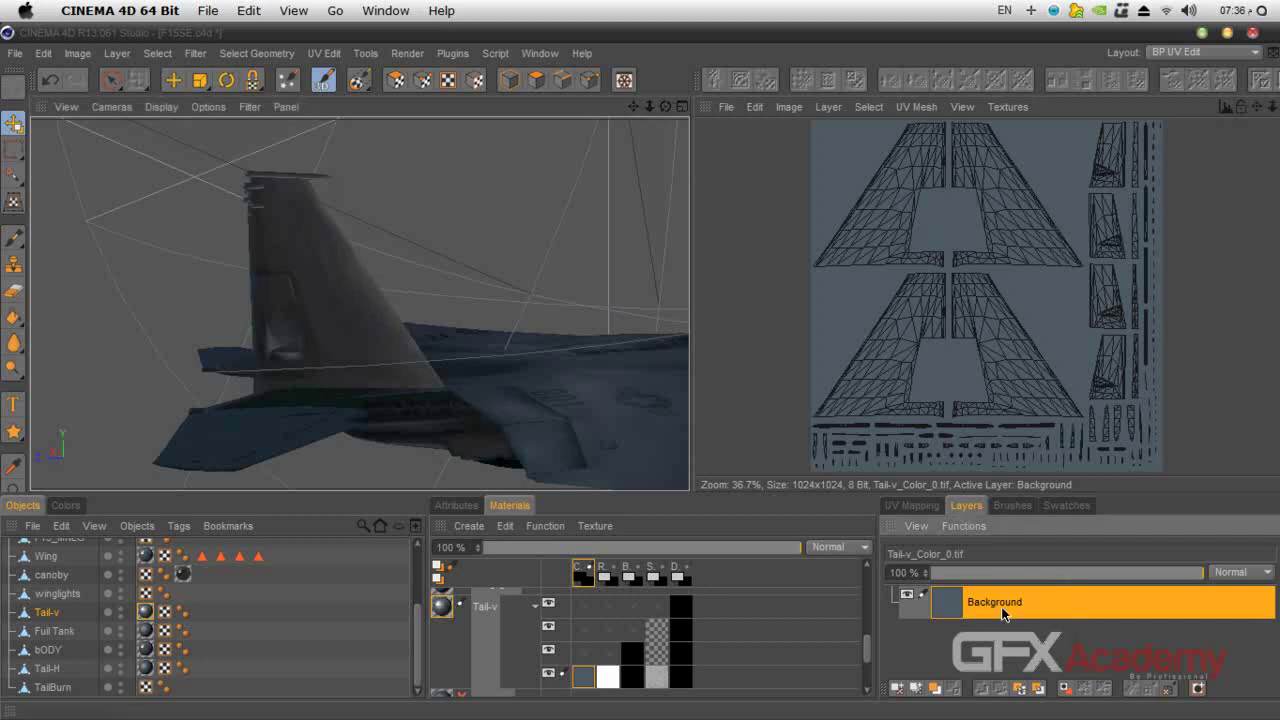
{"action": "left_click", "coordinate": [897, 689]}
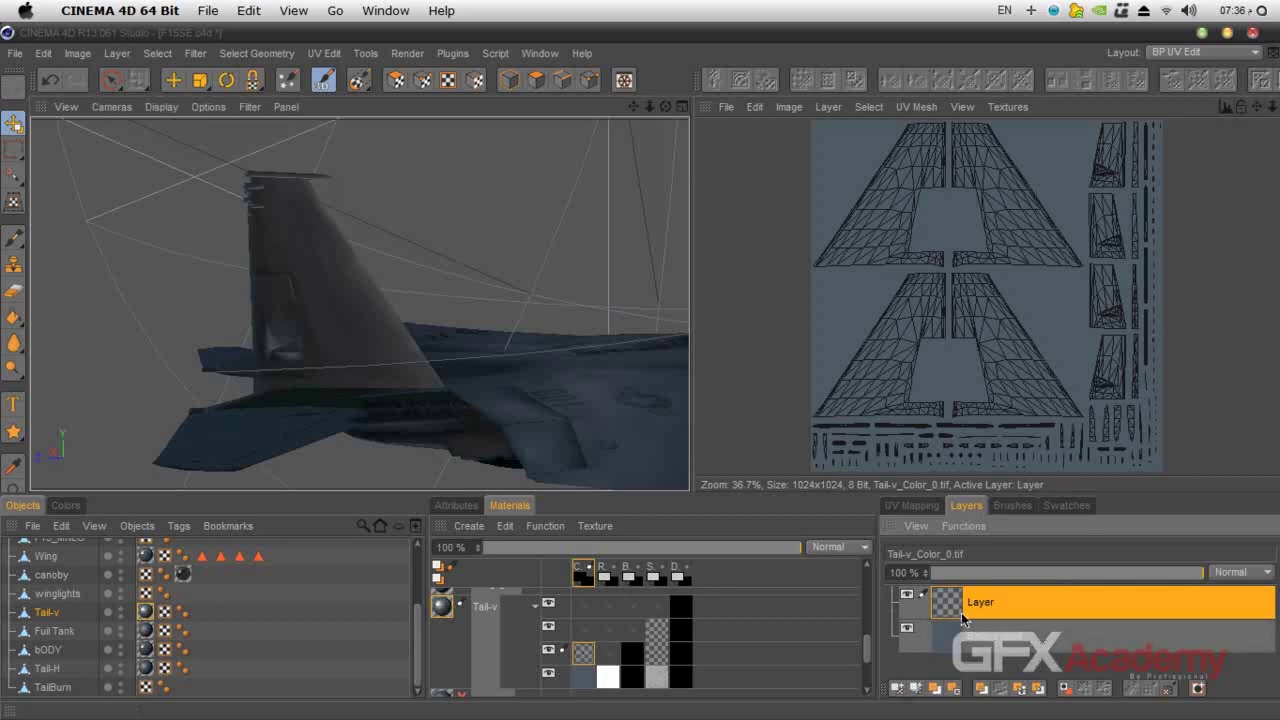
{"action": "double_click", "coordinate": [980, 602]}
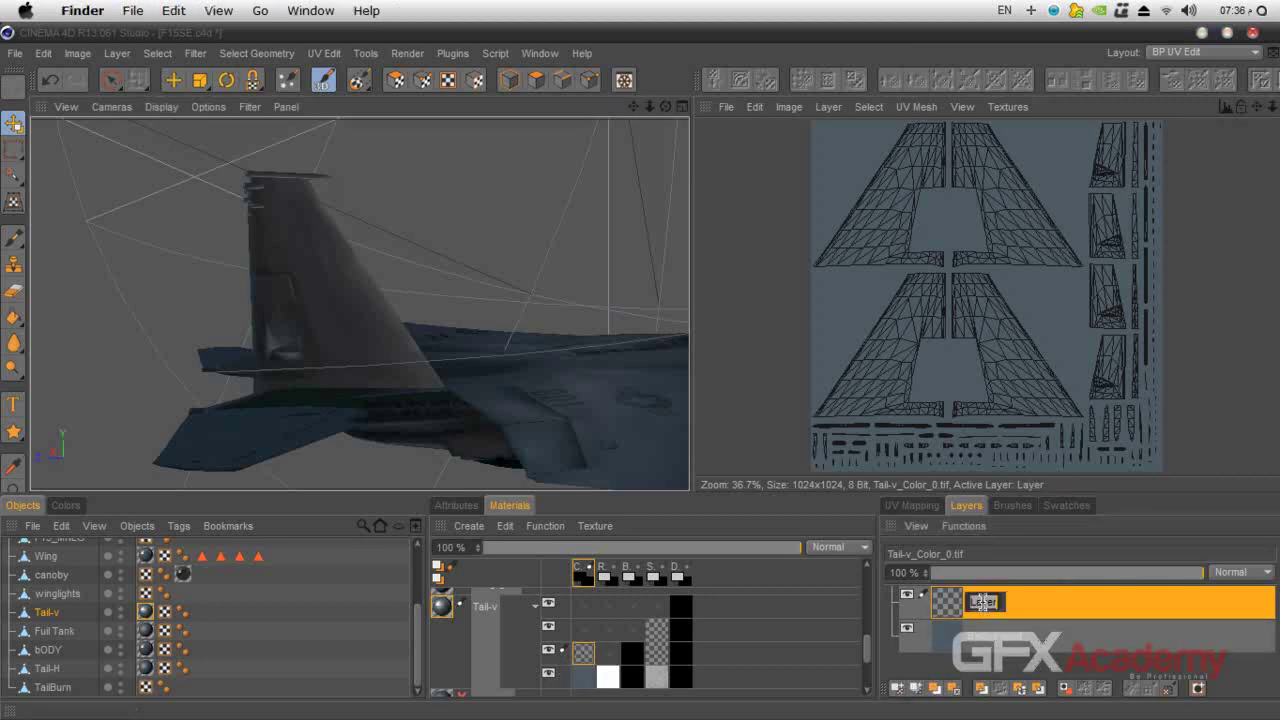
{"action": "type", "text": "US"}
{"action": "key", "text": "Return"}
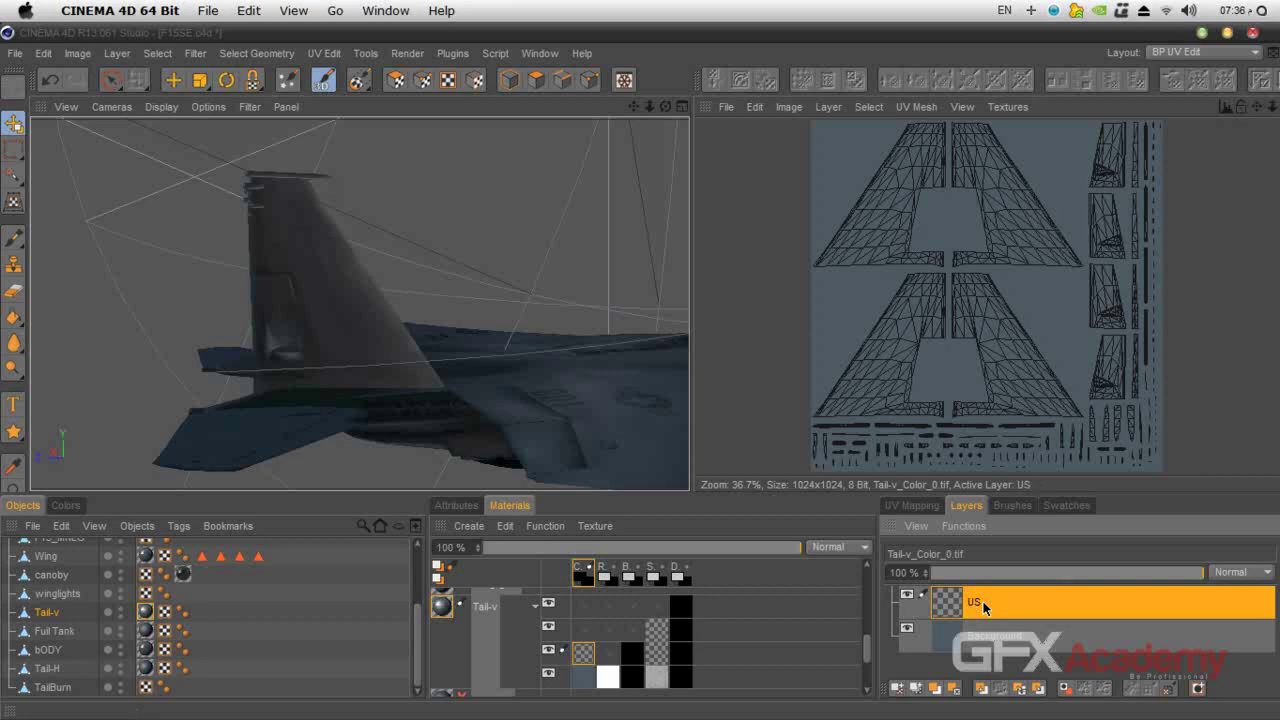
Set up the Draw Text tool with the text "U.S" and the font Fragile Bombers, Regular, size 26.
{"action": "left_click", "coordinate": [13, 404]}
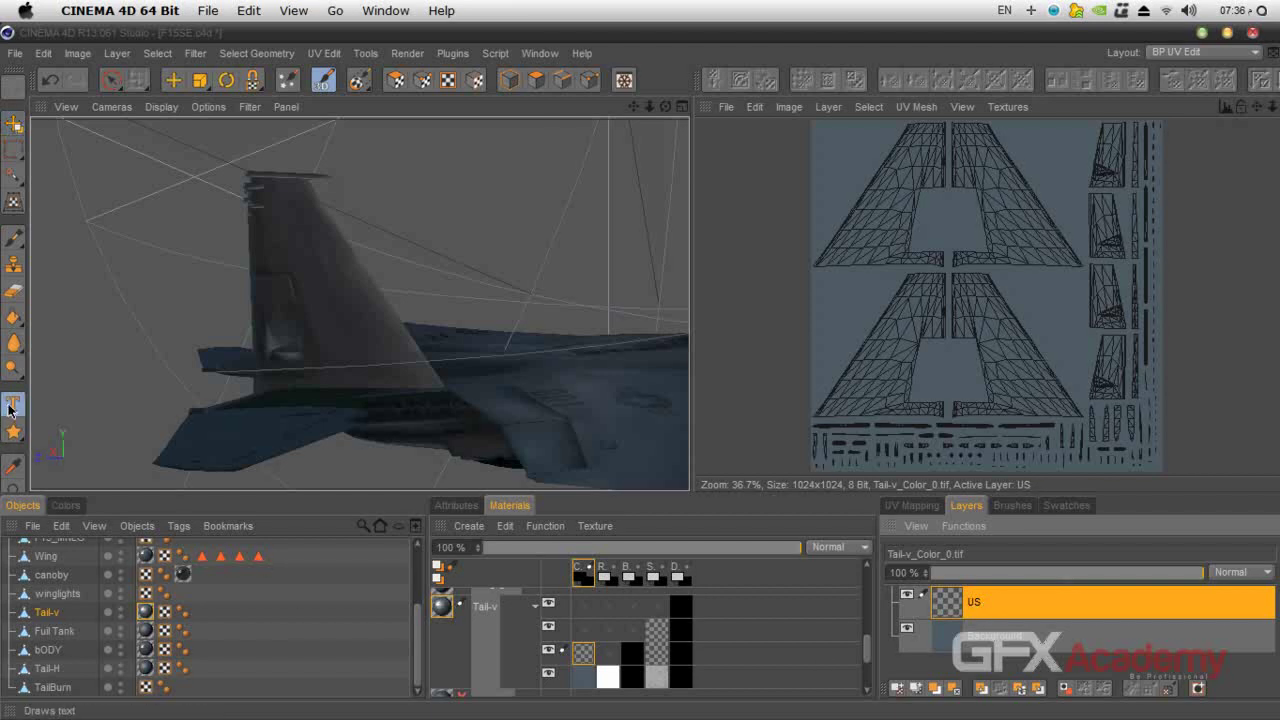
{"action": "left_click", "coordinate": [456, 505]}
{"action": "left_click_drag", "start_coordinate": [507, 611], "coordinate": [463, 612]}
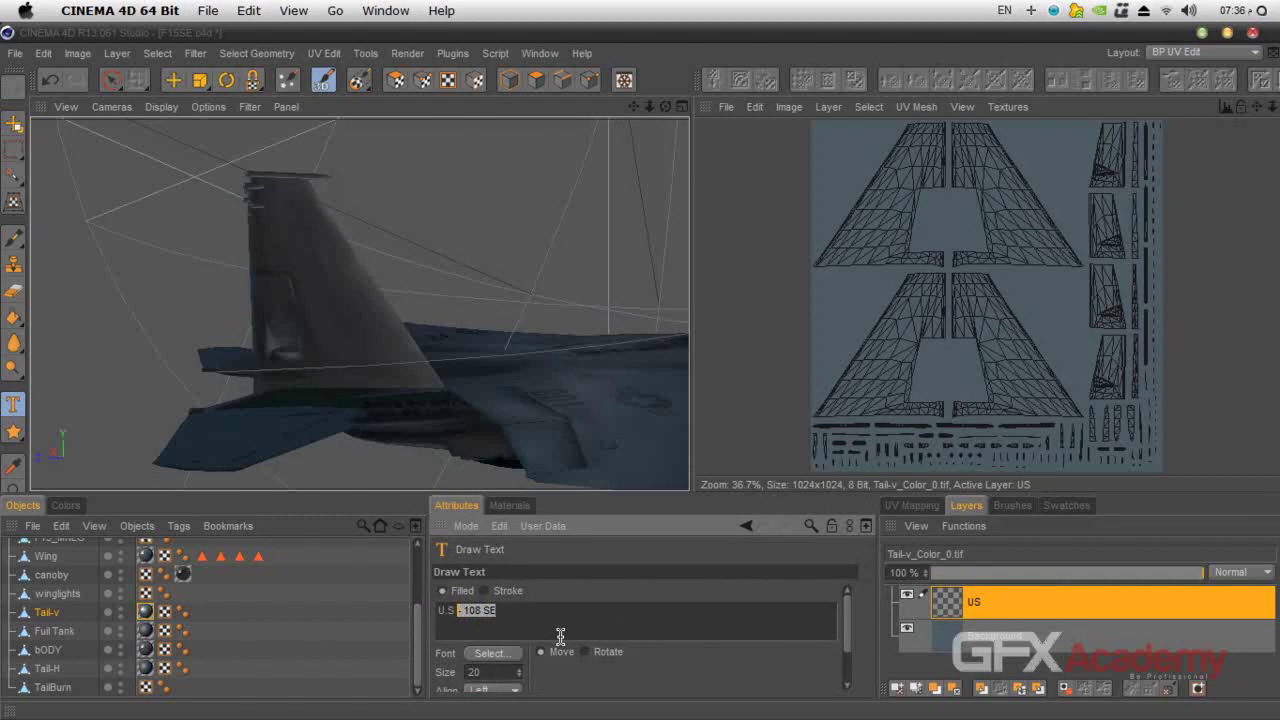
{"action": "key", "text": "BackSpace"}
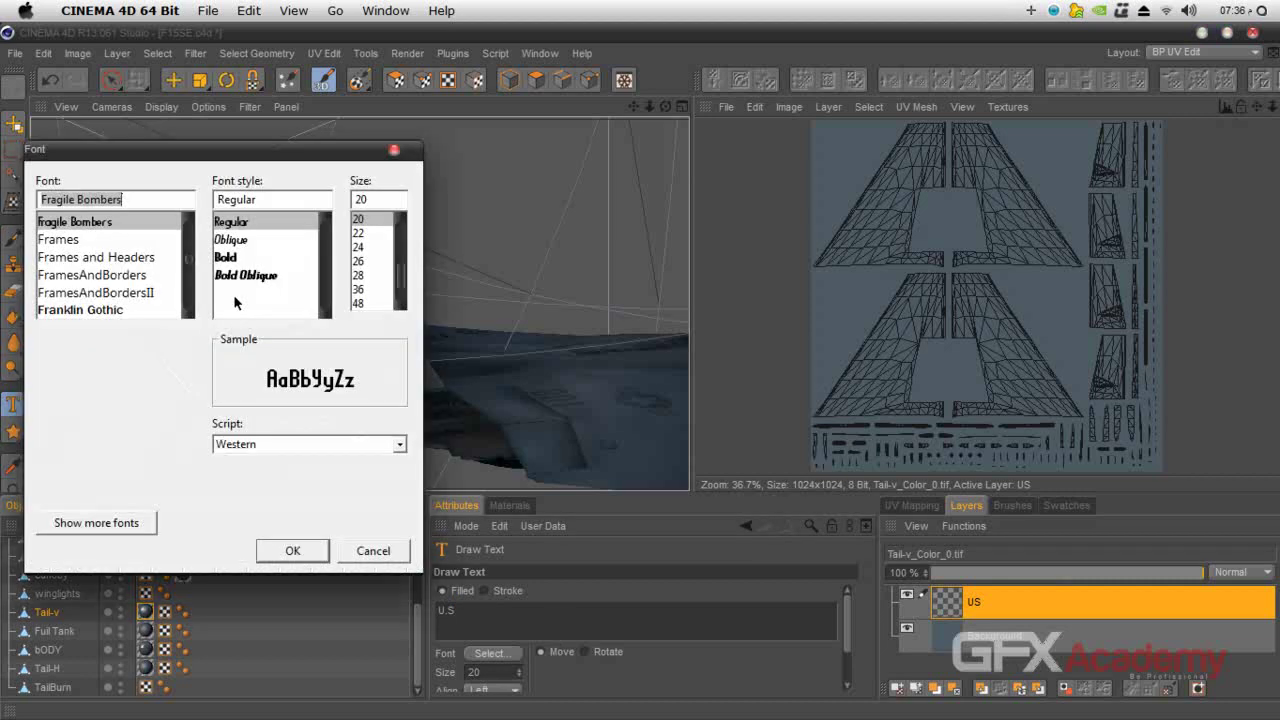
{"action": "left_click", "coordinate": [229, 224]}
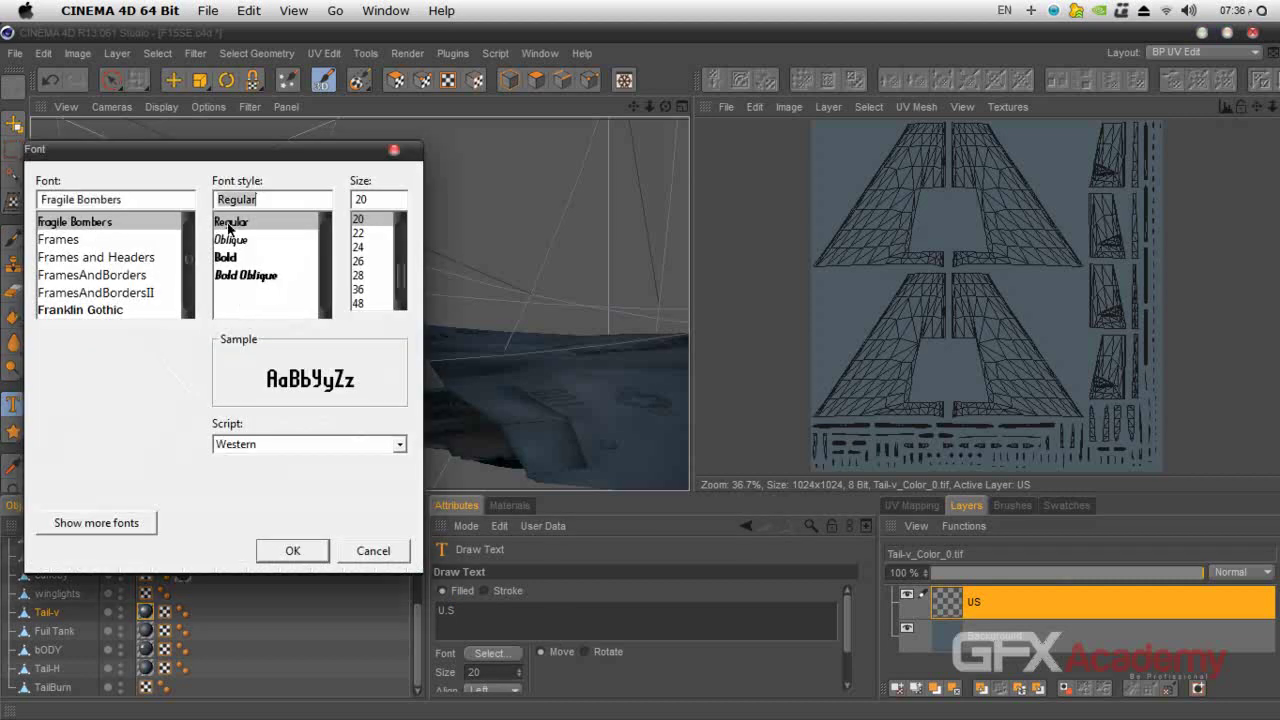
{"action": "left_click", "coordinate": [358, 262]}
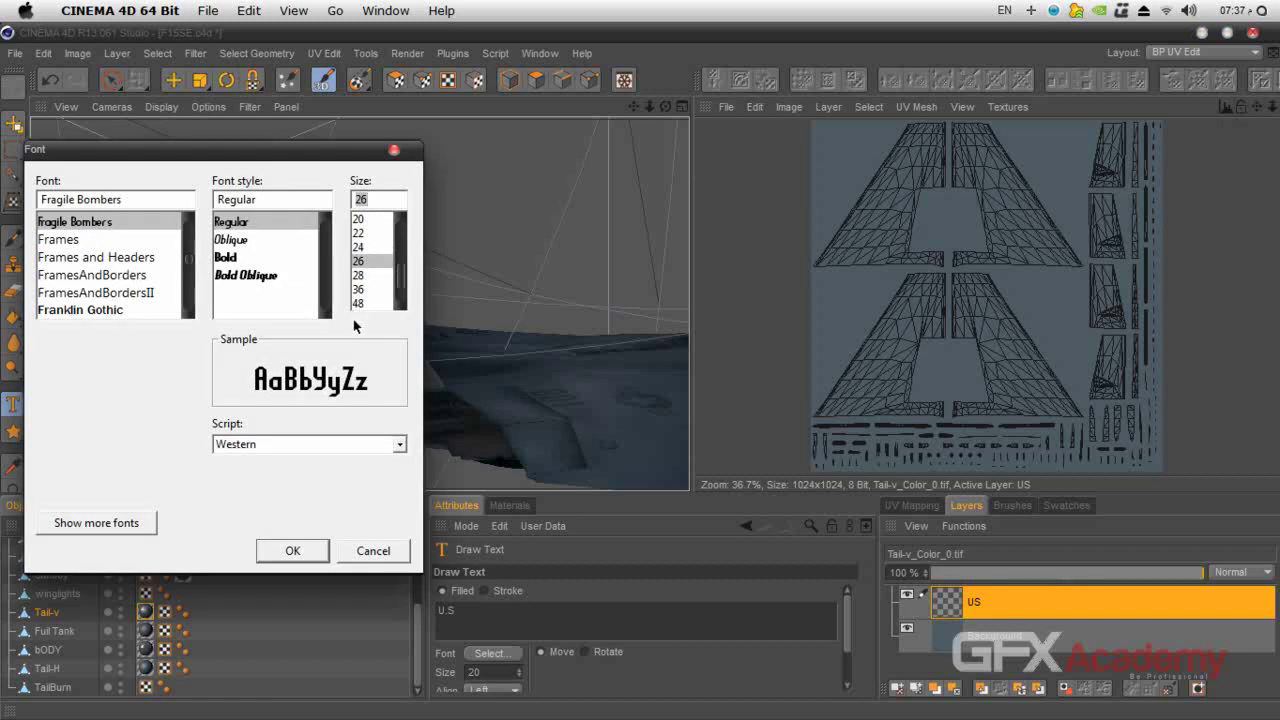
{"action": "left_click", "coordinate": [290, 551]}
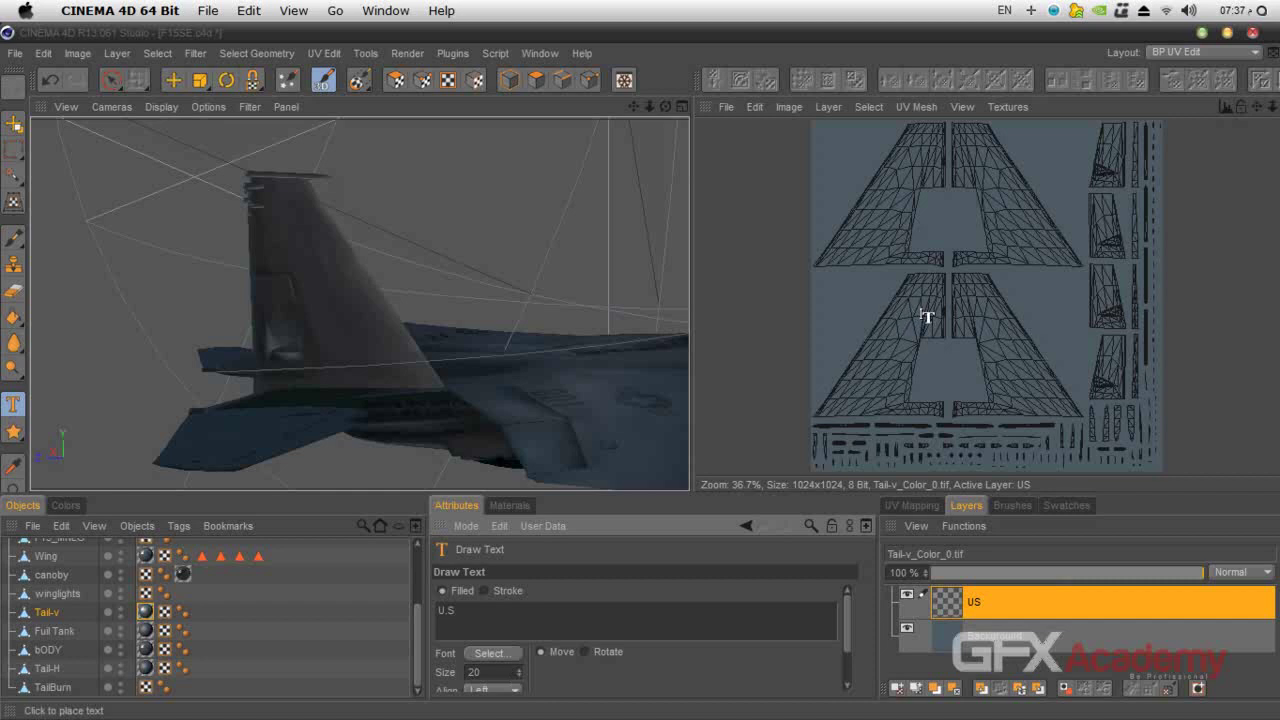
Draw the "U.S" text at size 100 on the US layer and move it onto the upper-right fin of the UV layout.
{"action": "left_click", "coordinate": [937, 236]}
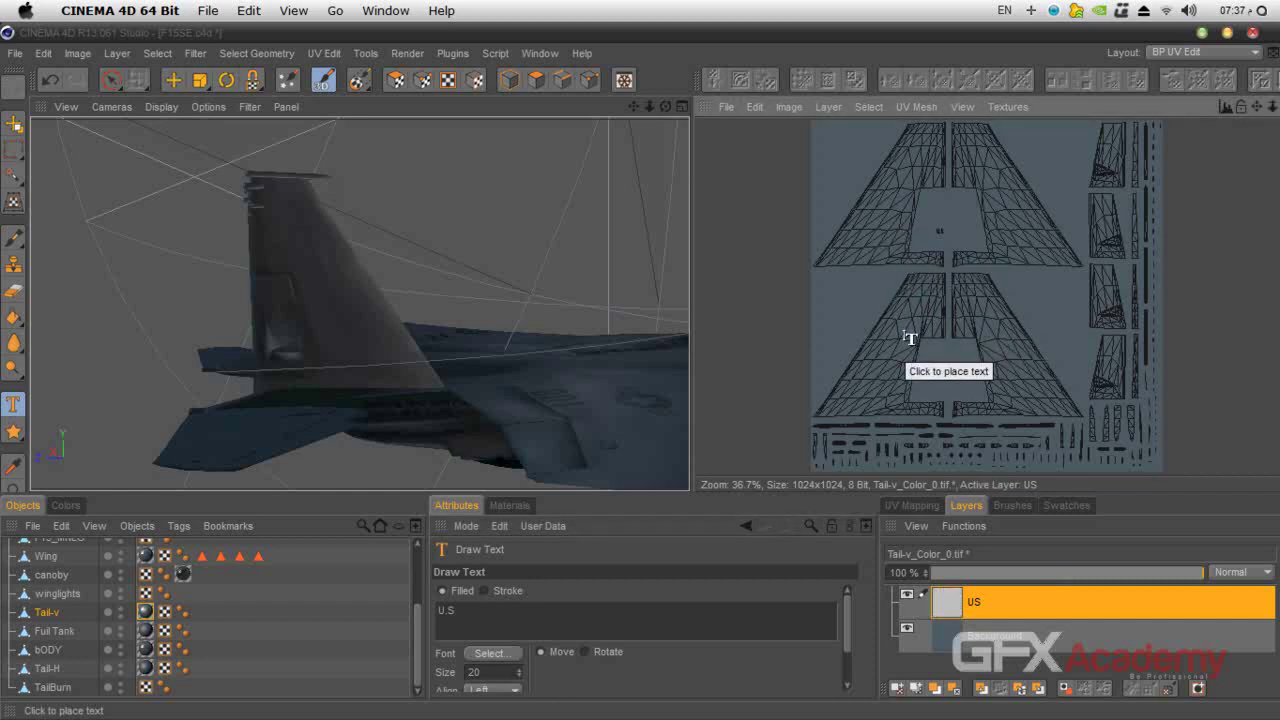
{"action": "key", "text": "ctrl+z"}
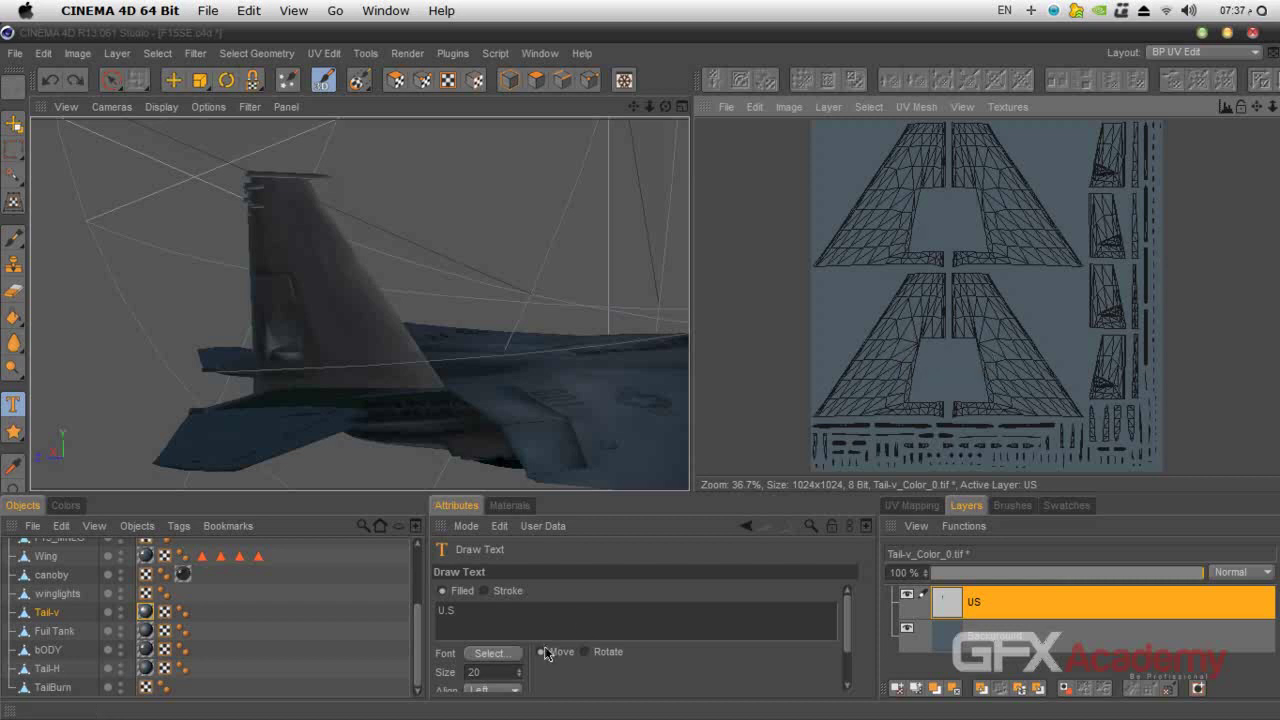
{"action": "left_click_drag", "start_coordinate": [499, 673], "coordinate": [437, 681]}
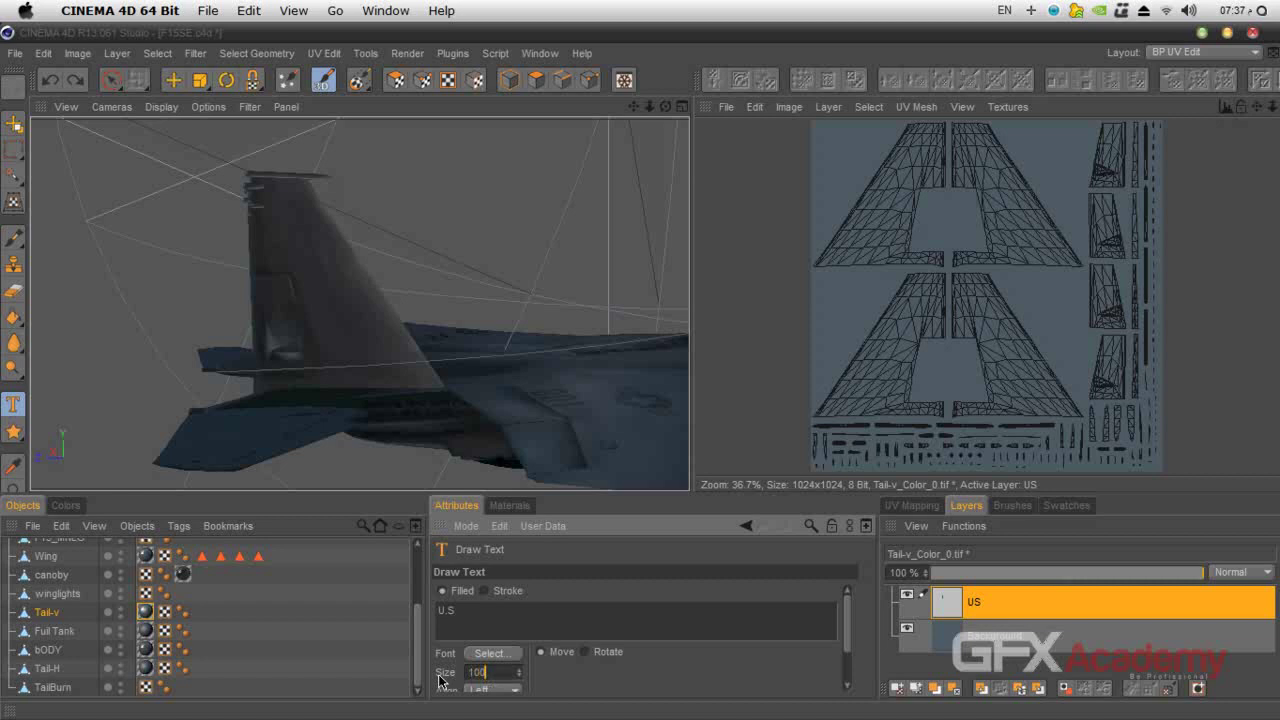
{"action": "left_click", "coordinate": [933, 230]}
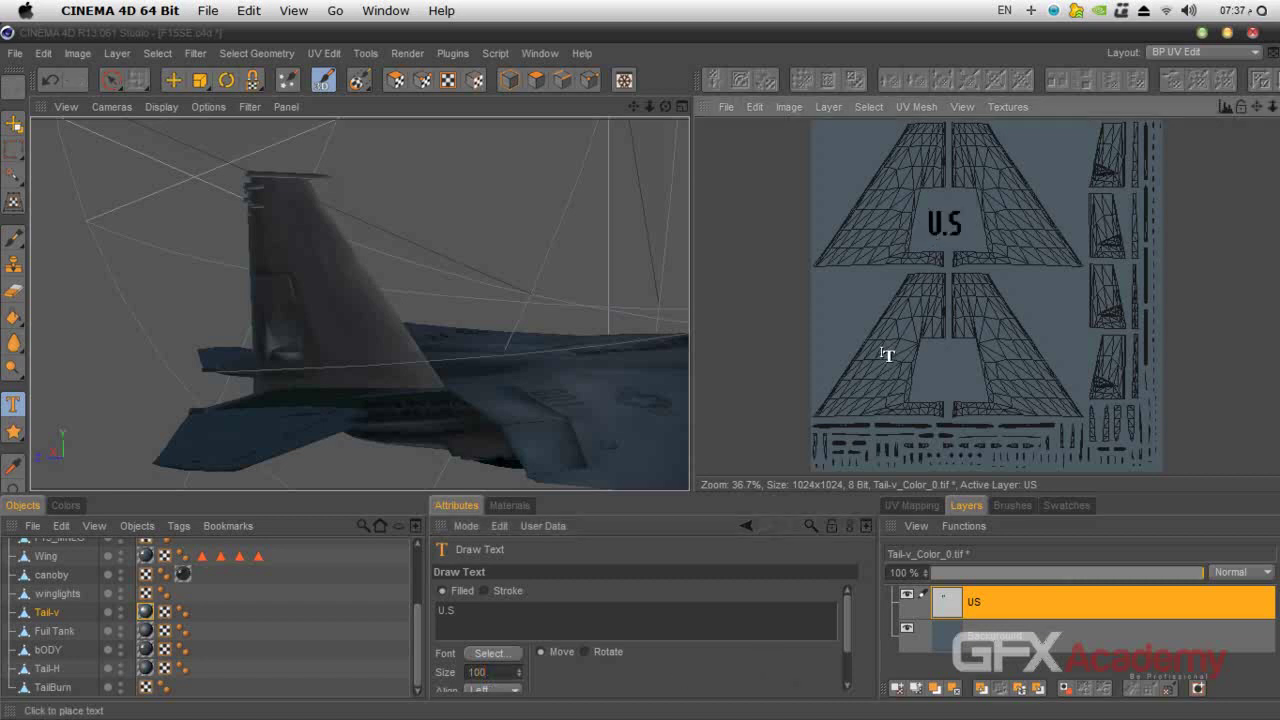
{"action": "left_click", "coordinate": [13, 123]}
{"action": "left_click_drag", "start_coordinate": [958, 232], "coordinate": [997, 170]}
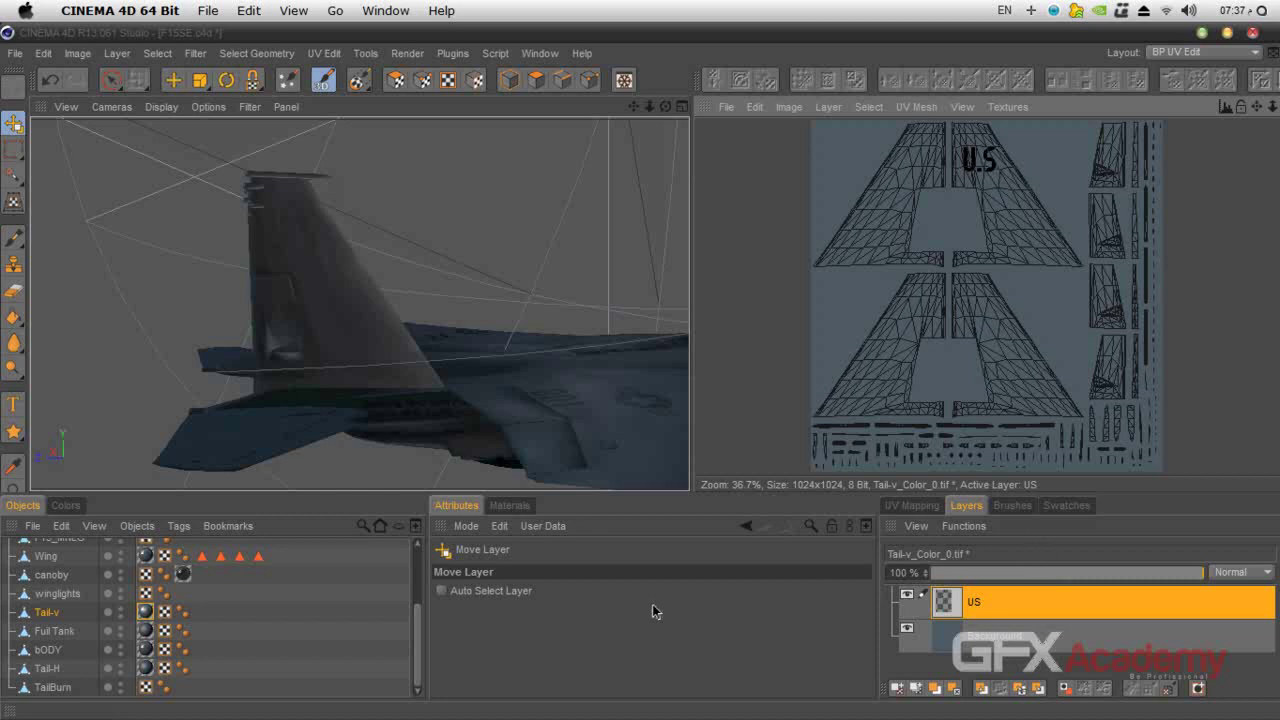
Check the lettering on the jet's vertical tails and start a test render in the Picture Viewer, stopping it early.
{"action": "mouse_move", "coordinate": [124, 489]}
{"action": "left_mouse_down"}
{"action": "mouse_move", "coordinate": [125, 592]}
{"action": "mouse_move", "coordinate": [124, 497]}
{"action": "left_mouse_up"}
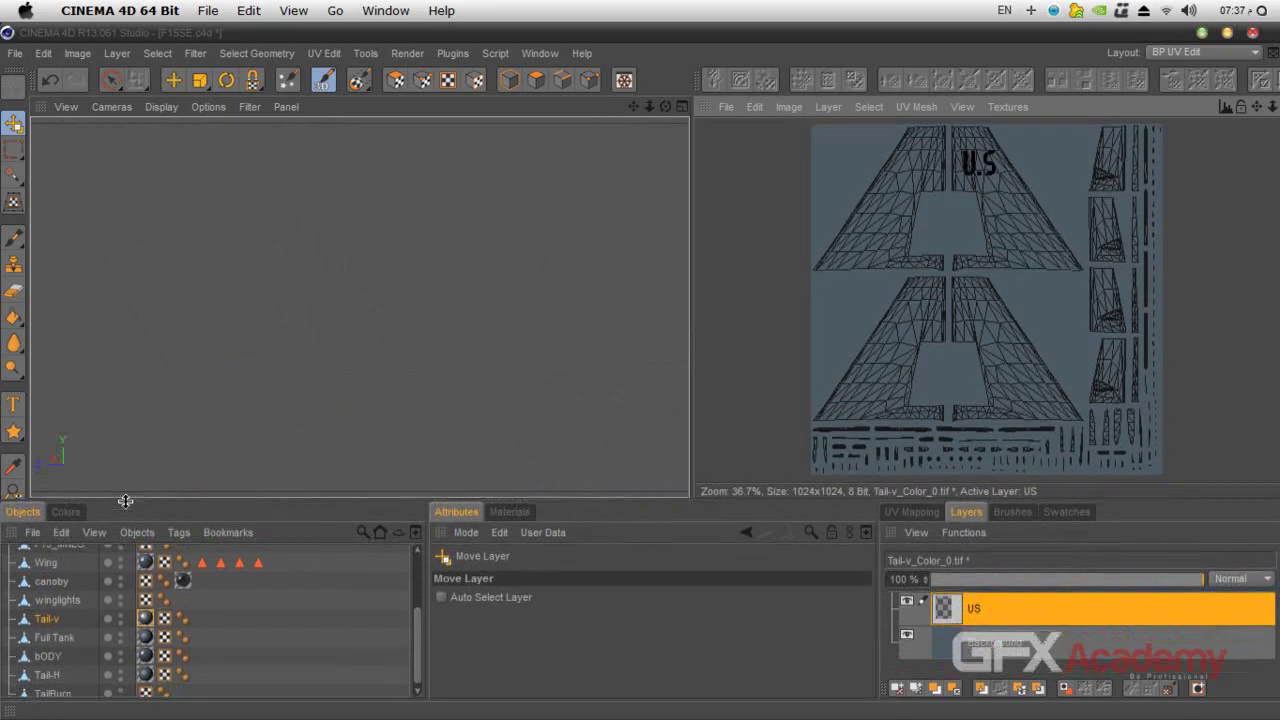
{"action": "mouse_move", "coordinate": [665, 106]}
{"action": "left_mouse_down"}
{"action": "mouse_move", "coordinate": [800, 135]}
{"action": "mouse_move", "coordinate": [690, 128]}
{"action": "mouse_move", "coordinate": [665, 106]}
{"action": "left_mouse_up"}
{"action": "left_click_drag", "start_coordinate": [331, 280], "coordinate": [331, 280]}
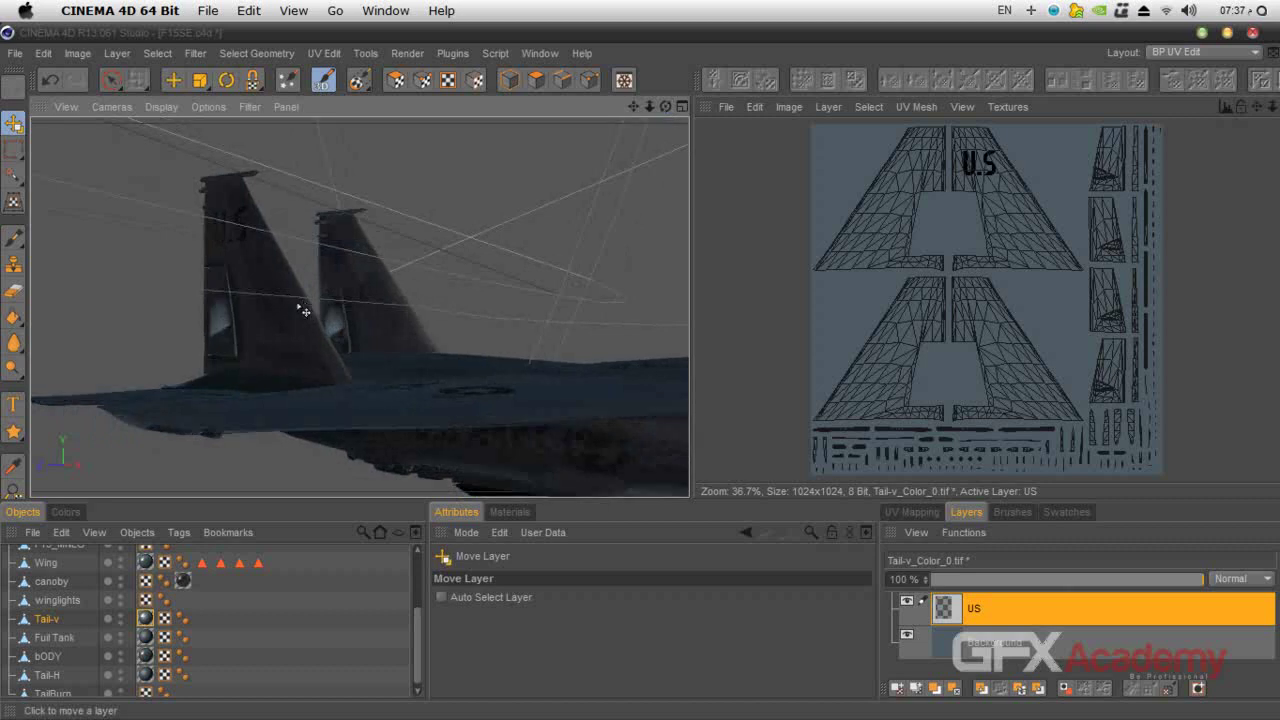
{"action": "key", "text": "shift+r"}
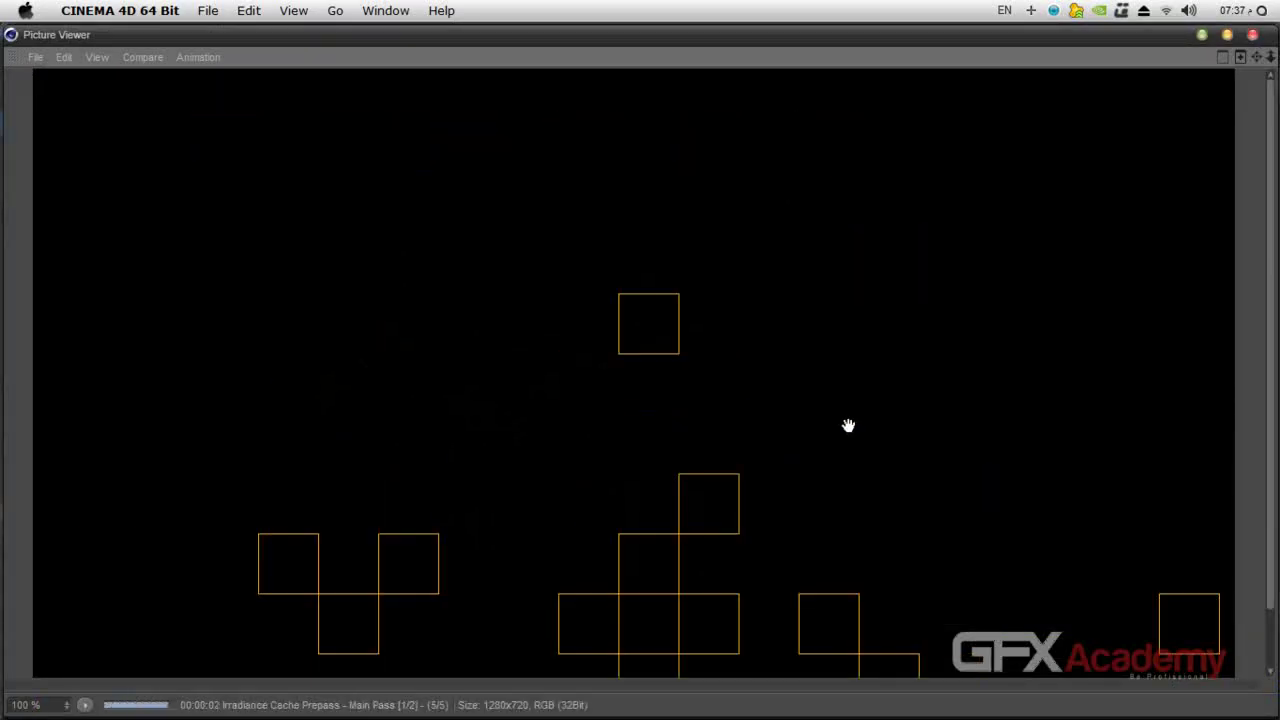
{"action": "left_click", "coordinate": [1254, 36]}
{"action": "key", "text": "Return"}
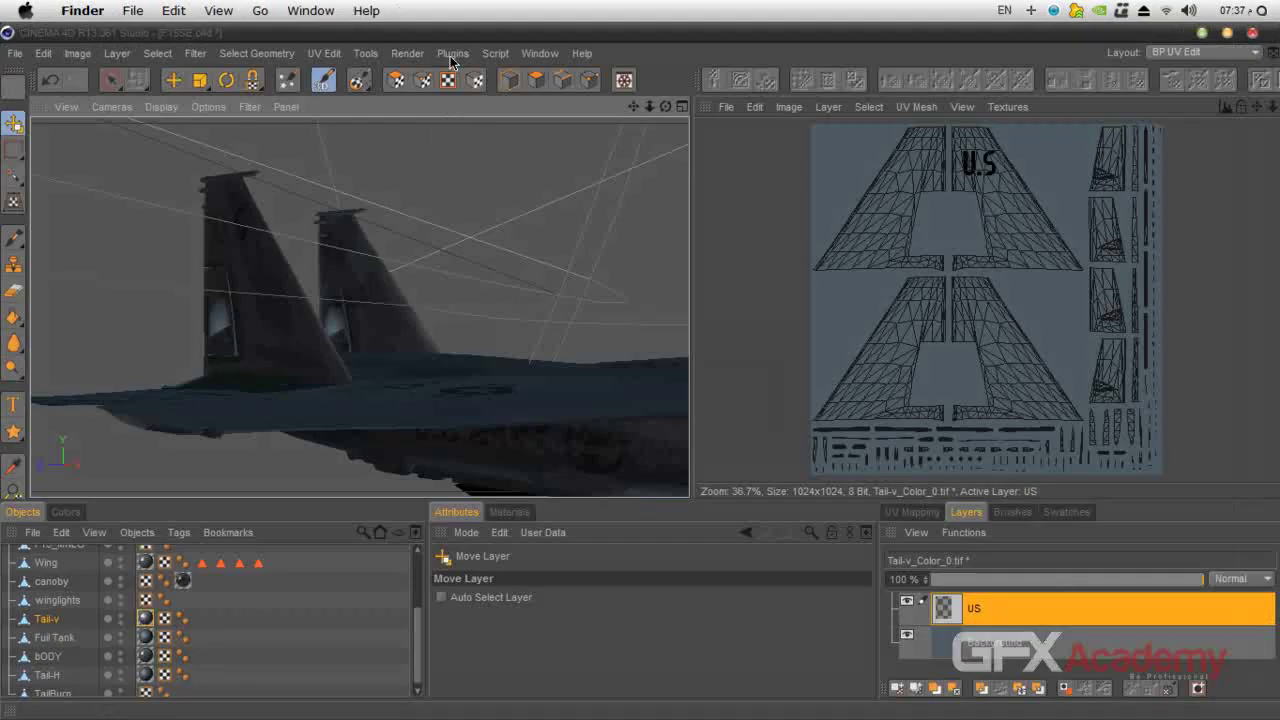
Disable Global Illumination in the render settings and switch the renderer to Standard.
{"action": "left_click", "coordinate": [407, 53]}
{"action": "left_click", "coordinate": [468, 260]}
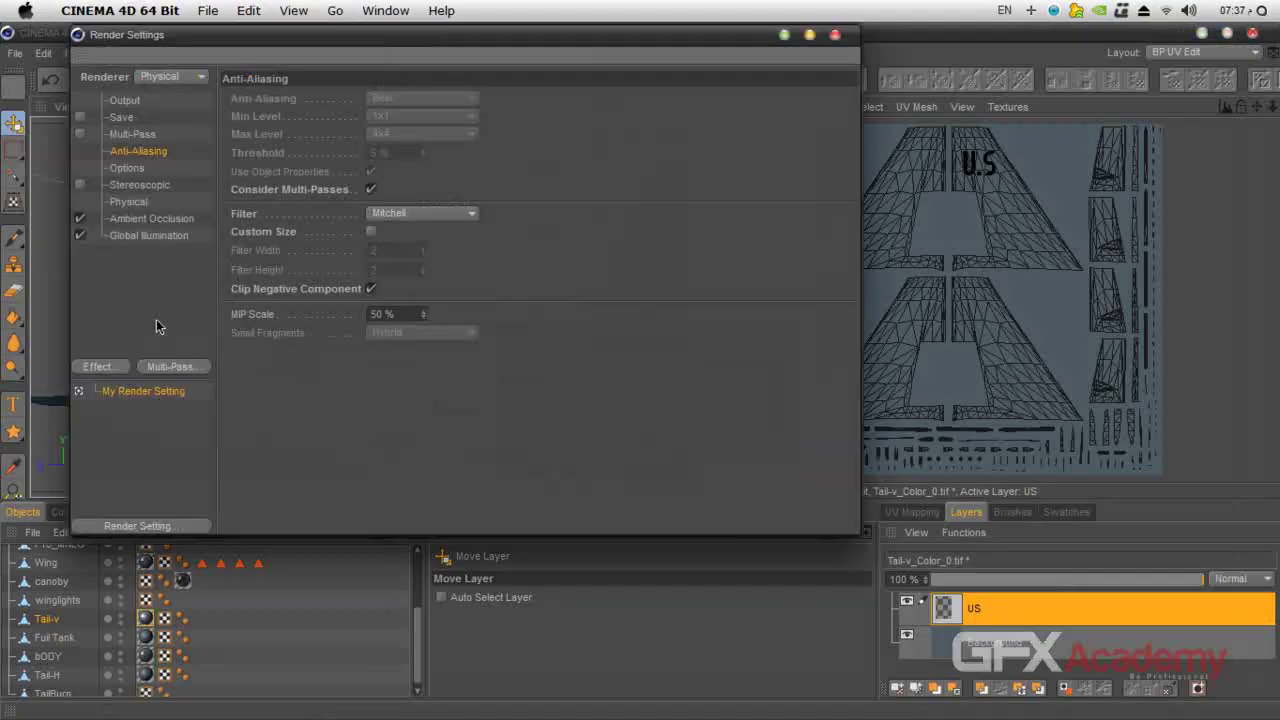
{"action": "left_click", "coordinate": [80, 237]}
{"action": "left_click", "coordinate": [172, 77]}
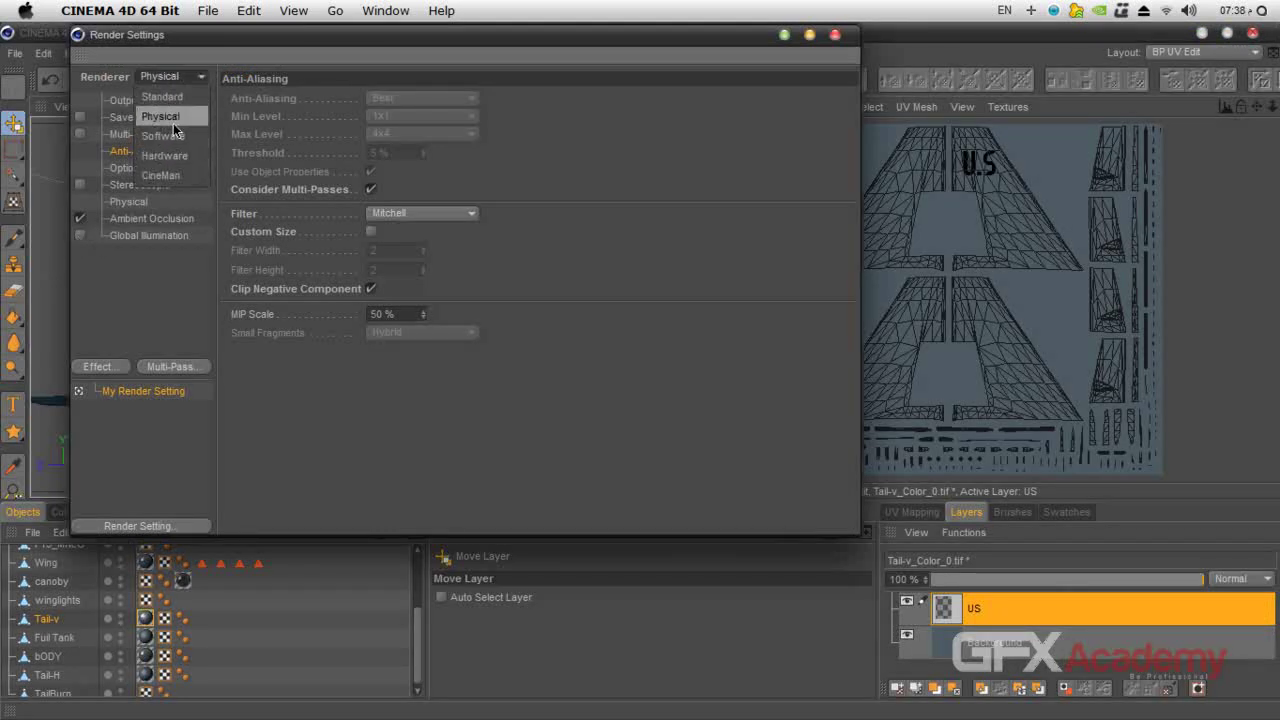
{"action": "left_click", "coordinate": [175, 116]}
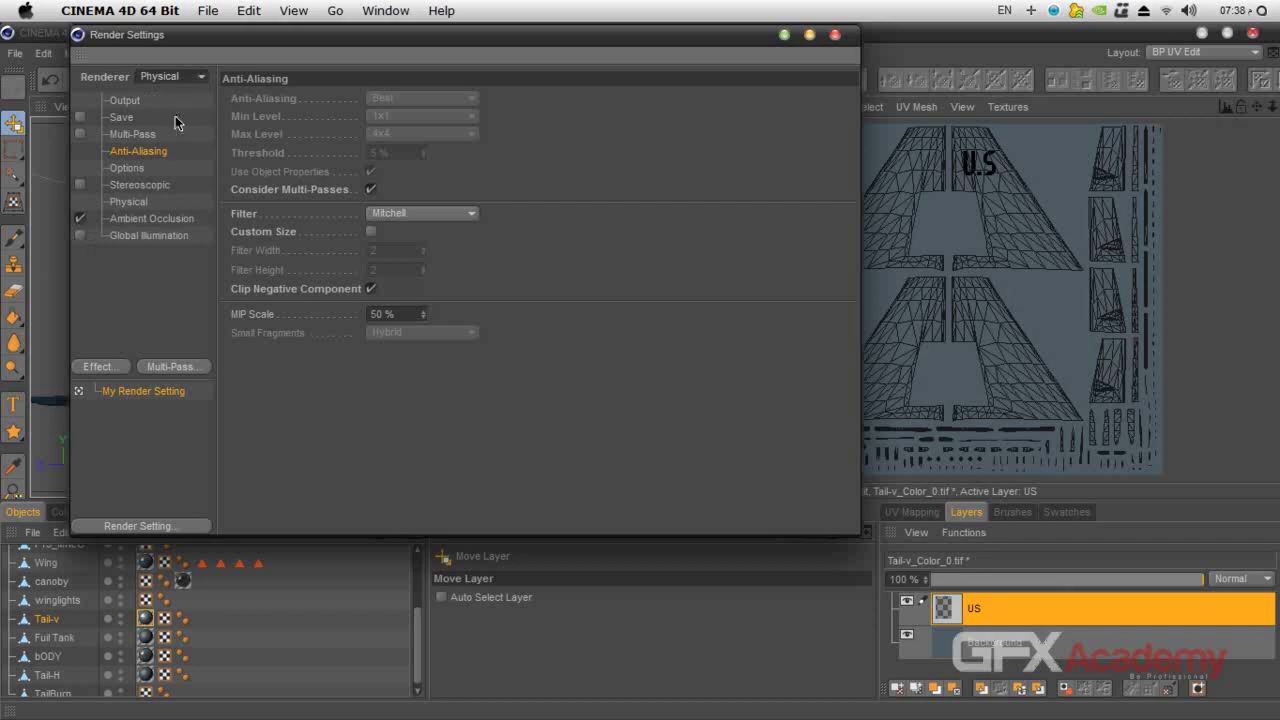
{"action": "left_click", "coordinate": [129, 201]}
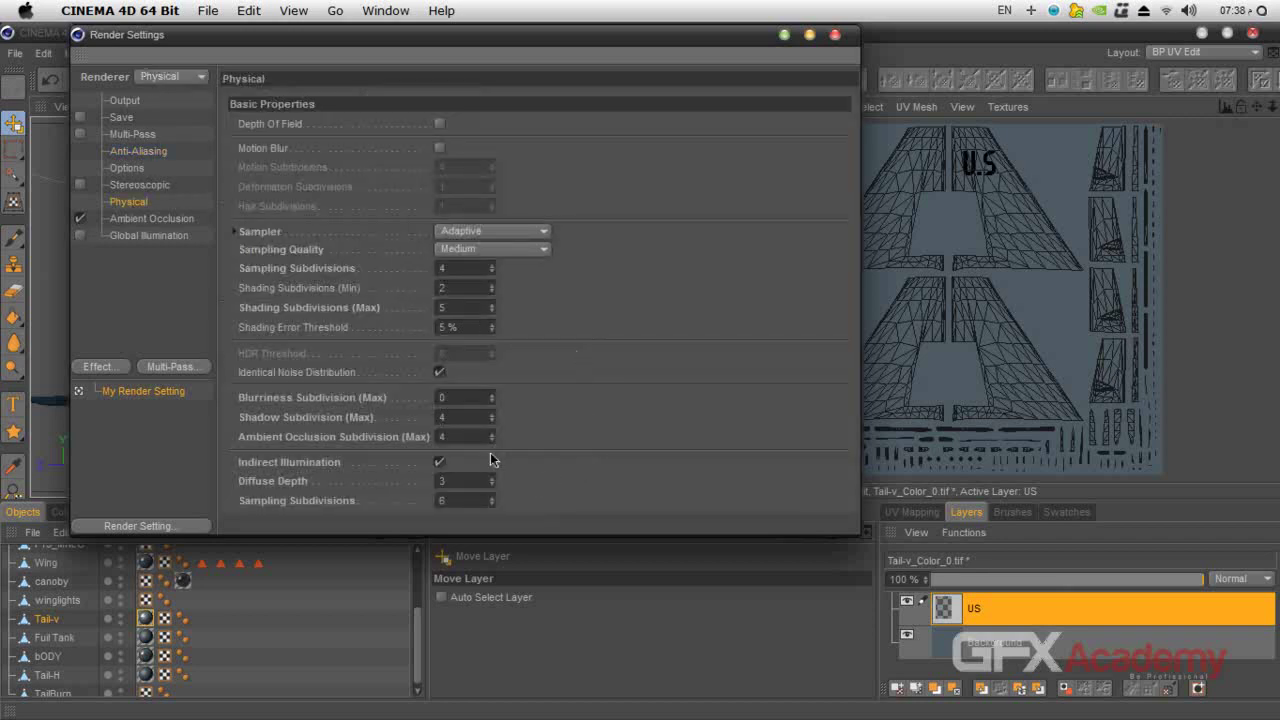
{"action": "left_click", "coordinate": [172, 78]}
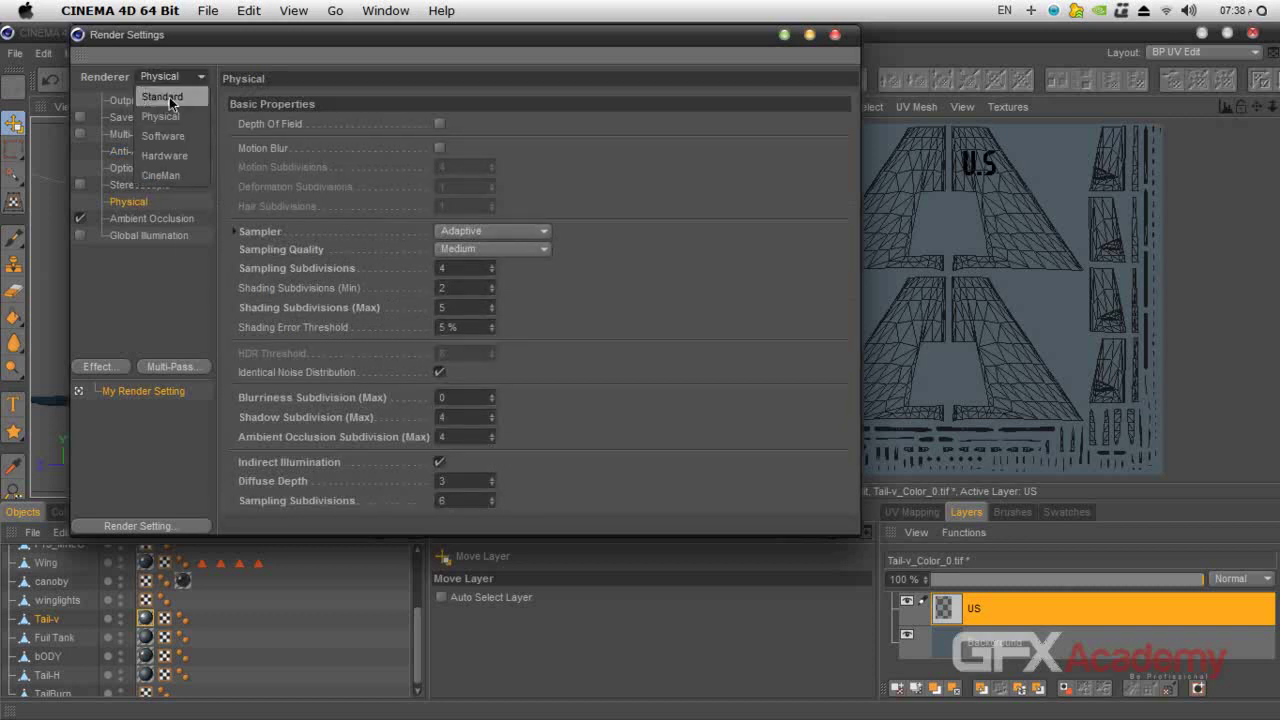
{"action": "left_click", "coordinate": [178, 100]}
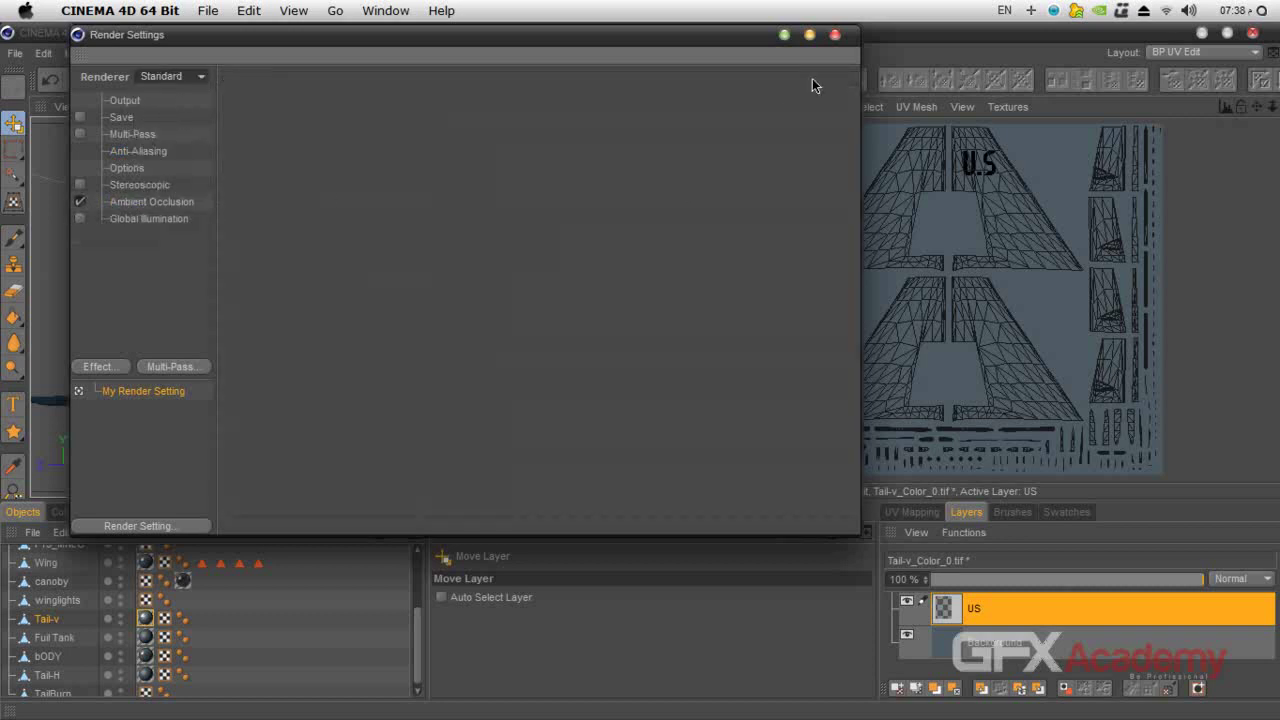
Close the render settings, save the project, and test-render the vertical tails in the Picture Viewer, stopping it early.
{"action": "left_click", "coordinate": [835, 36]}
{"action": "key", "text": "ctrl+s"}
{"action": "left_click", "coordinate": [590, 447]}
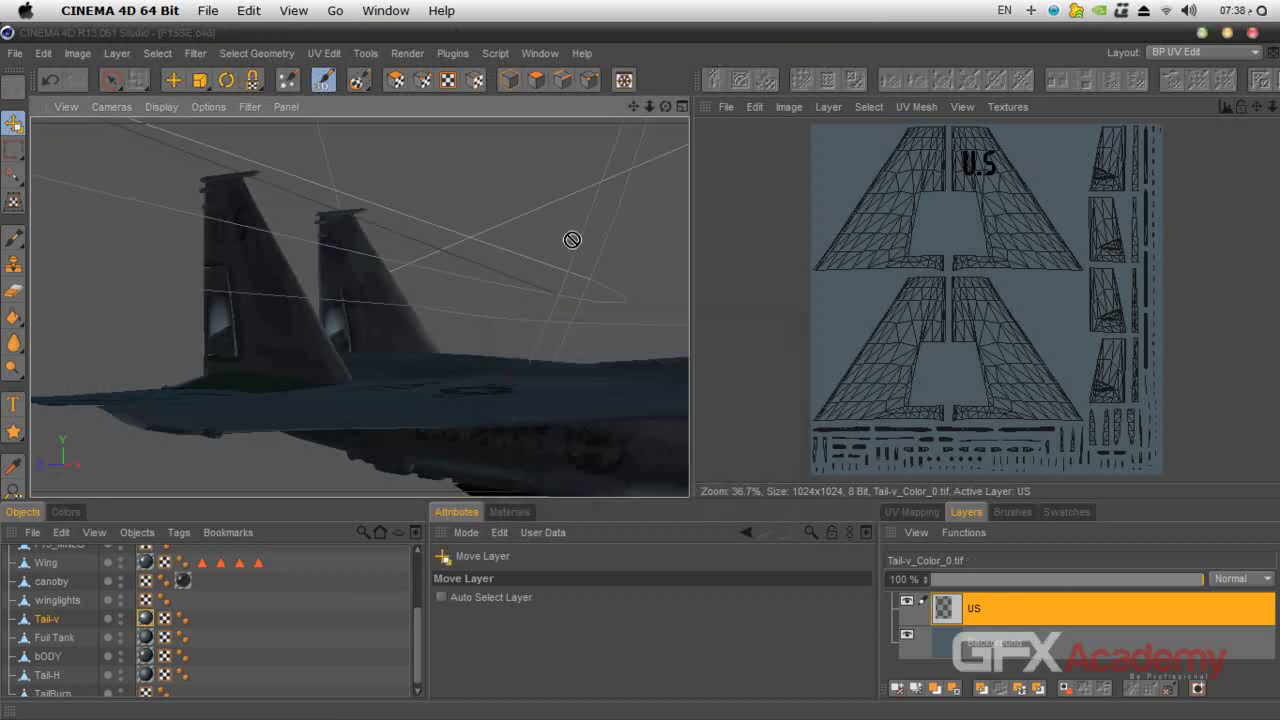
{"action": "key", "text": "shift+r"}
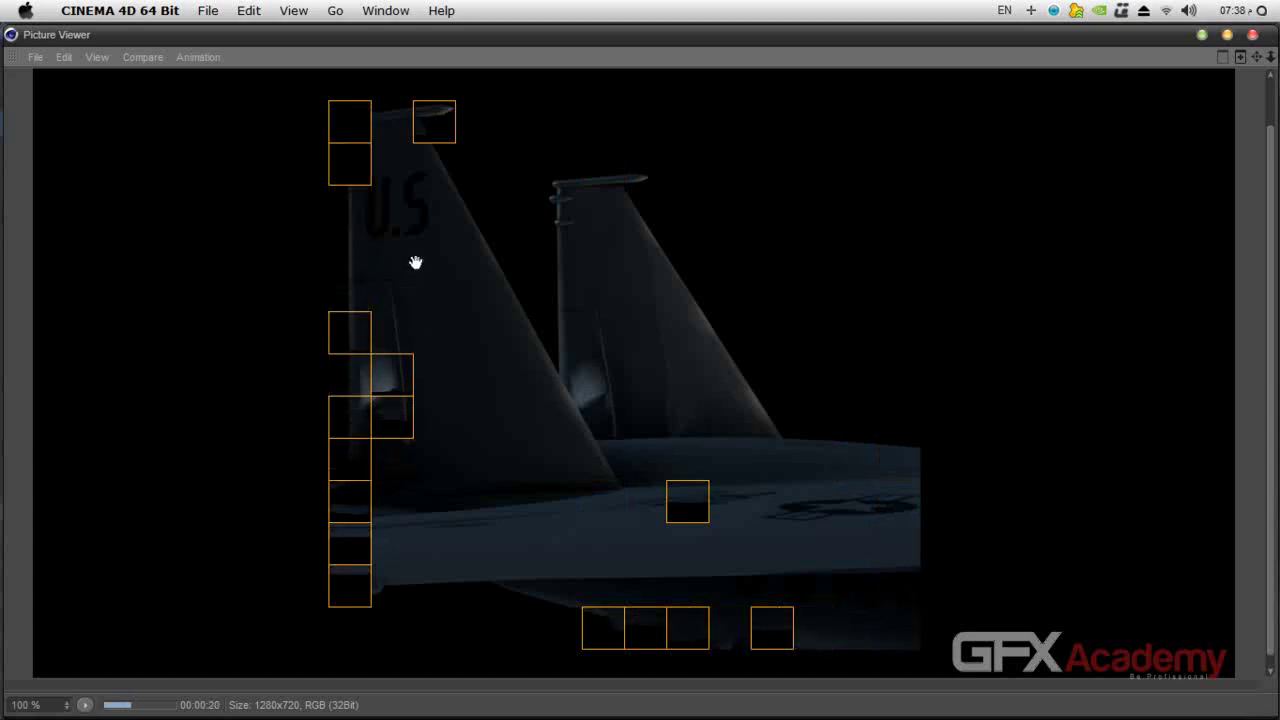
{"action": "left_click", "coordinate": [1253, 35]}
{"action": "left_click", "coordinate": [668, 440]}
Render the whole jet from the side in the Picture Viewer to check the lettering from a distance.
{"action": "mouse_move", "coordinate": [649, 106]}
{"action": "left_mouse_down"}
{"action": "mouse_move", "coordinate": [532, 103]}
{"action": "mouse_move", "coordinate": [650, 118]}
{"action": "mouse_move", "coordinate": [640, 126]}
{"action": "left_mouse_up"}
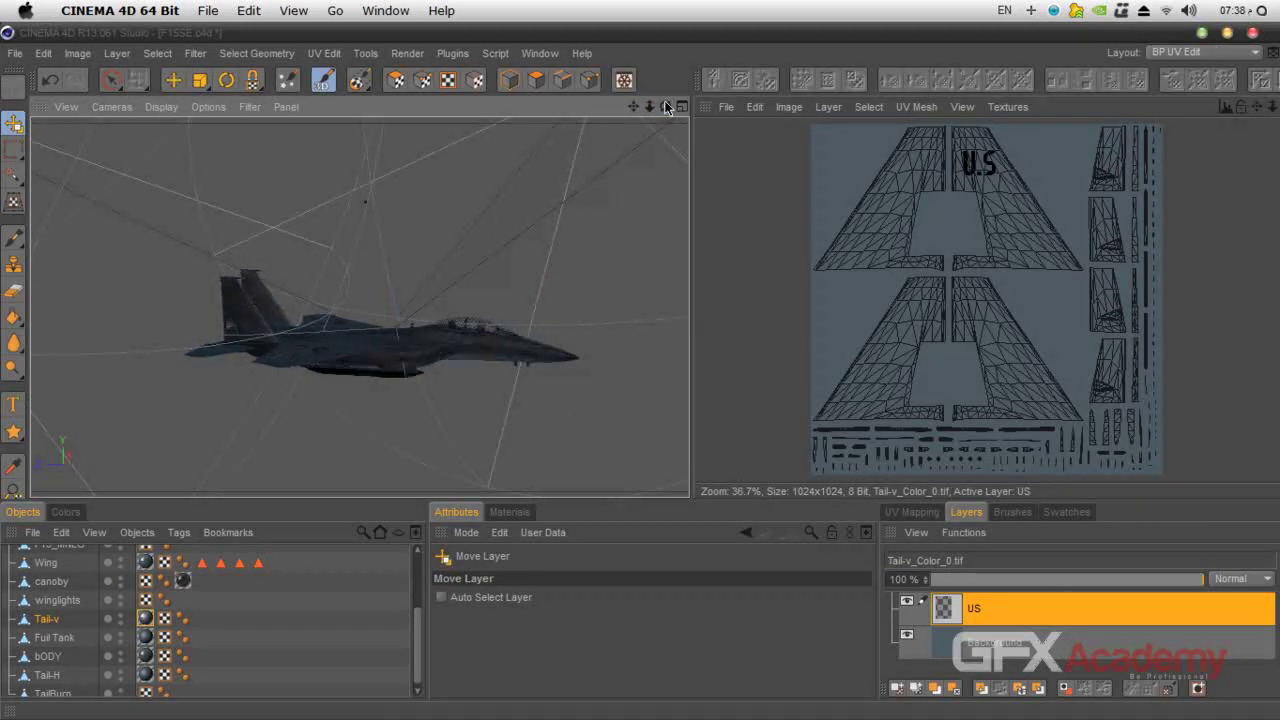
{"action": "key", "text": "shift+r"}
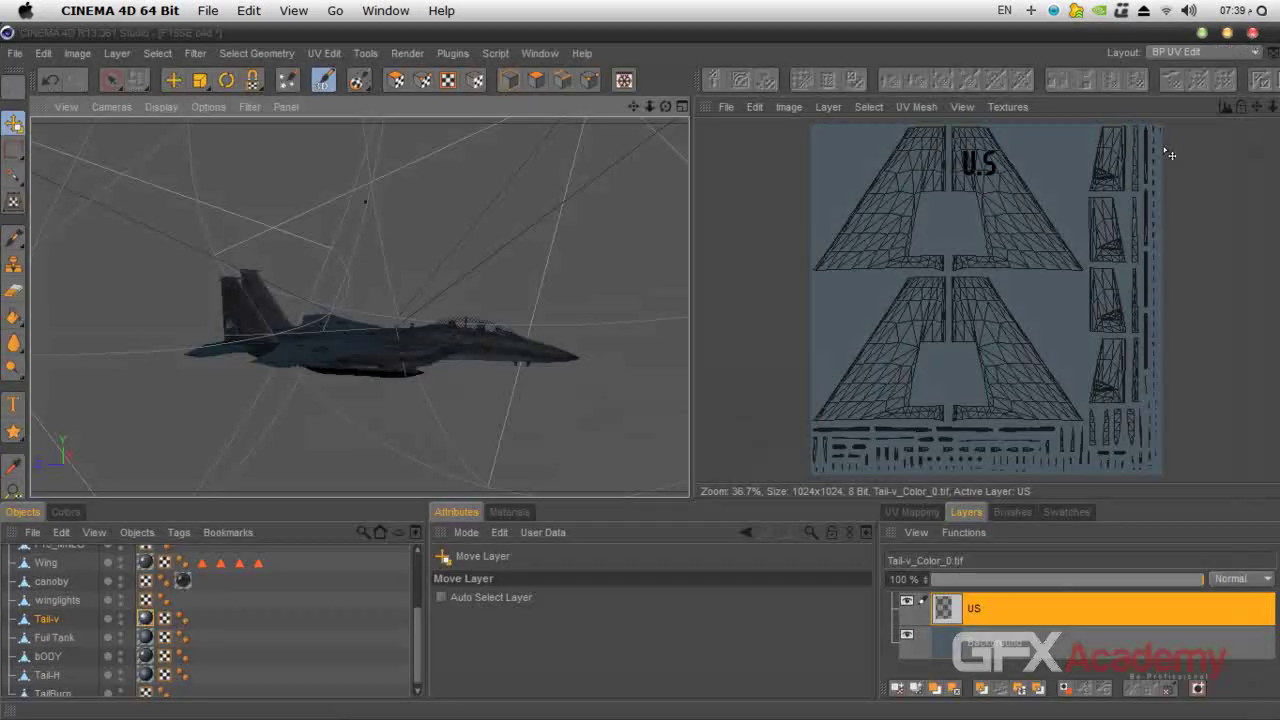
{"action": "left_click", "coordinate": [1252, 34]}
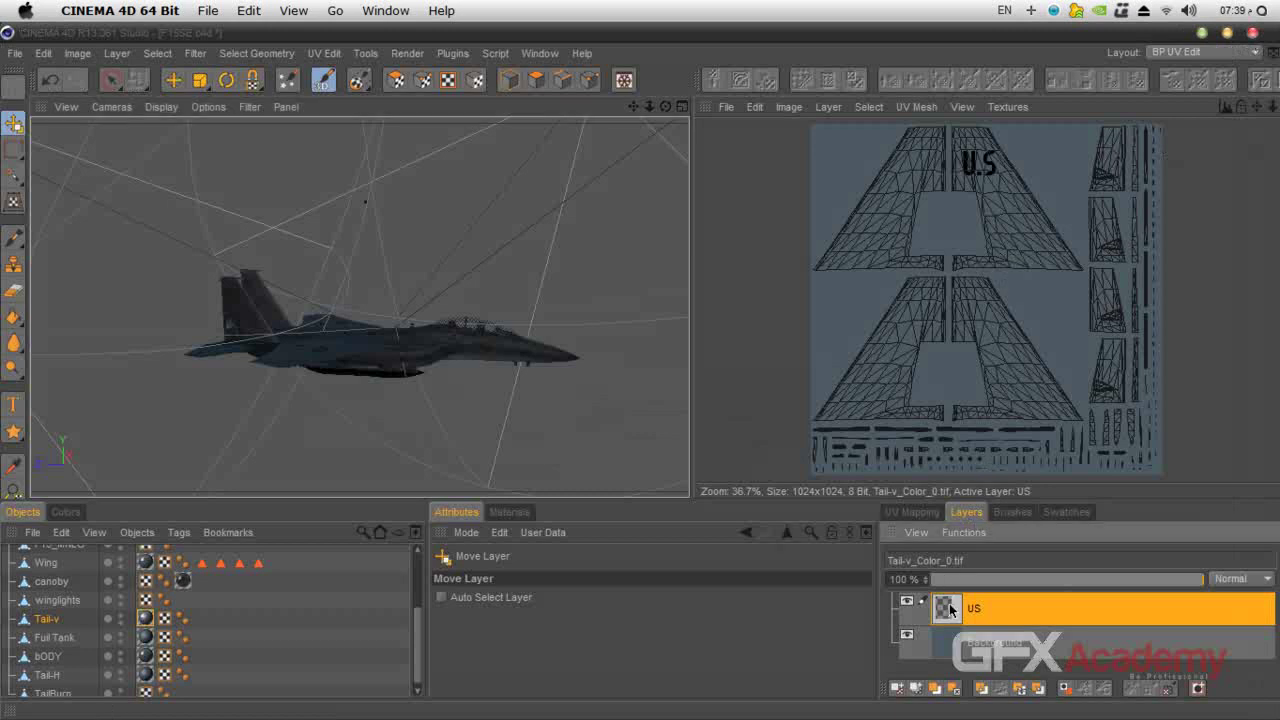
Set up the Brush tool with the Pencil preset from Standard Tools and a pressure of 13%.
{"action": "left_click_drag", "start_coordinate": [649, 106], "coordinate": [554, 251]}
{"action": "scroll", "coordinate": [327, 256], "scroll_direction": "up", "scroll_amount": 3}
{"action": "scroll", "coordinate": [327, 256], "scroll_direction": "up", "scroll_amount": 2}
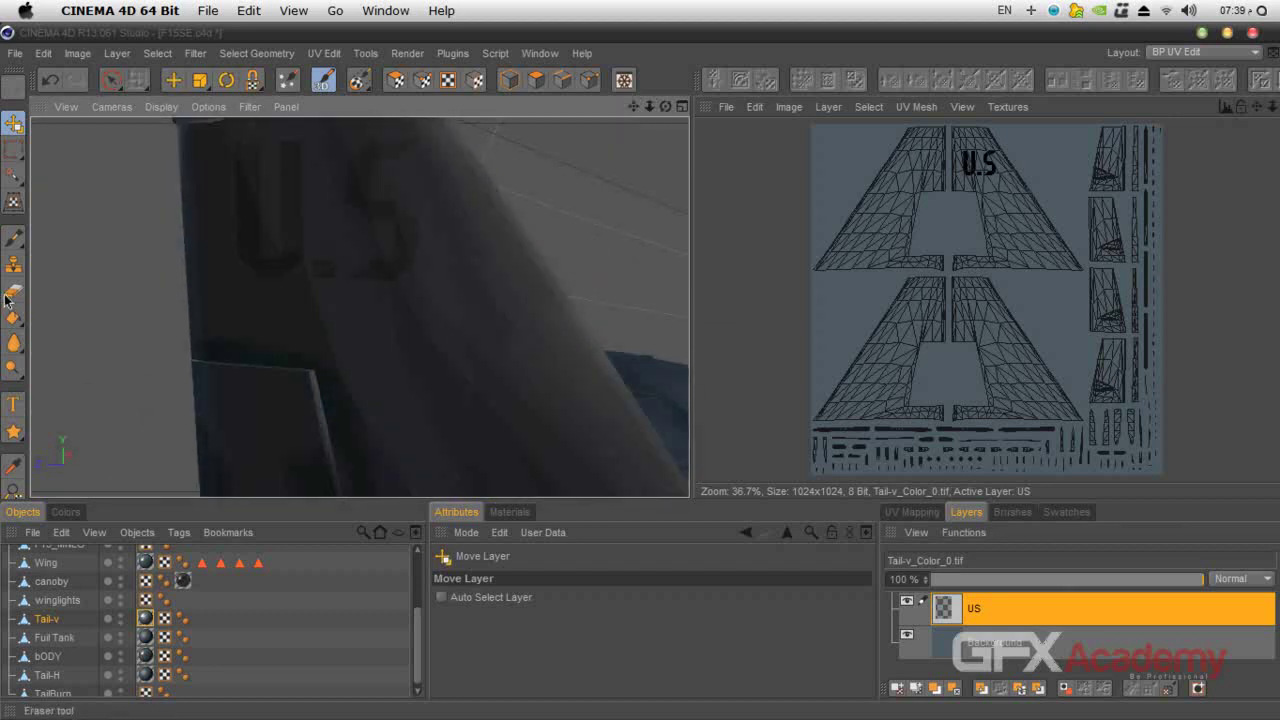
{"action": "left_click", "coordinate": [13, 237]}
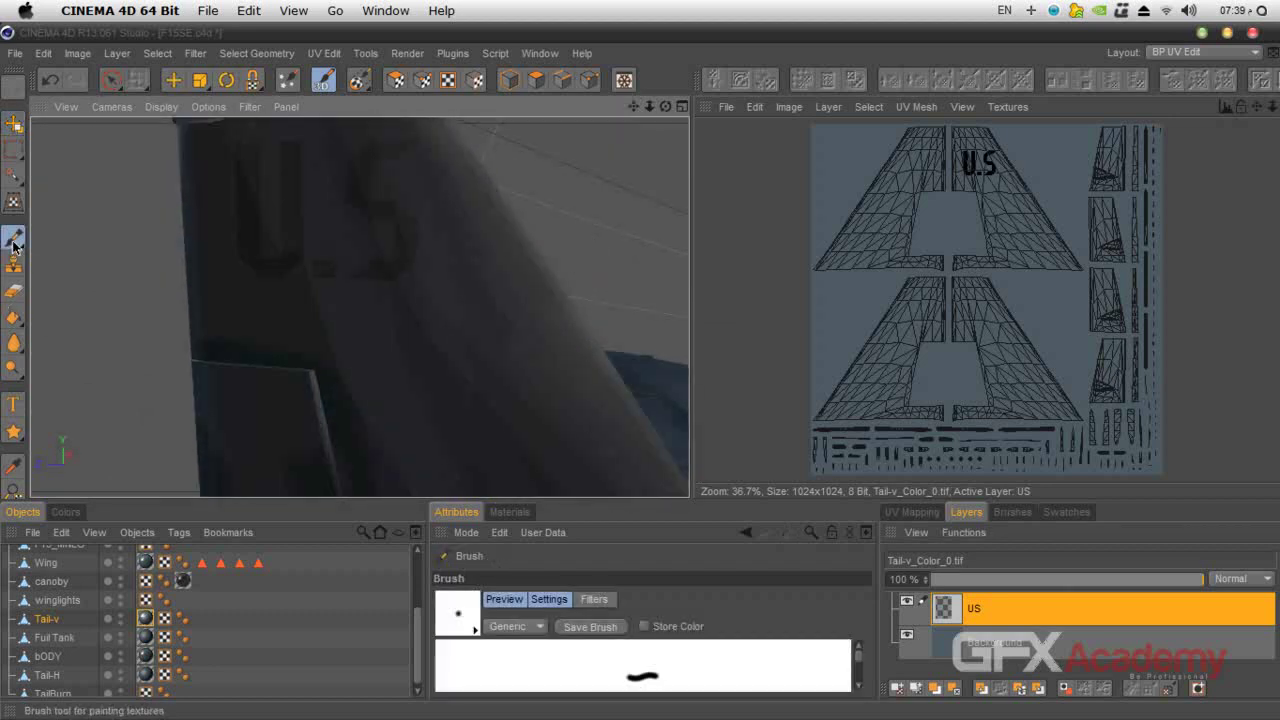
{"action": "left_click", "coordinate": [1012, 511]}
{"action": "left_click", "coordinate": [891, 557]}
{"action": "left_click", "coordinate": [905, 580]}
{"action": "left_click", "coordinate": [919, 605]}
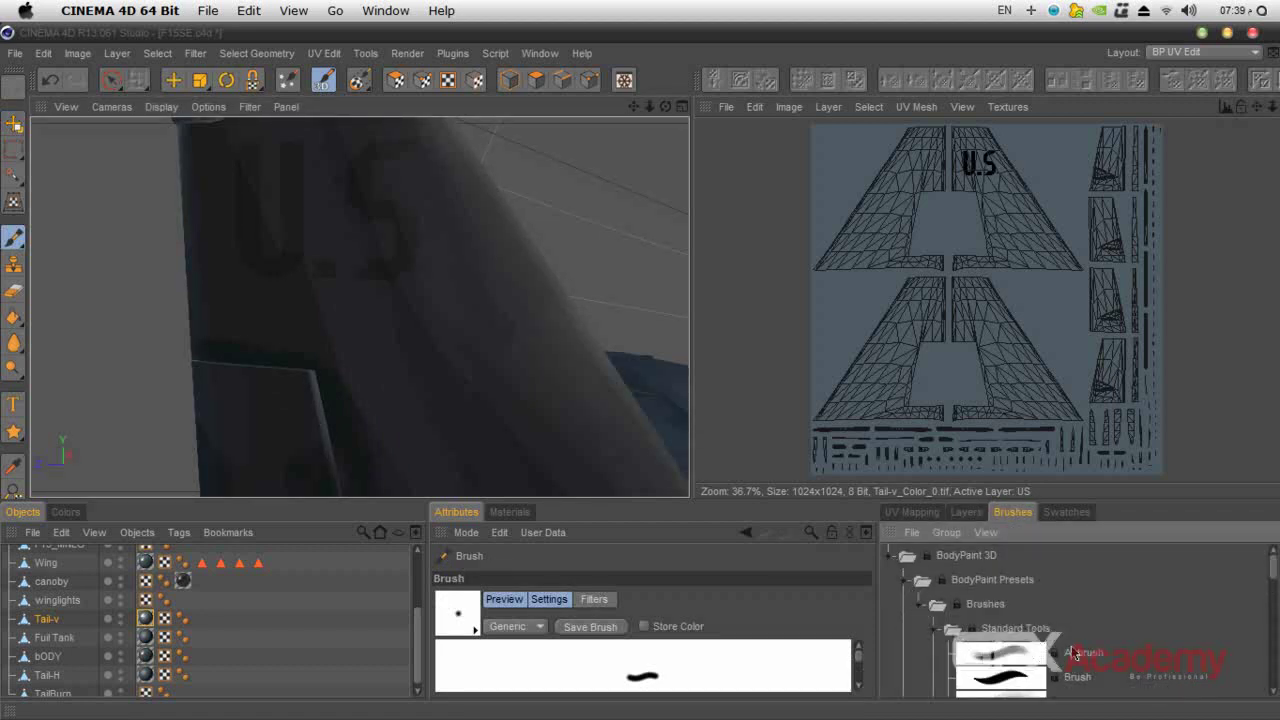
{"action": "left_click", "coordinate": [931, 630]}
{"action": "scroll", "coordinate": [1077, 652], "scroll_direction": "down", "scroll_amount": 4}
{"action": "left_click", "coordinate": [1001, 600]}
{"action": "left_click_drag", "start_coordinate": [858, 663], "coordinate": [859, 676]}
{"action": "left_click_drag", "start_coordinate": [665, 676], "coordinate": [590, 682]}
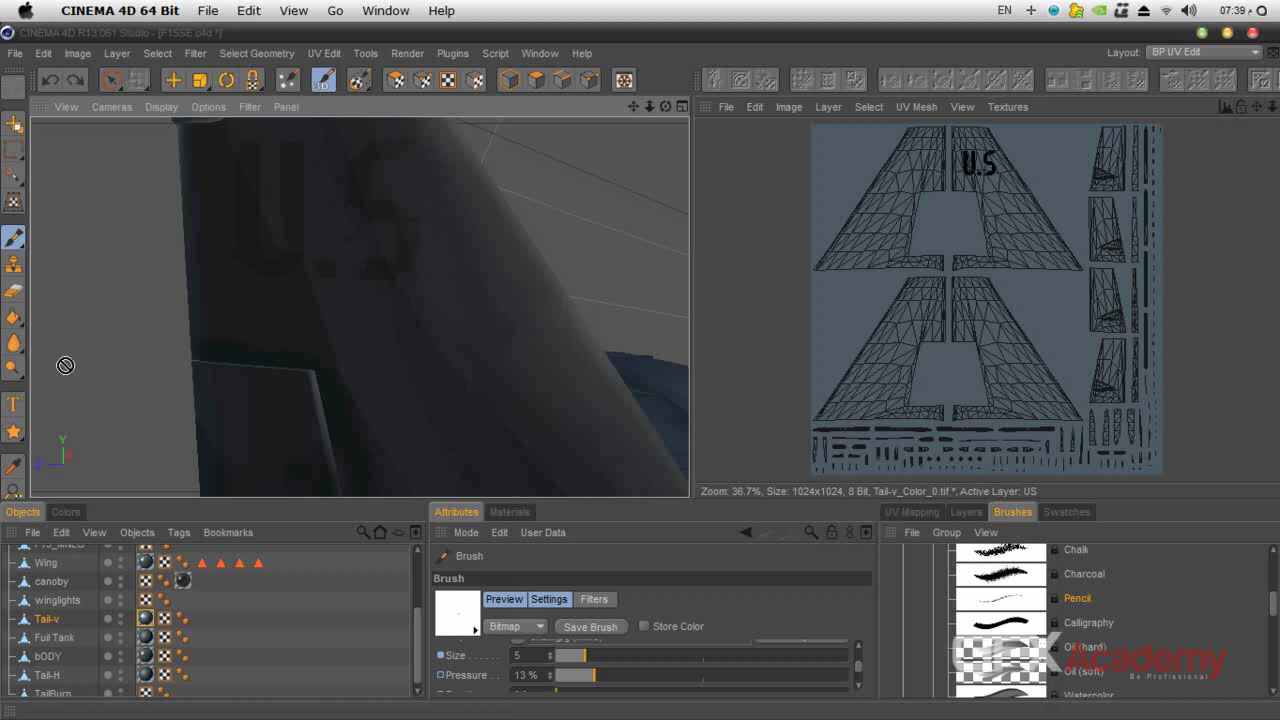
Set up the Eraser tool with the Chalk preset and a pressure of 10%.
{"action": "left_click", "coordinate": [12, 290]}
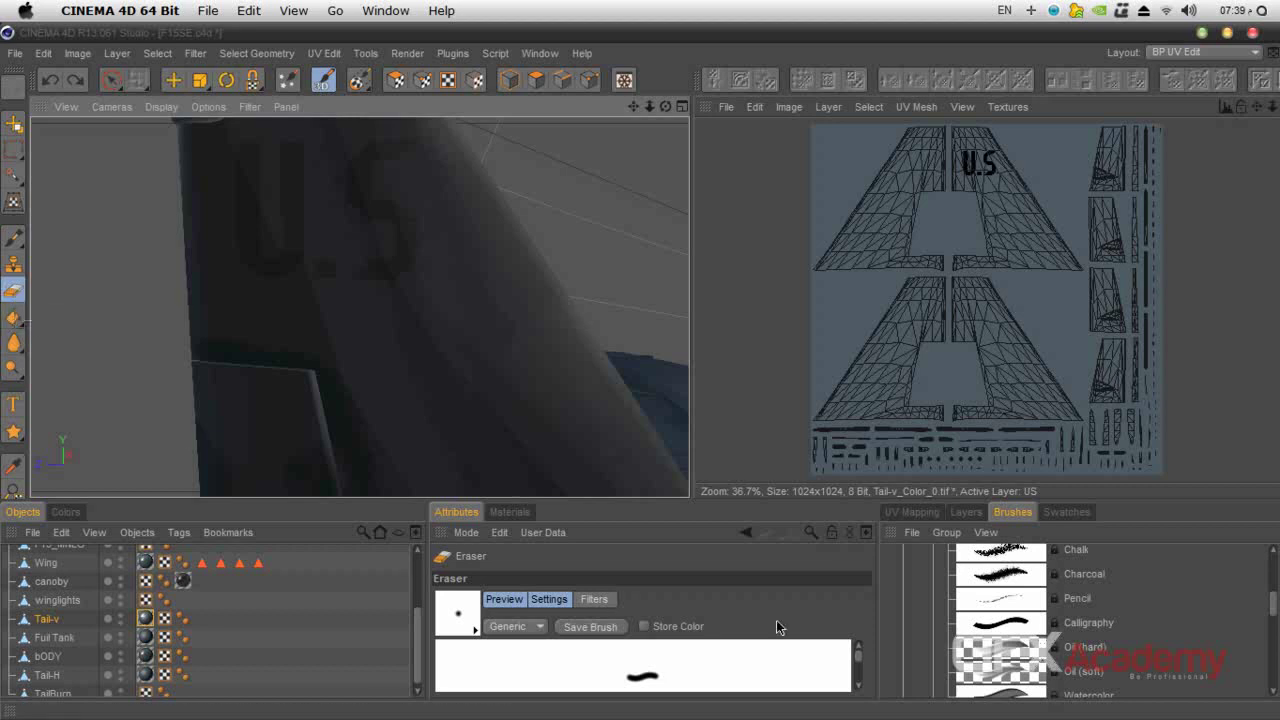
{"action": "left_click", "coordinate": [1010, 604]}
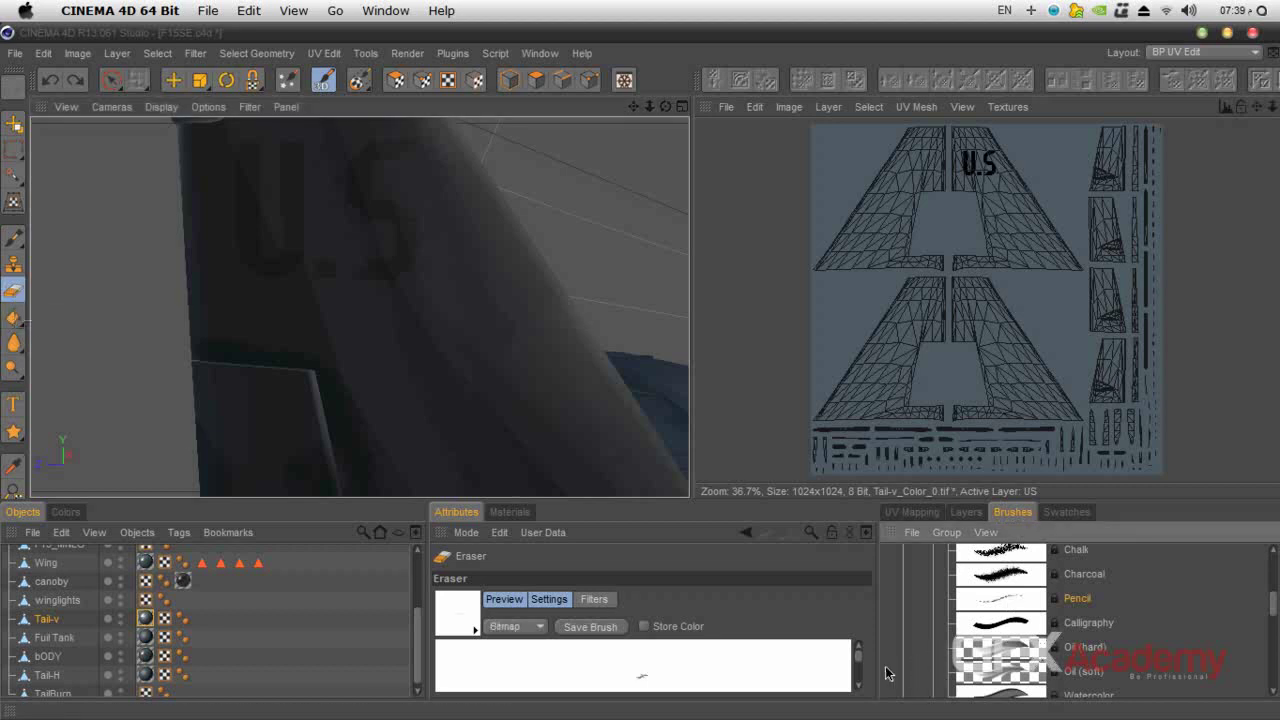
{"action": "left_click_drag", "start_coordinate": [857, 657], "coordinate": [858, 655]}
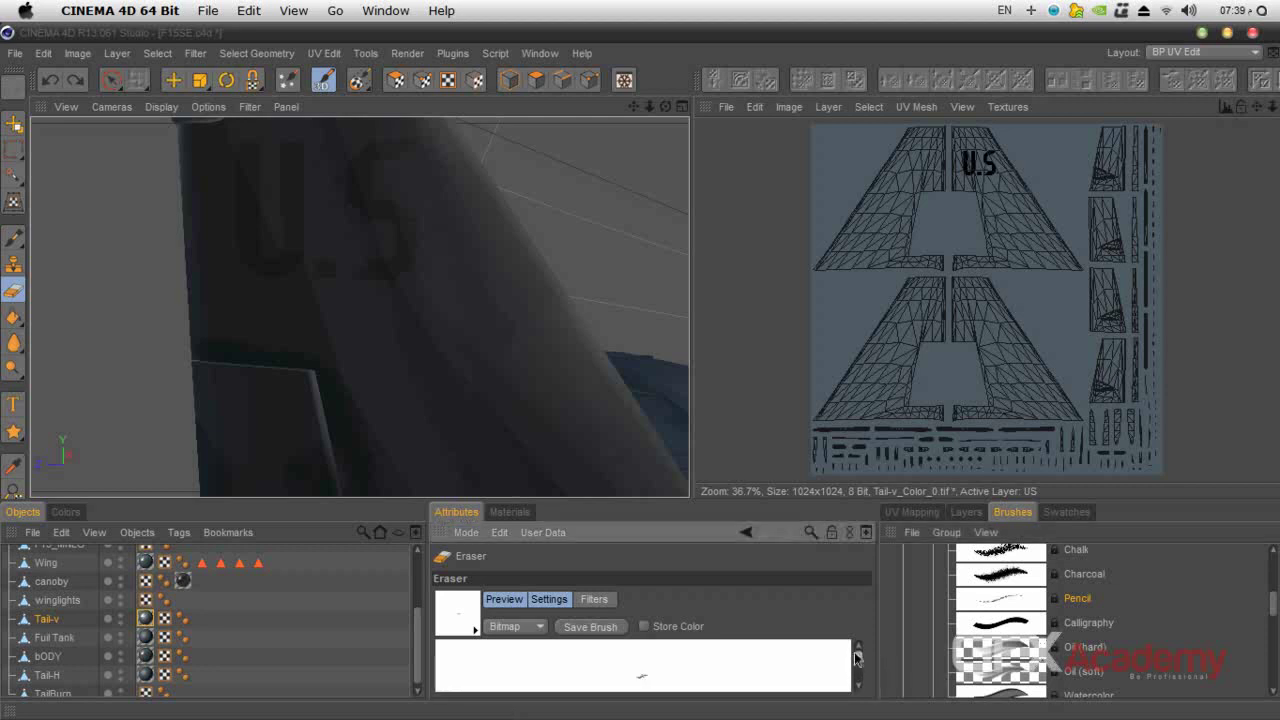
{"action": "left_click", "coordinate": [1012, 550]}
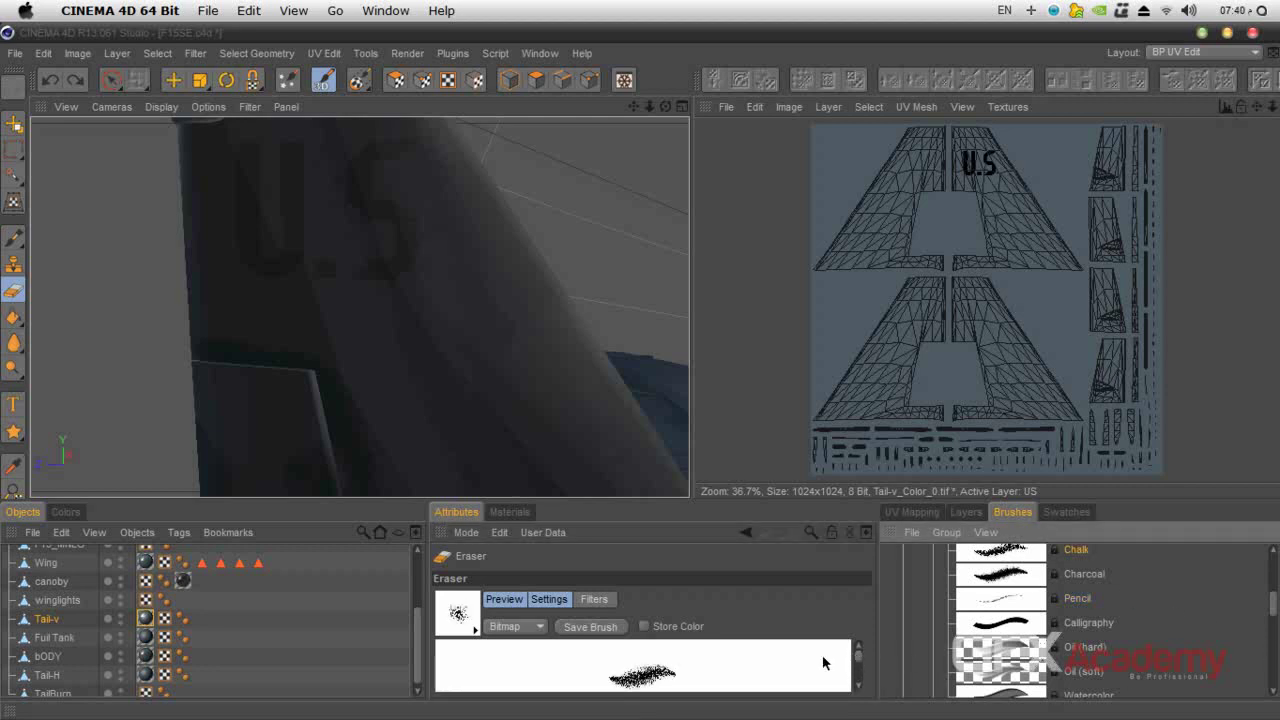
{"action": "scroll", "coordinate": [860, 668], "scroll_direction": "down", "scroll_amount": 2}
{"action": "left_click_drag", "start_coordinate": [822, 663], "coordinate": [586, 664]}
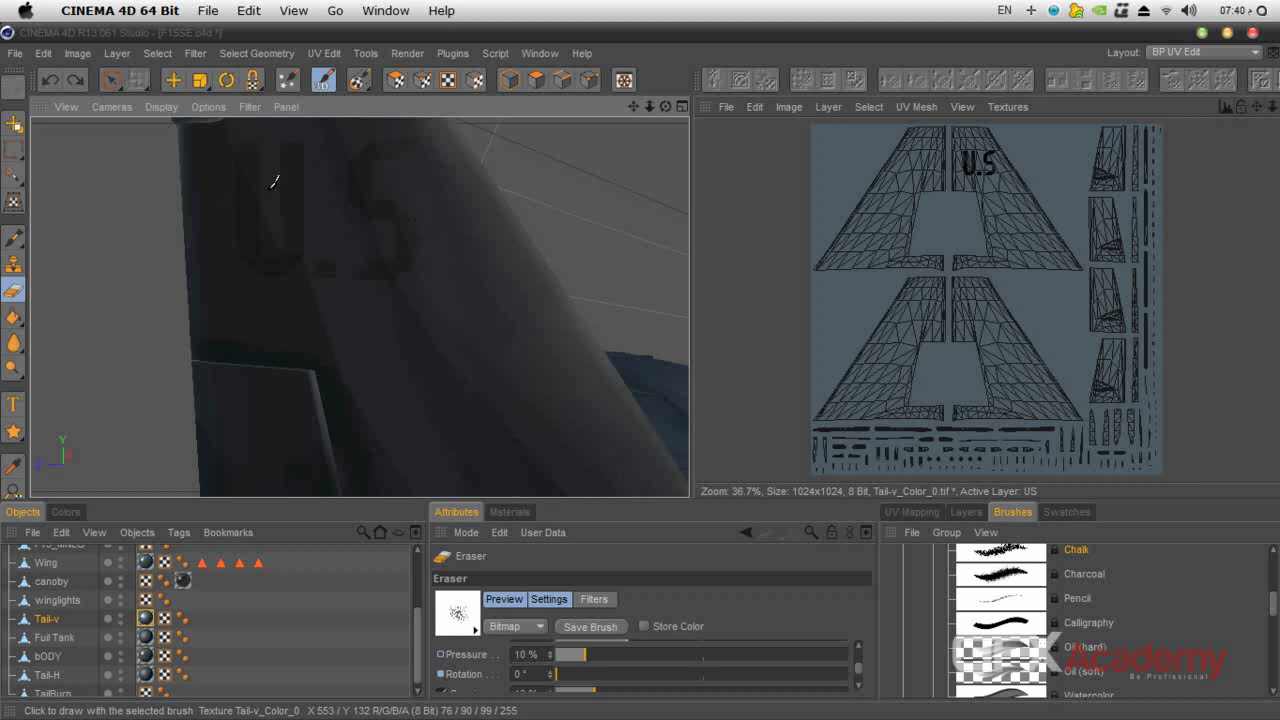
Wear away parts of the "U.S" lettering on the tail fin with the Eraser, raising its pressure to 21%.
{"action": "left_click", "coordinate": [285, 228]}
{"action": "left_click_drag", "start_coordinate": [583, 665], "coordinate": [618, 663]}
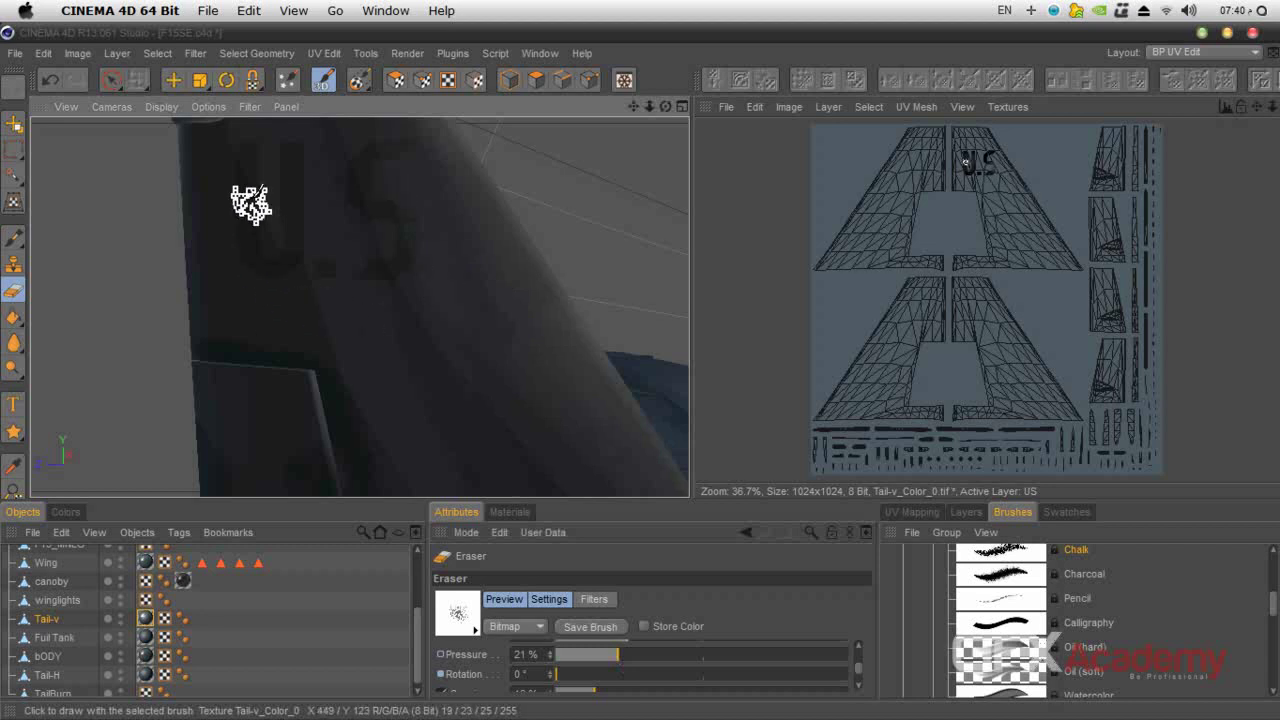
{"action": "mouse_move", "coordinate": [310, 242]}
{"action": "left_mouse_down"}
{"action": "mouse_move", "coordinate": [229, 263]}
{"action": "mouse_move", "coordinate": [223, 229]}
{"action": "mouse_move", "coordinate": [236, 250]}
{"action": "left_mouse_up"}
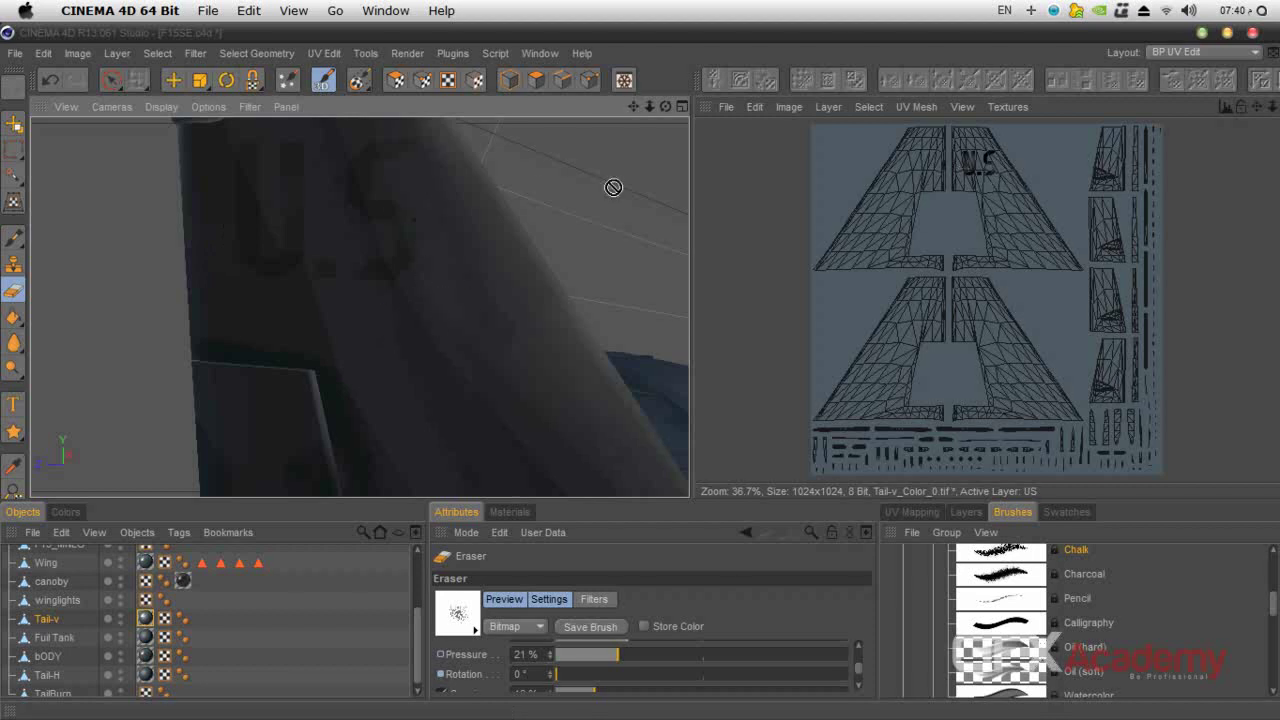
Test-render the worn "U.S" lettering up close and in a wider view of the jet's rear.
{"action": "key", "text": "shift+r"}
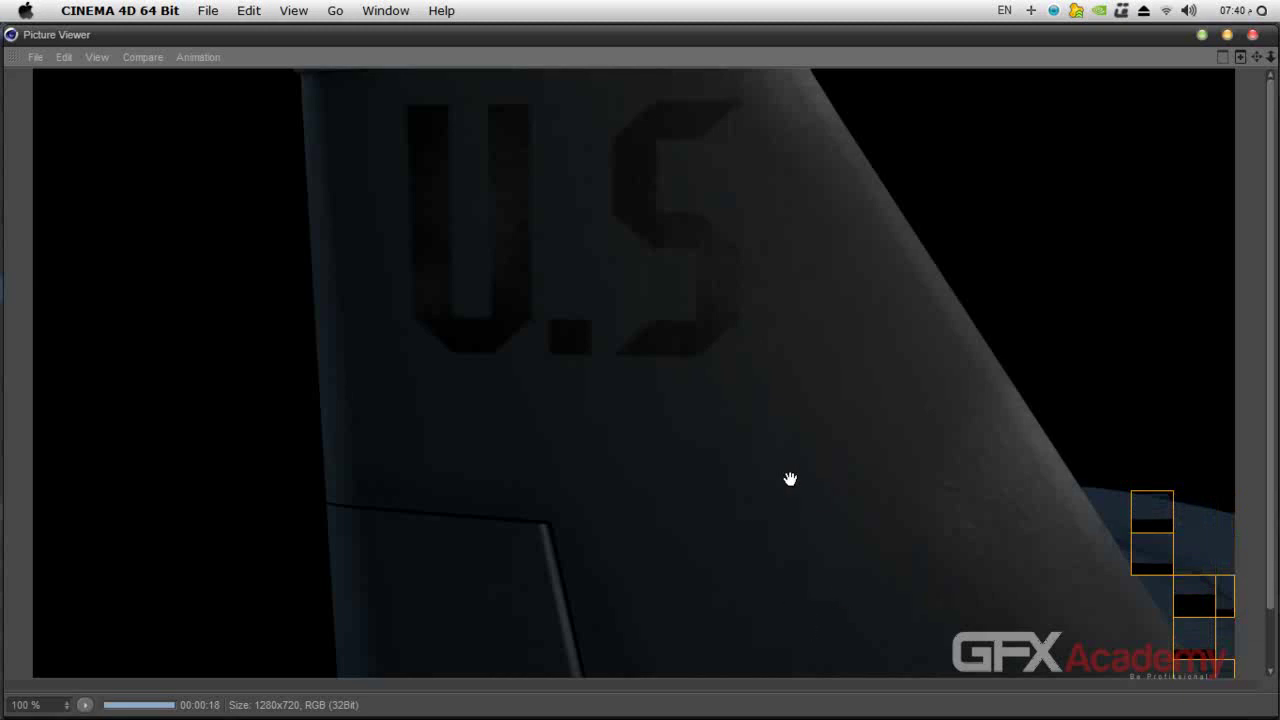
{"action": "left_click", "coordinate": [1252, 36]}
{"action": "scroll", "coordinate": [391, 244], "scroll_direction": "down", "scroll_amount": 7}
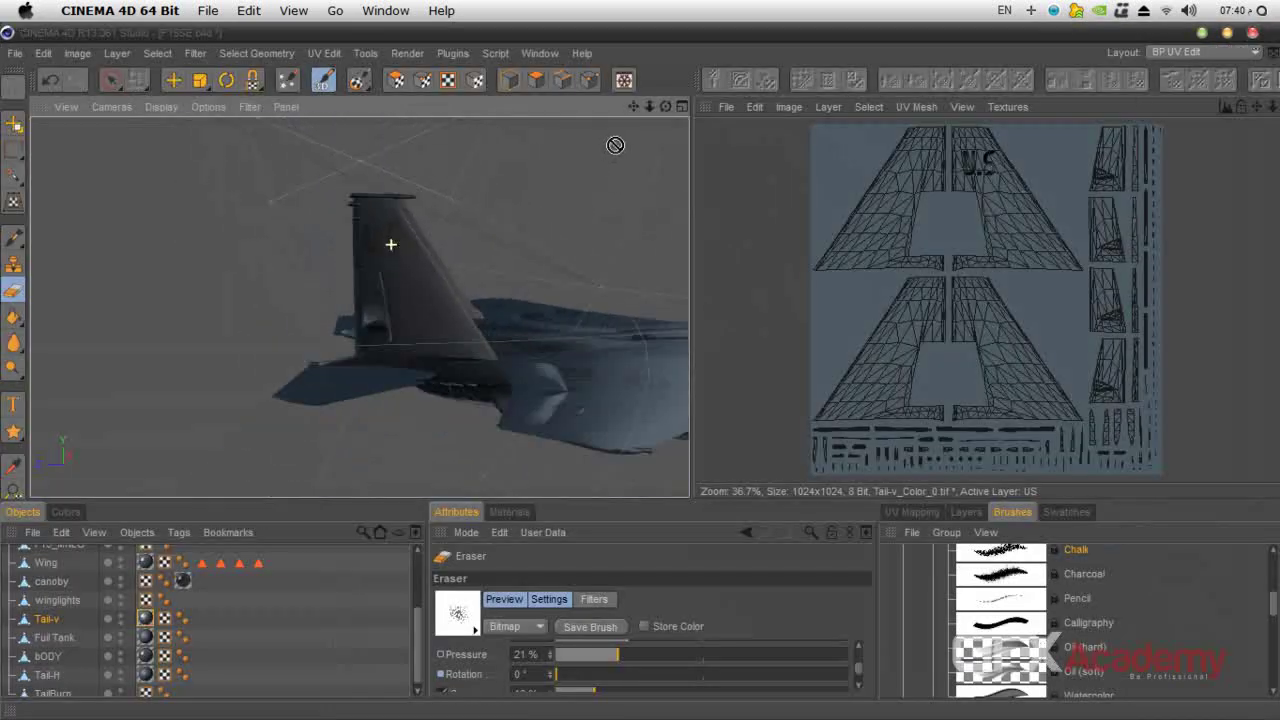
{"action": "left_click_drag", "start_coordinate": [634, 106], "coordinate": [418, 106]}
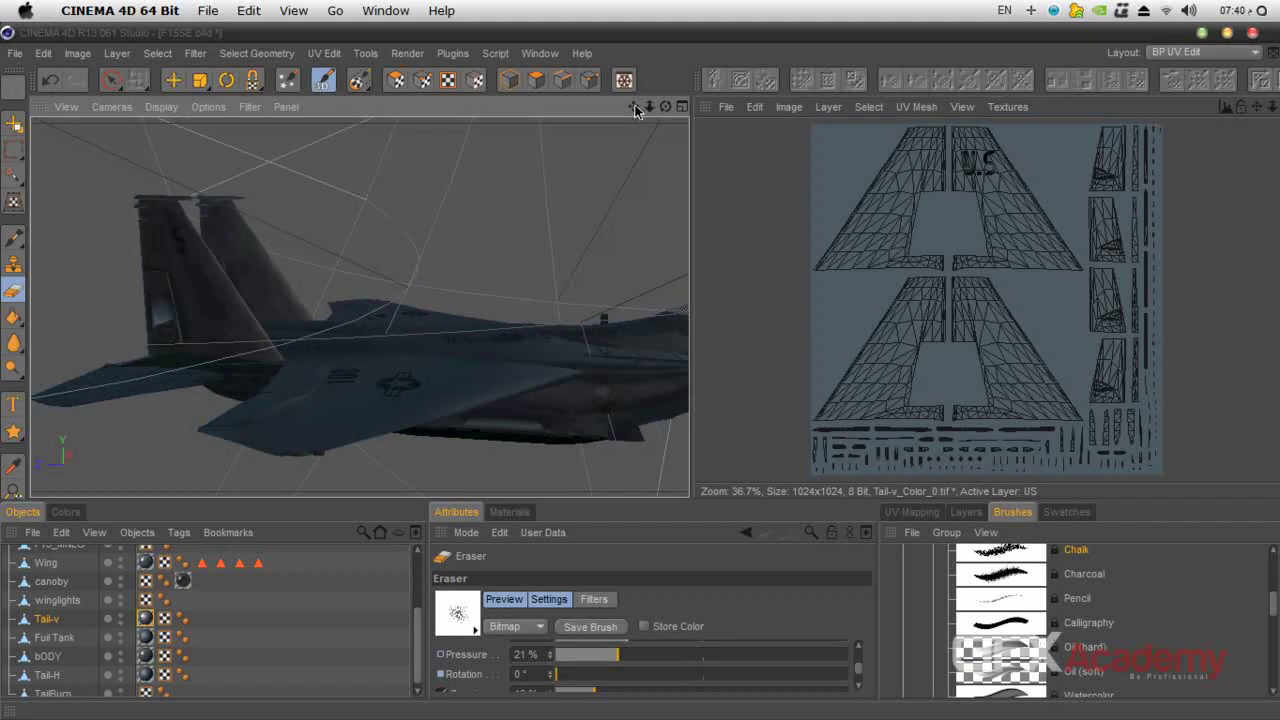
{"action": "key", "text": "shift+r"}
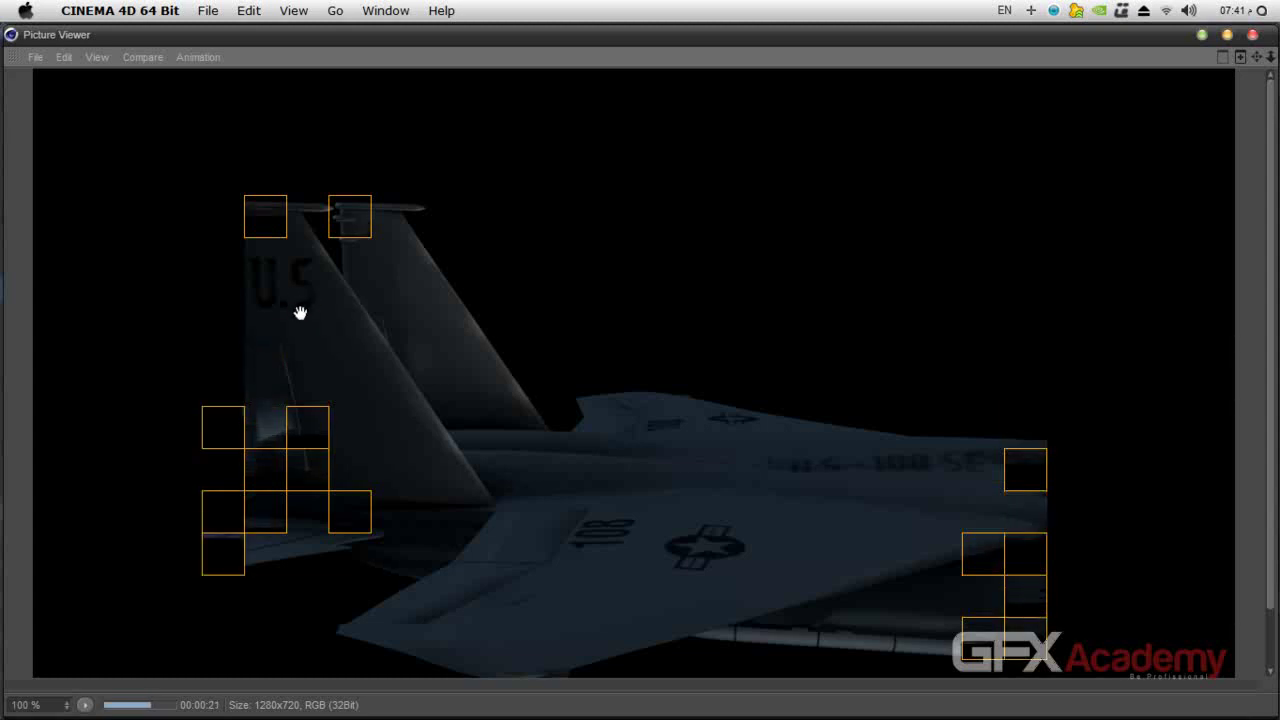
{"action": "left_click", "coordinate": [1252, 34]}
{"action": "left_click", "coordinate": [660, 450]}
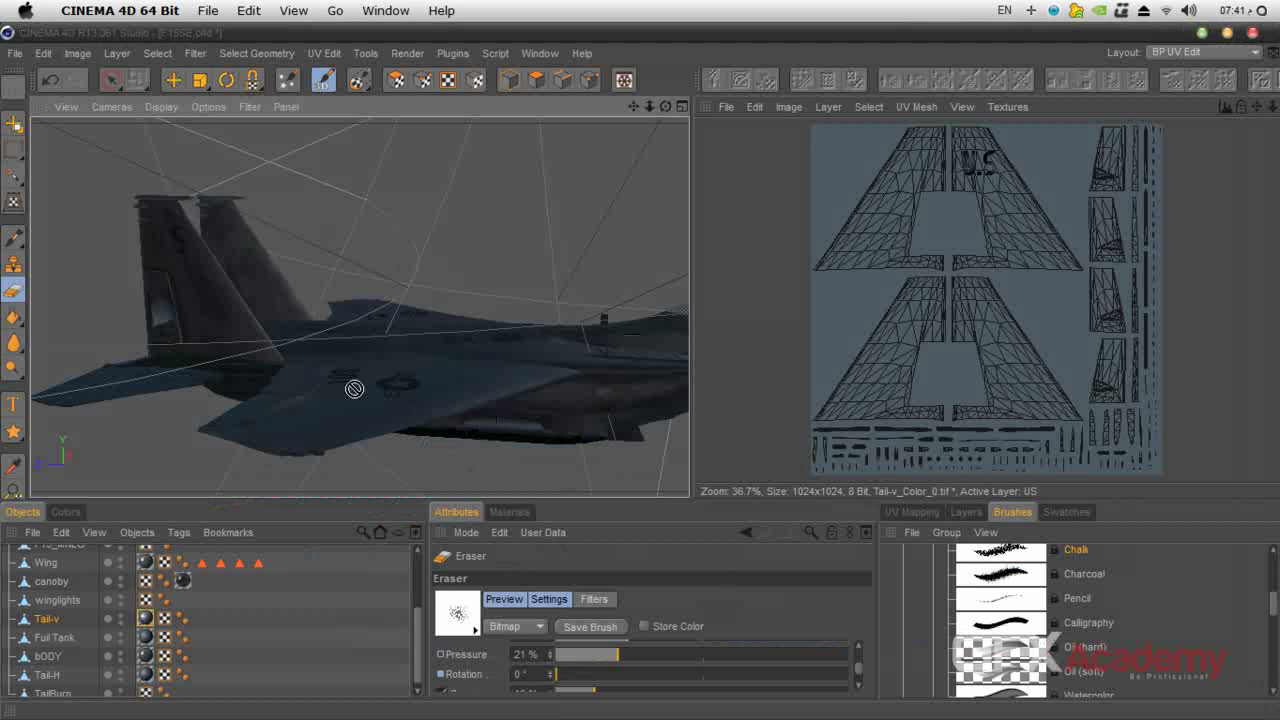
Activate the bODY material and show the layers of its color texture.
{"action": "left_click_drag", "start_coordinate": [665, 106], "coordinate": [234, 271]}
{"action": "left_click_drag", "start_coordinate": [634, 106], "coordinate": [351, 366]}
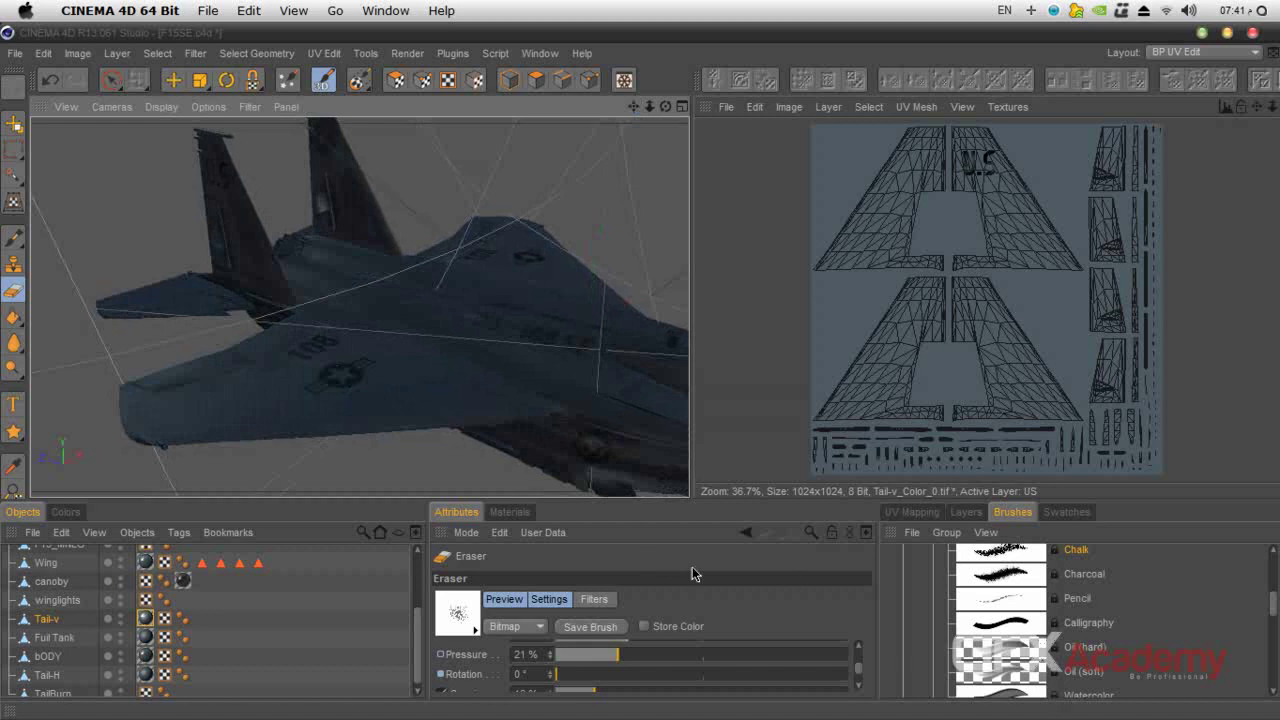
{"action": "left_click", "coordinate": [509, 511]}
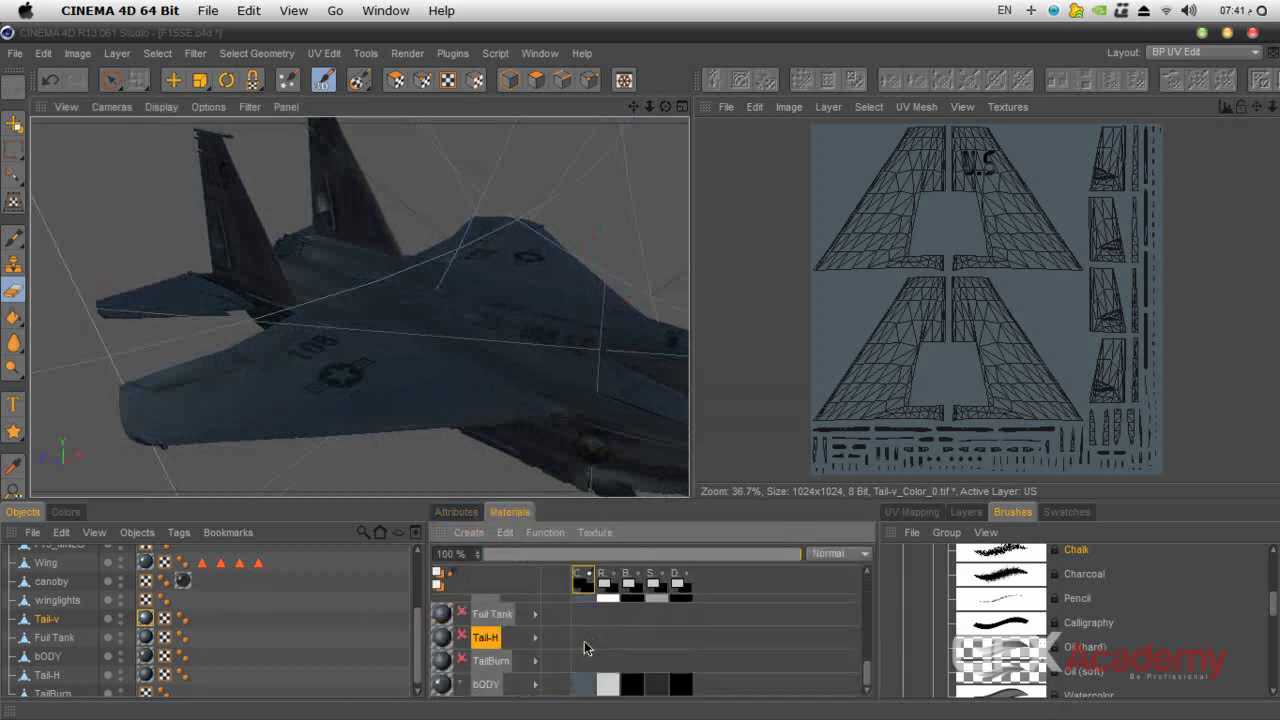
{"action": "left_click", "coordinate": [446, 689]}
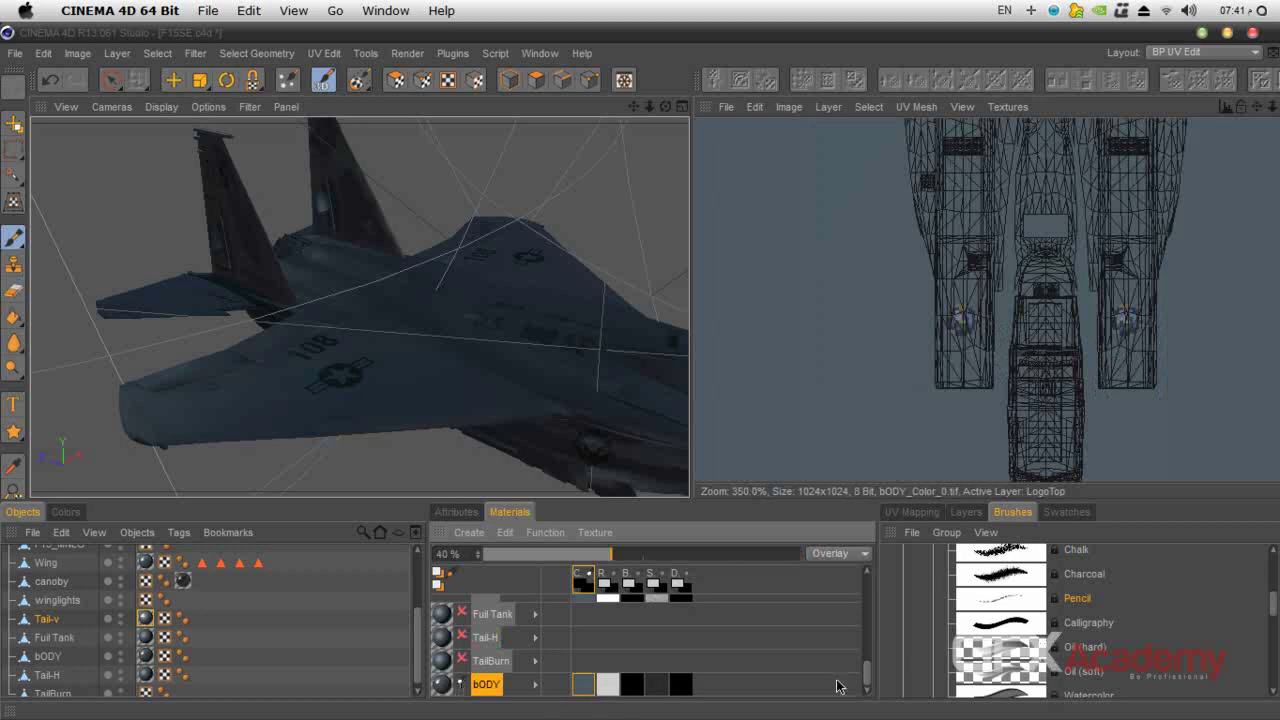
{"action": "left_click", "coordinate": [537, 685]}
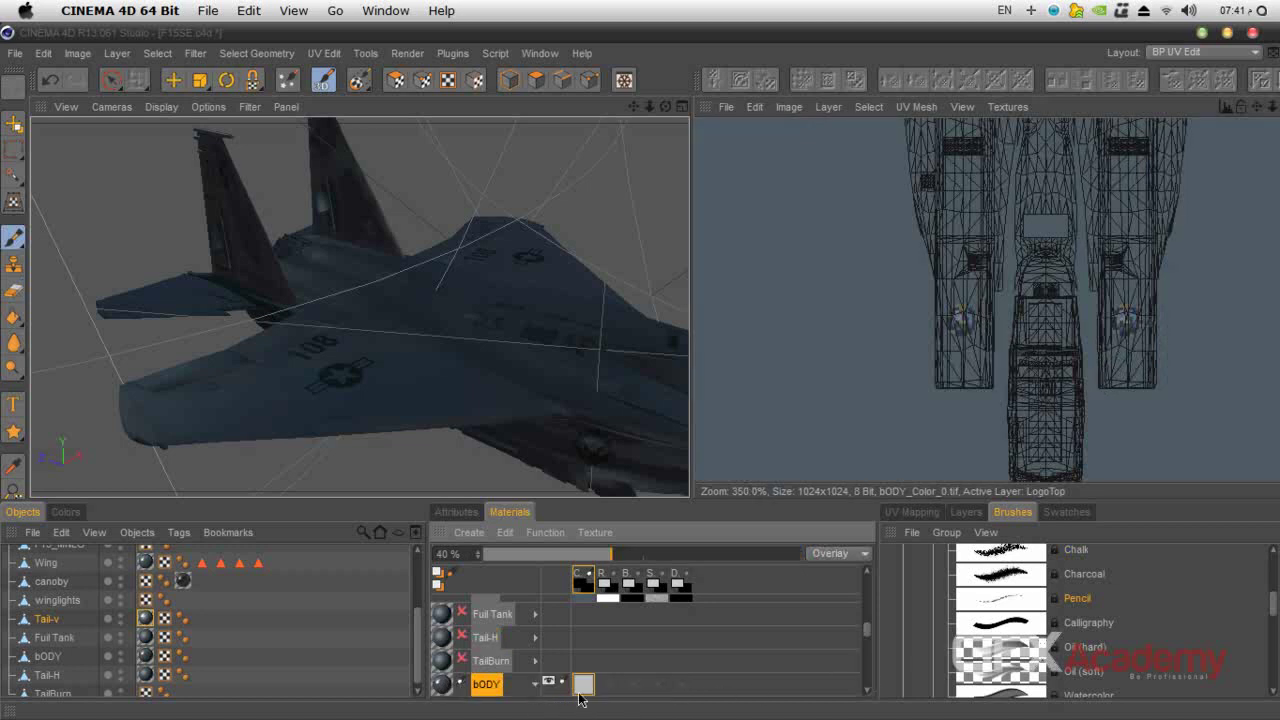
{"action": "scroll", "coordinate": [661, 683], "scroll_direction": "down", "scroll_amount": 2}
{"action": "left_click", "coordinate": [965, 512]}
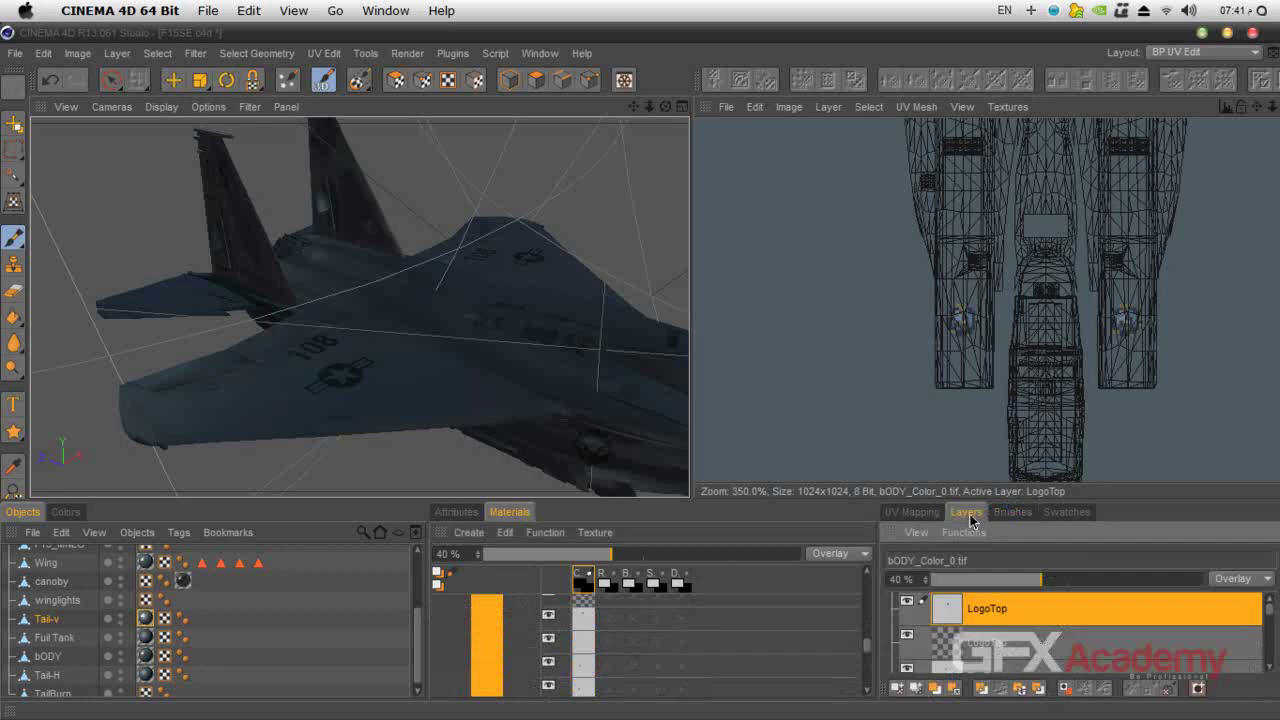
Examine the layers of the bODY color texture, switching the visibility of several of them.
{"action": "left_click_drag", "start_coordinate": [1271, 617], "coordinate": [1259, 642]}
{"action": "left_click", "coordinate": [906, 645]}
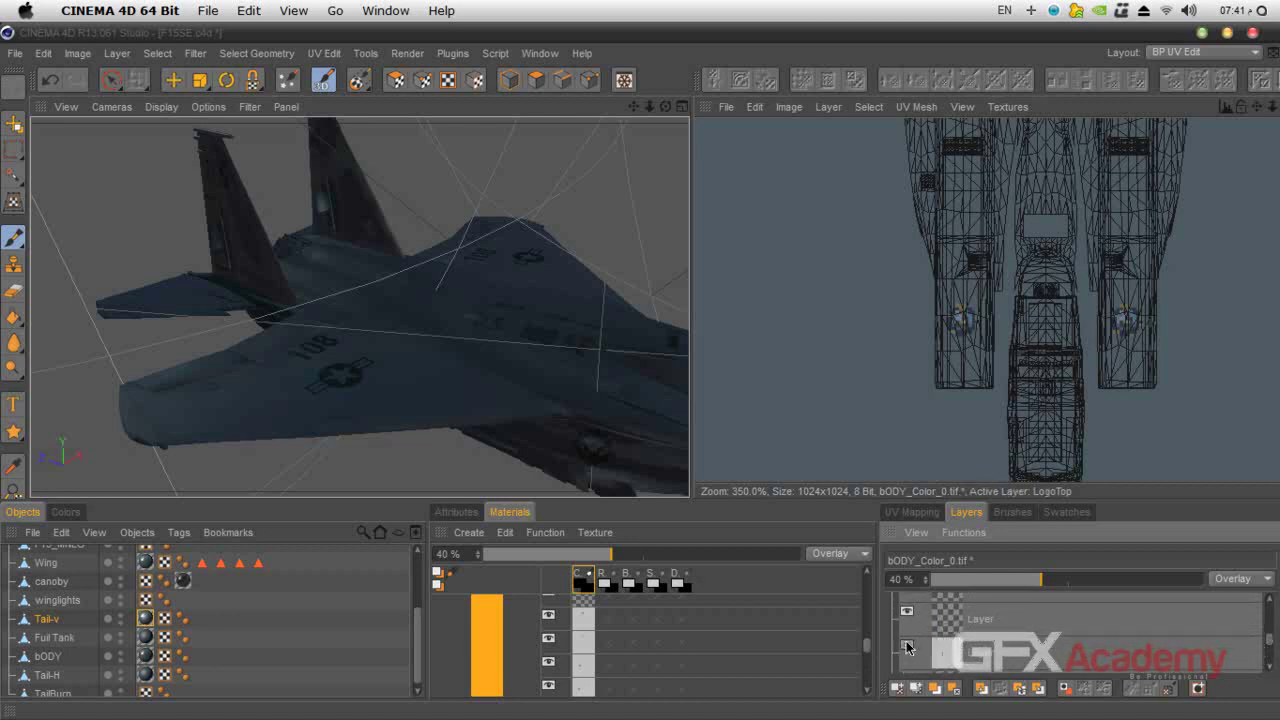
{"action": "left_click", "coordinate": [908, 611]}
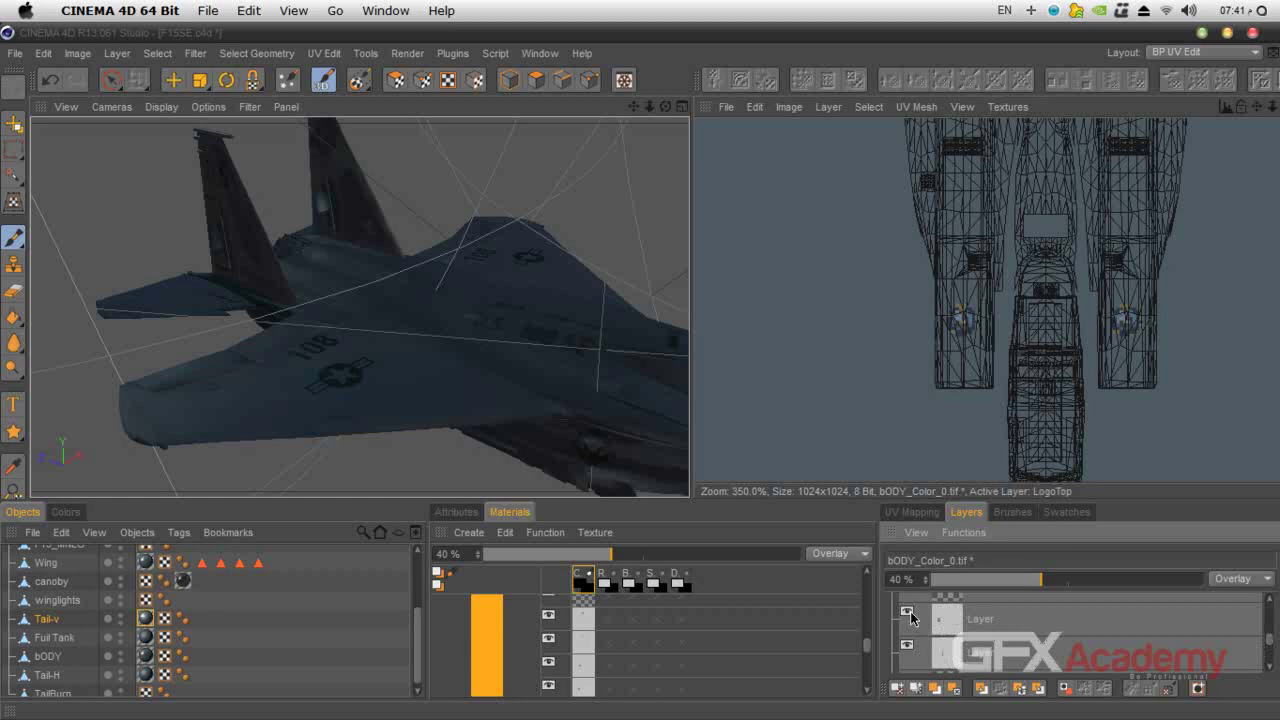
{"action": "scroll", "coordinate": [1040, 655], "scroll_direction": "up", "scroll_amount": 1}
{"action": "left_click", "coordinate": [907, 622]}
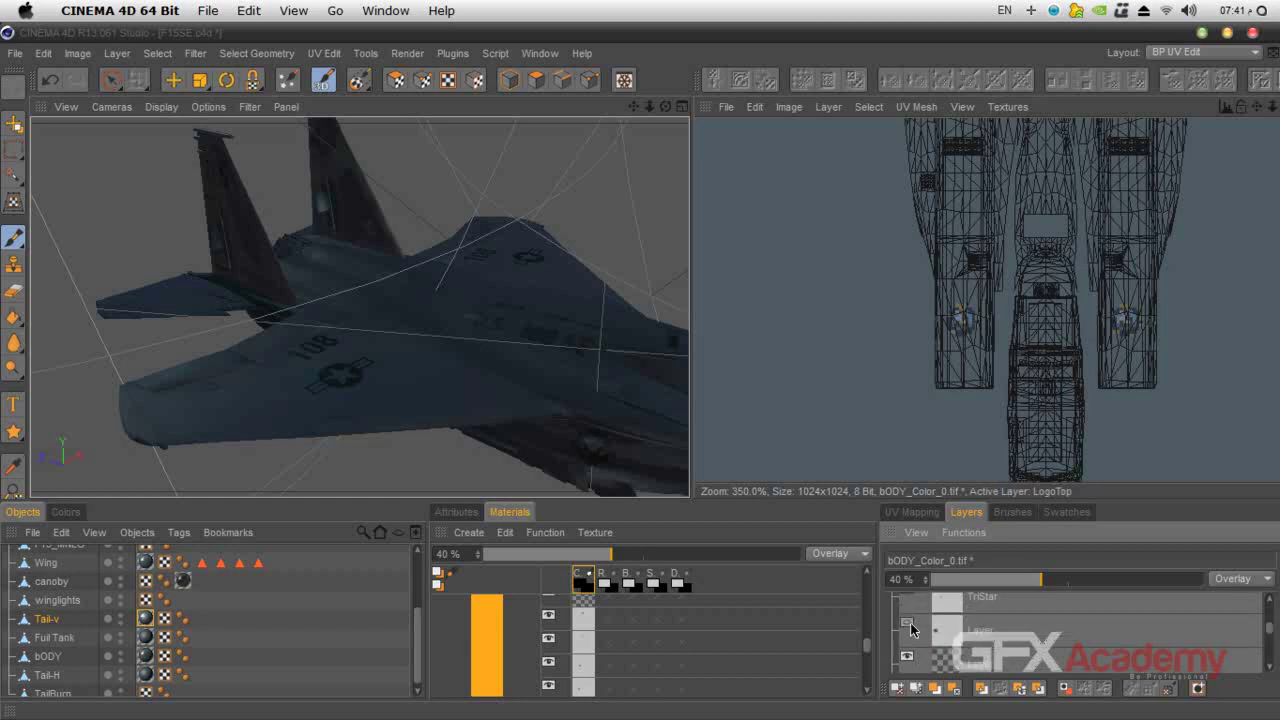
{"action": "scroll", "coordinate": [1028, 650], "scroll_direction": "up", "scroll_amount": 3}
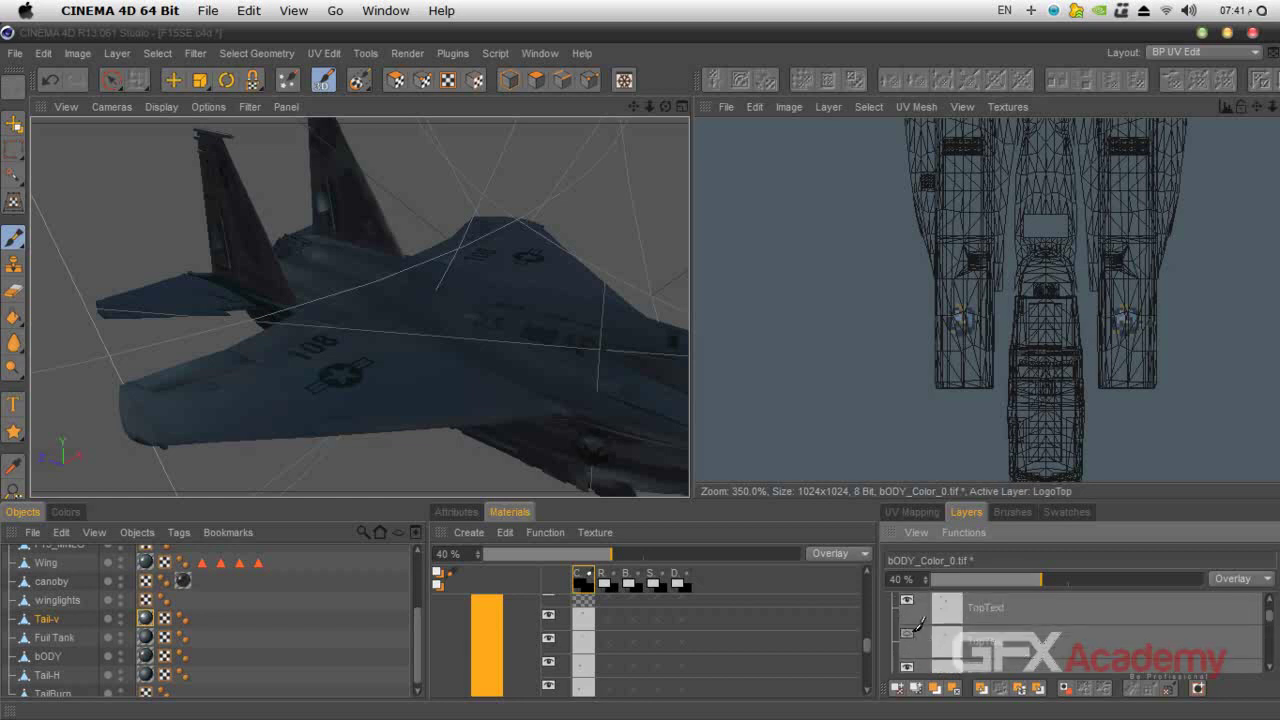
{"action": "scroll", "coordinate": [1043, 654], "scroll_direction": "up", "scroll_amount": 1}
{"action": "scroll", "coordinate": [1043, 654], "scroll_direction": "down", "scroll_amount": 1}
{"action": "scroll", "coordinate": [1003, 641], "scroll_direction": "down", "scroll_amount": 1}
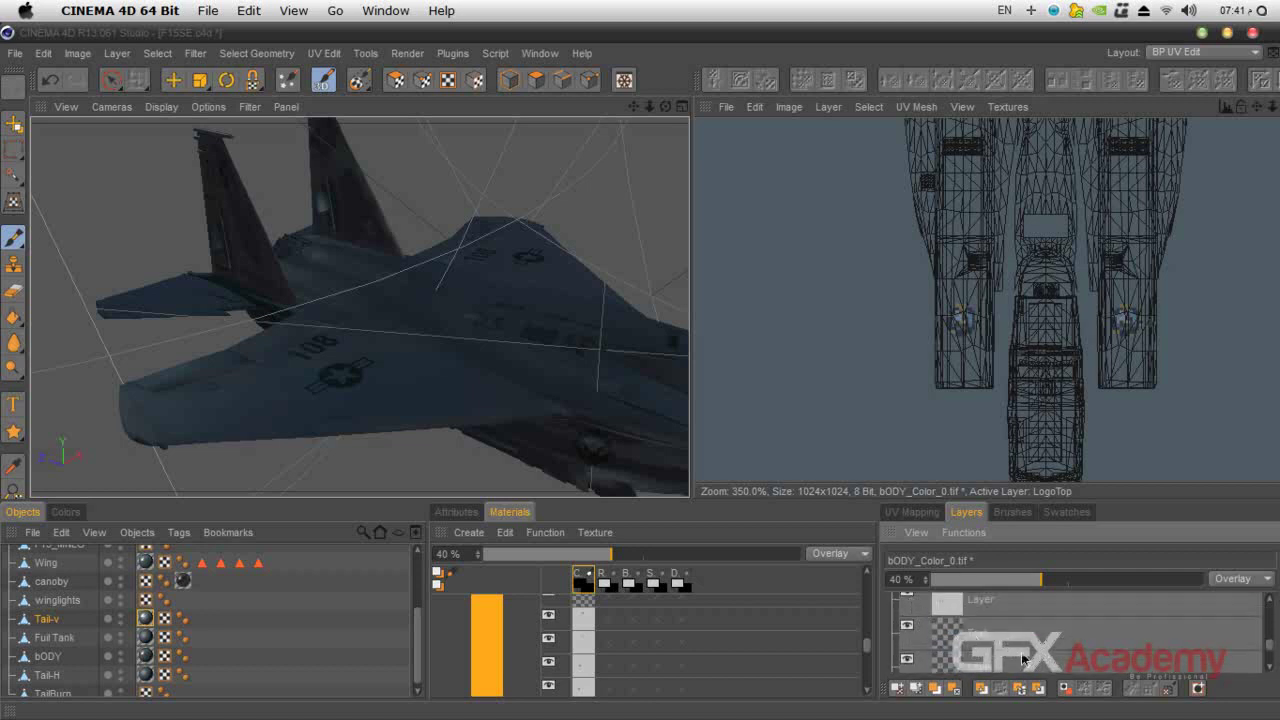
{"action": "left_click", "coordinate": [1270, 600]}
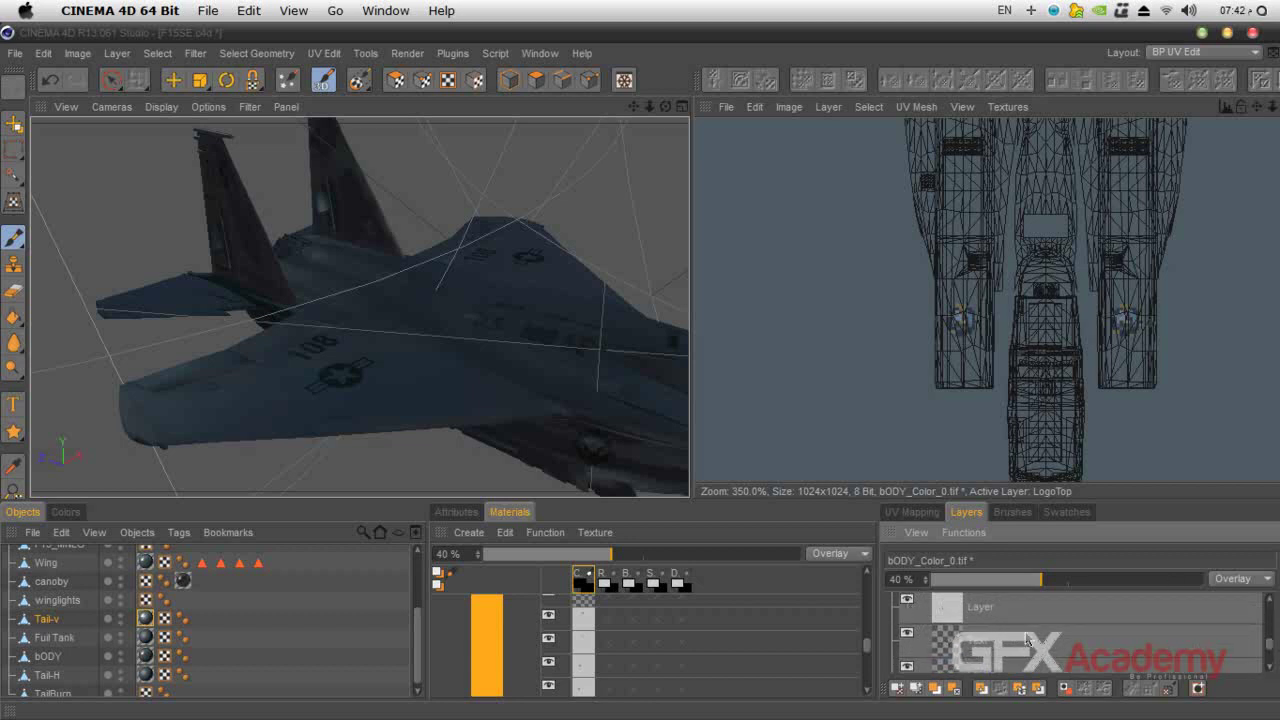
{"action": "scroll", "coordinate": [1010, 633], "scroll_direction": "up", "scroll_amount": 1}
{"action": "left_click", "coordinate": [908, 645]}
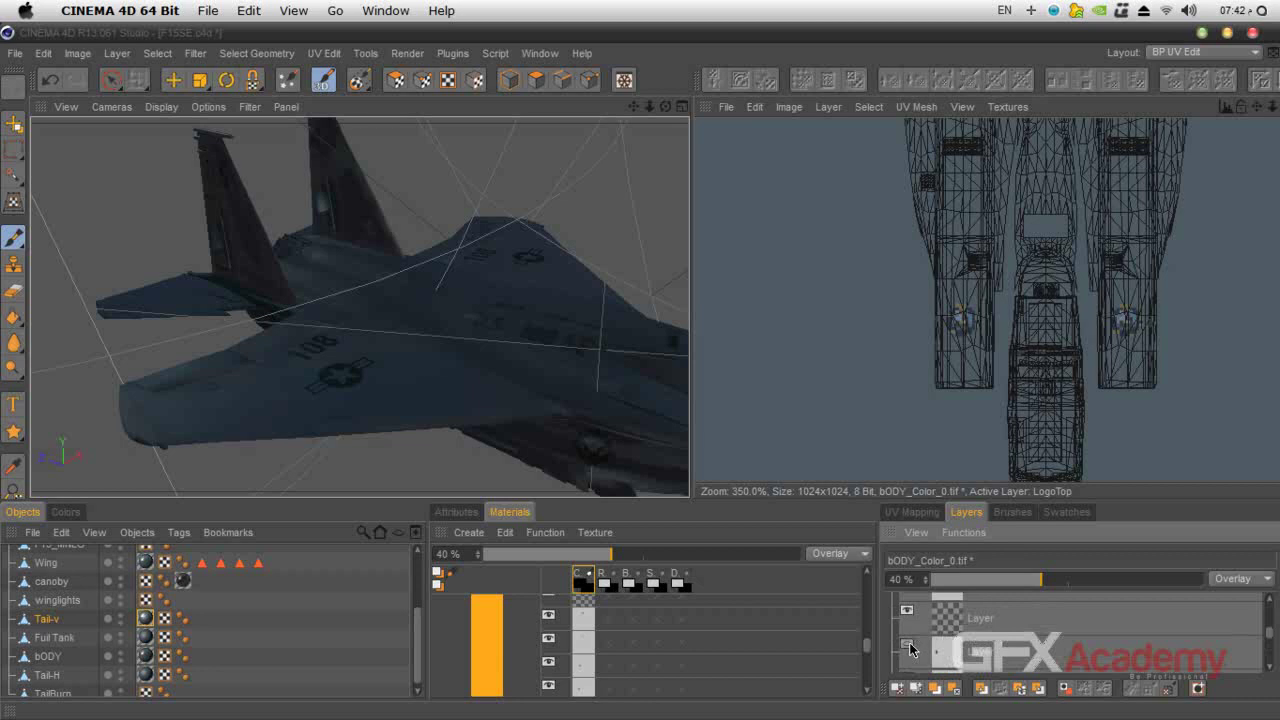
{"action": "left_click", "coordinate": [908, 609]}
{"action": "left_click", "coordinate": [908, 609]}
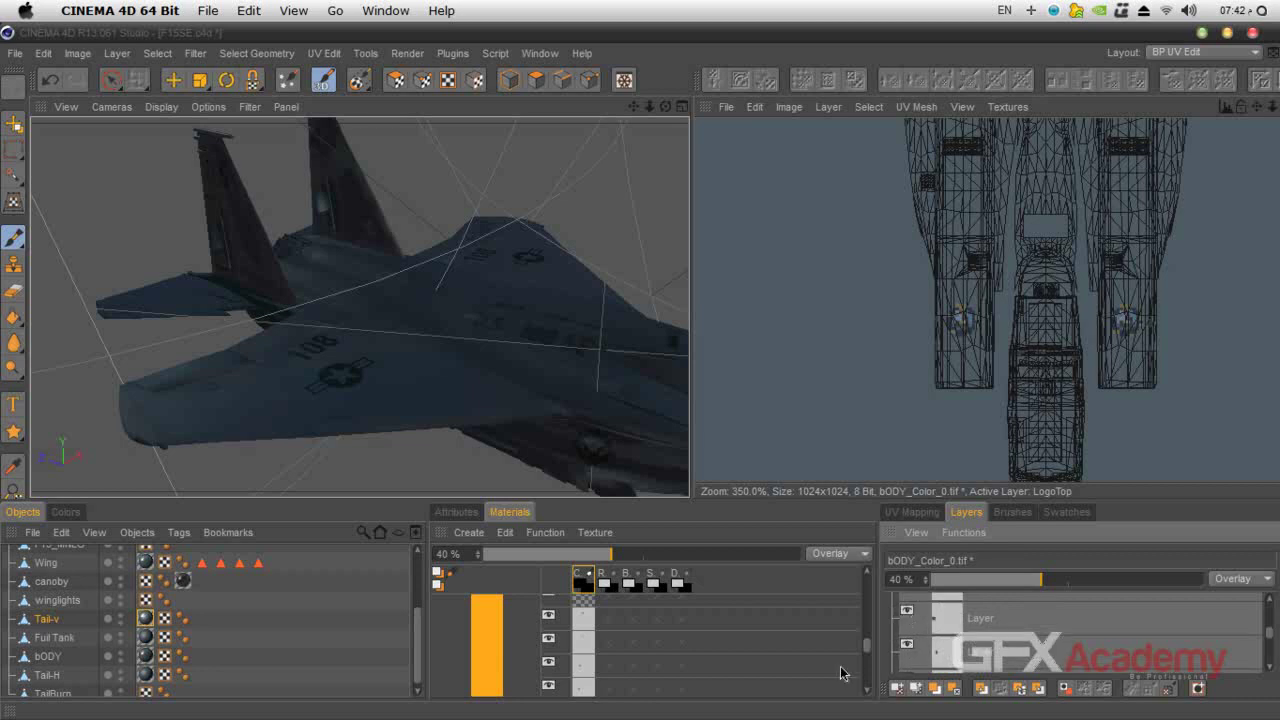
Reactivate the Tail-v material so its color texture is open for painting.
{"action": "left_click_drag", "start_coordinate": [868, 658], "coordinate": [869, 618]}
{"action": "left_click", "coordinate": [442, 653]}
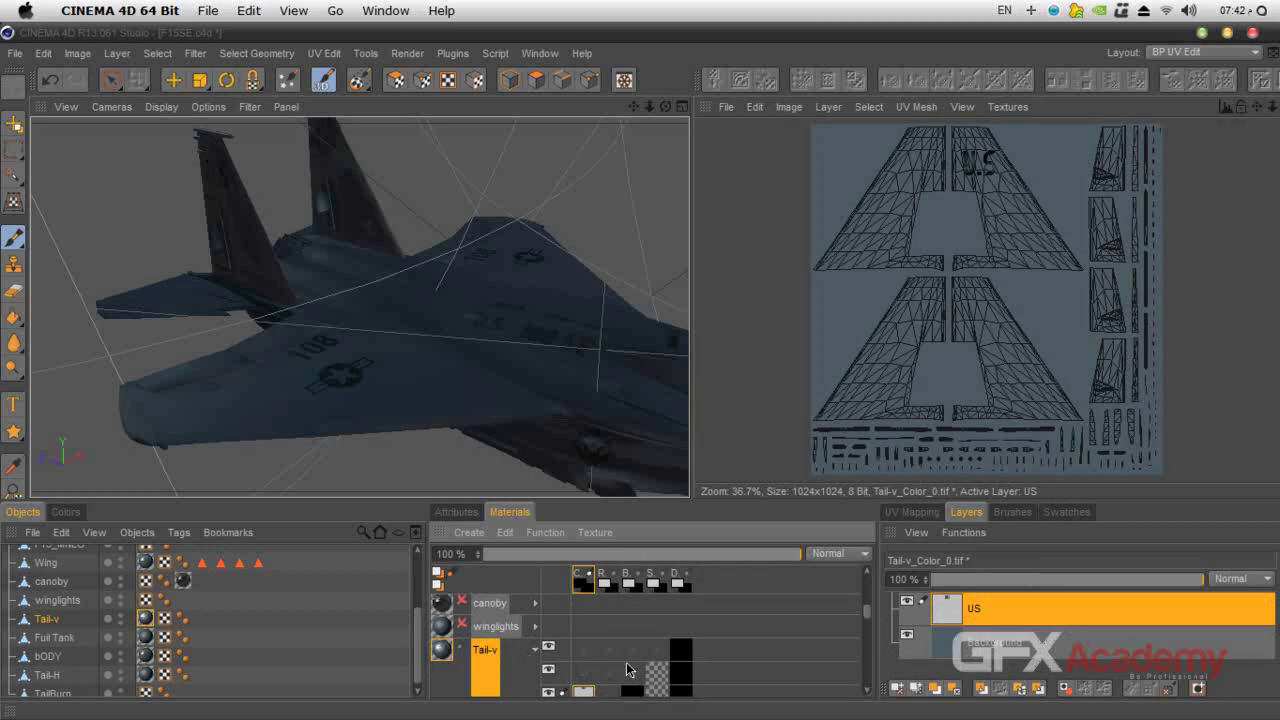
Activate the Wing material so its color texture opens for painting.
{"action": "scroll", "coordinate": [627, 662], "scroll_direction": "down", "scroll_amount": 3}
{"action": "scroll", "coordinate": [627, 662], "scroll_direction": "down", "scroll_amount": 2}
{"action": "scroll", "coordinate": [629, 665], "scroll_direction": "up", "scroll_amount": 2}
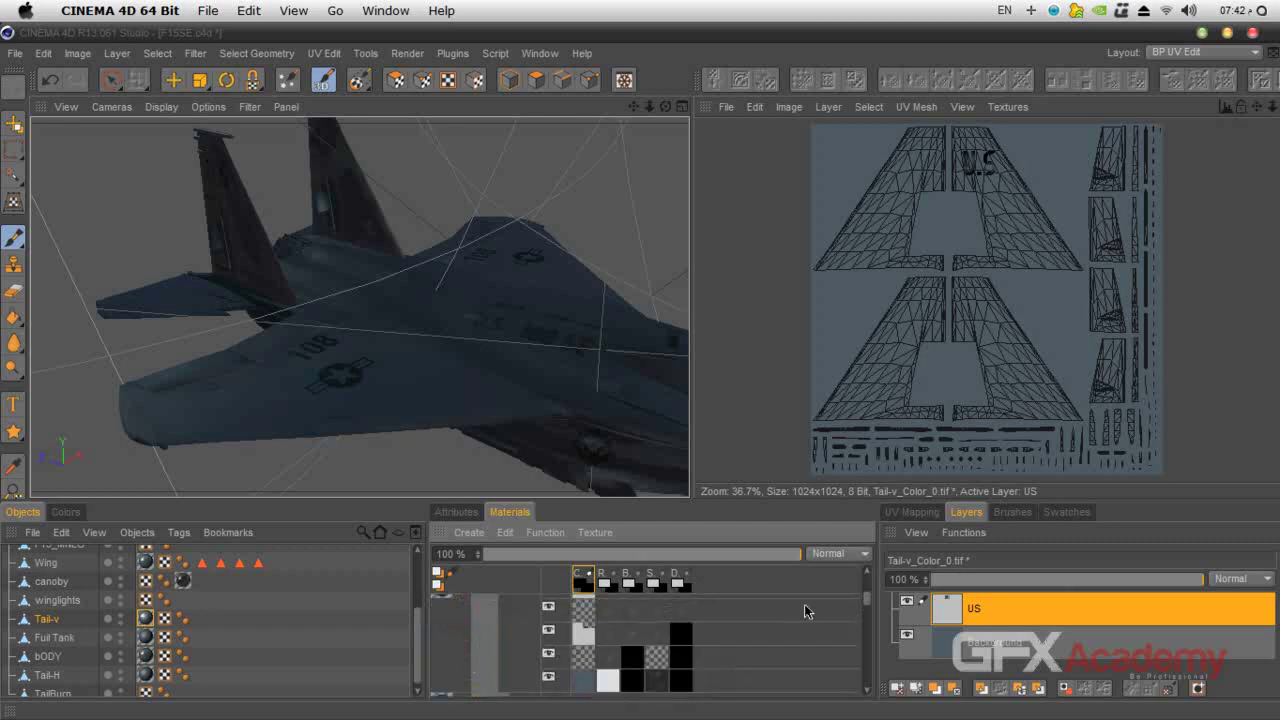
{"action": "left_click", "coordinate": [868, 572]}
{"action": "left_click", "coordinate": [868, 572]}
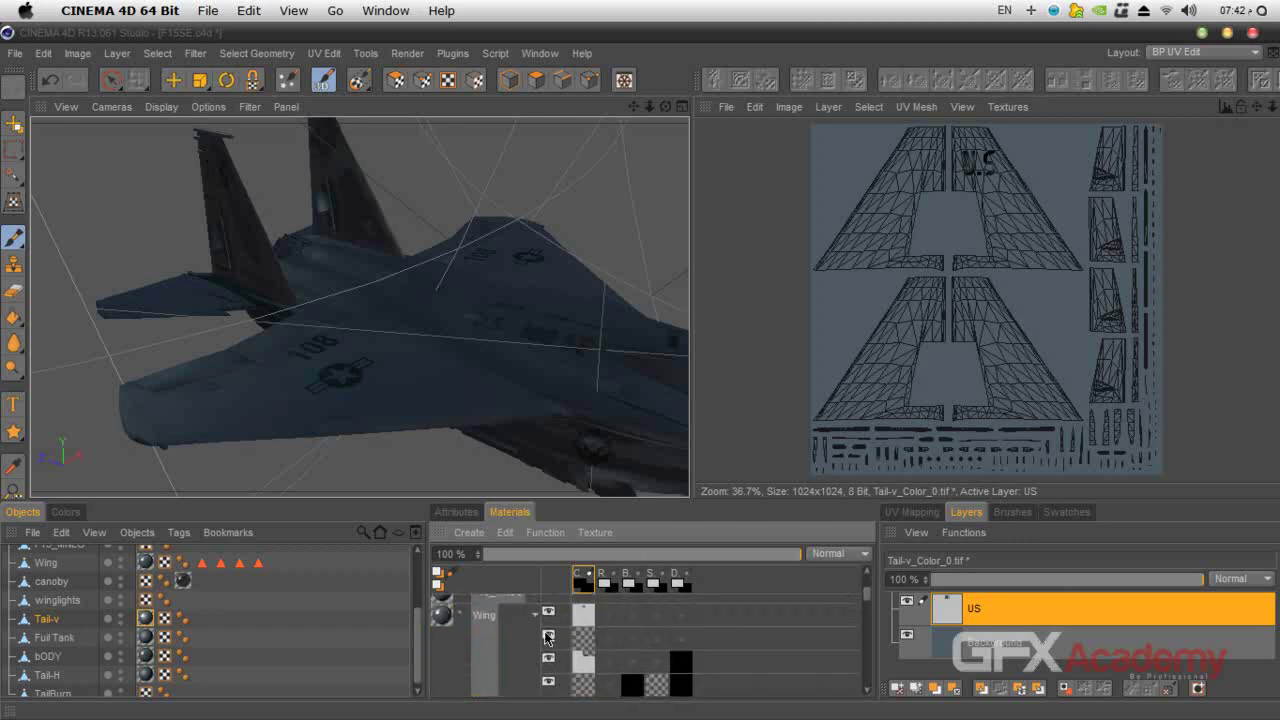
{"action": "left_click", "coordinate": [462, 622]}
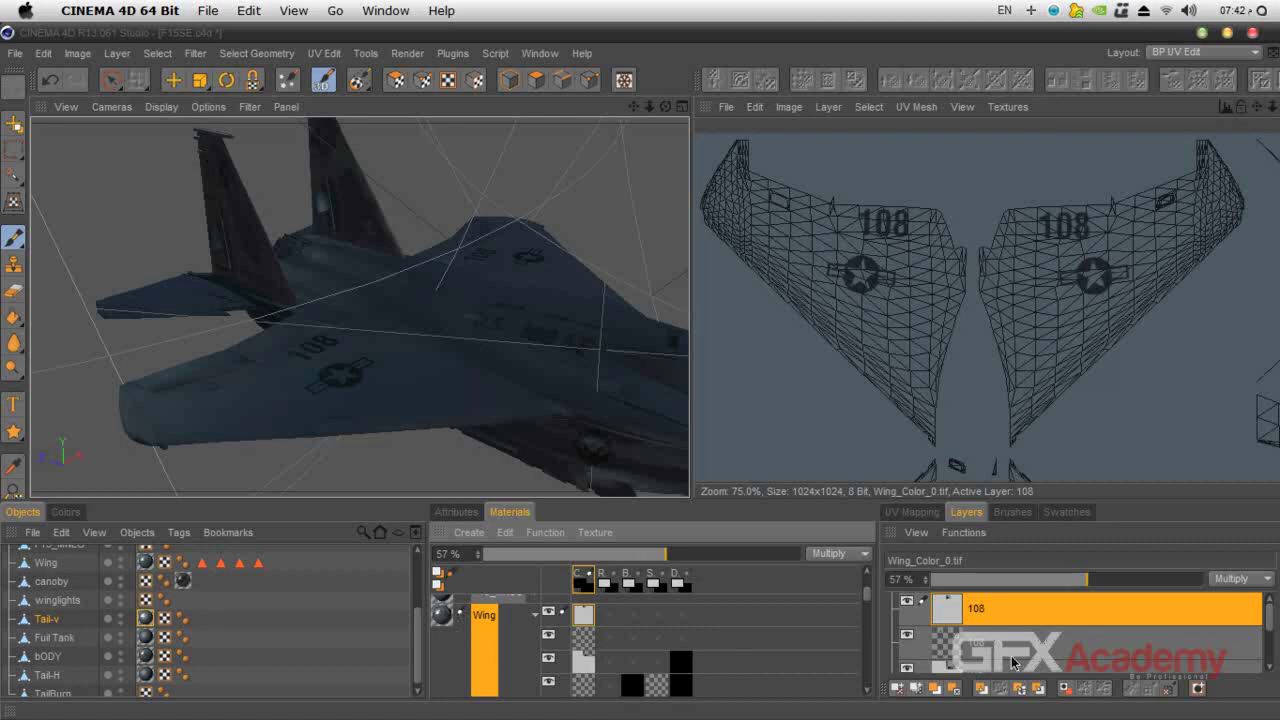
Select the WStar layer directly above Background, toggling its visibility to identify which star insignia it holds.
{"action": "scroll", "coordinate": [1100, 630], "scroll_direction": "down", "scroll_amount": 3}
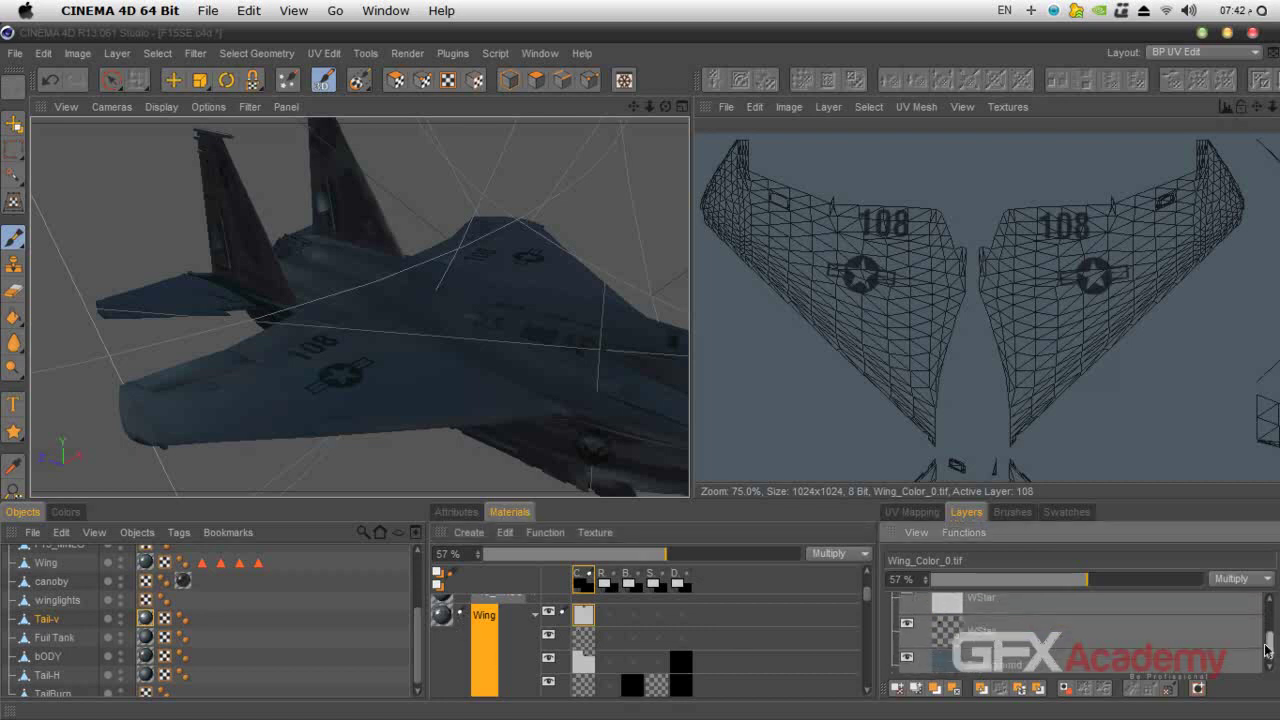
{"action": "left_click", "coordinate": [1041, 632]}
{"action": "left_click", "coordinate": [908, 625]}
{"action": "left_click", "coordinate": [907, 628]}
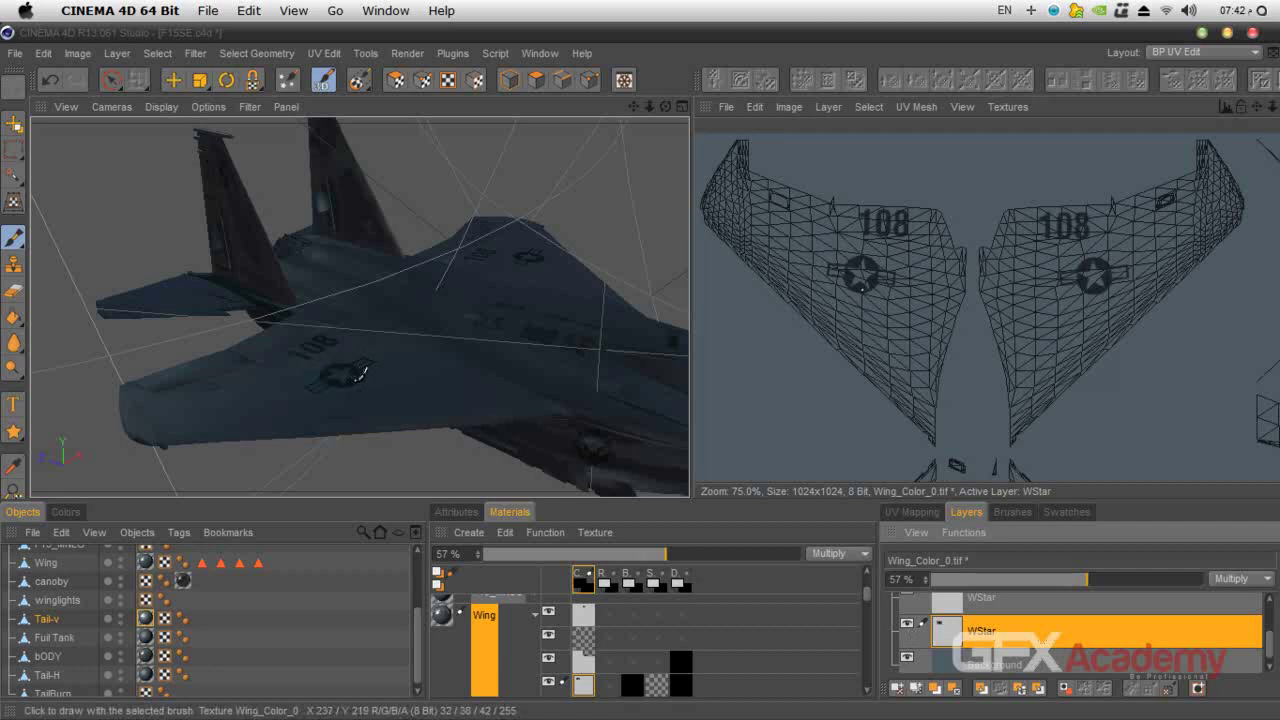
{"action": "scroll", "coordinate": [355, 378], "scroll_direction": "up", "scroll_amount": 6}
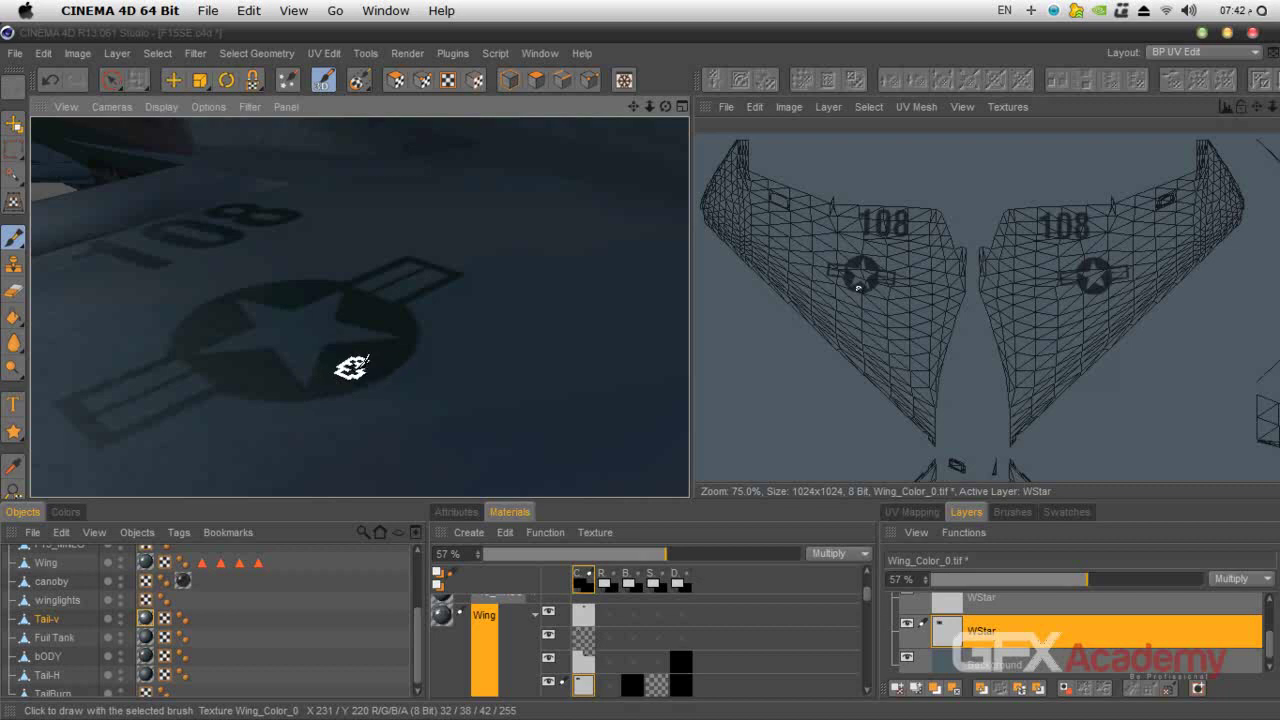
{"action": "left_click_drag", "start_coordinate": [666, 107], "coordinate": [360, 307]}
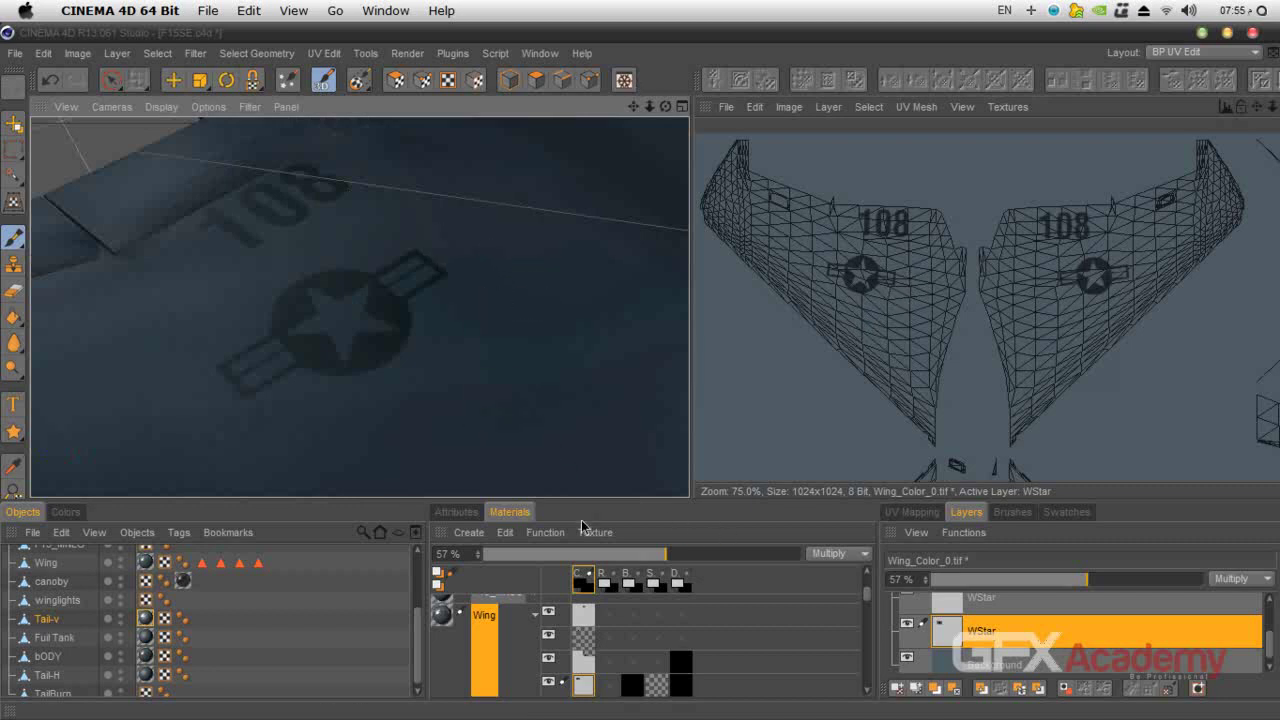
Set the Chalk brush's pressure to 13 % and try a paint stroke at the edge of the star insignia.
{"action": "left_click", "coordinate": [457, 512]}
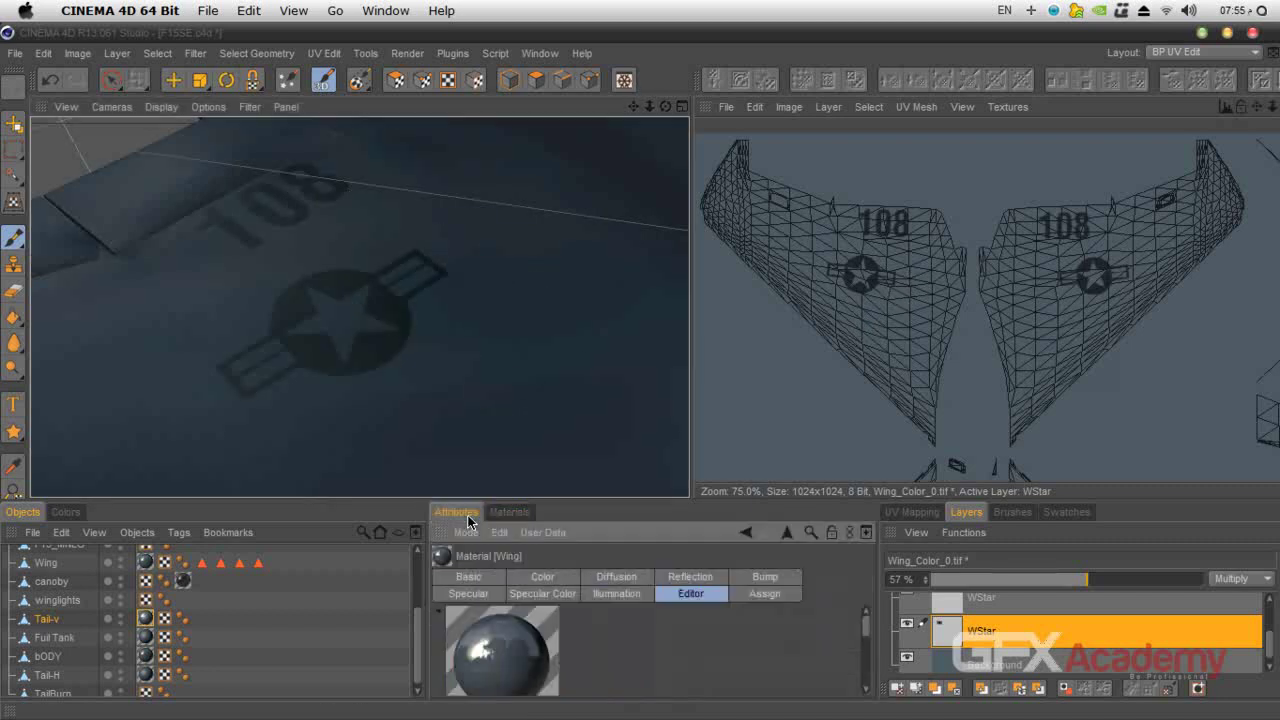
{"action": "left_click", "coordinate": [1011, 512]}
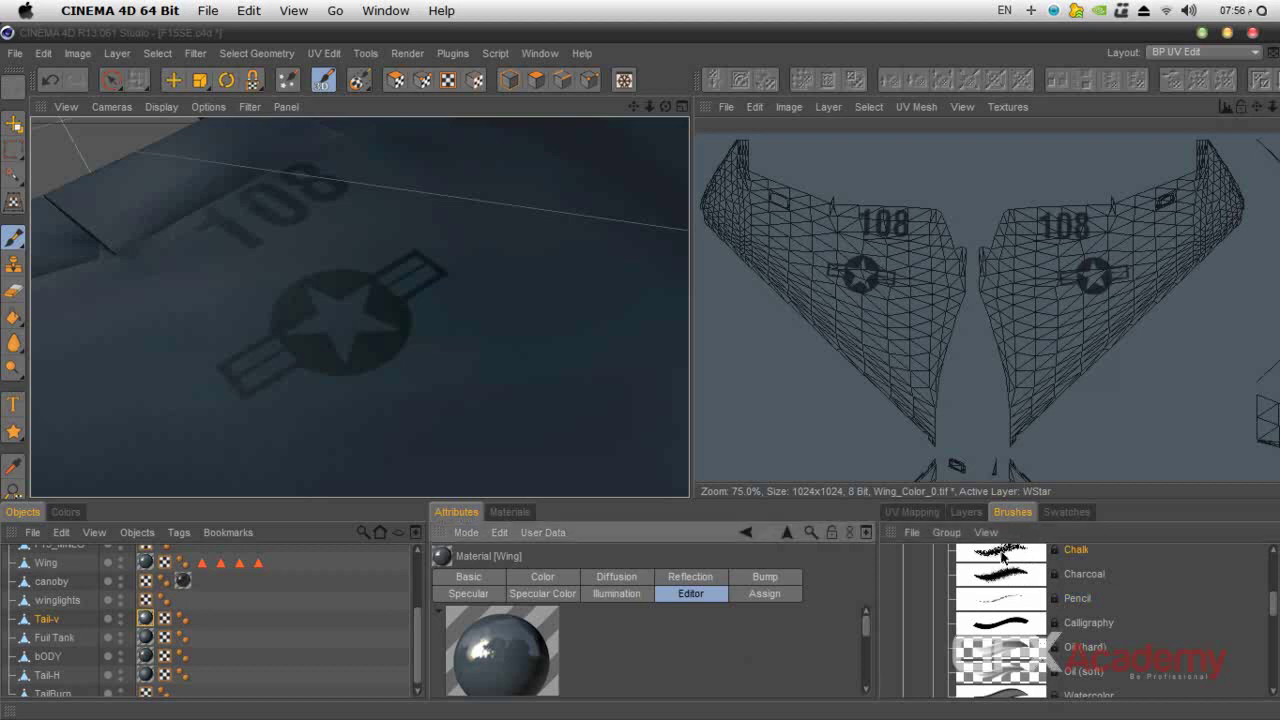
{"action": "left_click", "coordinate": [8, 240]}
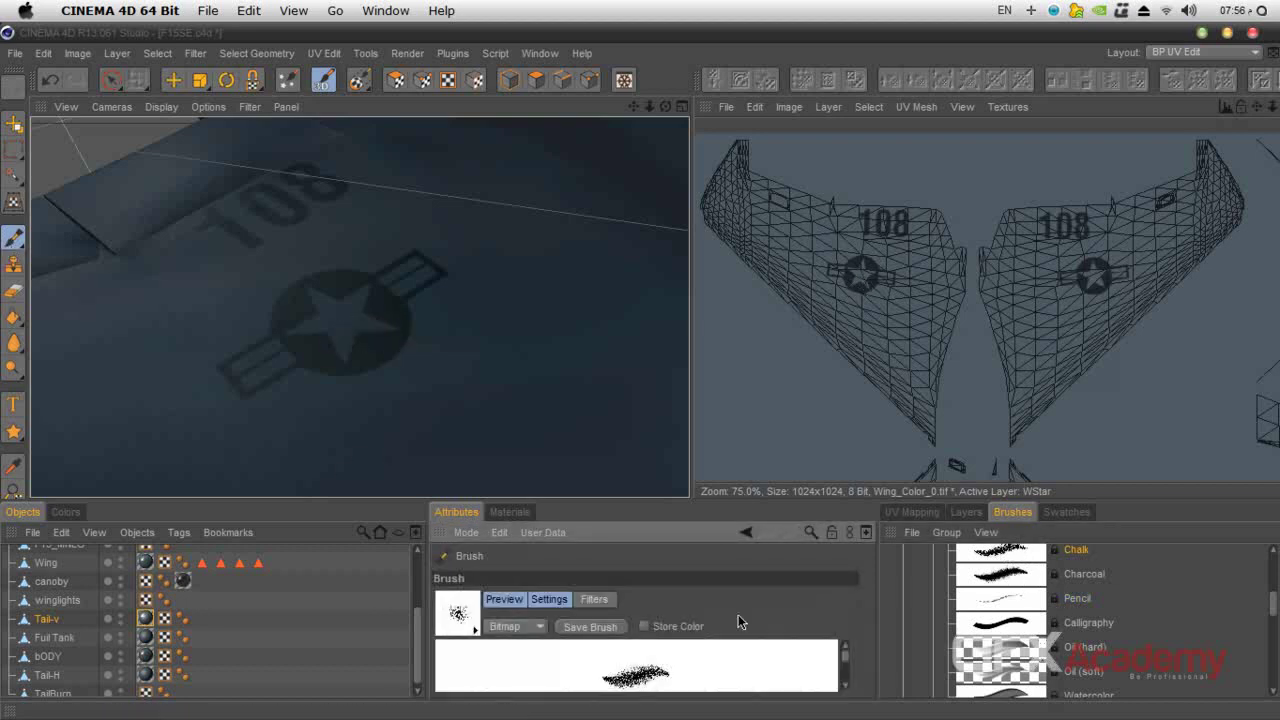
{"action": "mouse_move", "coordinate": [845, 660]}
{"action": "left_mouse_down"}
{"action": "mouse_move", "coordinate": [845, 675]}
{"action": "mouse_move", "coordinate": [568, 652]}
{"action": "mouse_move", "coordinate": [591, 662]}
{"action": "left_mouse_up"}
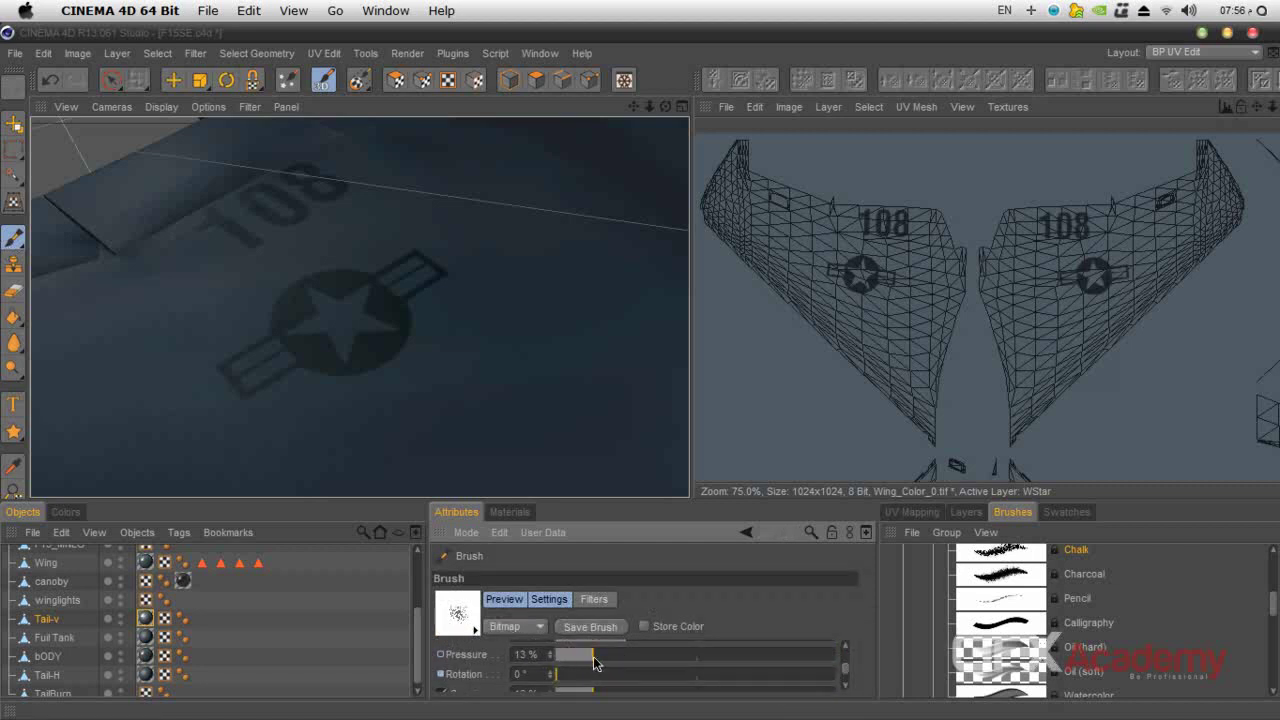
{"action": "left_click_drag", "start_coordinate": [399, 330], "coordinate": [420, 342]}
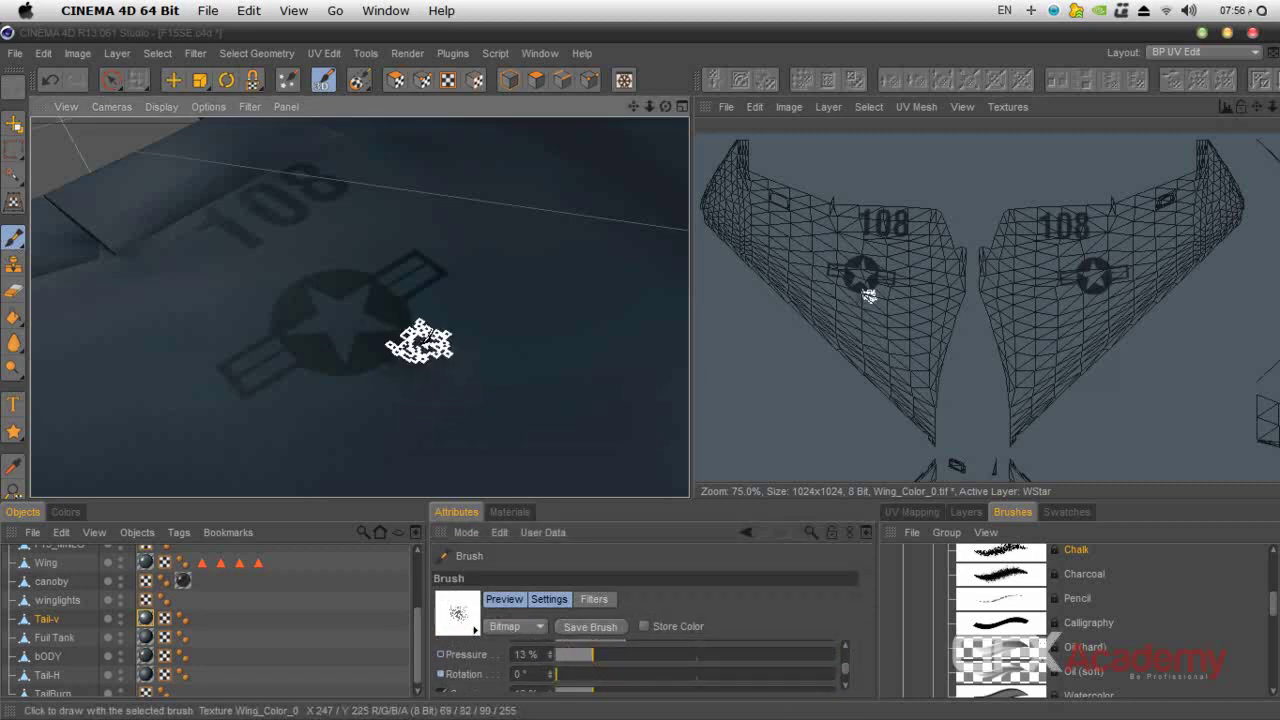
Wear down the star insignia on the near wing using the Eraser at 14 % pressure.
{"action": "left_click", "coordinate": [15, 296]}
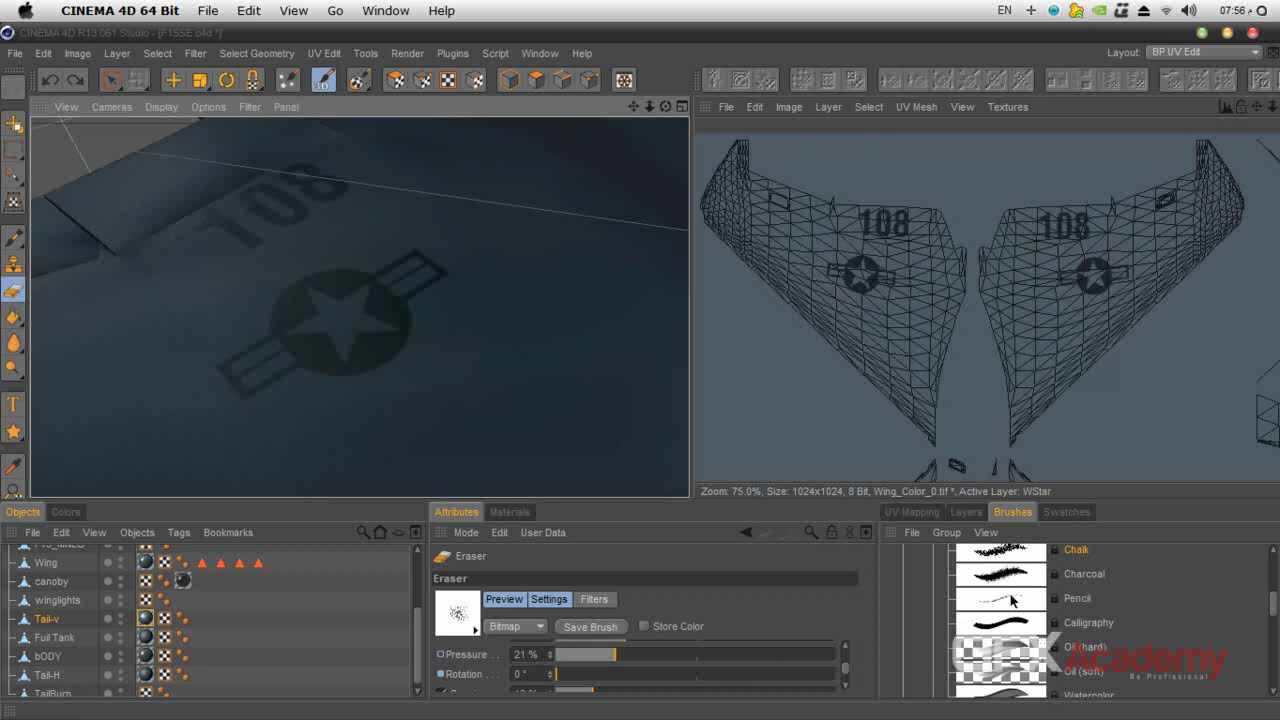
{"action": "left_click_drag", "start_coordinate": [613, 658], "coordinate": [600, 658]}
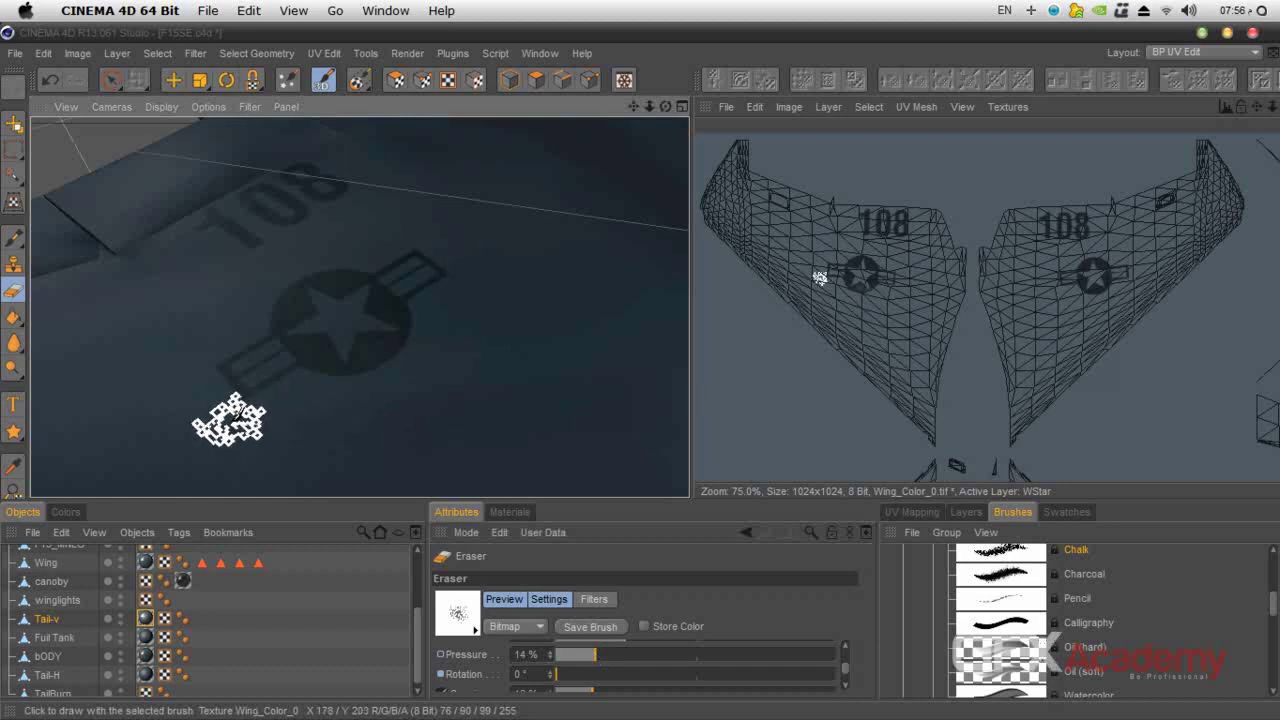
{"action": "mouse_move", "coordinate": [634, 106]}
{"action": "left_mouse_down"}
{"action": "mouse_move", "coordinate": [654, 110]}
{"action": "mouse_move", "coordinate": [520, 250]}
{"action": "mouse_move", "coordinate": [366, 341]}
{"action": "mouse_move", "coordinate": [300, 335]}
{"action": "left_mouse_up"}
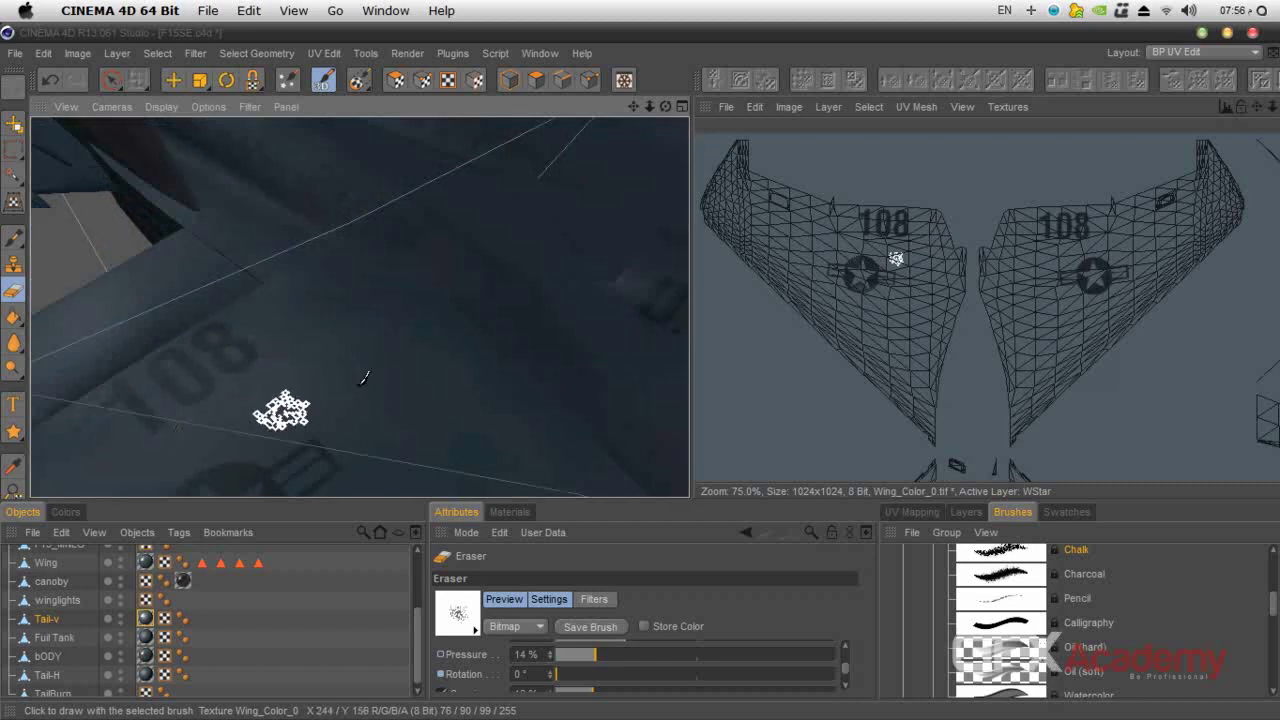
Select the upper WStar layer and lightly erase the star insignia on the opposite wing.
{"action": "left_click_drag", "start_coordinate": [649, 113], "coordinate": [640, 372]}
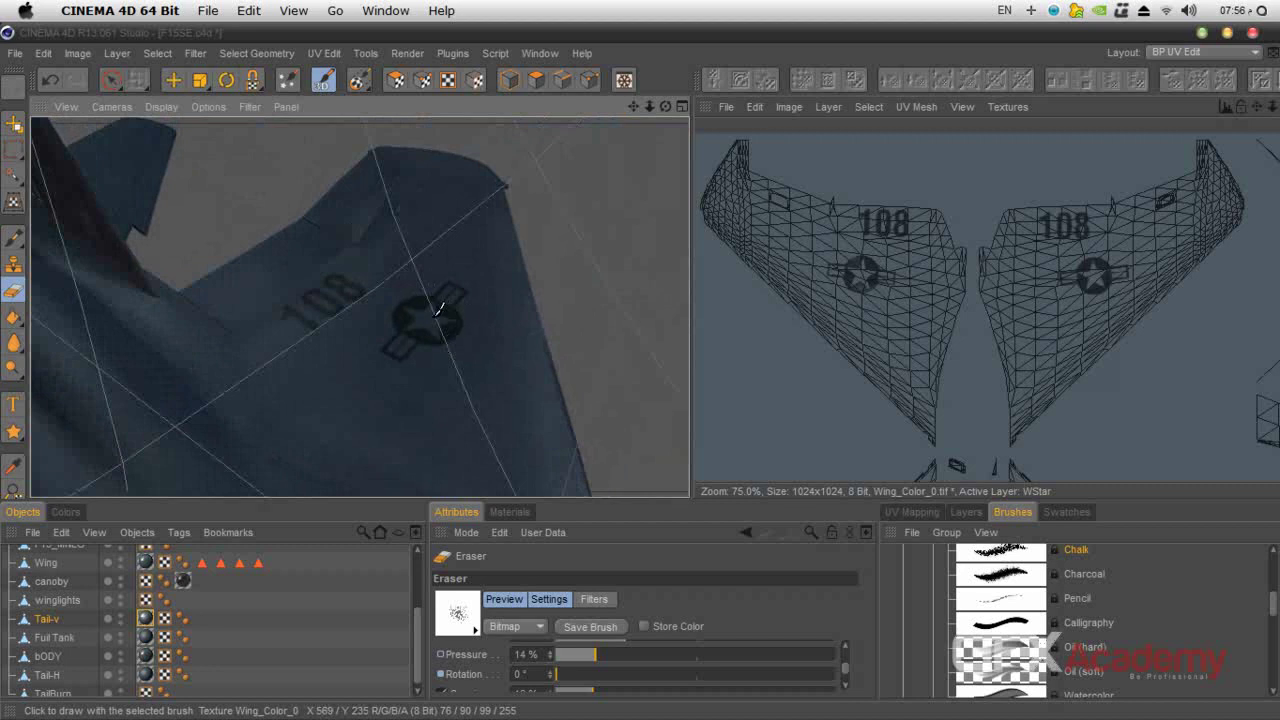
{"action": "left_click", "coordinate": [966, 512]}
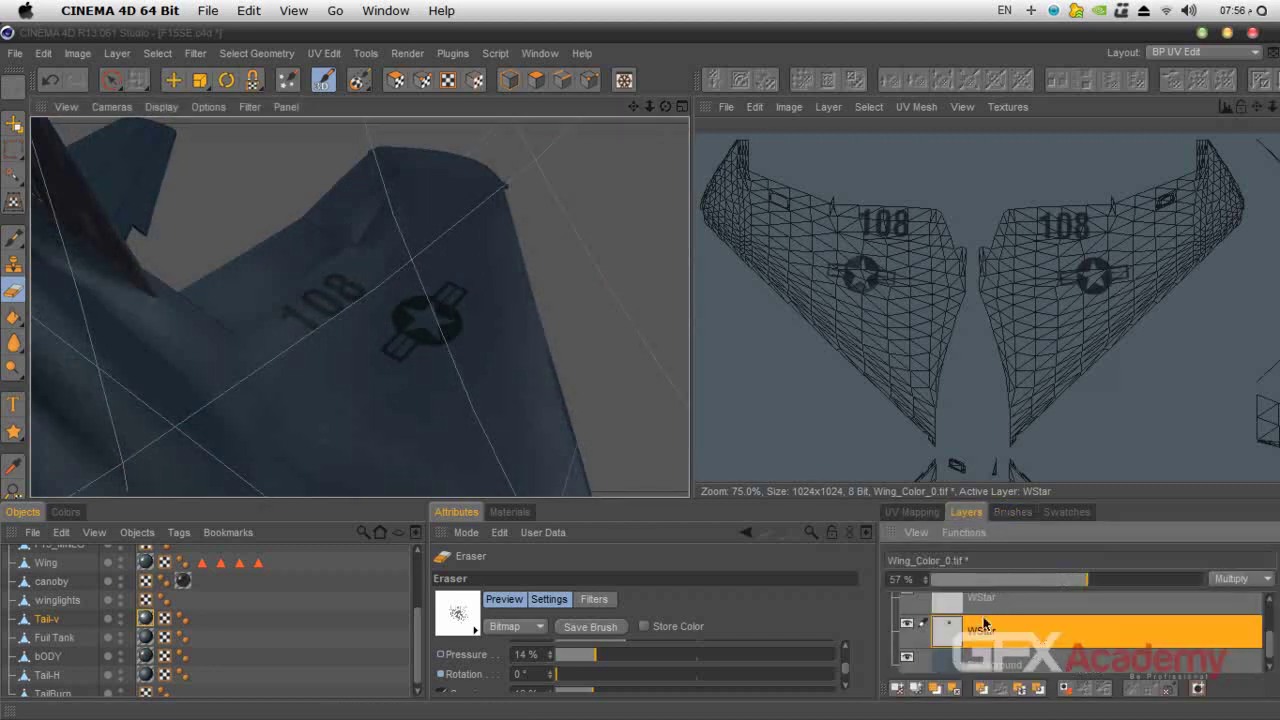
{"action": "left_click", "coordinate": [970, 600]}
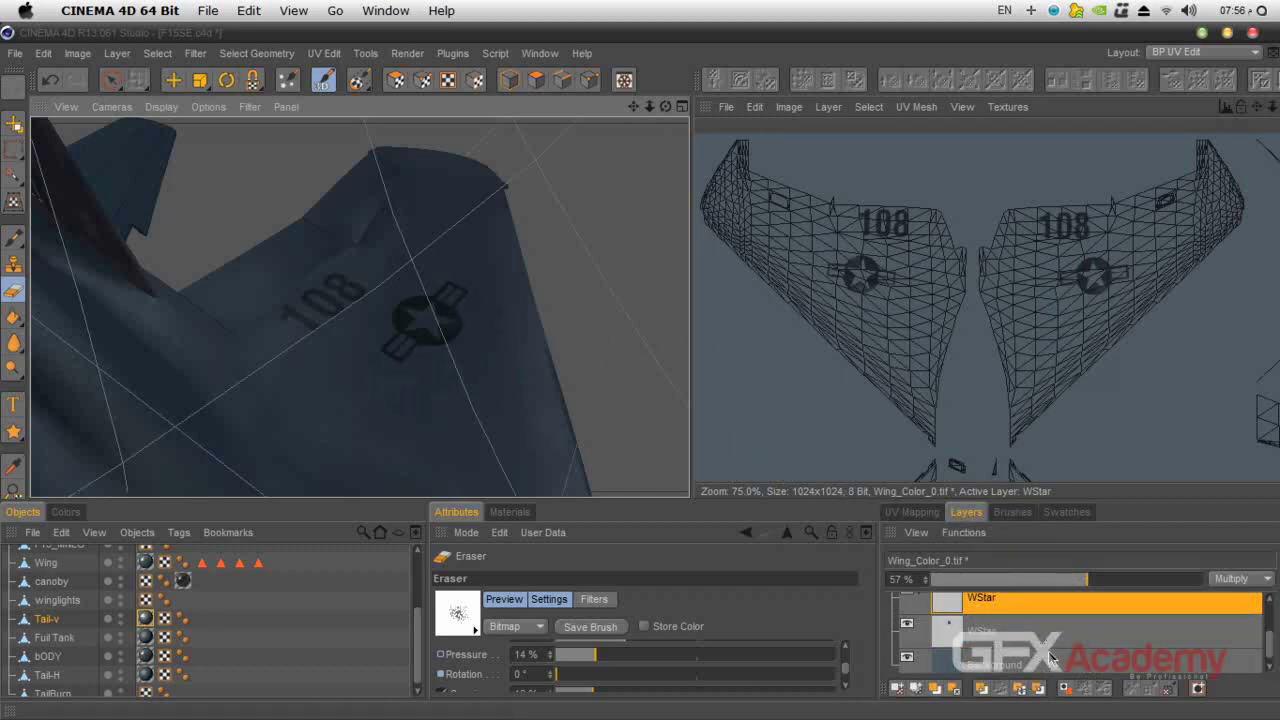
Select the lower 108 layer and lightly erase the number 108 on the near wing for a worn look.
{"action": "scroll", "coordinate": [1268, 640], "scroll_direction": "up", "scroll_amount": 3}
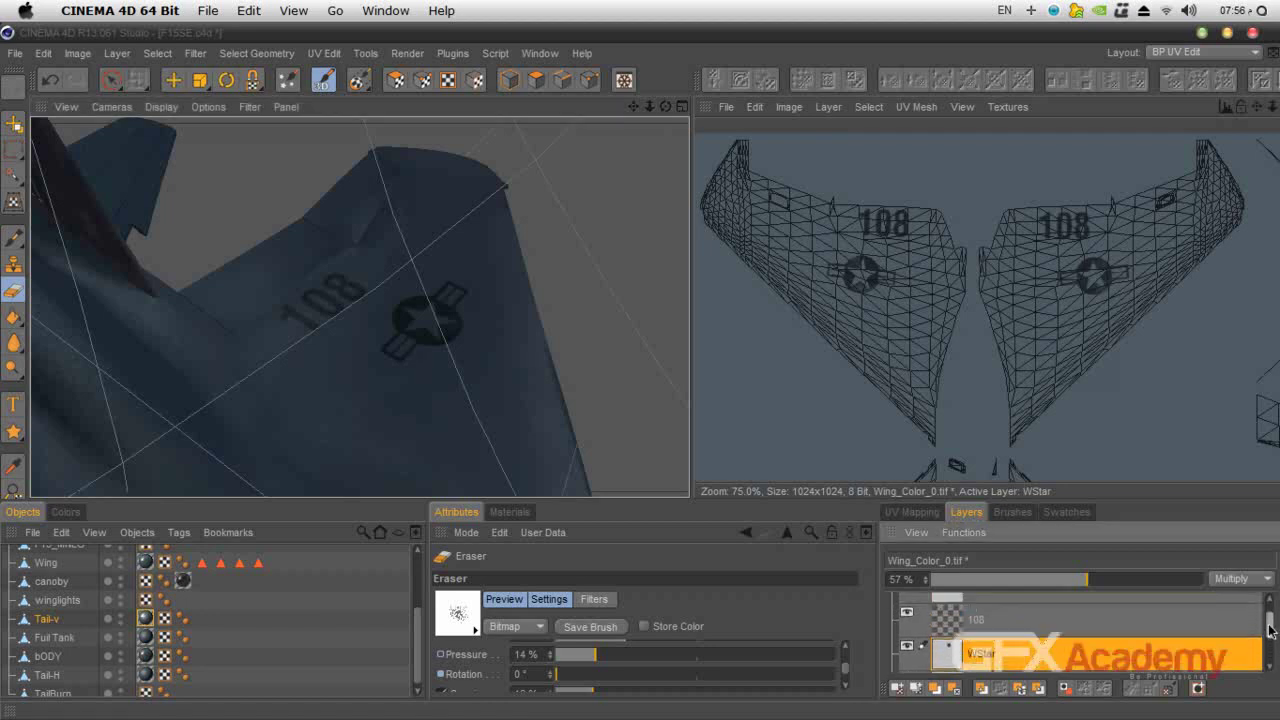
{"action": "left_click", "coordinate": [1034, 629]}
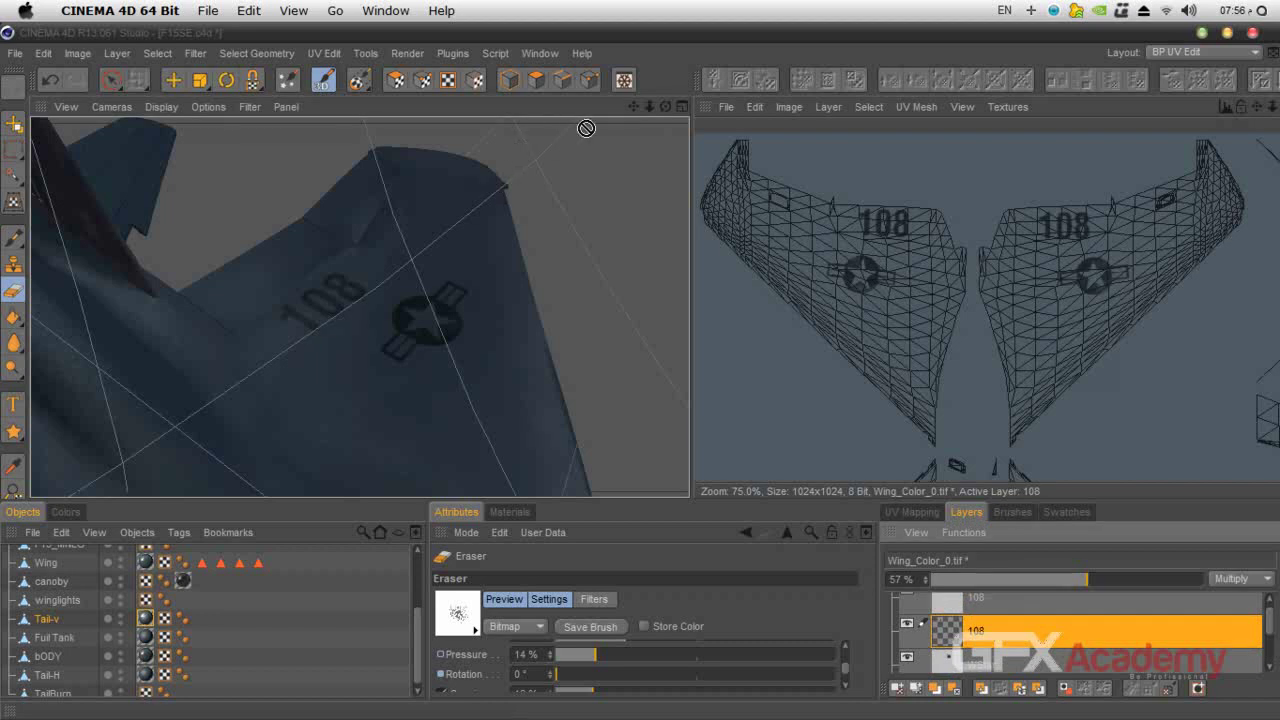
{"action": "mouse_move", "coordinate": [633, 106]}
{"action": "left_mouse_down"}
{"action": "mouse_move", "coordinate": [680, 92]}
{"action": "mouse_move", "coordinate": [620, 134]}
{"action": "left_mouse_up"}
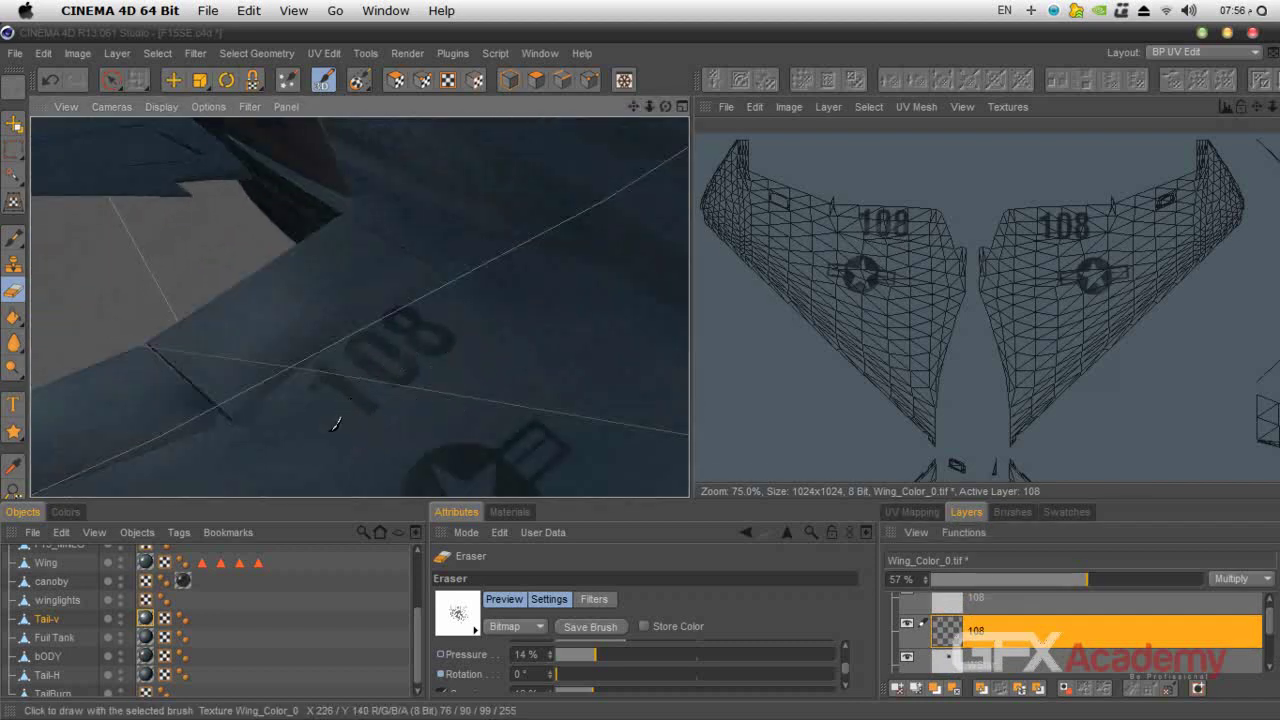
Select the upper 108 layer and lightly erase the number 108 on the opposite wing.
{"action": "left_click_drag", "start_coordinate": [644, 106], "coordinate": [816, 481]}
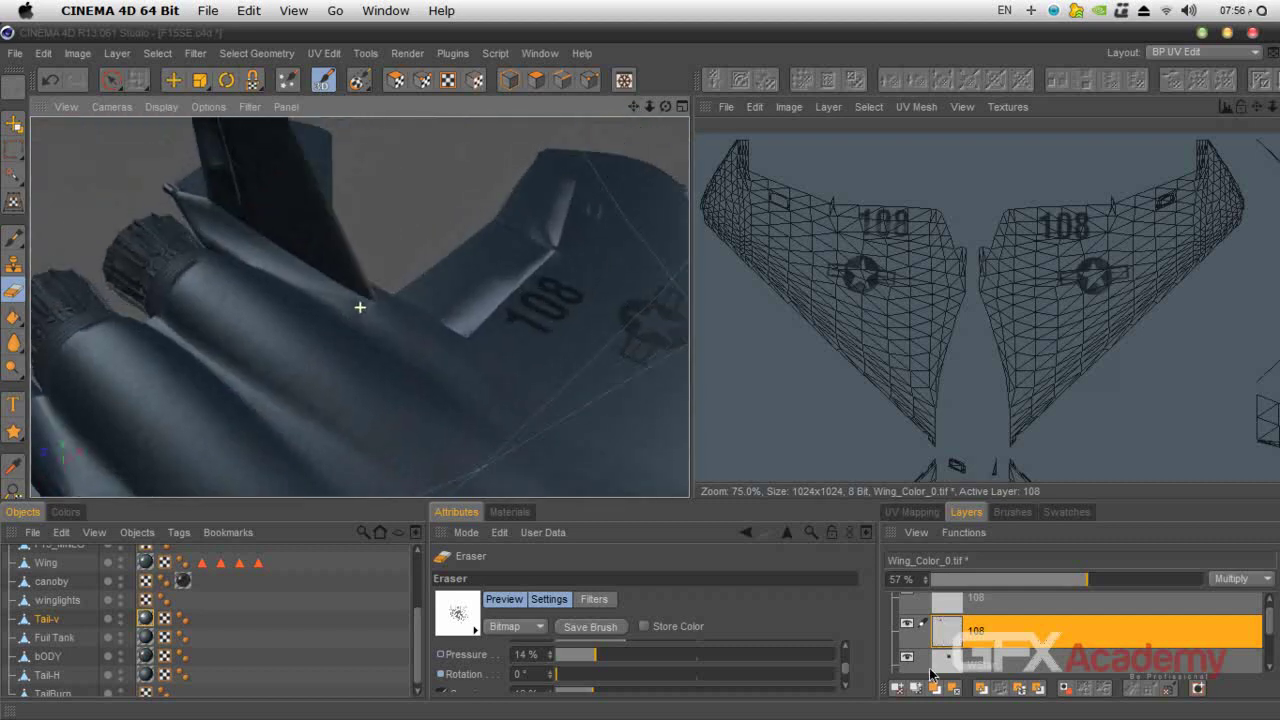
{"action": "left_click", "coordinate": [993, 599]}
{"action": "left_click_drag", "start_coordinate": [583, 276], "coordinate": [565, 271]}
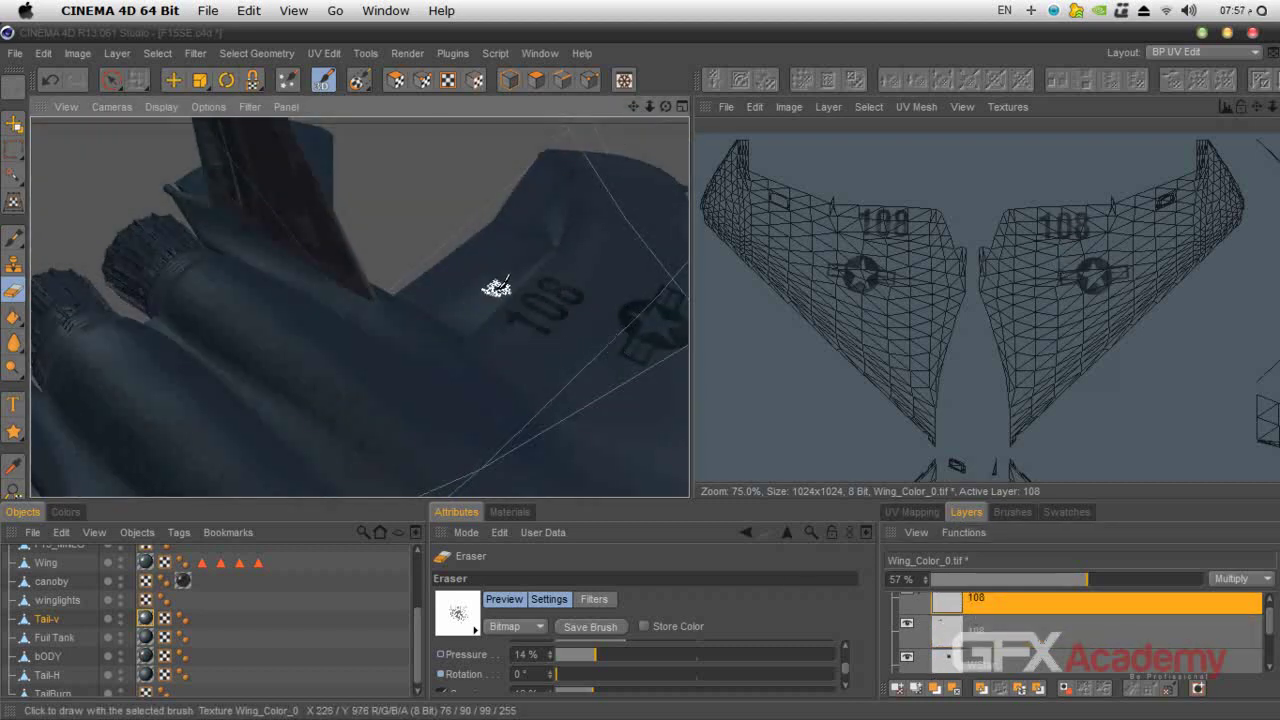
Test-render a wide view of the jet to inspect the worn wing markings, and close the render.
{"action": "scroll", "coordinate": [496, 288], "scroll_direction": "down", "scroll_amount": 4}
{"action": "left_click_drag", "start_coordinate": [639, 104], "coordinate": [670, 111]}
{"action": "key", "text": "shift+r"}
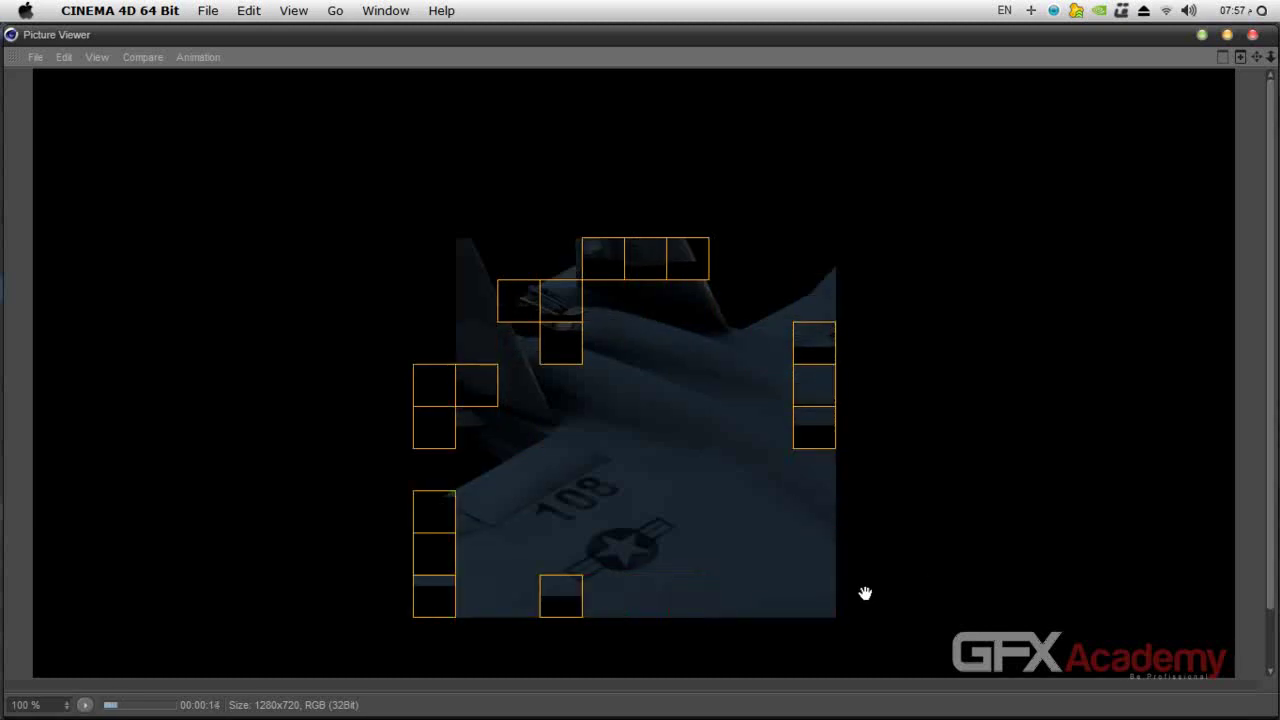
{"action": "scroll", "coordinate": [800, 560], "scroll_direction": "down", "scroll_amount": 3}
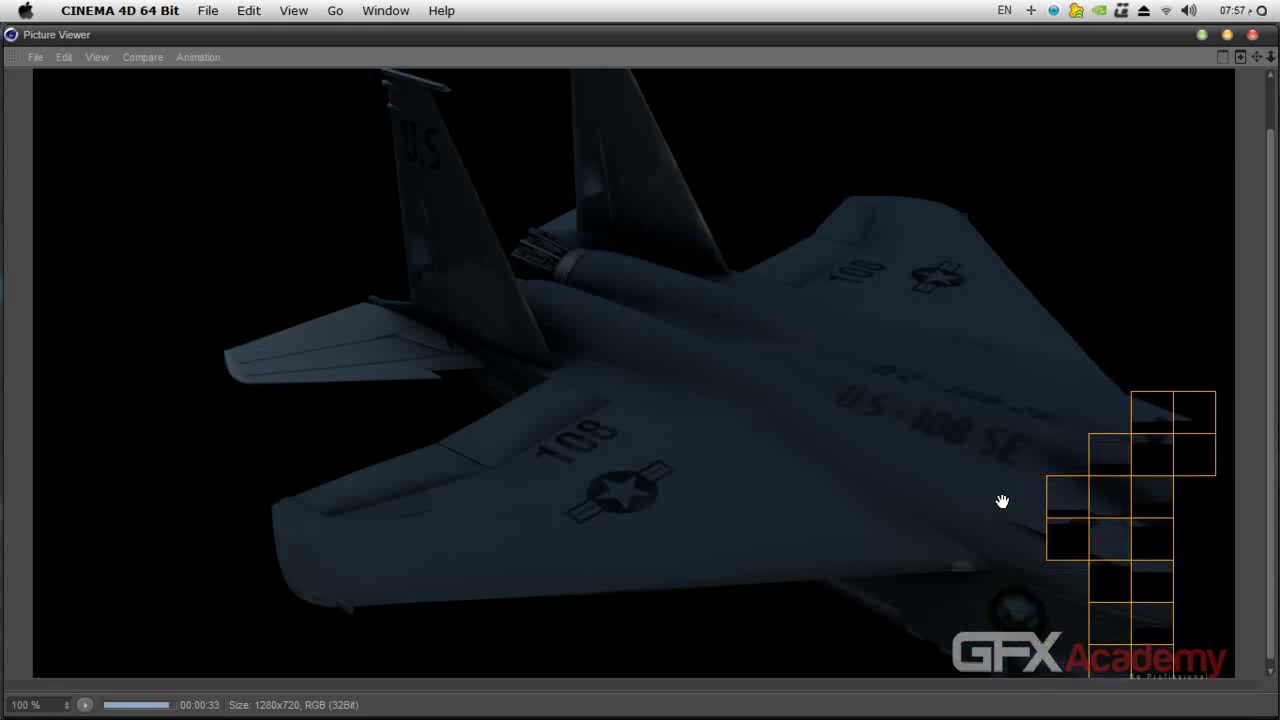
{"action": "scroll", "coordinate": [850, 475], "scroll_direction": "down", "scroll_amount": 1}
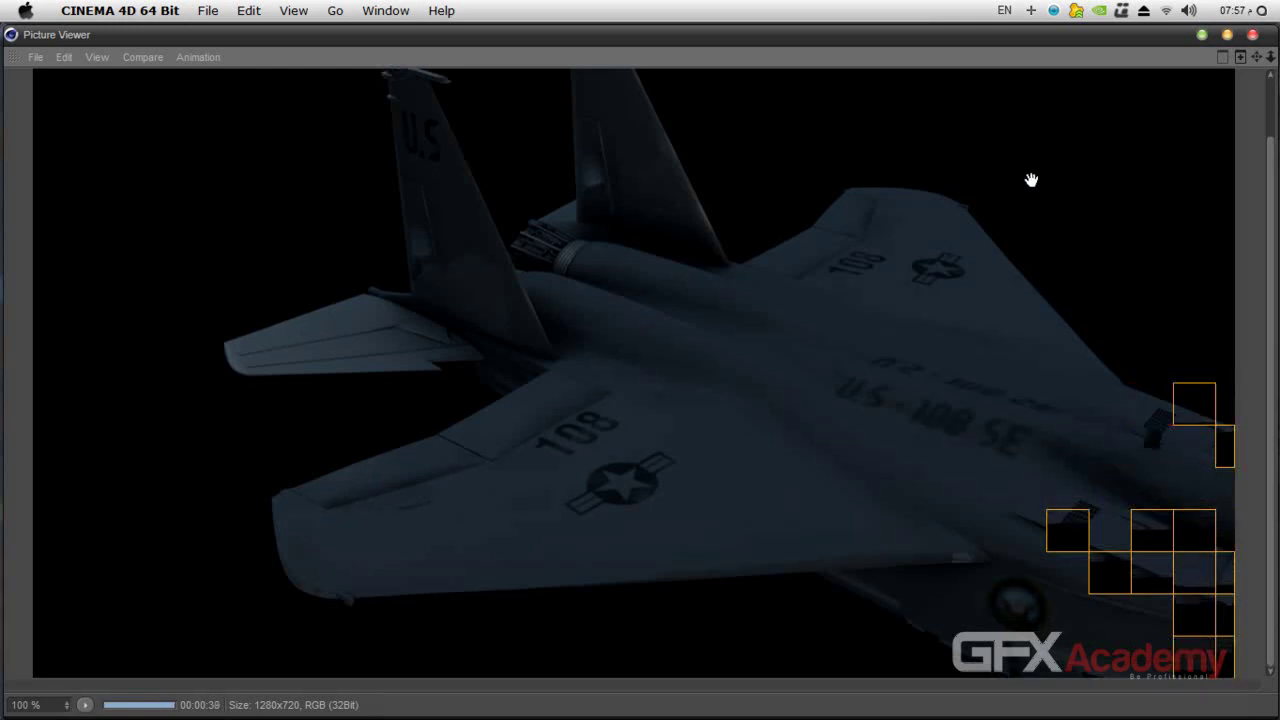
{"action": "left_click", "coordinate": [1252, 36]}
{"action": "left_click", "coordinate": [699, 443]}
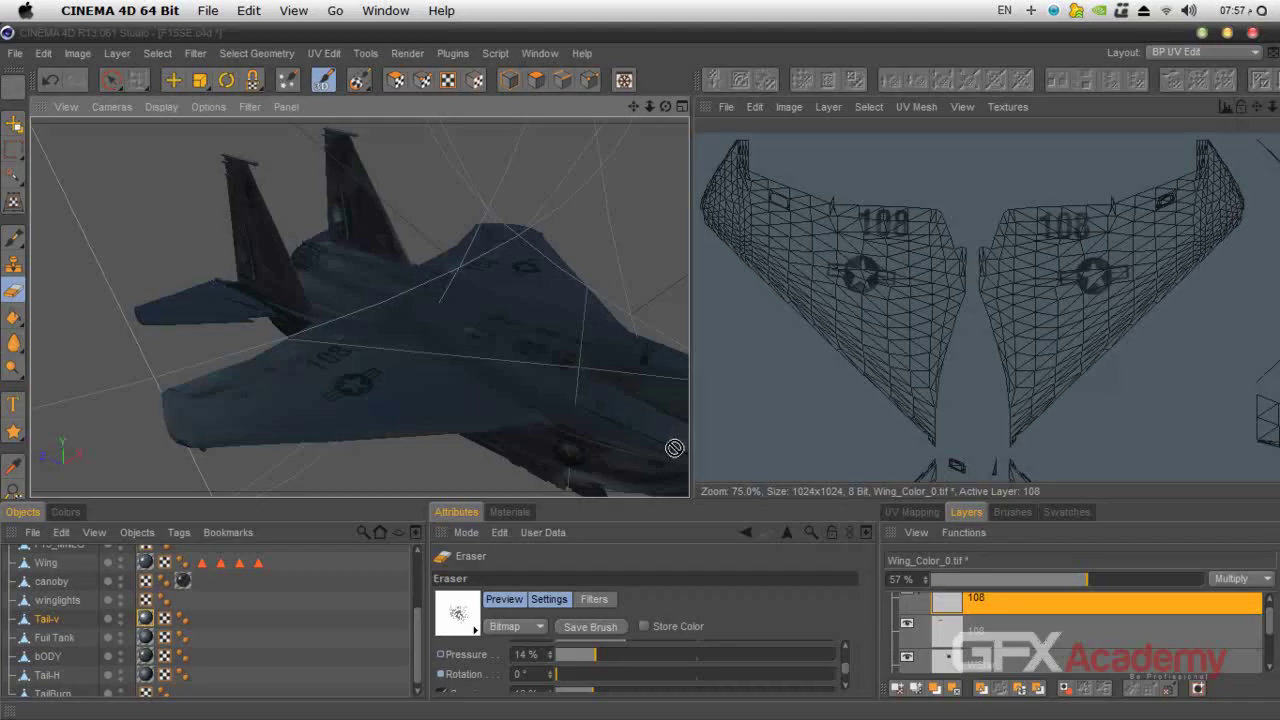
Collapse the Wing material's layers and reactivate the Tail-v material with its US layer.
{"action": "left_click_drag", "start_coordinate": [633, 106], "coordinate": [705, 143]}
{"action": "left_click", "coordinate": [512, 512]}
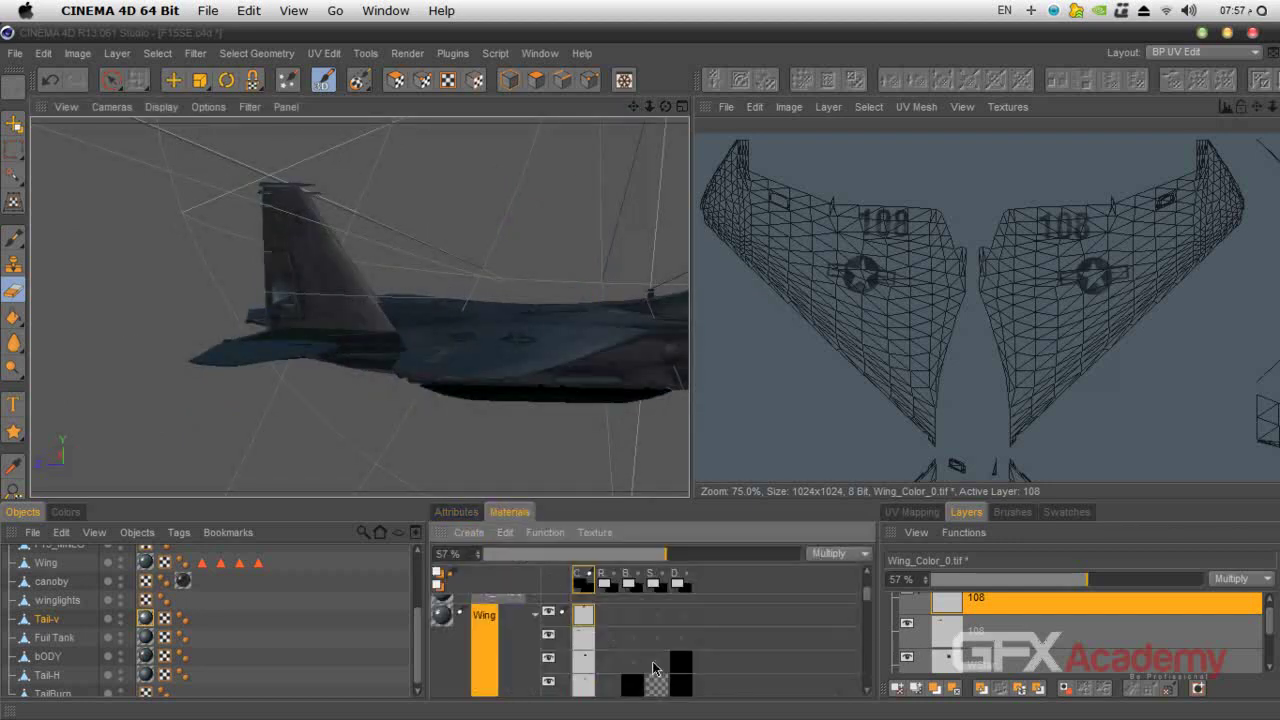
{"action": "left_click", "coordinate": [535, 616]}
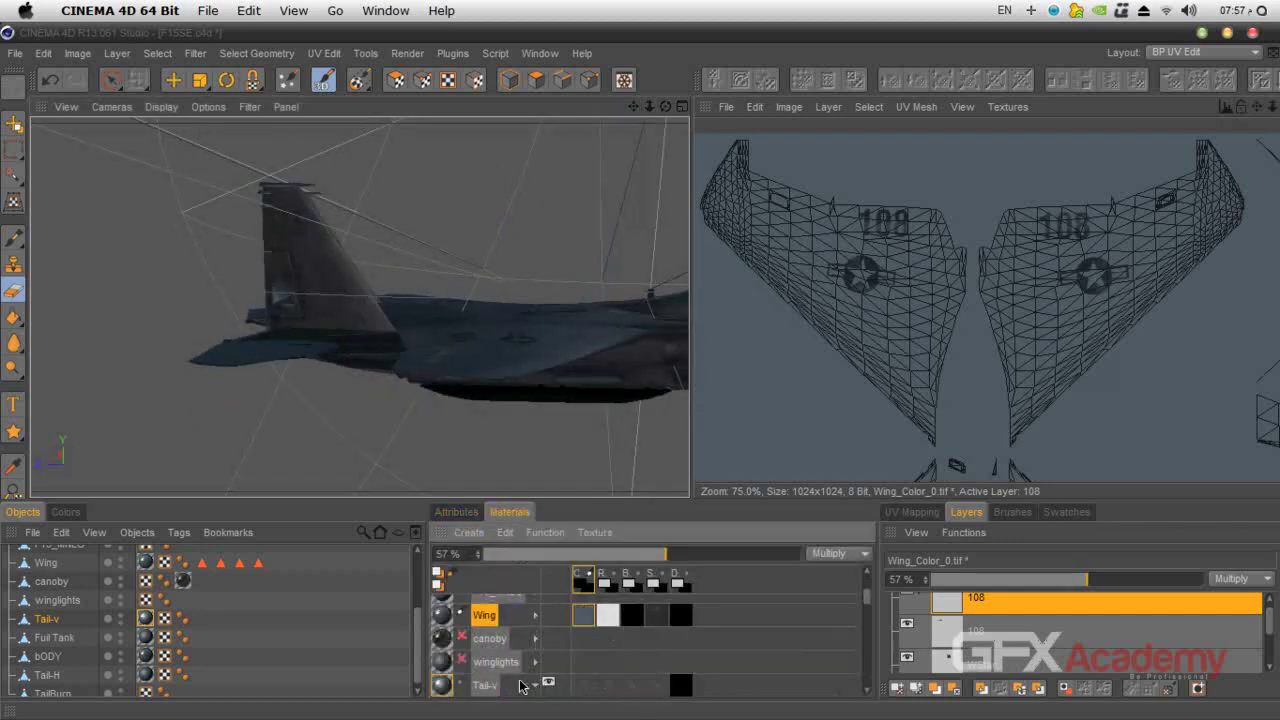
{"action": "scroll", "coordinate": [533, 686], "scroll_direction": "up", "scroll_amount": 3}
{"action": "scroll", "coordinate": [537, 684], "scroll_direction": "down", "scroll_amount": 8}
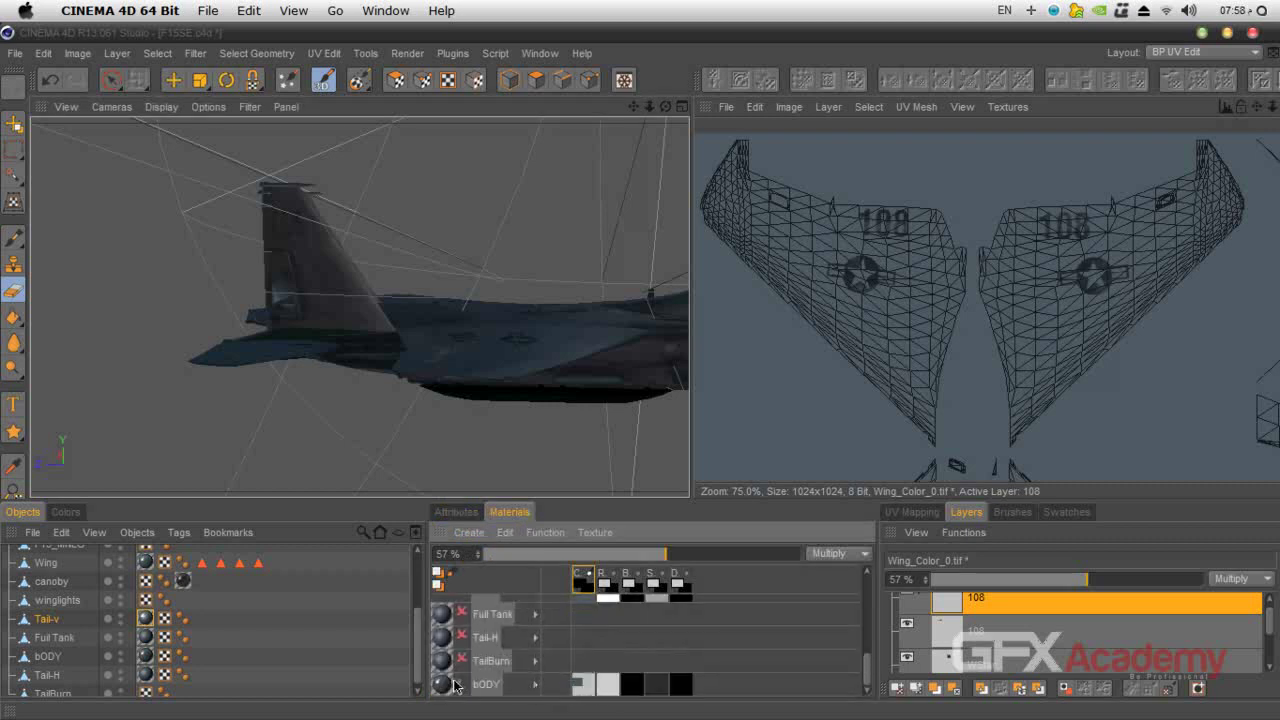
{"action": "scroll", "coordinate": [485, 671], "scroll_direction": "up", "scroll_amount": 3}
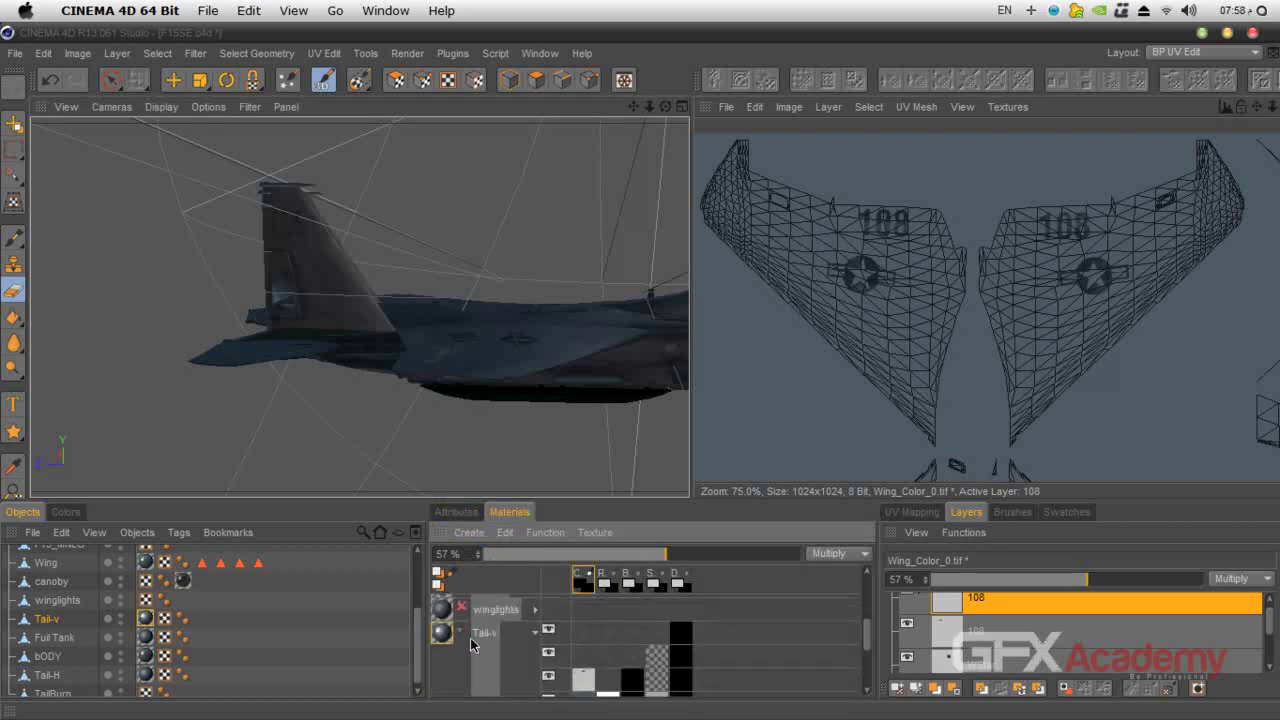
{"action": "left_click", "coordinate": [443, 634]}
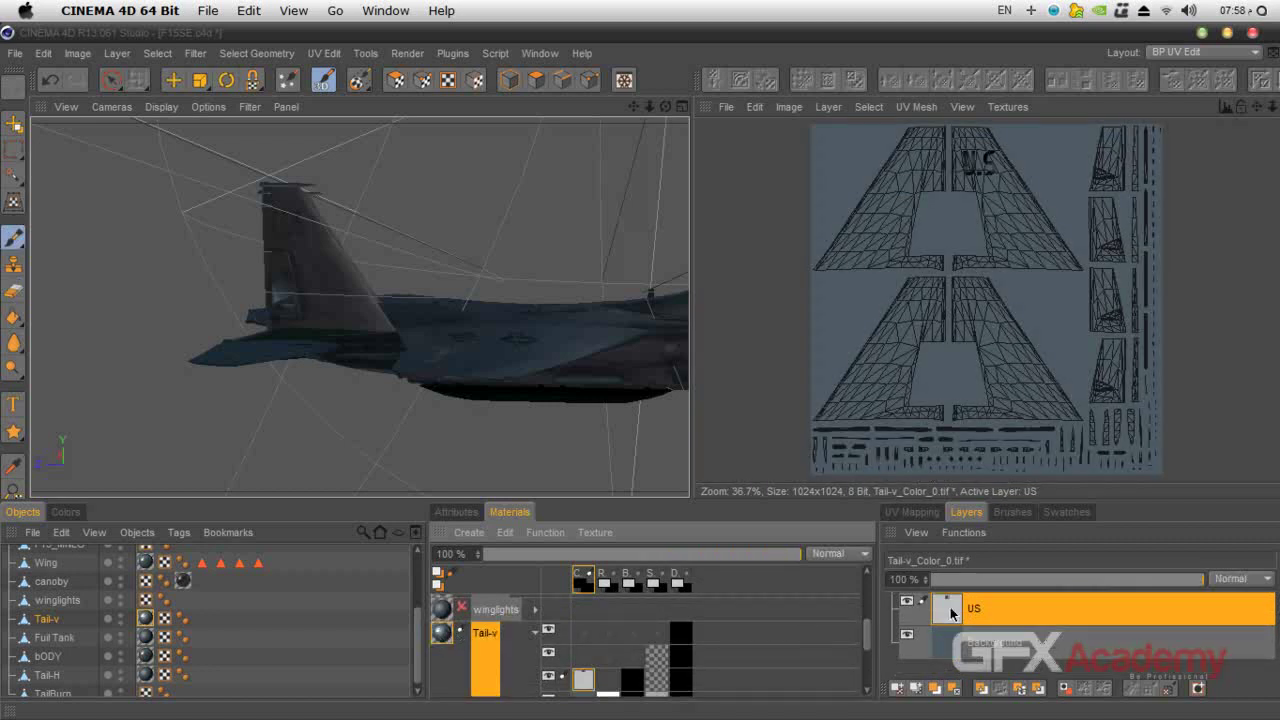
Add a new empty layer above the US layer in the Tail-v color texture.
{"action": "scroll", "coordinate": [618, 193], "scroll_direction": "up", "scroll_amount": 3}
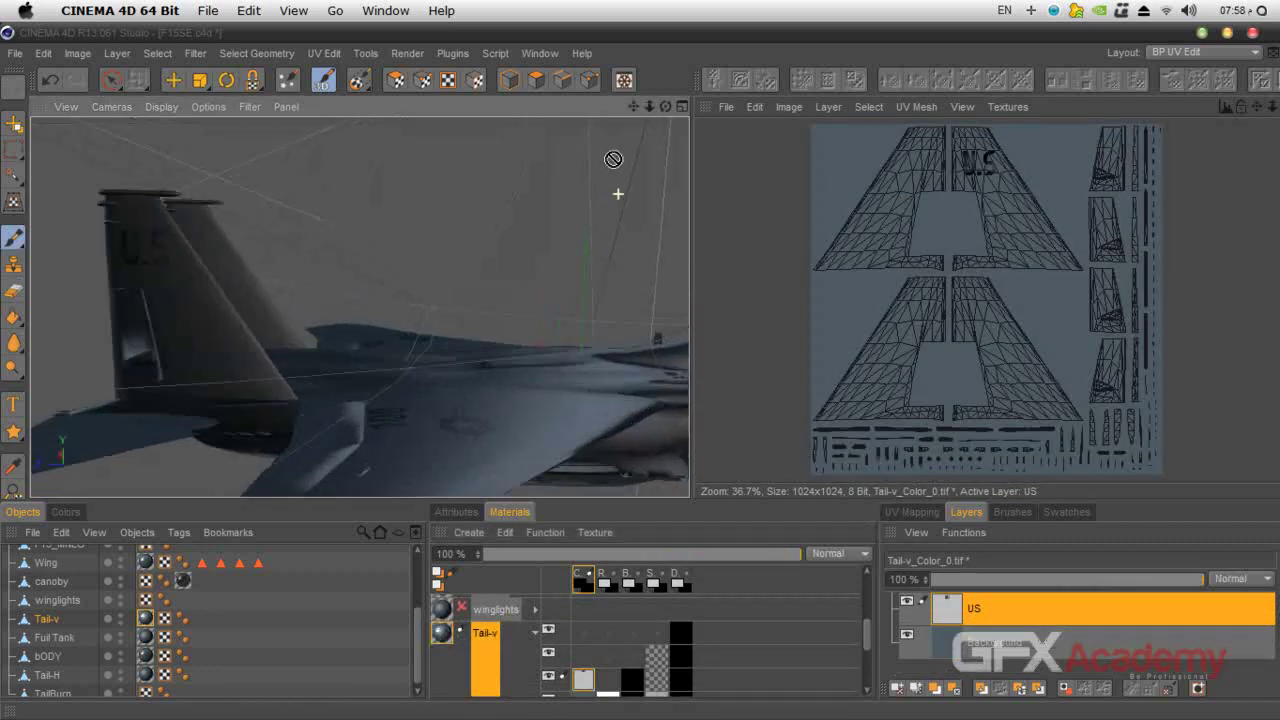
{"action": "left_click_drag", "start_coordinate": [634, 107], "coordinate": [842, 83]}
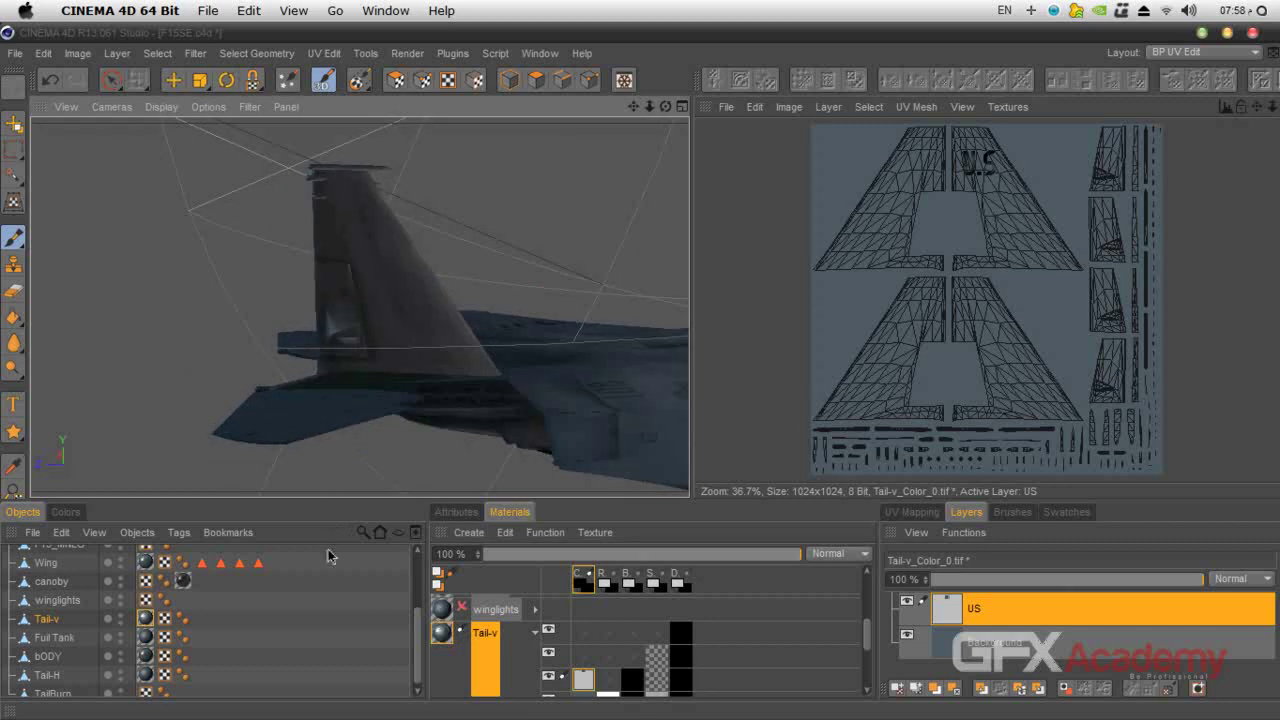
{"action": "left_click", "coordinate": [958, 688]}
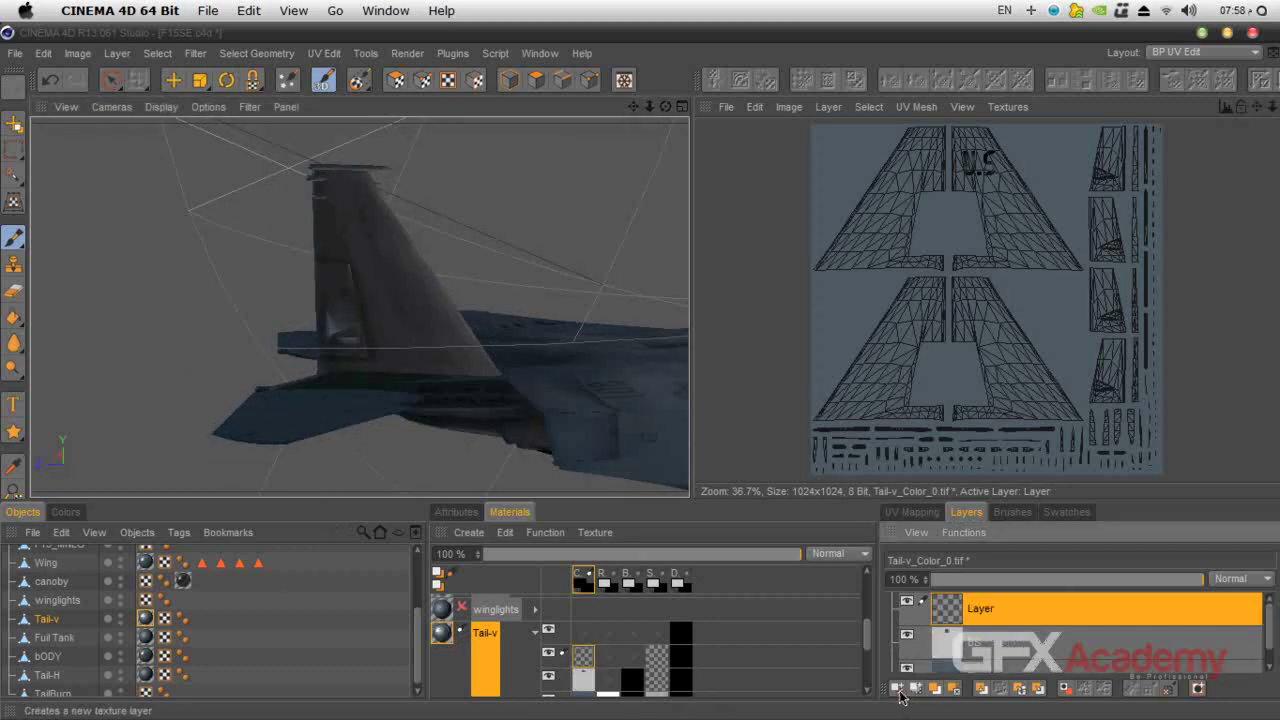
Place filled text with N above J at size 100 on the upper tail fin of the texture, below the U.S lettering.
{"action": "left_click", "coordinate": [13, 403]}
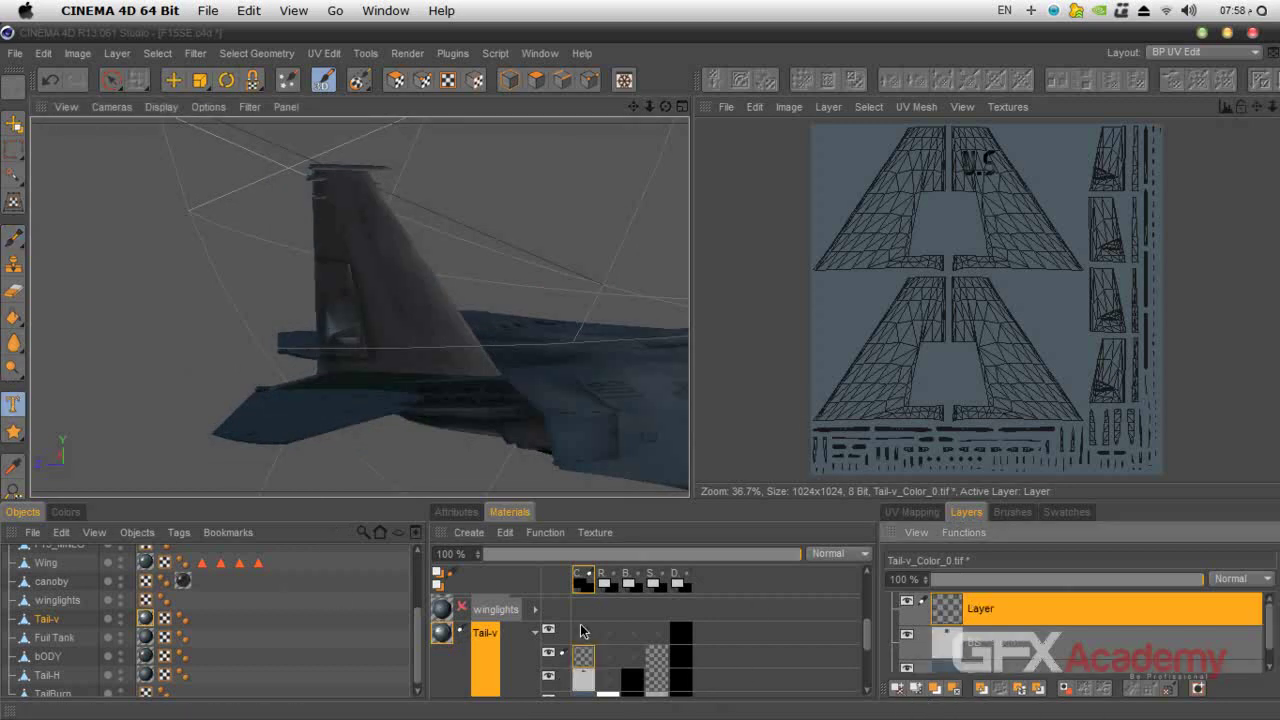
{"action": "left_click", "coordinate": [452, 511]}
{"action": "left_click_drag", "start_coordinate": [456, 617], "coordinate": [426, 617]}
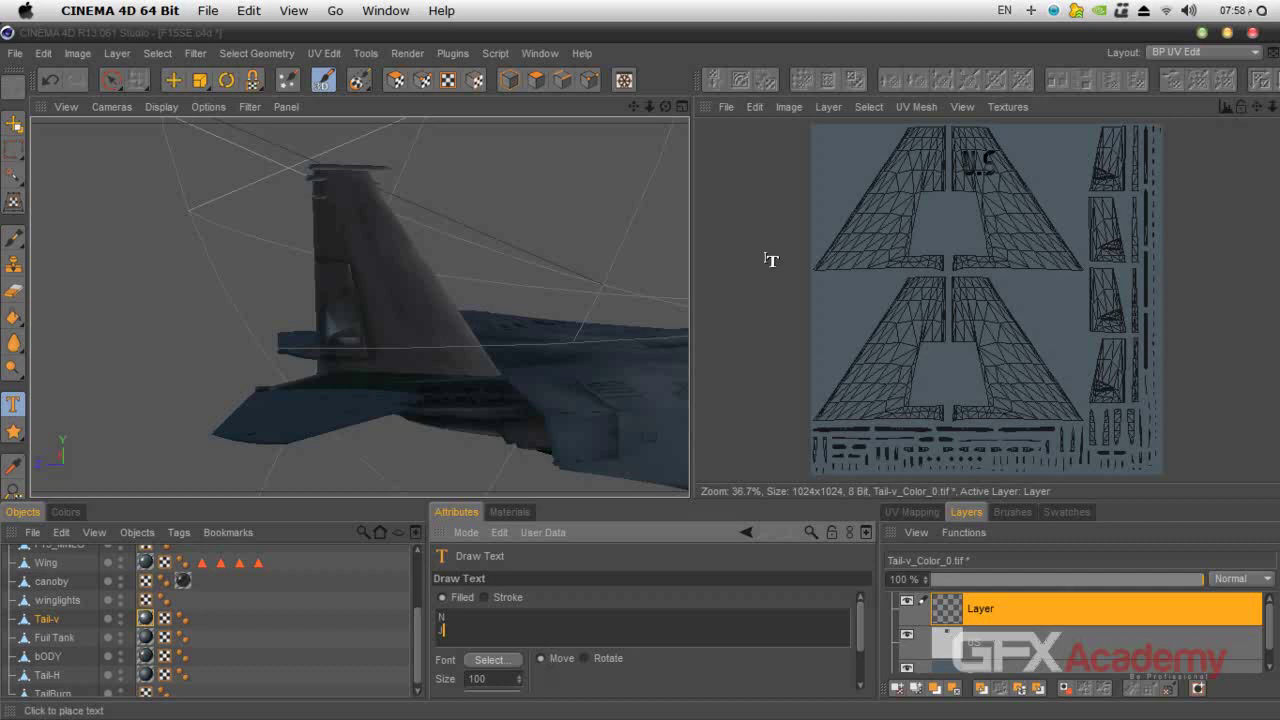
{"action": "left_click", "coordinate": [1011, 222]}
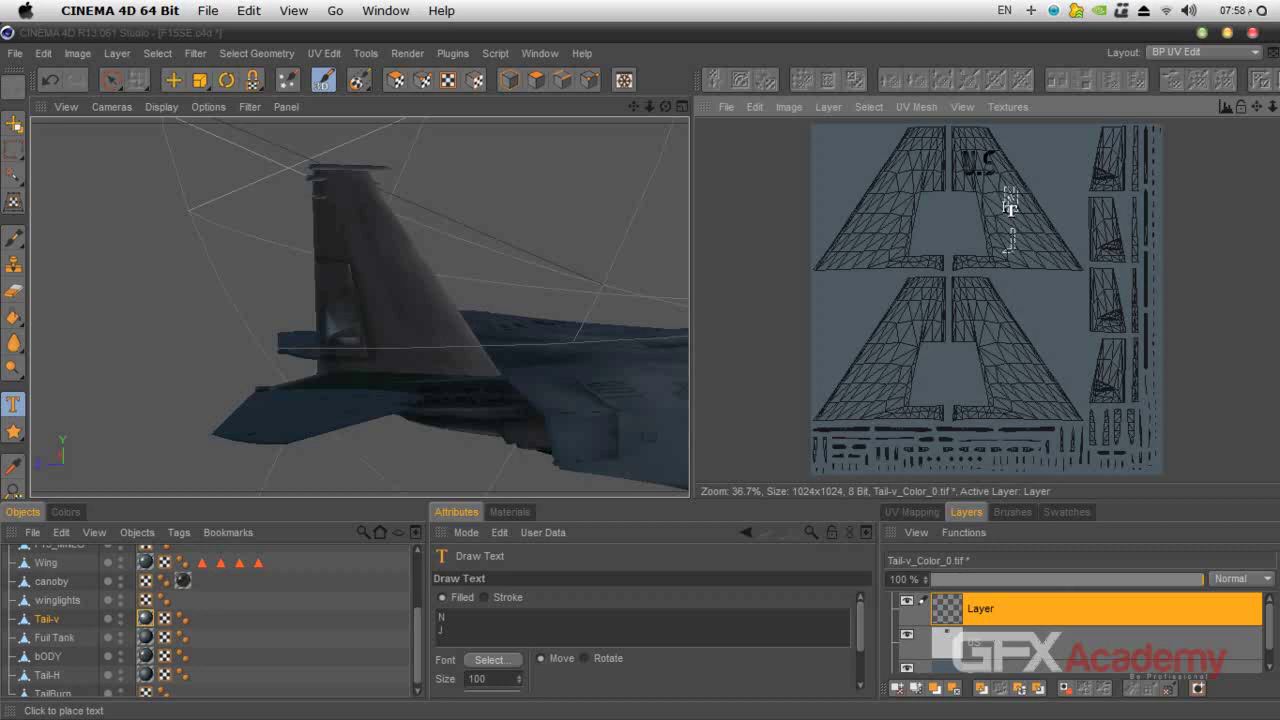
{"action": "left_click", "coordinate": [1010, 208]}
Move the N J lettering layer slightly down on the tail fin.
{"action": "left_click_drag", "start_coordinate": [665, 107], "coordinate": [397, 265]}
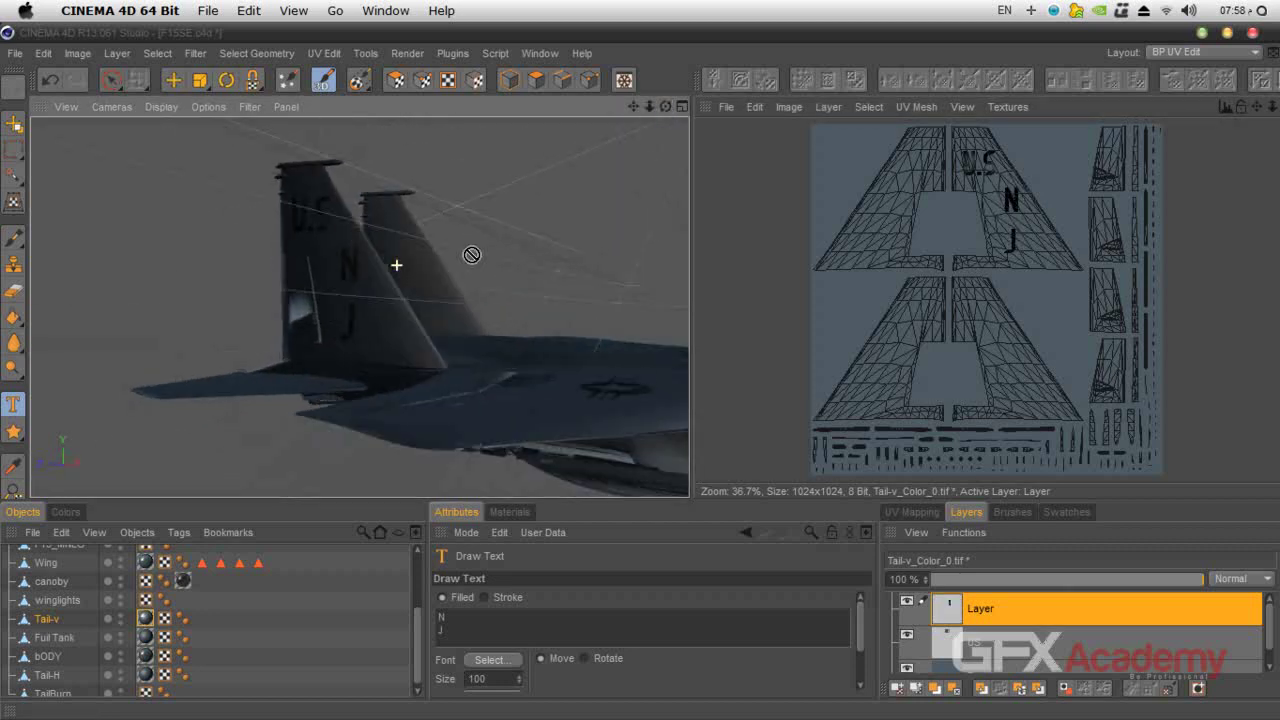
{"action": "left_click", "coordinate": [13, 122]}
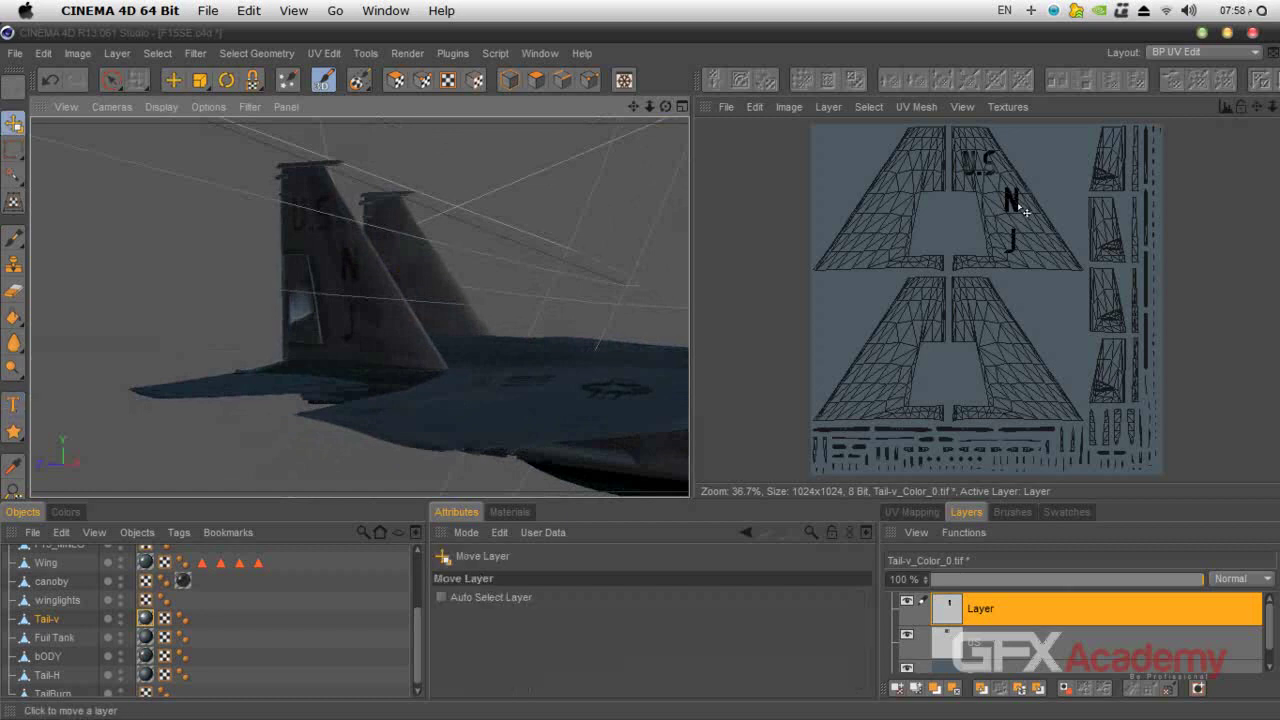
{"action": "left_click_drag", "start_coordinate": [1024, 211], "coordinate": [1022, 215]}
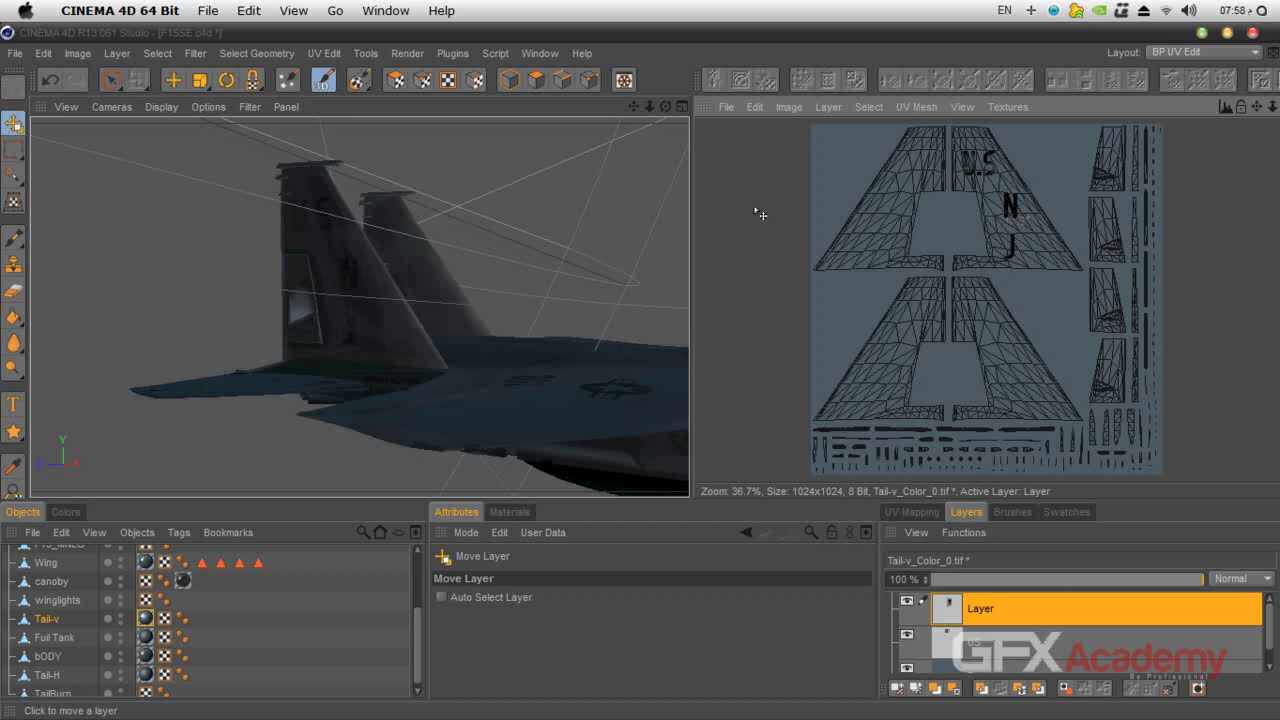
Select the US layer and shift the U.S lettering slightly down on the tail fin, checking its placement on the jet.
{"action": "left_click_drag", "start_coordinate": [665, 106], "coordinate": [770, 98]}
{"action": "left_click_drag", "start_coordinate": [396, 265], "coordinate": [396, 265]}
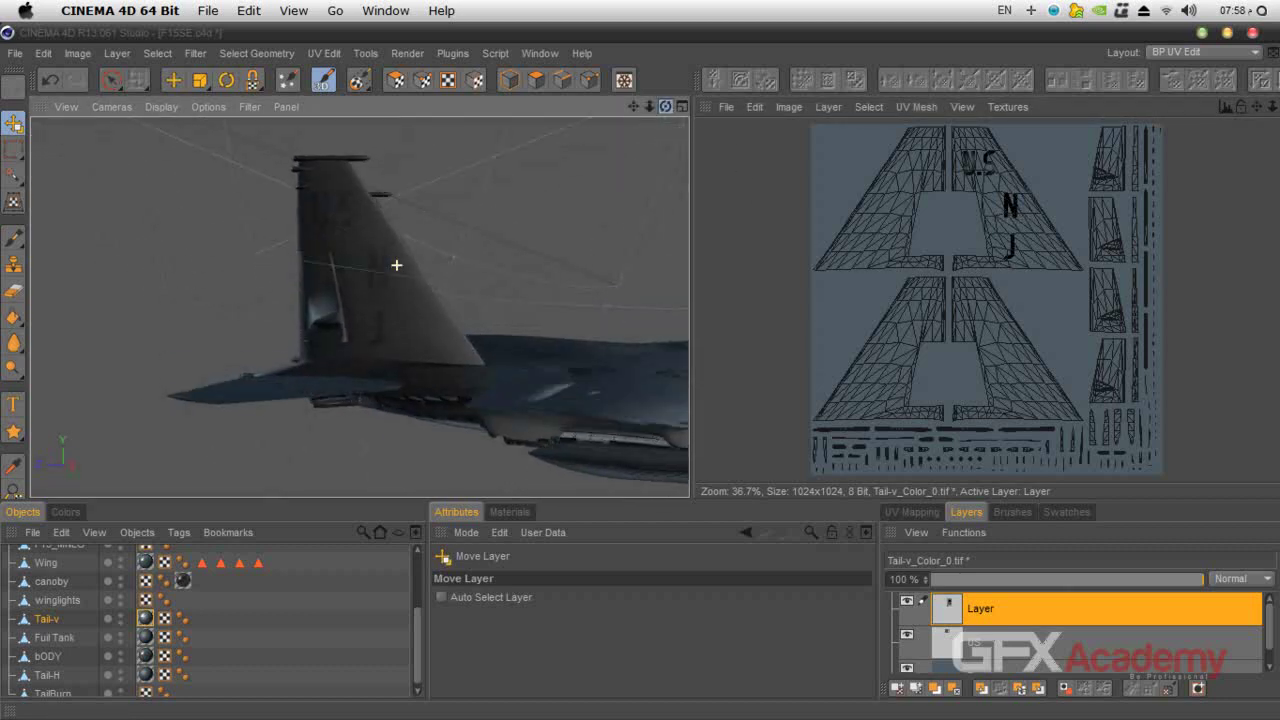
{"action": "left_click", "coordinate": [1013, 645]}
{"action": "left_click_drag", "start_coordinate": [1000, 176], "coordinate": [999, 182]}
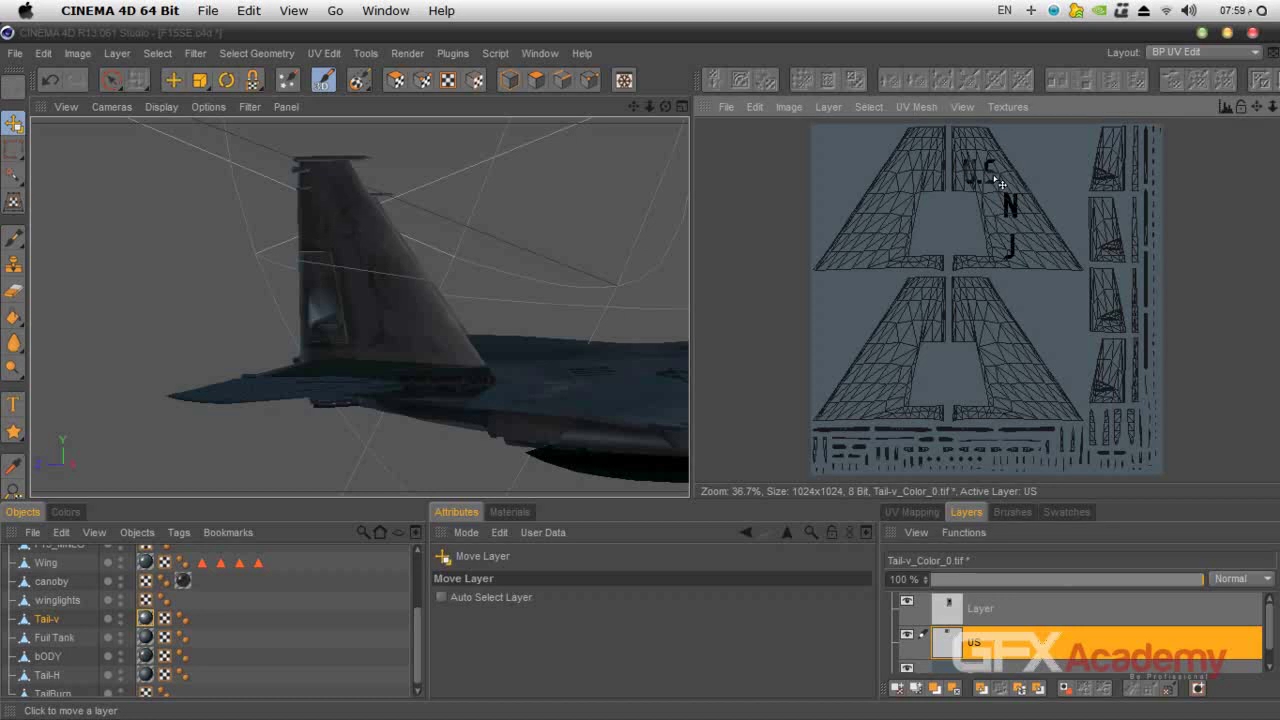
{"action": "left_click_drag", "start_coordinate": [634, 106], "coordinate": [583, 118]}
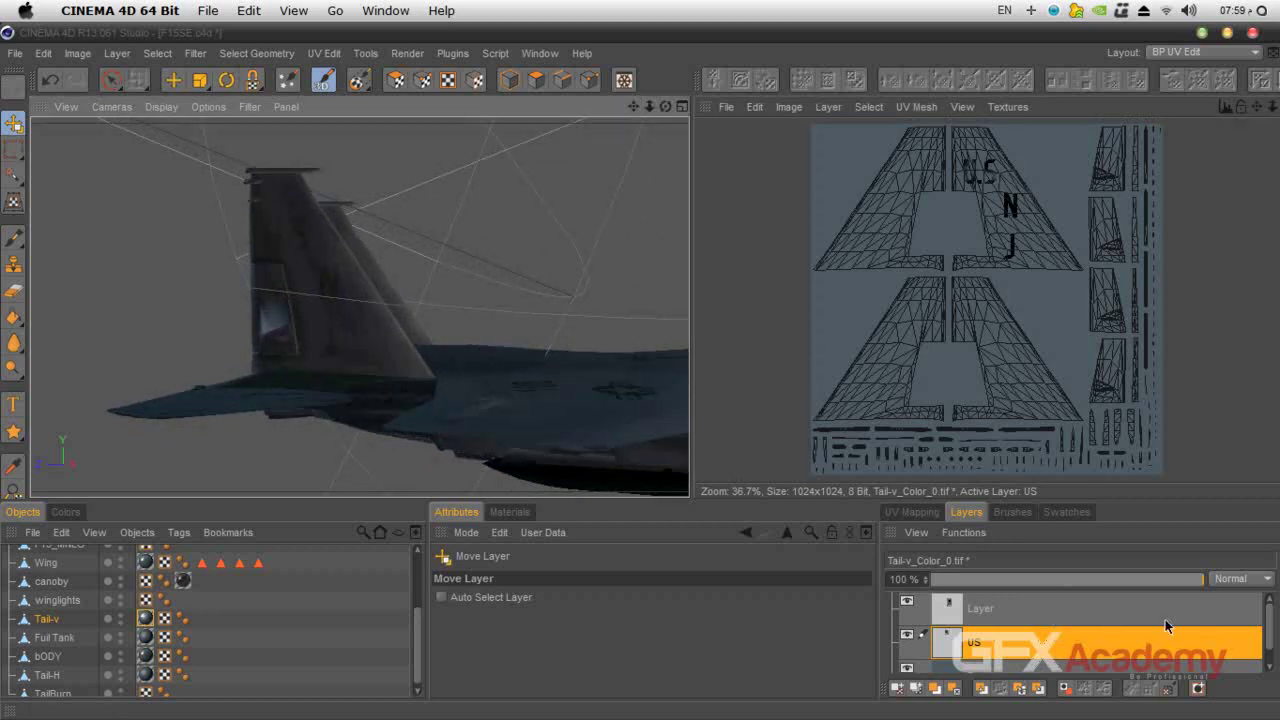
Rename the new lettering layer as NJ.
{"action": "left_click", "coordinate": [1140, 610]}
{"action": "double_click", "coordinate": [982, 609]}
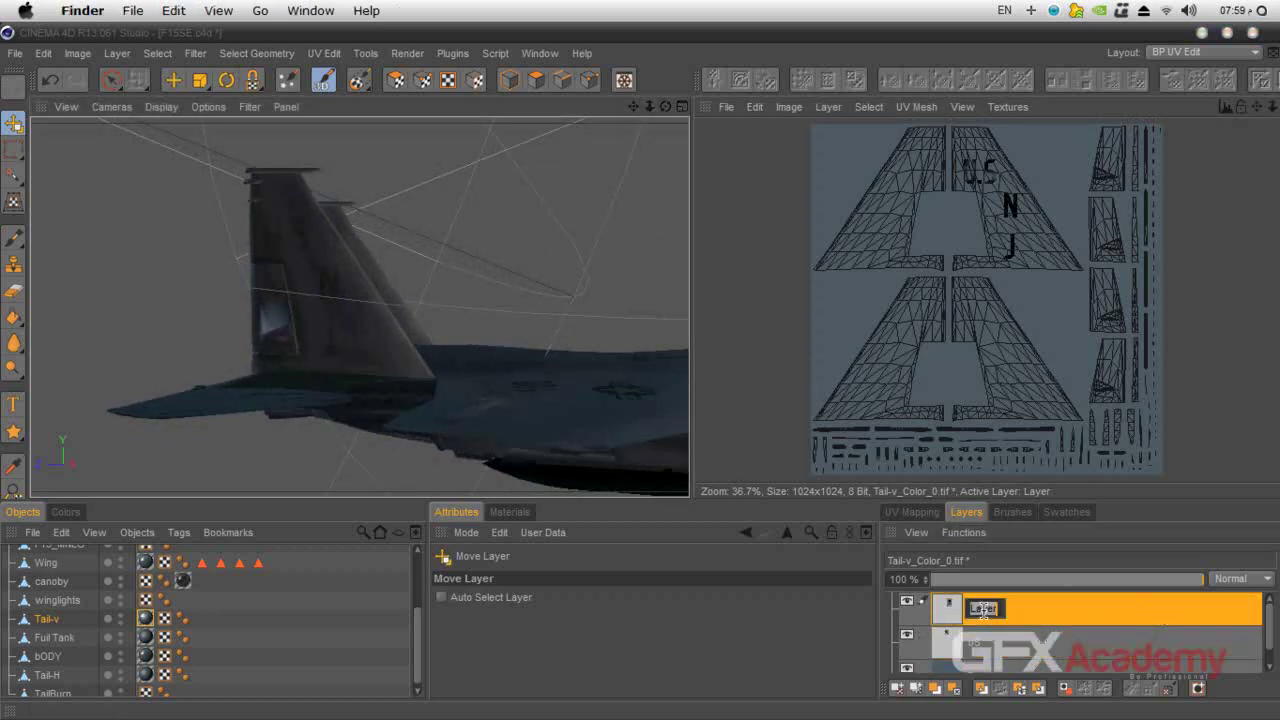
{"action": "type", "text": "NNJ"}
{"action": "key", "text": "Return"}
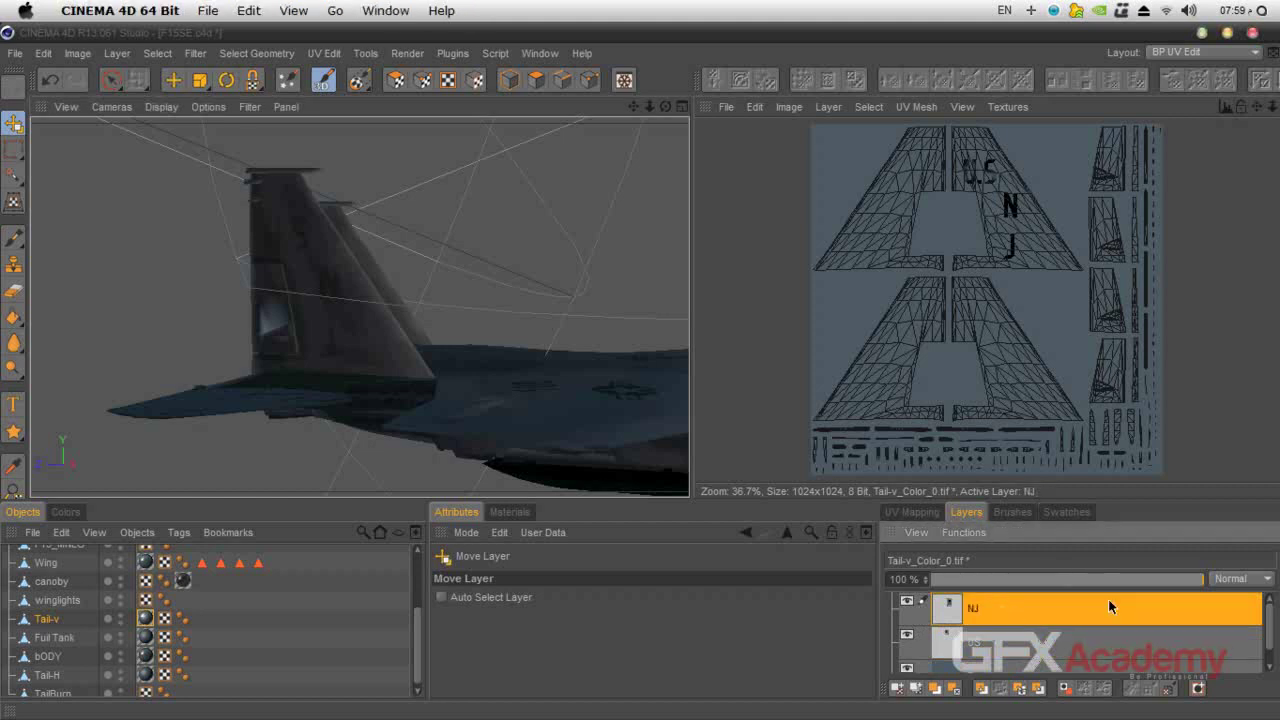
Set the blend mode of both the NJ and US layers to Multiply.
{"action": "left_click", "coordinate": [1238, 579]}
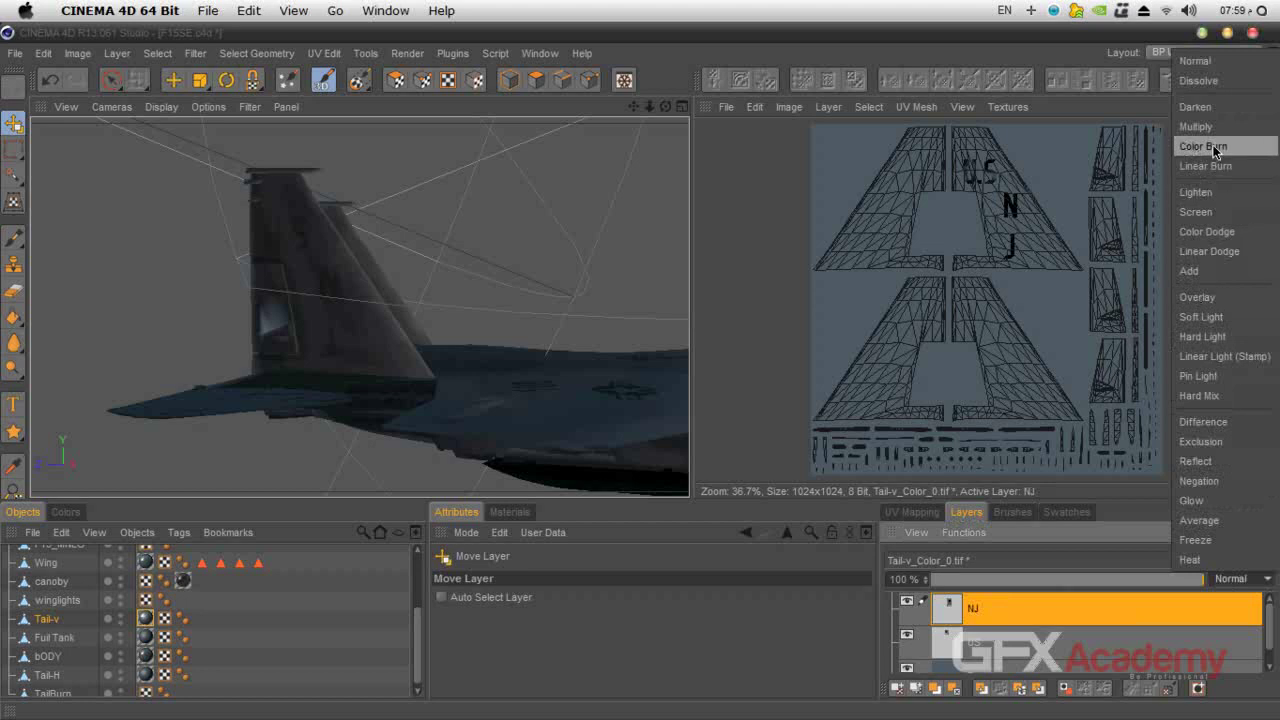
{"action": "left_click", "coordinate": [1210, 126]}
{"action": "left_click", "coordinate": [1052, 646]}
{"action": "left_click", "coordinate": [1222, 580]}
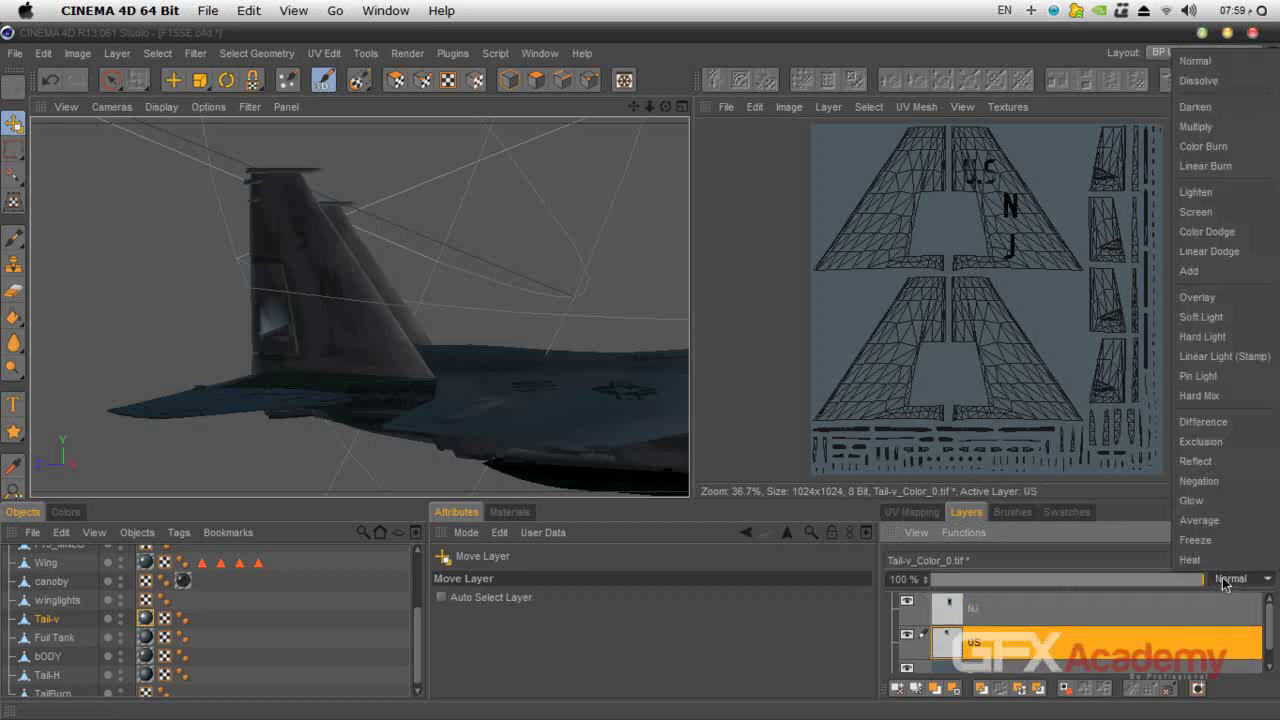
{"action": "left_click", "coordinate": [1210, 126]}
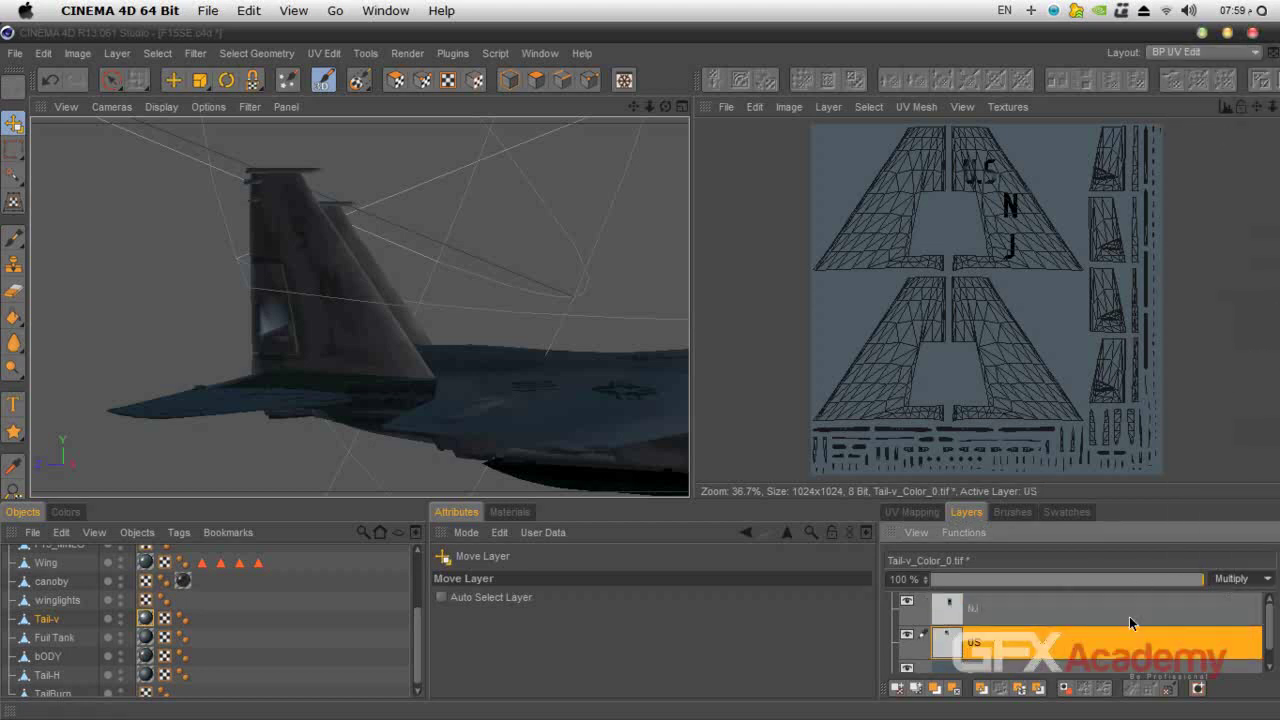
Lightly erase the N and J letters on the NJ layer with the scattered bitmap Eraser at 14% pressure.
{"action": "left_click", "coordinate": [1100, 622]}
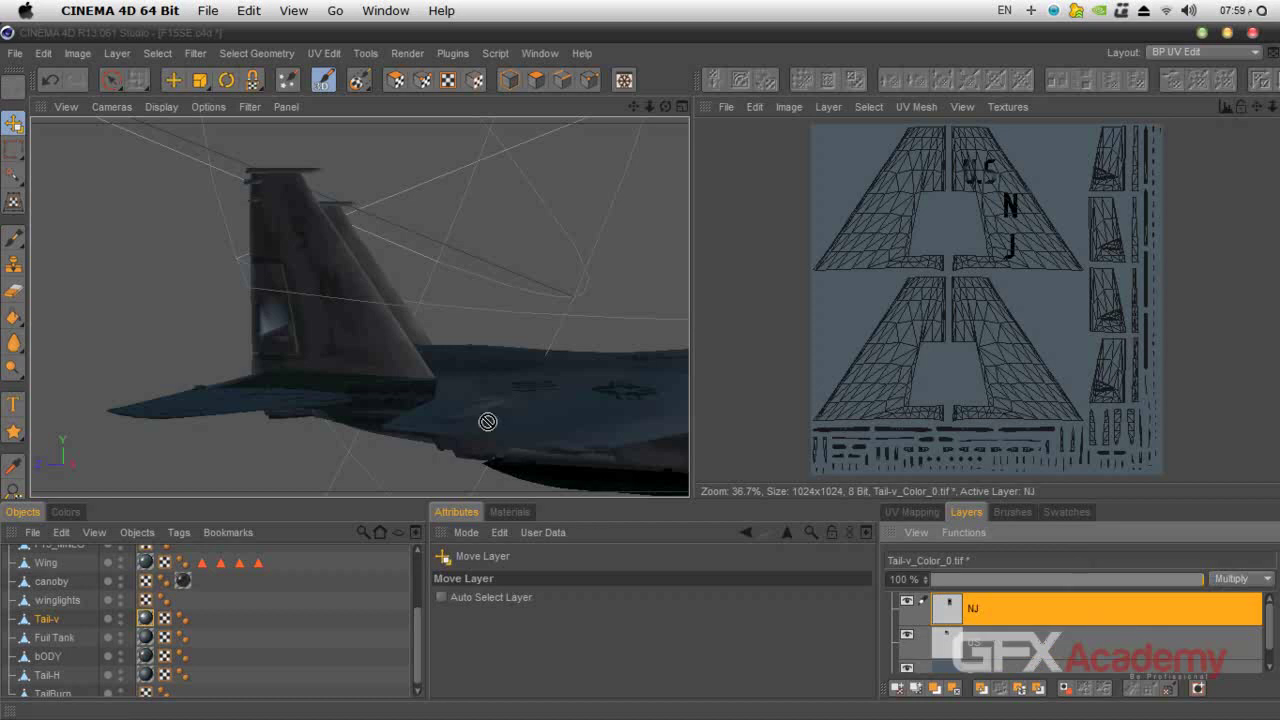
{"action": "left_click", "coordinate": [14, 291]}
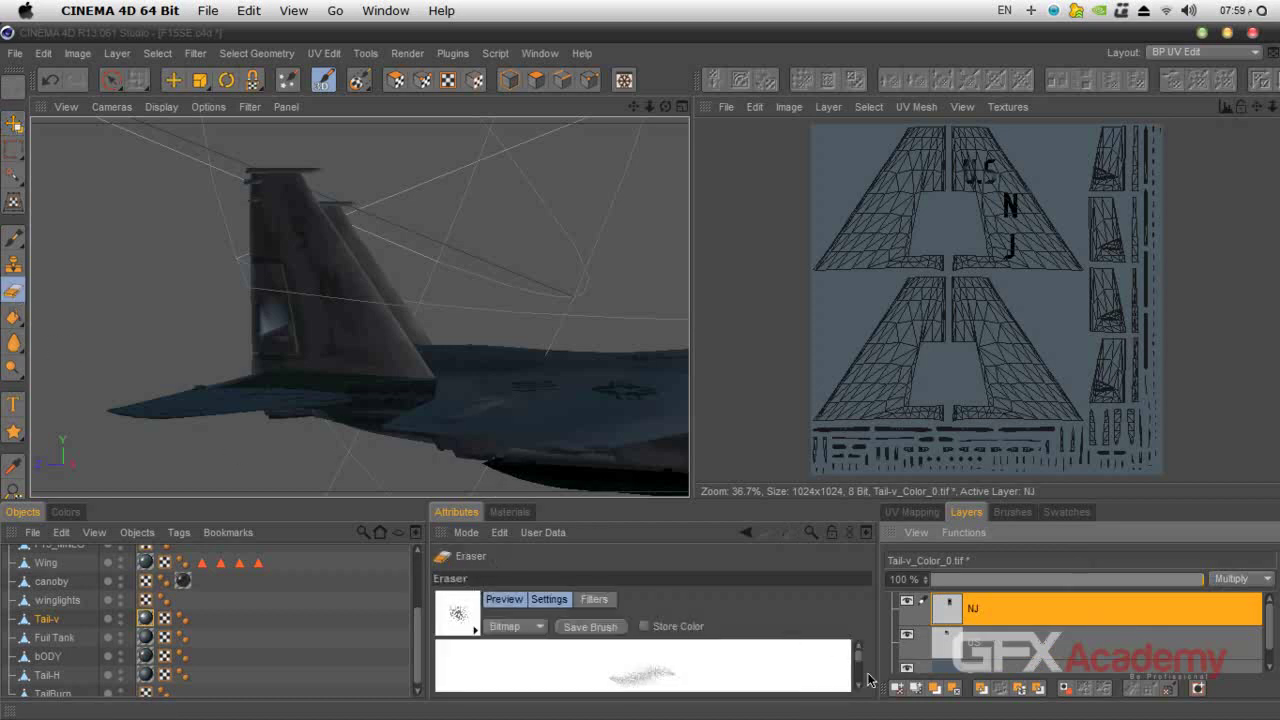
{"action": "left_click_drag", "start_coordinate": [857, 663], "coordinate": [862, 676]}
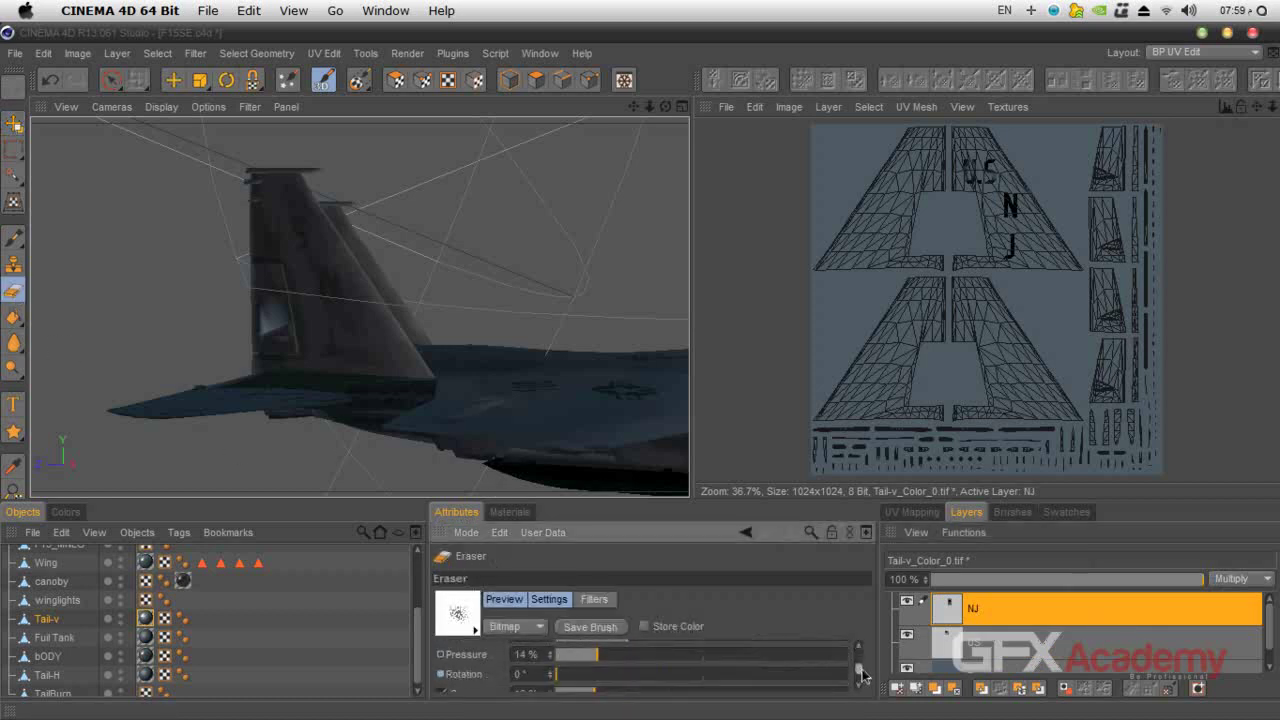
{"action": "scroll", "coordinate": [331, 290], "scroll_direction": "up", "scroll_amount": 8}
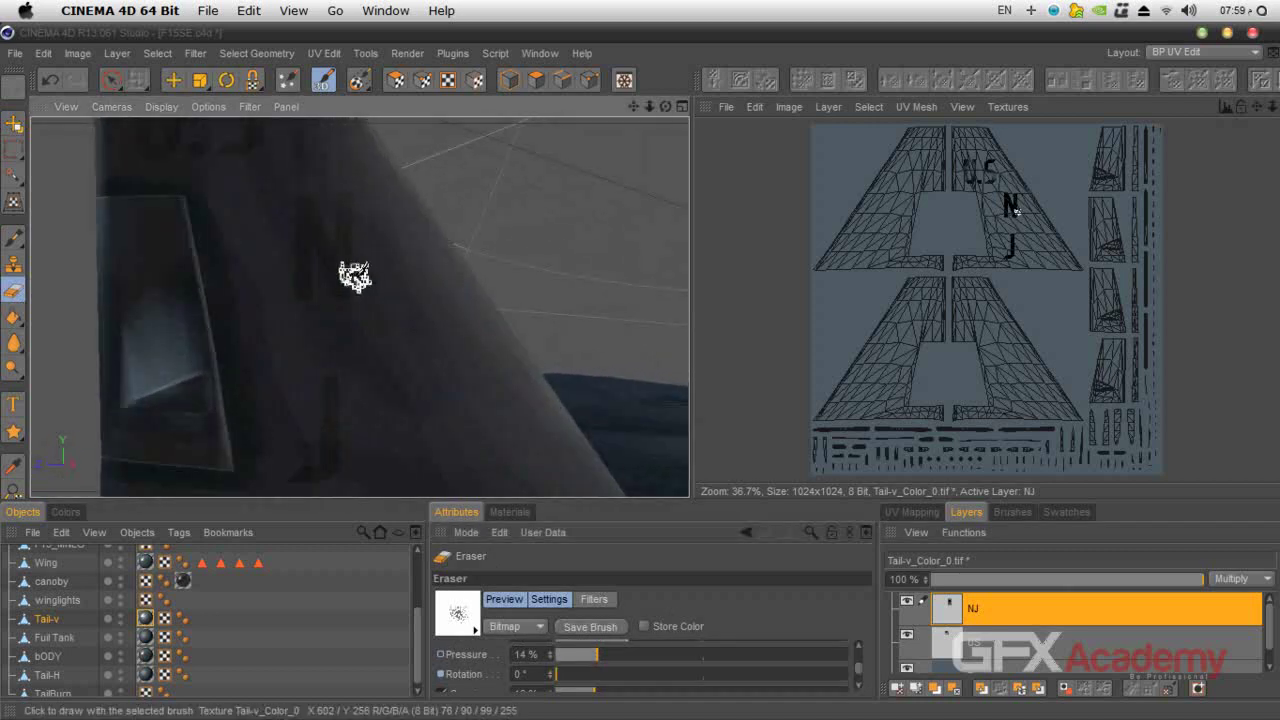
{"action": "scroll", "coordinate": [357, 275], "scroll_direction": "down", "scroll_amount": 3}
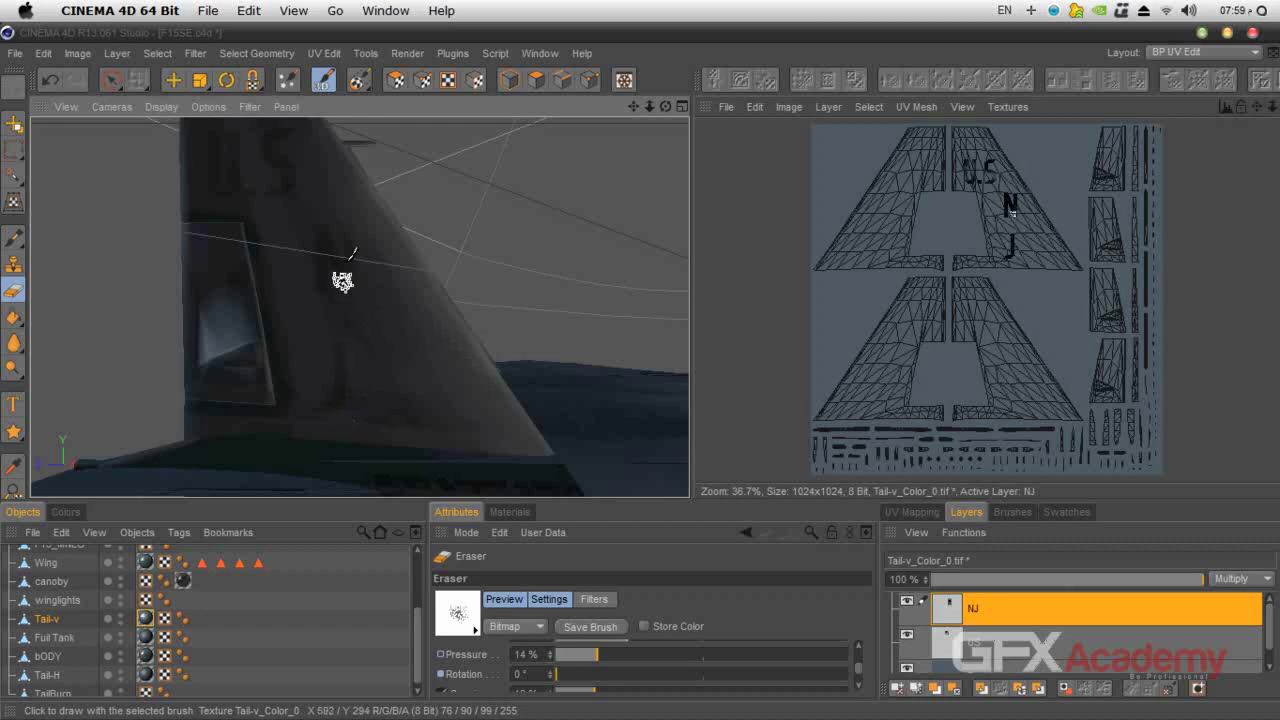
{"action": "scroll", "coordinate": [386, 277], "scroll_direction": "up", "scroll_amount": 3}
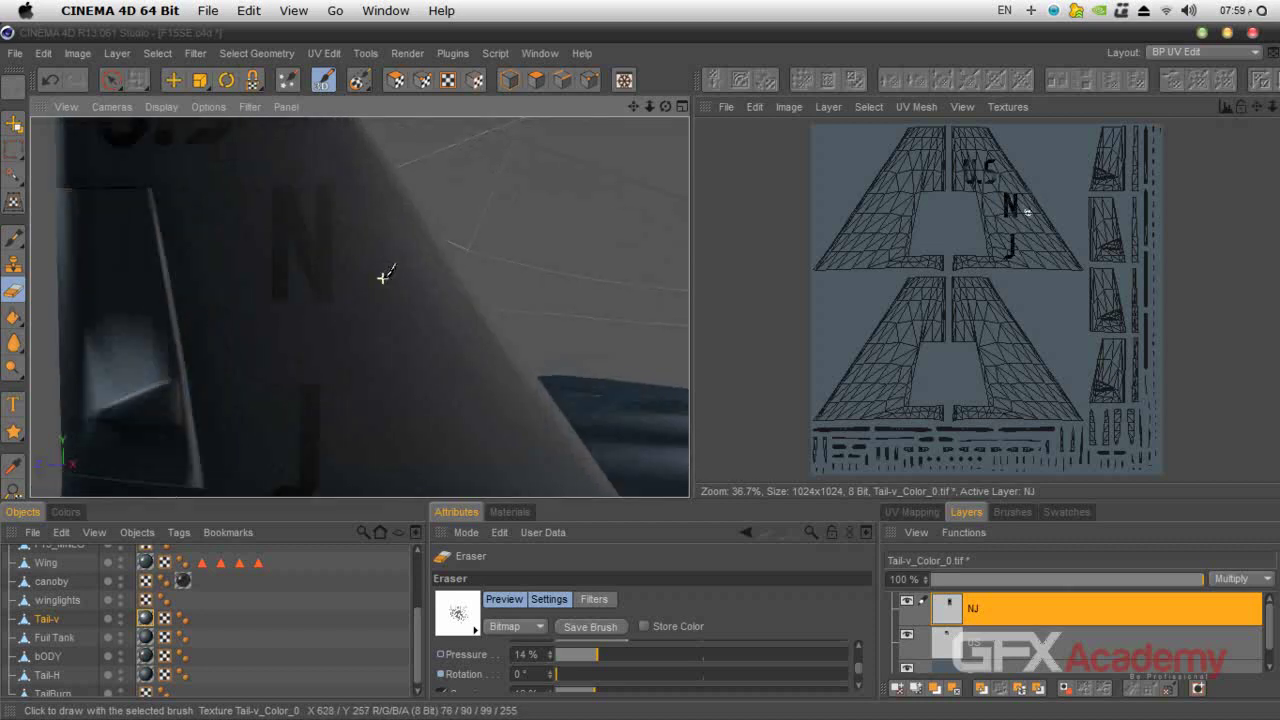
{"action": "scroll", "coordinate": [343, 246], "scroll_direction": "down", "scroll_amount": 3}
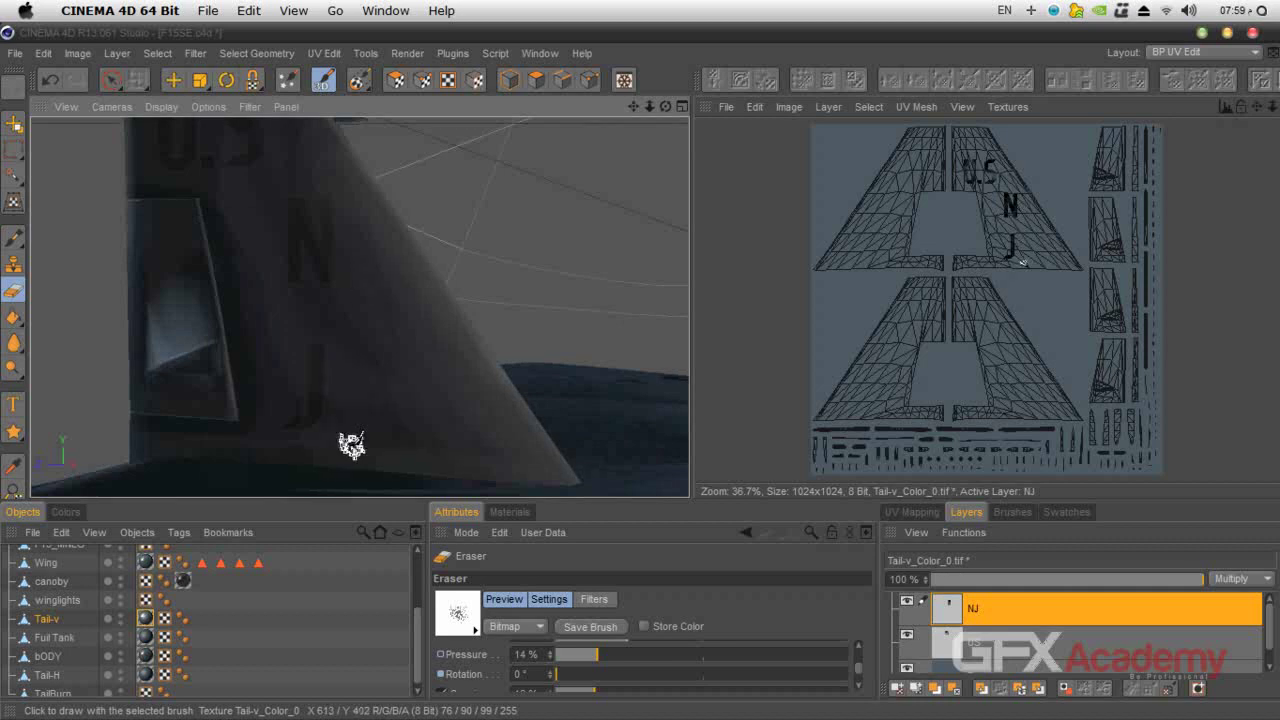
Set the opacity of the NJ and US layers to 50%.
{"action": "left_click", "coordinate": [914, 580]}
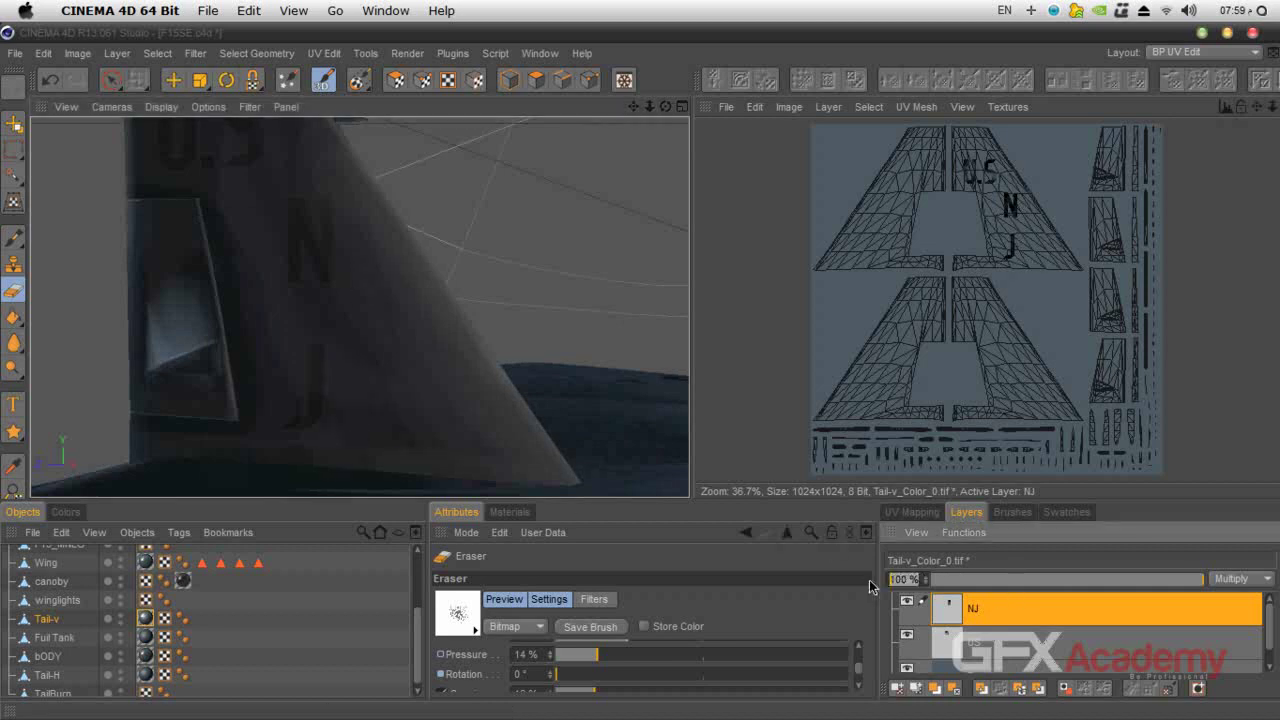
{"action": "type", "text": "50"}
{"action": "key", "text": "Return"}
{"action": "left_click", "coordinate": [999, 657]}
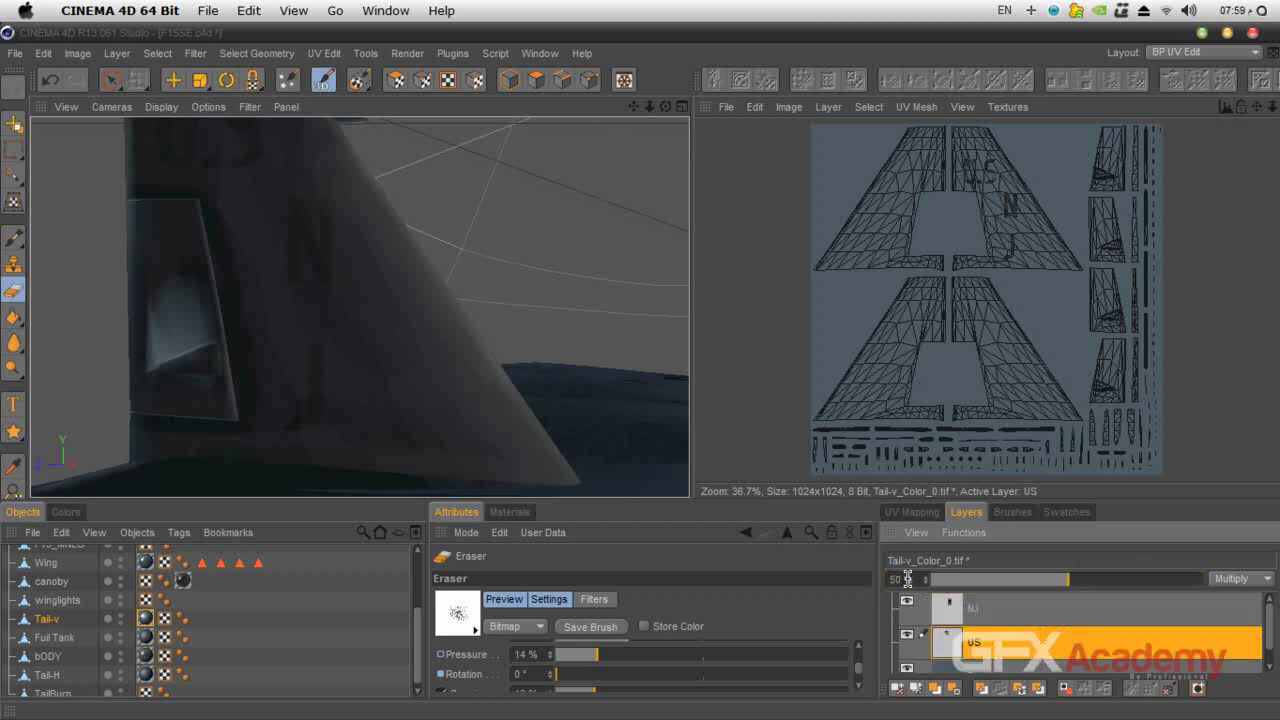
Test-render the whole tail fin to inspect the faded U.S and N J lettering, and close the render.
{"action": "scroll", "coordinate": [592, 372], "scroll_direction": "down", "scroll_amount": 4}
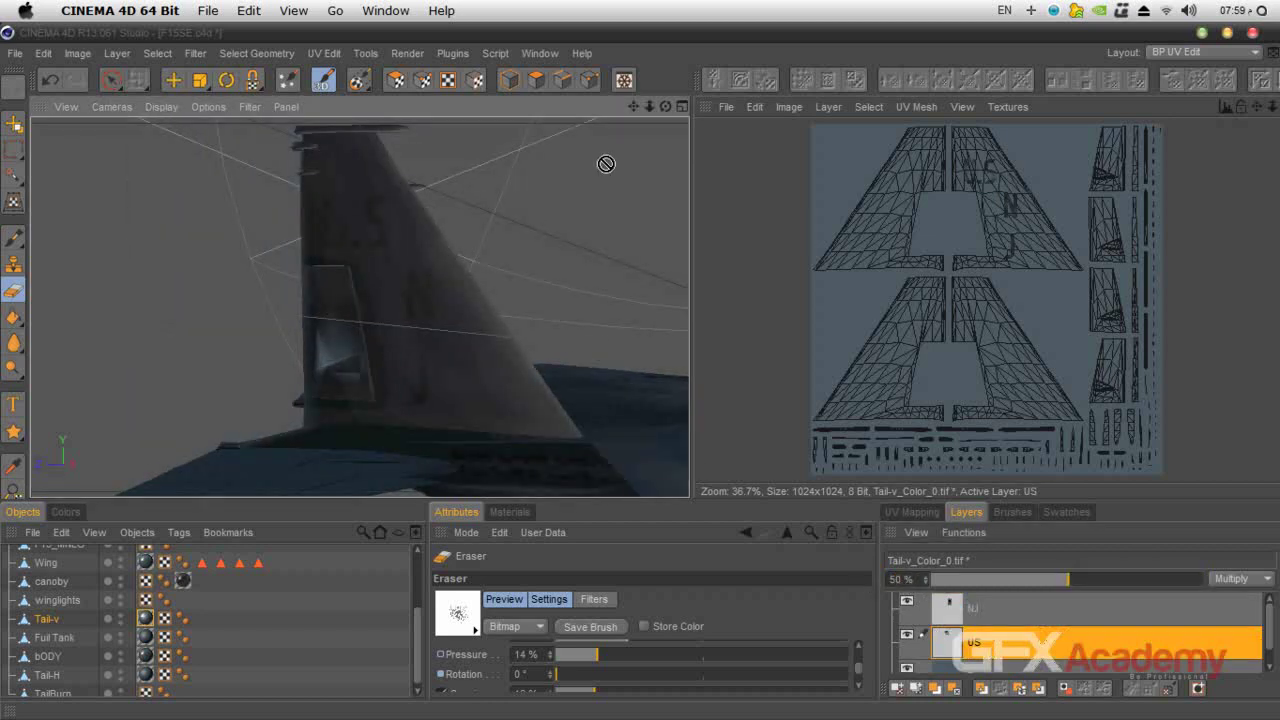
{"action": "key", "text": "shift+r"}
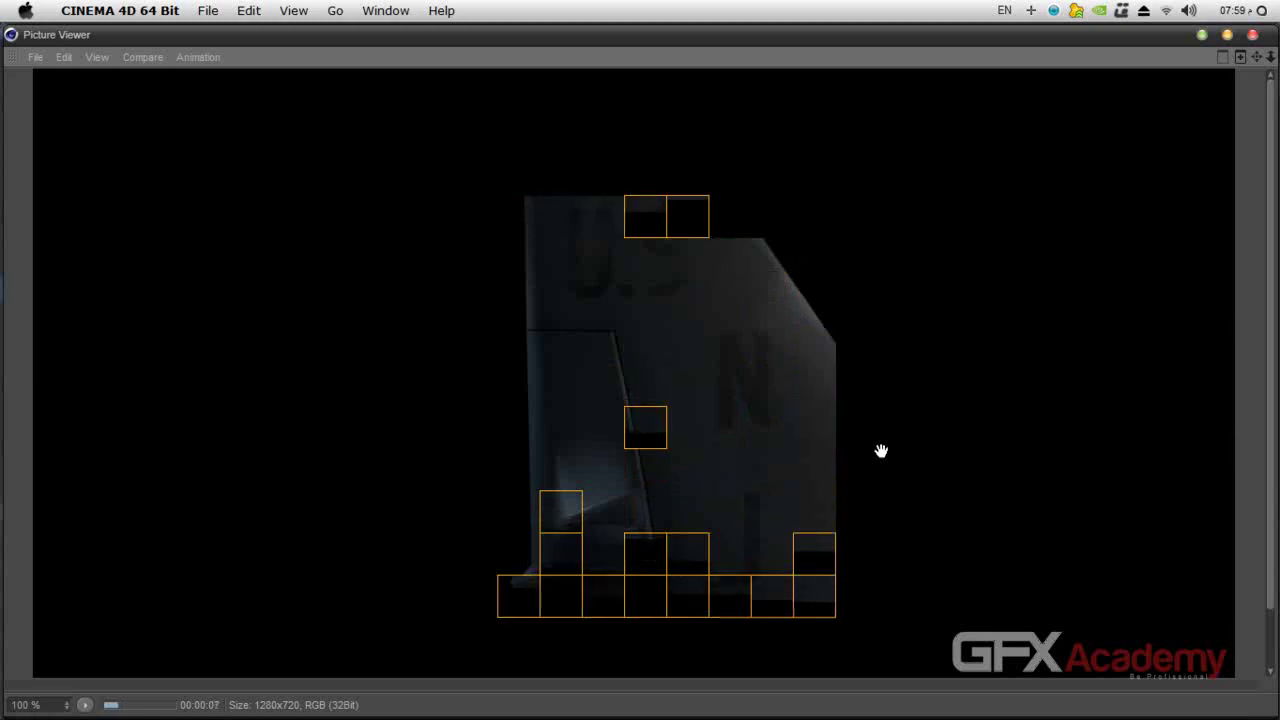
{"action": "scroll", "coordinate": [872, 452], "scroll_direction": "down", "scroll_amount": 3}
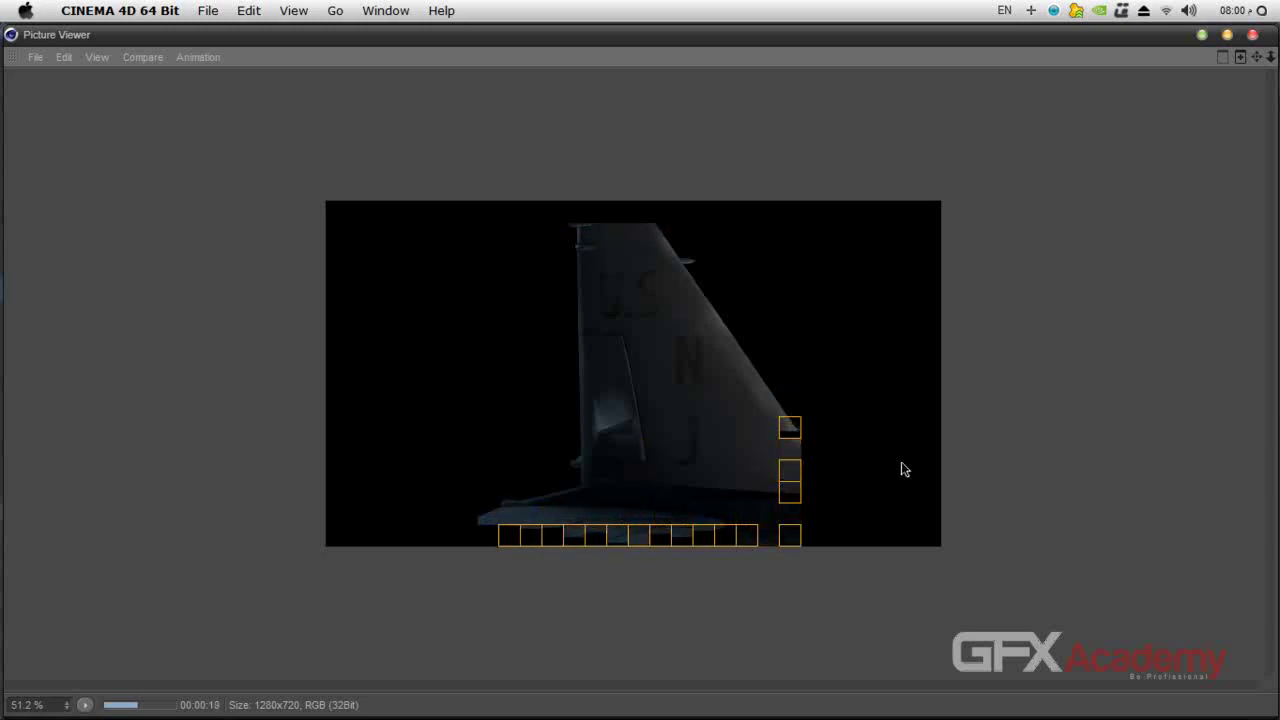
{"action": "left_click", "coordinate": [1252, 35]}
{"action": "left_click", "coordinate": [668, 443]}
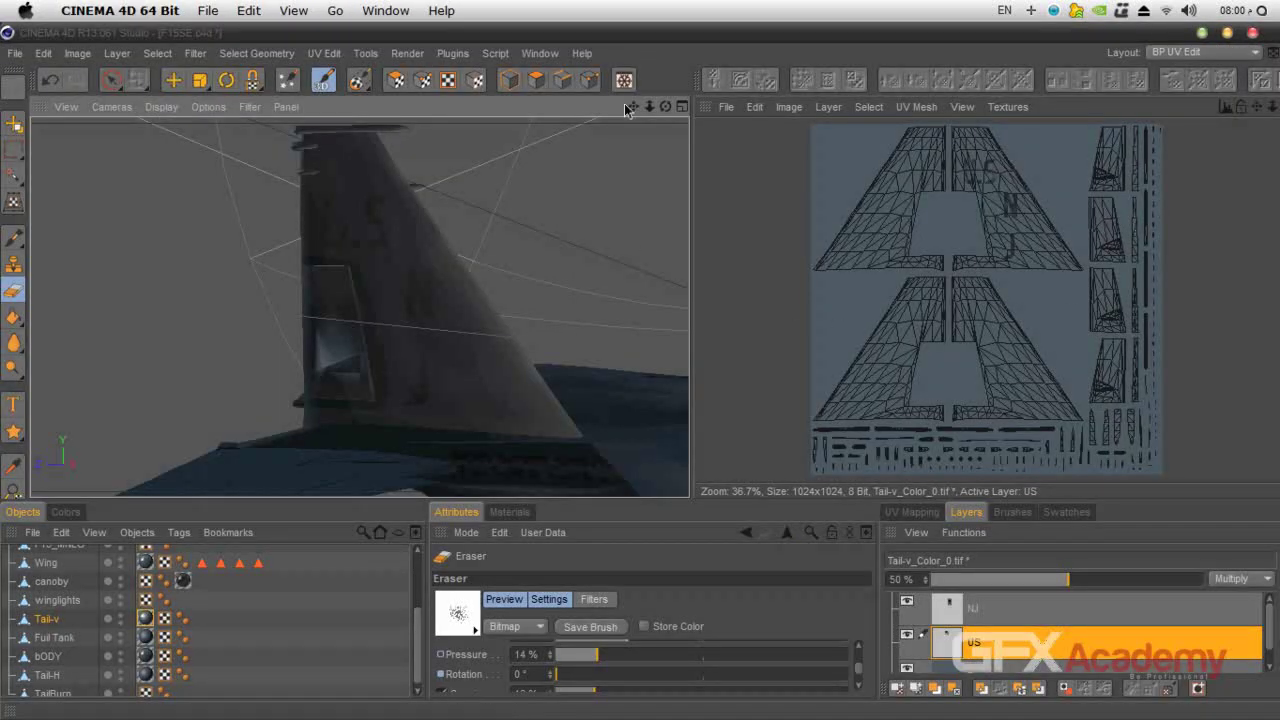
{"action": "left_click_drag", "start_coordinate": [633, 106], "coordinate": [621, 127]}
{"action": "left_click", "coordinate": [725, 107]}
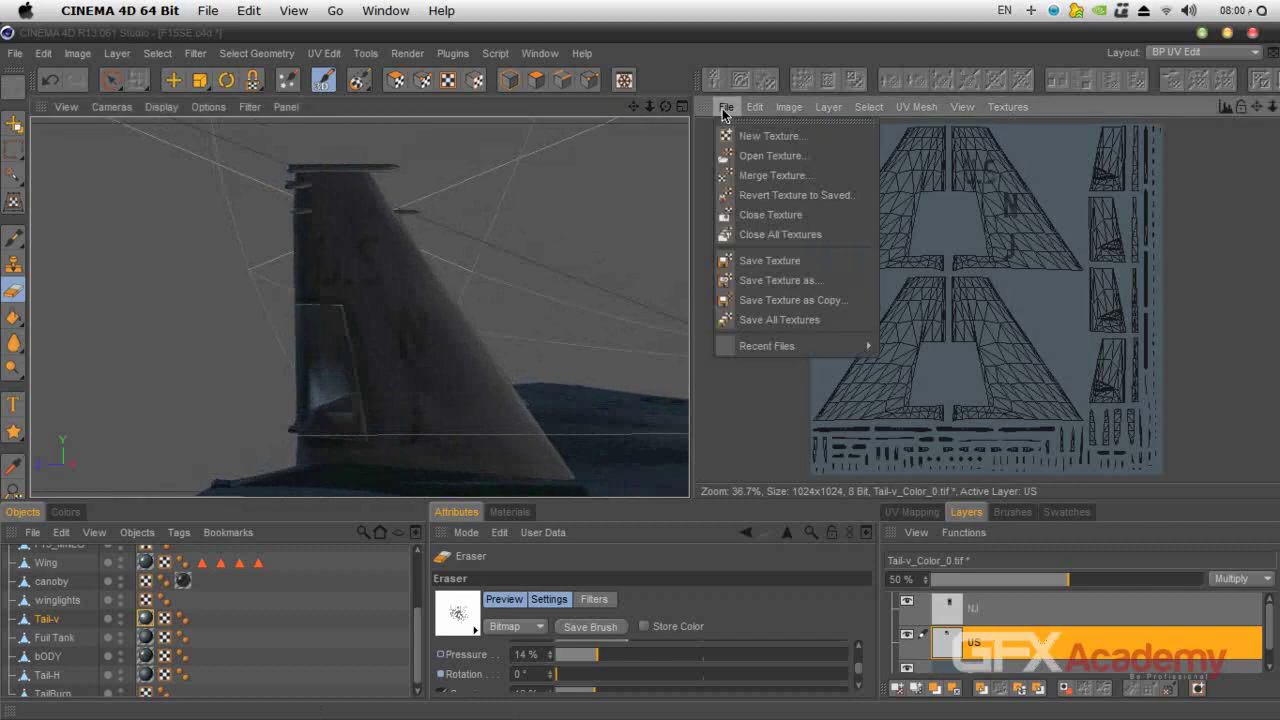
{"action": "left_click", "coordinate": [751, 155]}
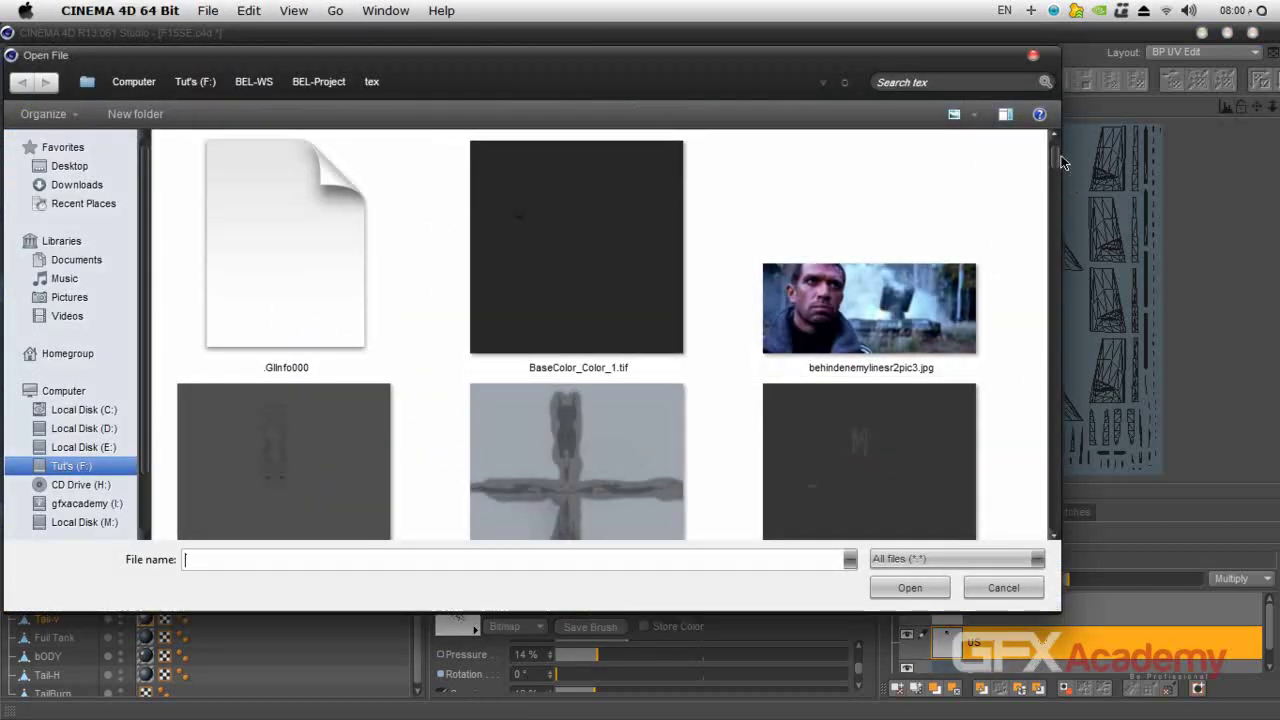
{"action": "left_click", "coordinate": [998, 590]}
Reactivate the NJ layer, and save the project with the edited tail texture after clearing the polygon selection.
{"action": "left_click", "coordinate": [990, 612]}
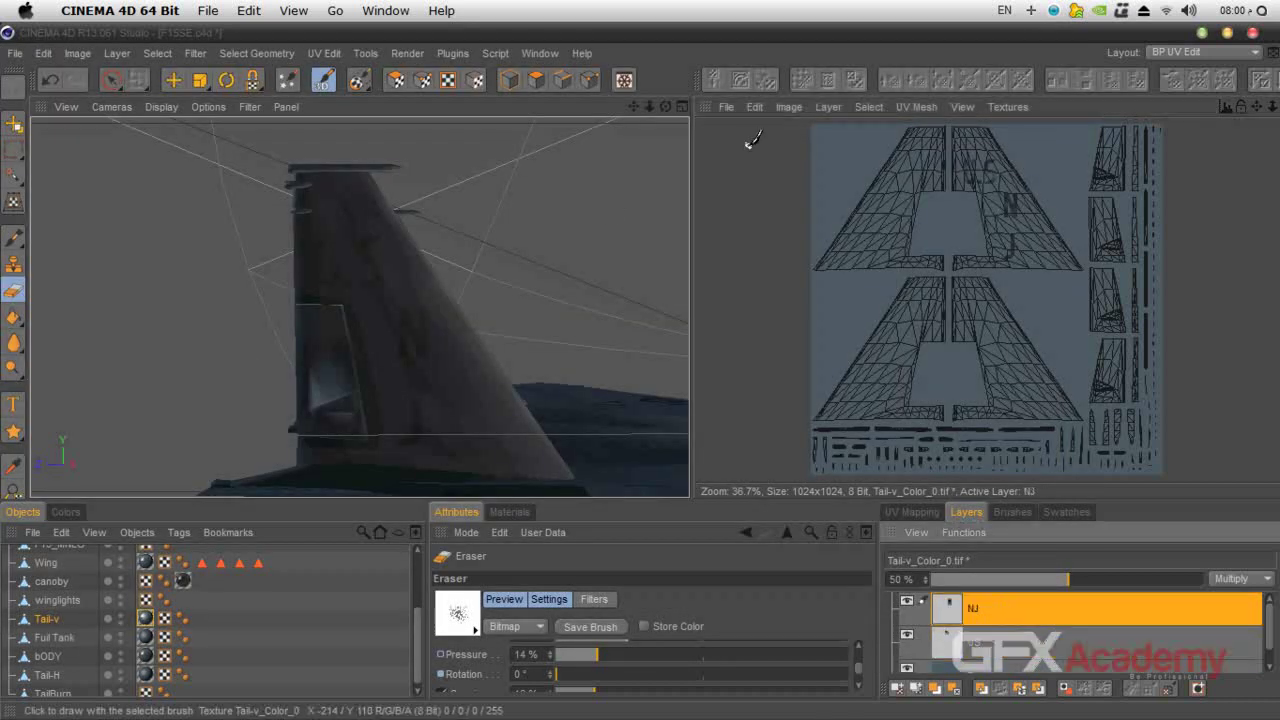
{"action": "left_click", "coordinate": [111, 80]}
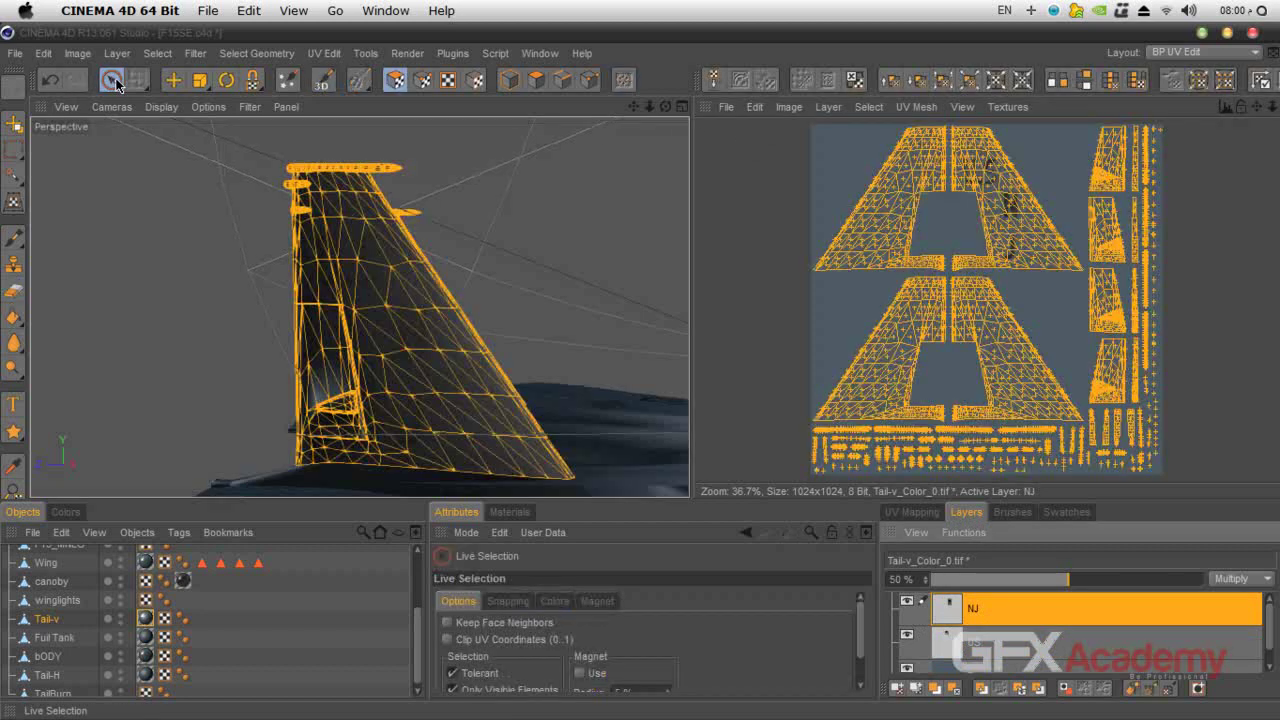
{"action": "left_click", "coordinate": [767, 262]}
{"action": "key", "text": "ctrl+s"}
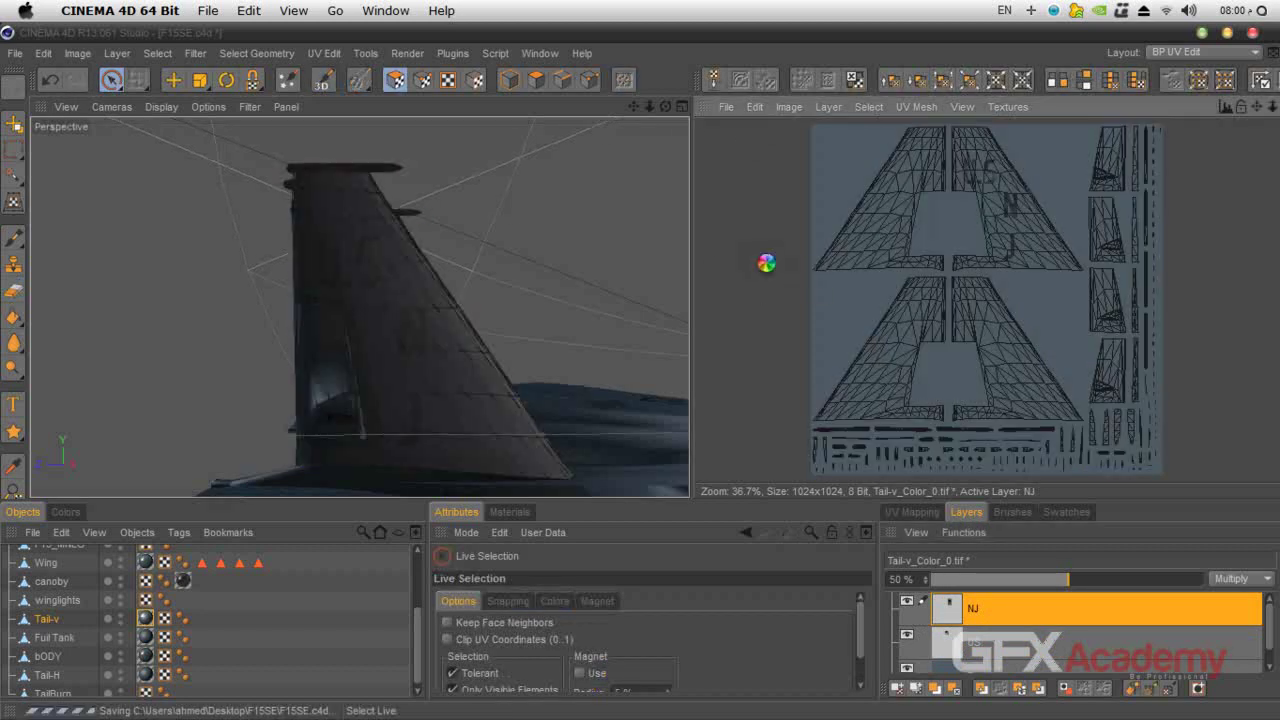
{"action": "left_click", "coordinate": [595, 443]}
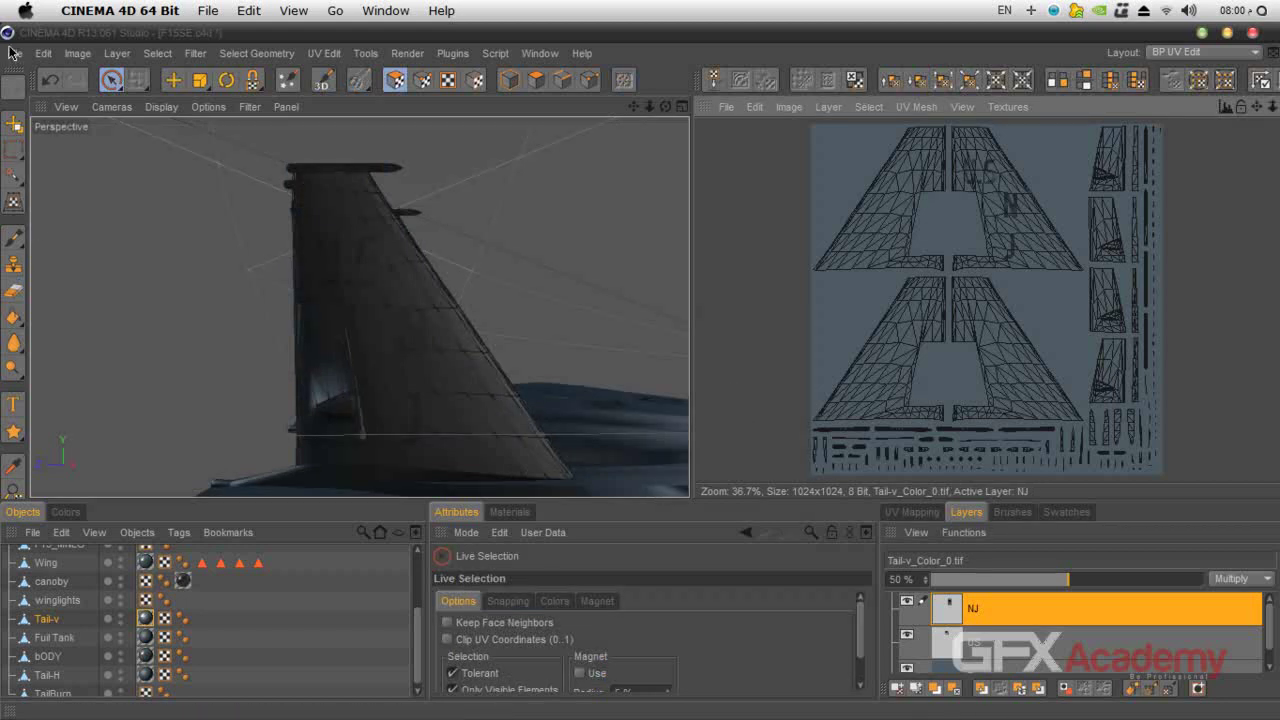
Switch to Photoshop and open the settings for a new document.
{"action": "left_click", "coordinate": [25, 11]}
{"action": "left_click", "coordinate": [56, 377]}
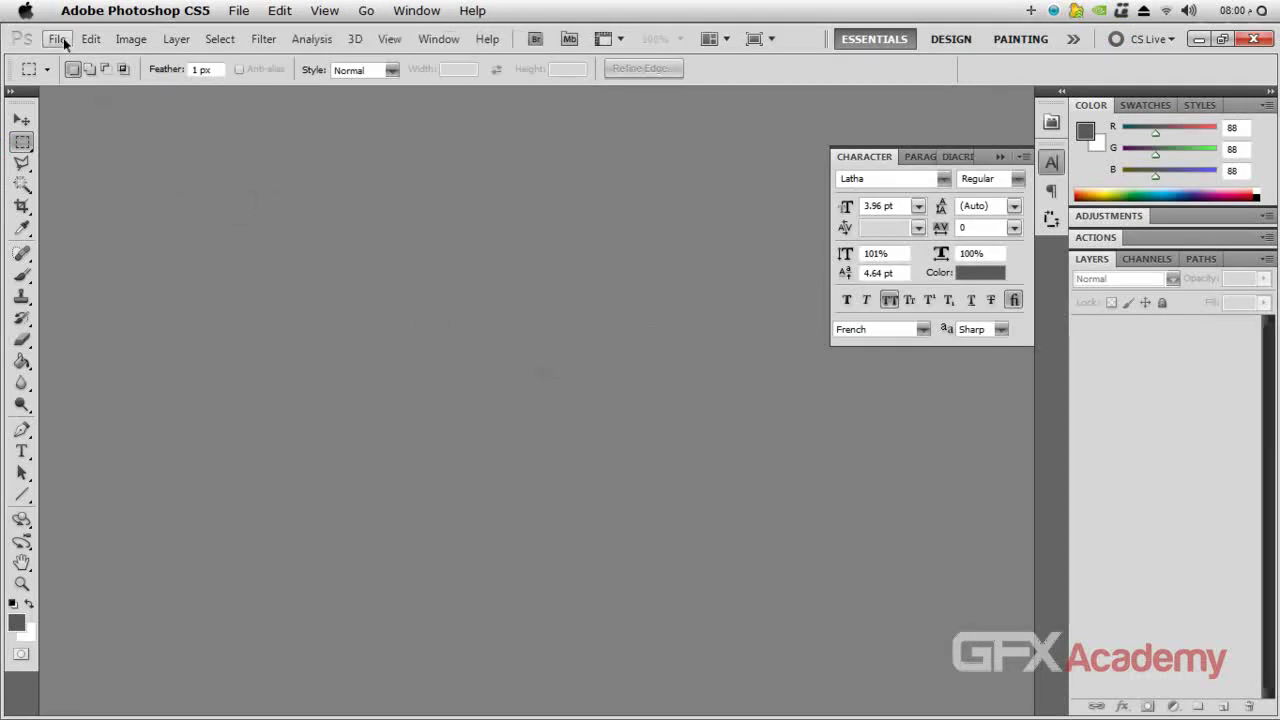
{"action": "left_click", "coordinate": [100, 60]}
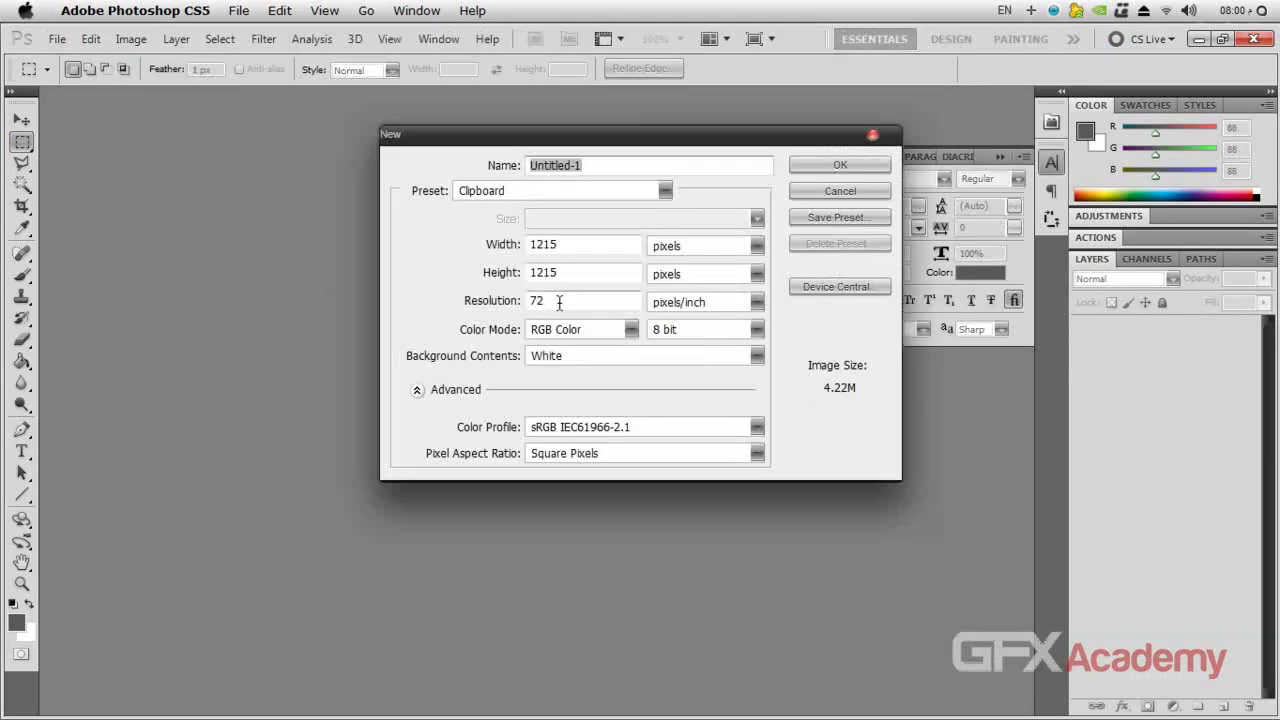
Create a 1024 × 1024 pixel RGB document at 600 pixels/inch with 16-bit colour depth and a white background.
{"action": "double_click", "coordinate": [576, 247]}
{"action": "type", "text": "1024"}
{"action": "key", "text": "Tab"}
{"action": "key", "text": "Tab"}
{"action": "type", "text": "1024"}
{"action": "key", "text": "Tab"}
{"action": "key", "text": "Tab"}
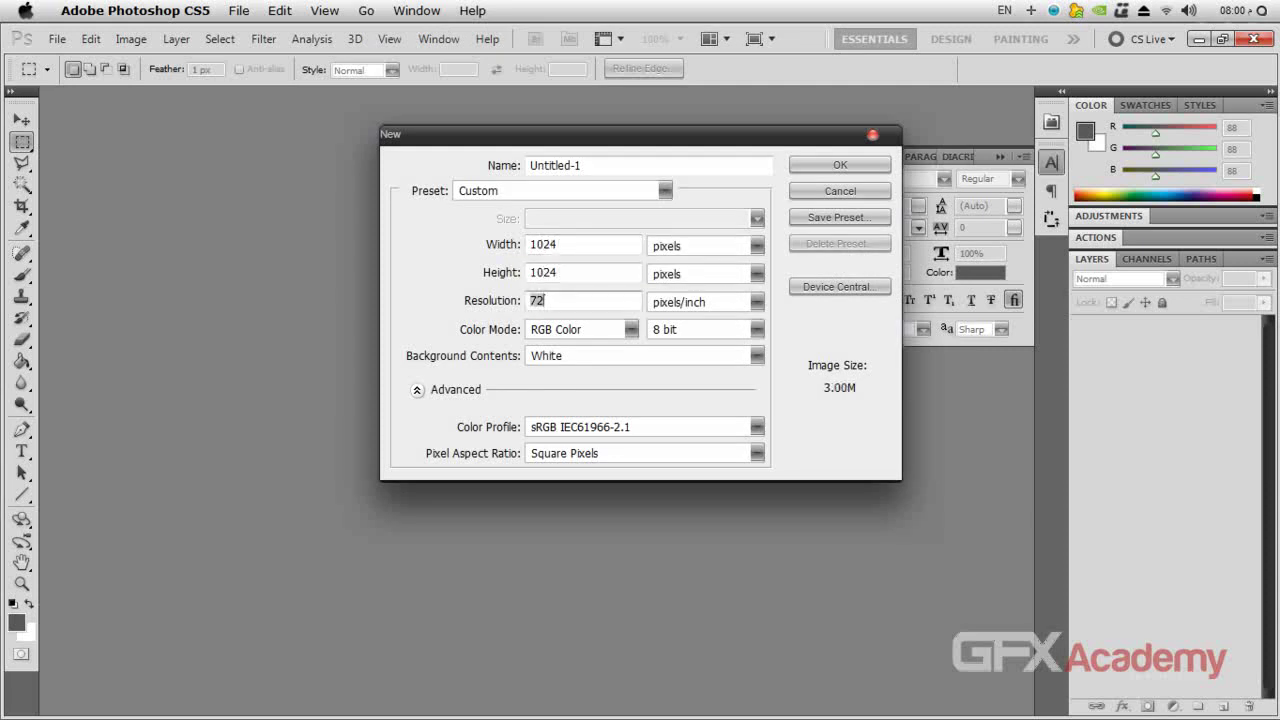
{"action": "left_click", "coordinate": [656, 333]}
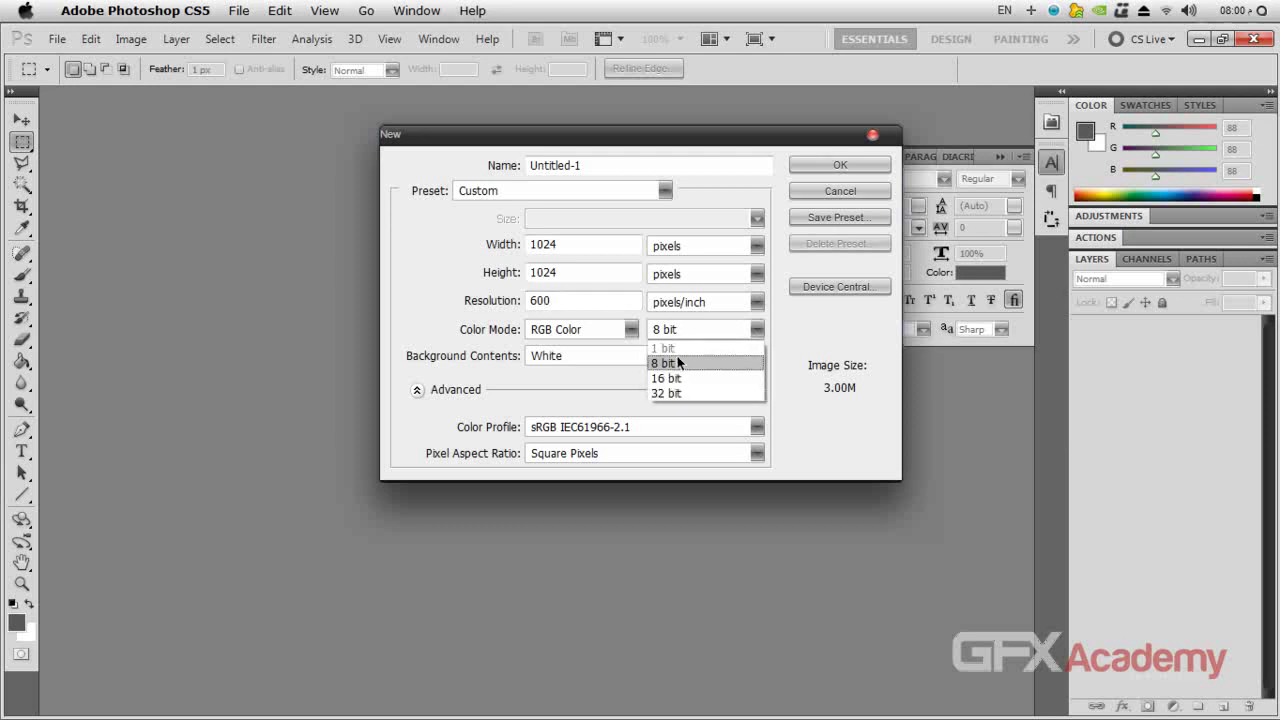
{"action": "left_click", "coordinate": [680, 378]}
{"action": "left_click", "coordinate": [830, 164]}
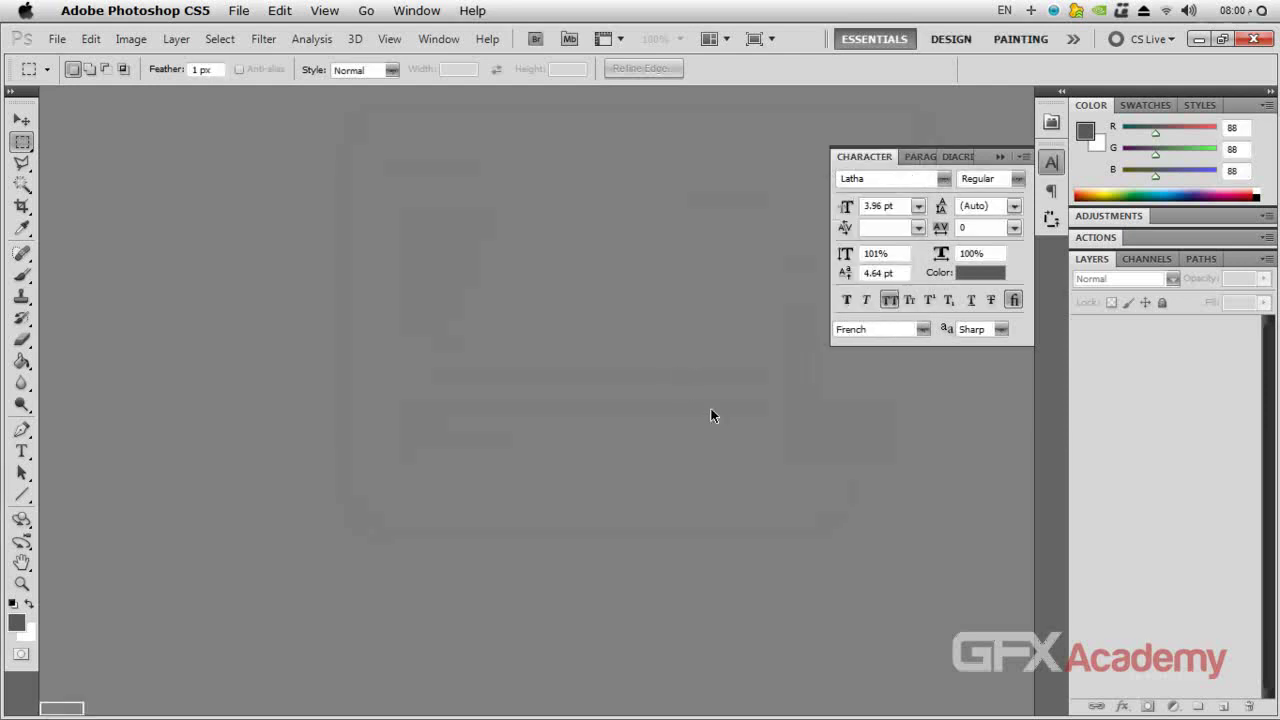
Add a text layer in the Roundels font at the canvas's centre left and enter the star-and-bars glyph.
{"action": "left_click", "coordinate": [22, 451]}
{"action": "left_click", "coordinate": [425, 412]}
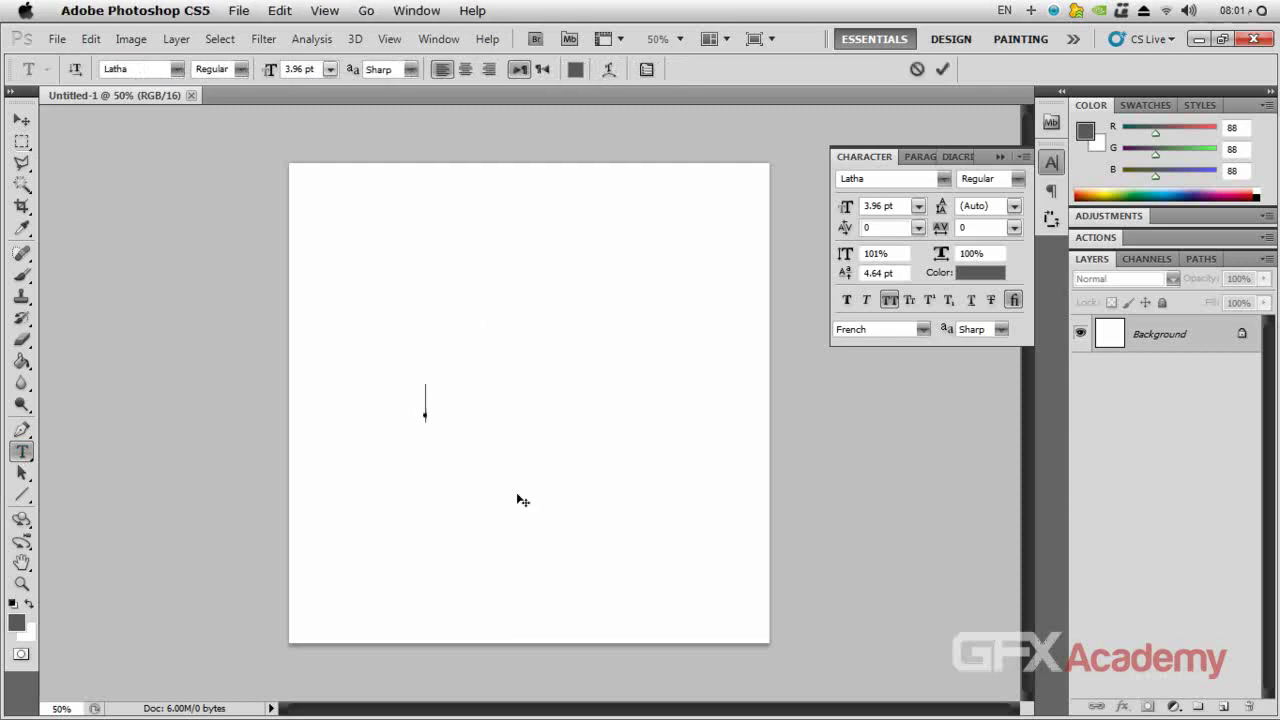
{"action": "left_click", "coordinate": [161, 66]}
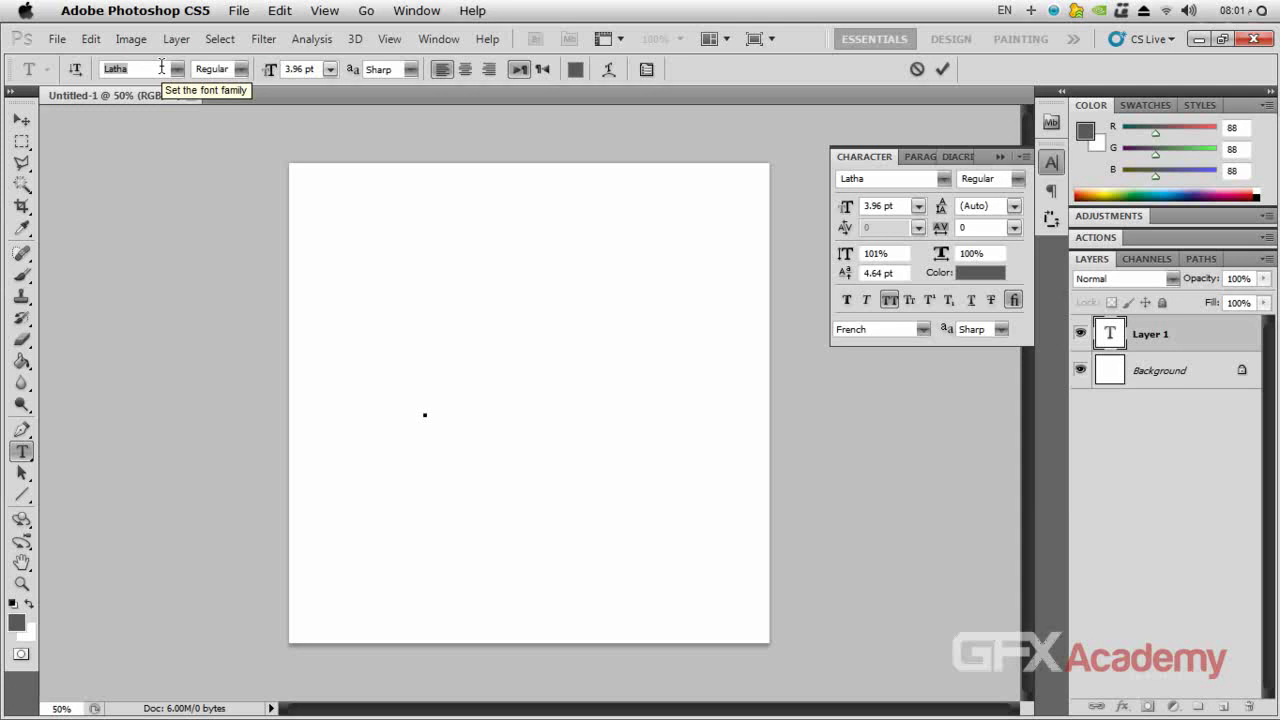
{"action": "type", "text": "Roundels"}
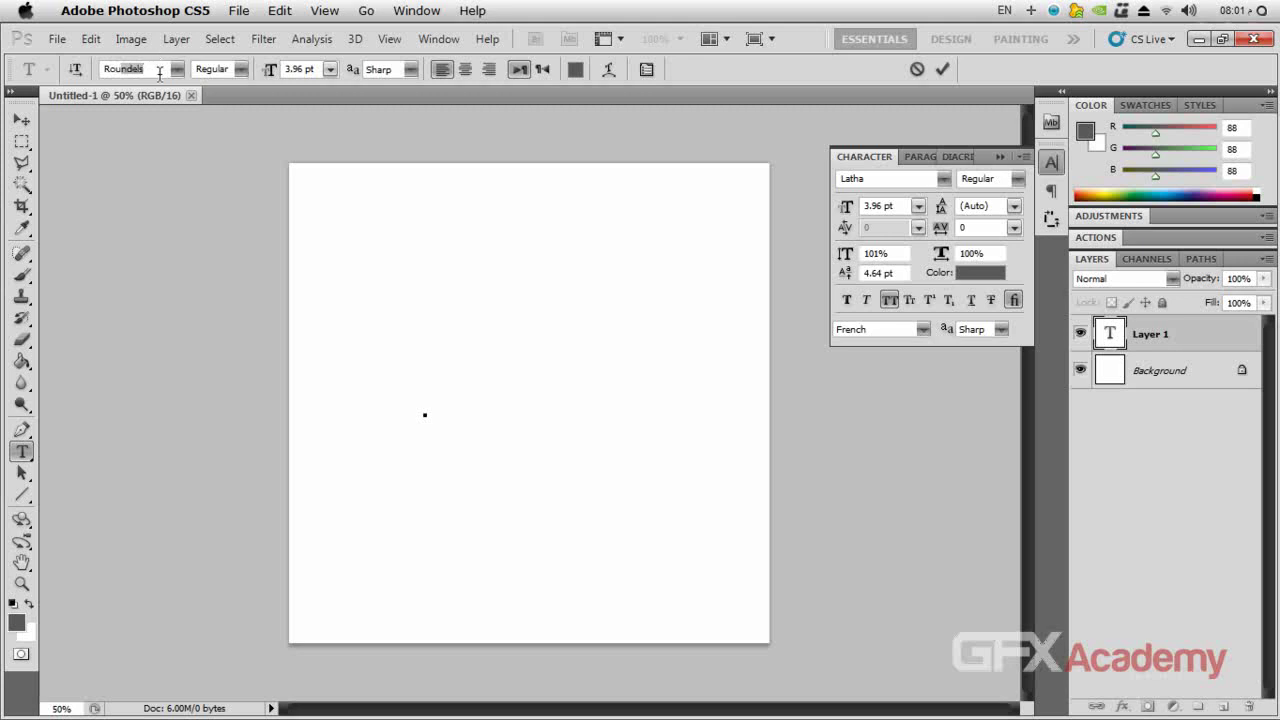
{"action": "left_click", "coordinate": [425, 414]}
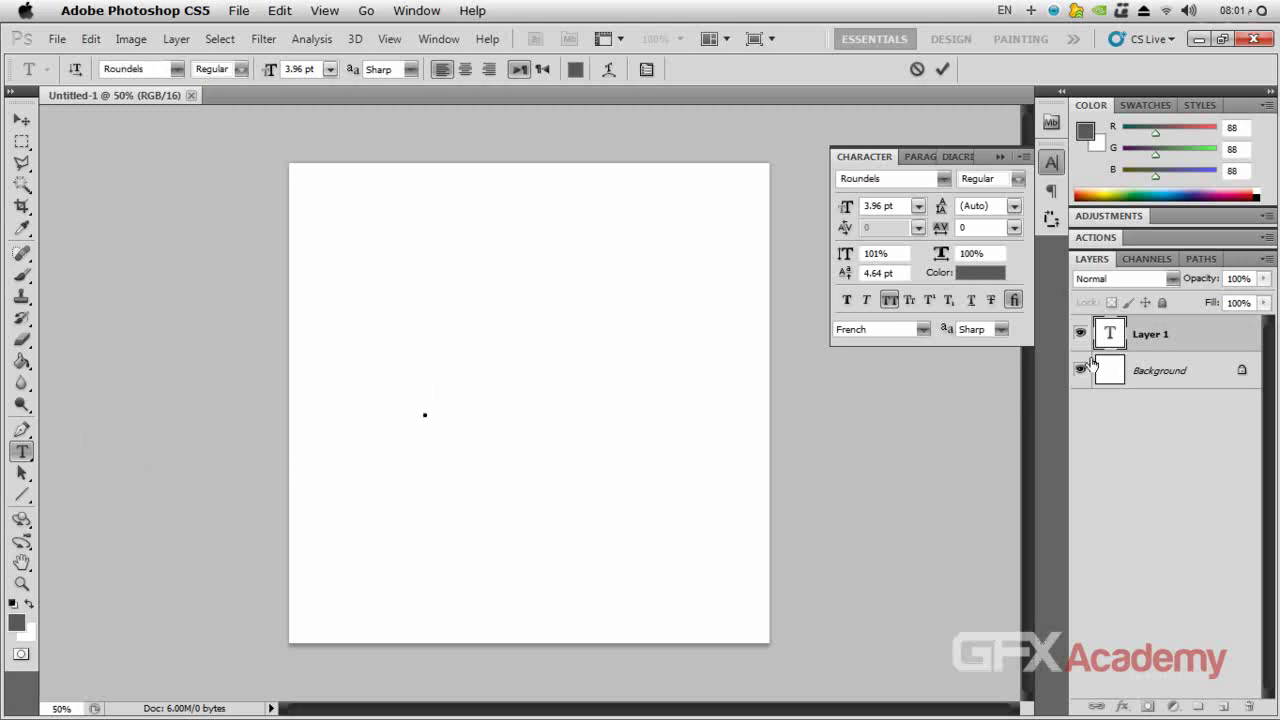
{"action": "type", "text": "a"}
{"action": "key", "text": "BackSpace"}
{"action": "type", "text": "a"}
{"action": "key", "text": "BackSpace"}
{"action": "type", "text": "c"}
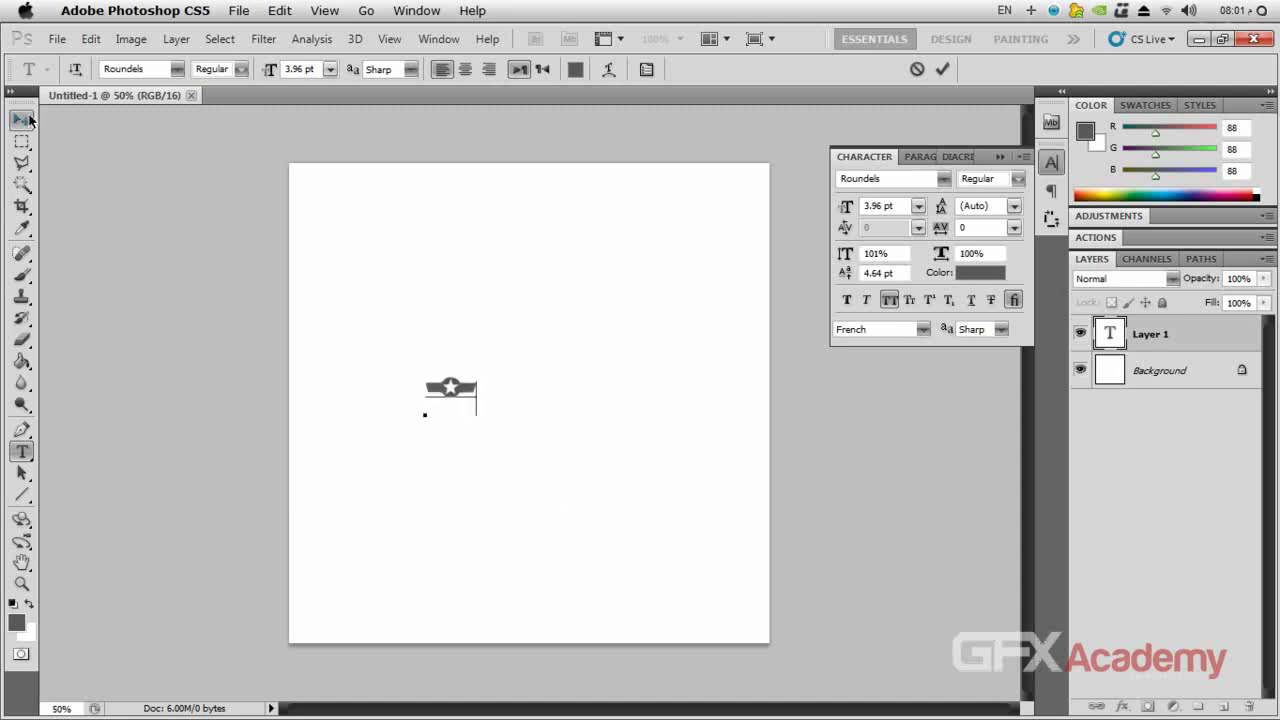
Set the star-and-bars glyph's colour to black and its font size to 60 pt.
{"action": "left_click_drag", "start_coordinate": [479, 388], "coordinate": [388, 365]}
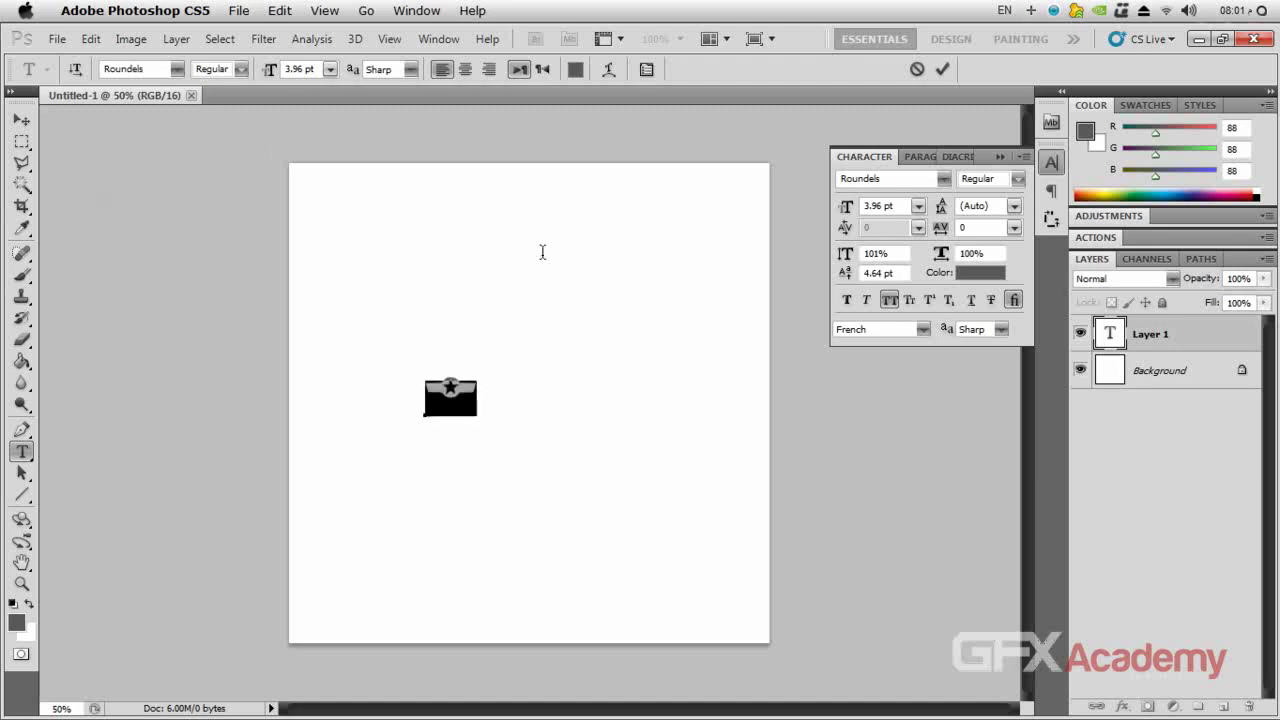
{"action": "left_click", "coordinate": [574, 70]}
{"action": "left_click_drag", "start_coordinate": [346, 254], "coordinate": [70, 470]}
{"action": "left_click", "coordinate": [613, 136]}
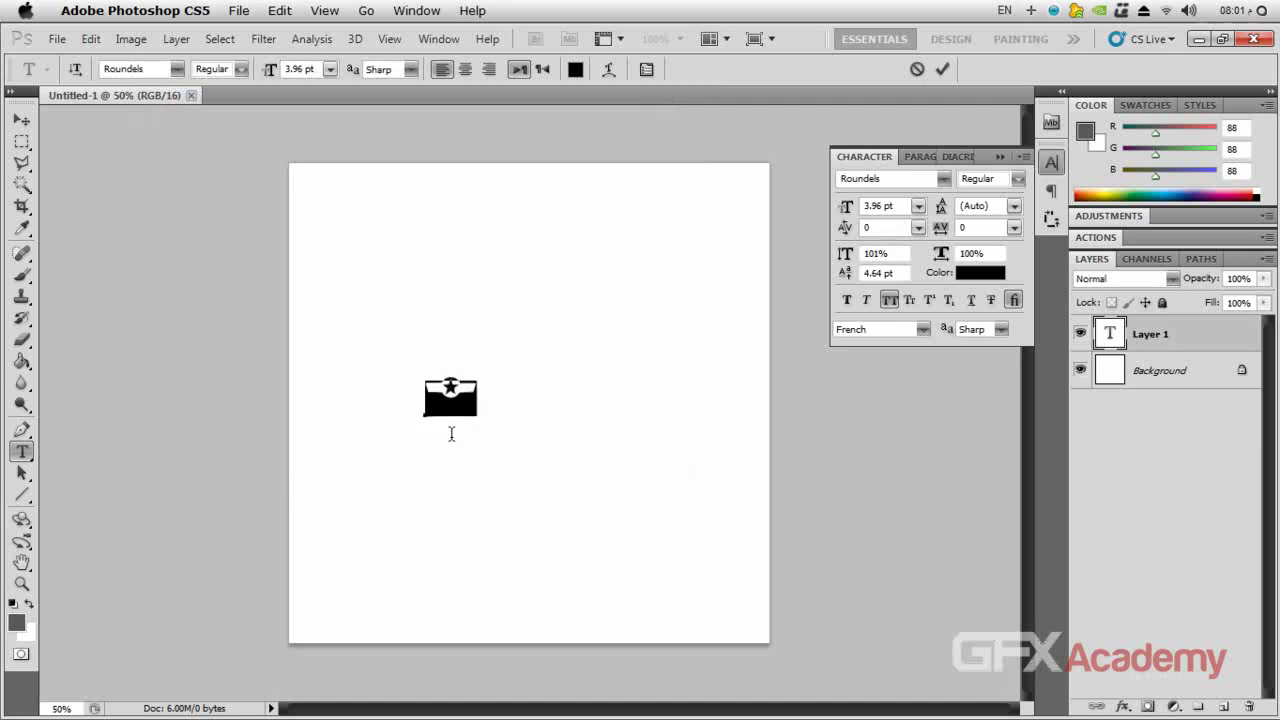
{"action": "left_click", "coordinate": [329, 69]}
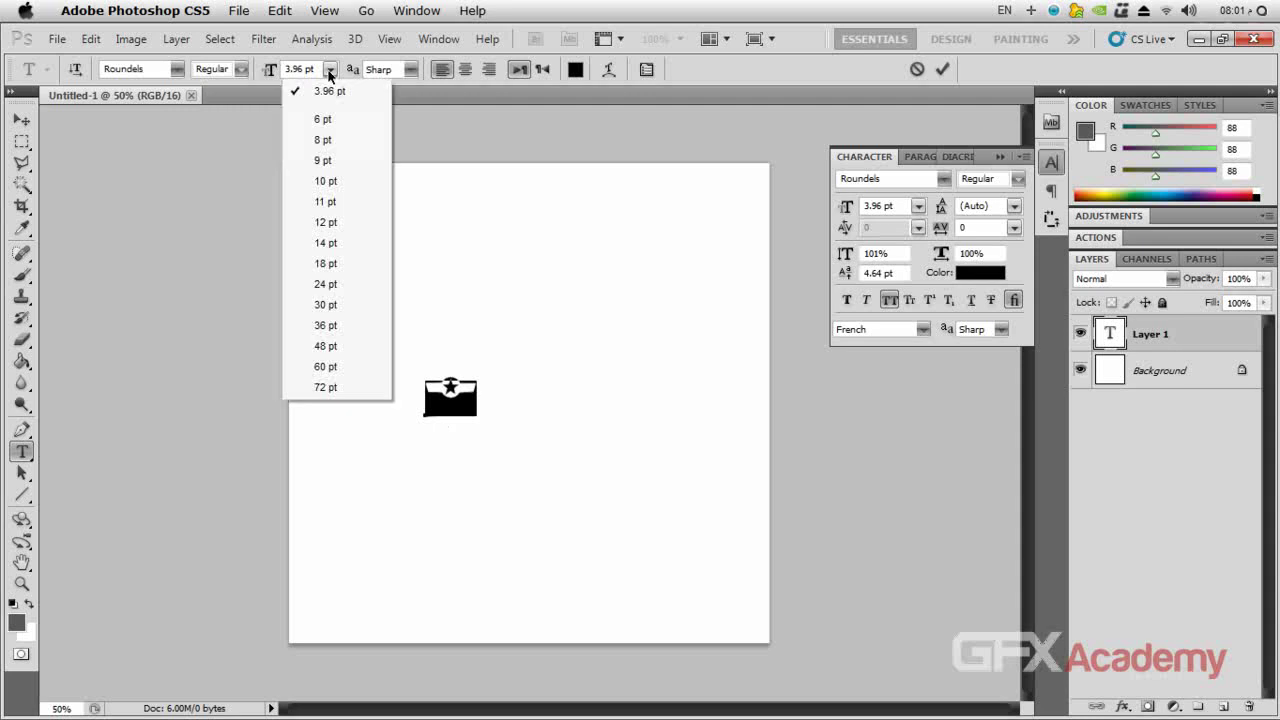
{"action": "left_click", "coordinate": [331, 388]}
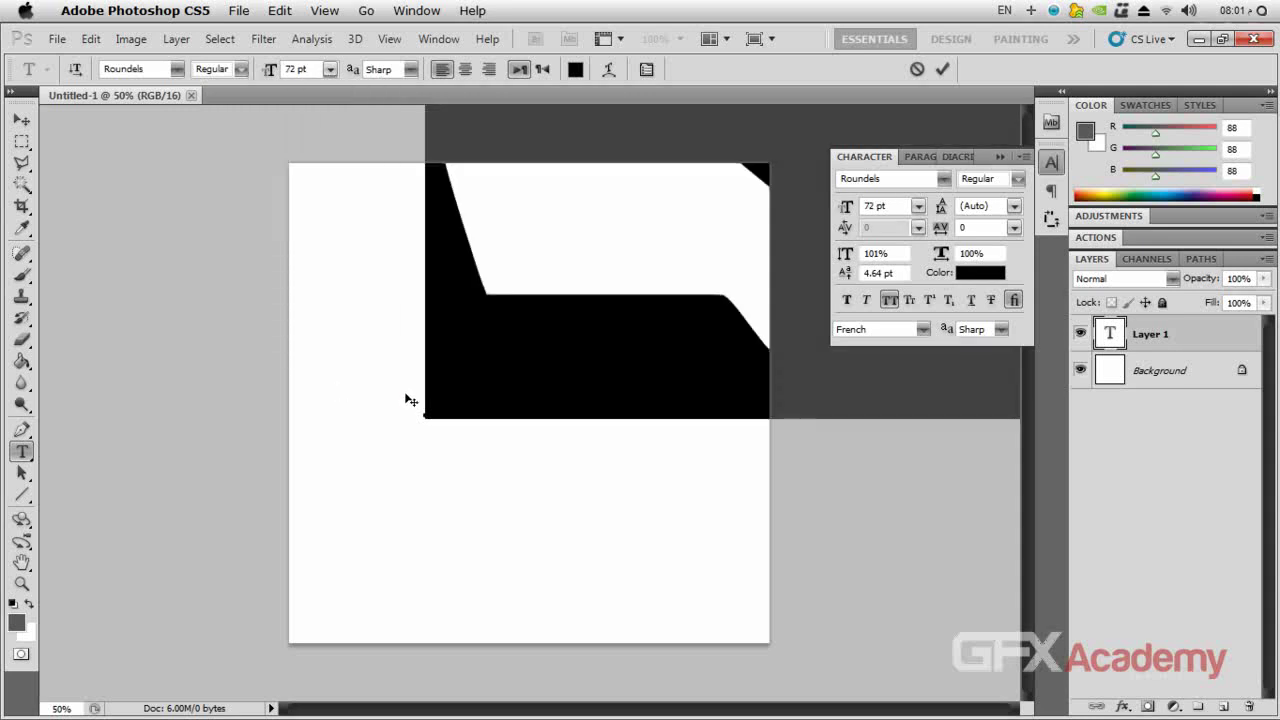
{"action": "left_click", "coordinate": [329, 69]}
{"action": "left_click", "coordinate": [328, 364]}
{"action": "left_click", "coordinate": [22, 120]}
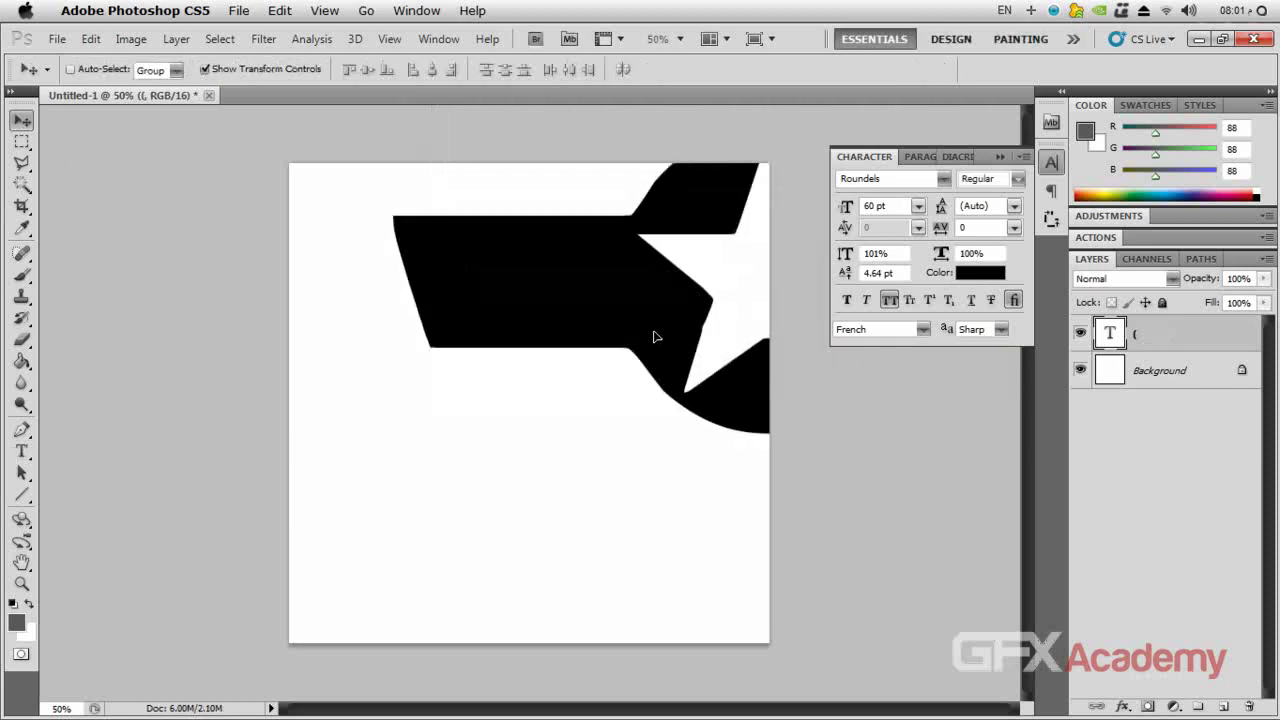
Try to shrink the roundel with Free Transform, and undo the scaling.
{"action": "key", "text": "ctrl+t"}
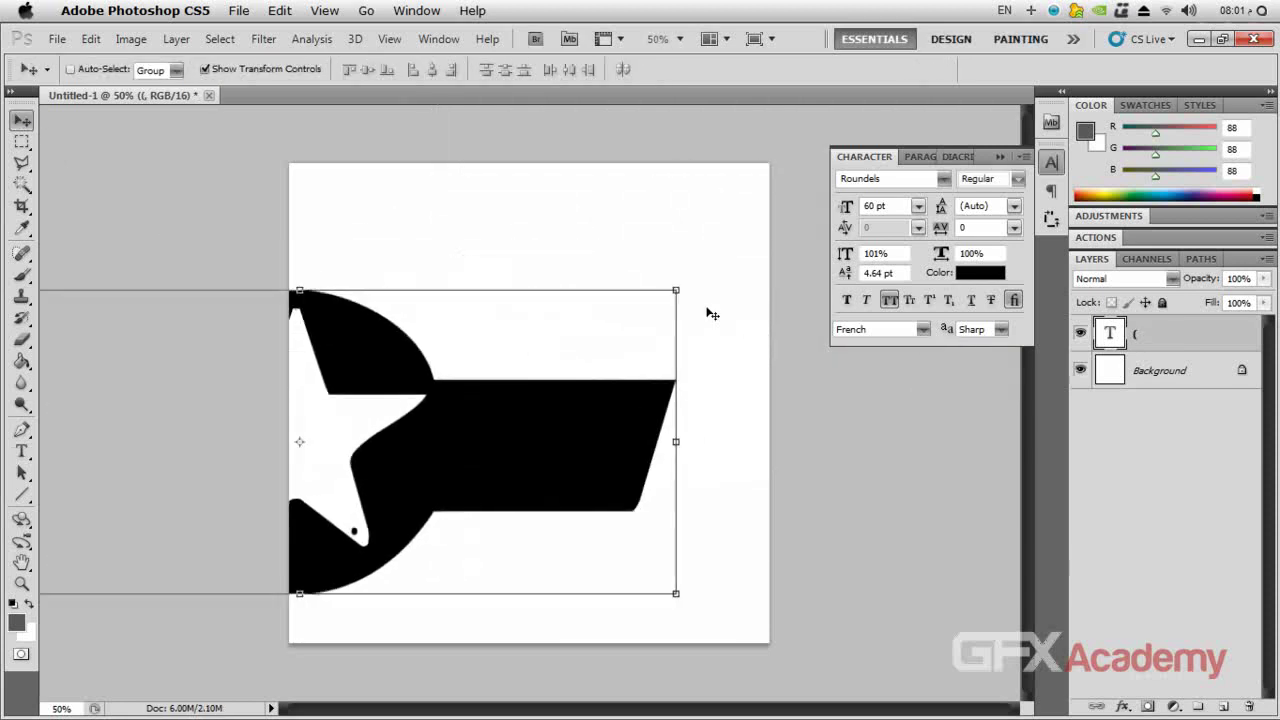
{"action": "left_click_drag", "start_coordinate": [628, 338], "coordinate": [597, 348]}
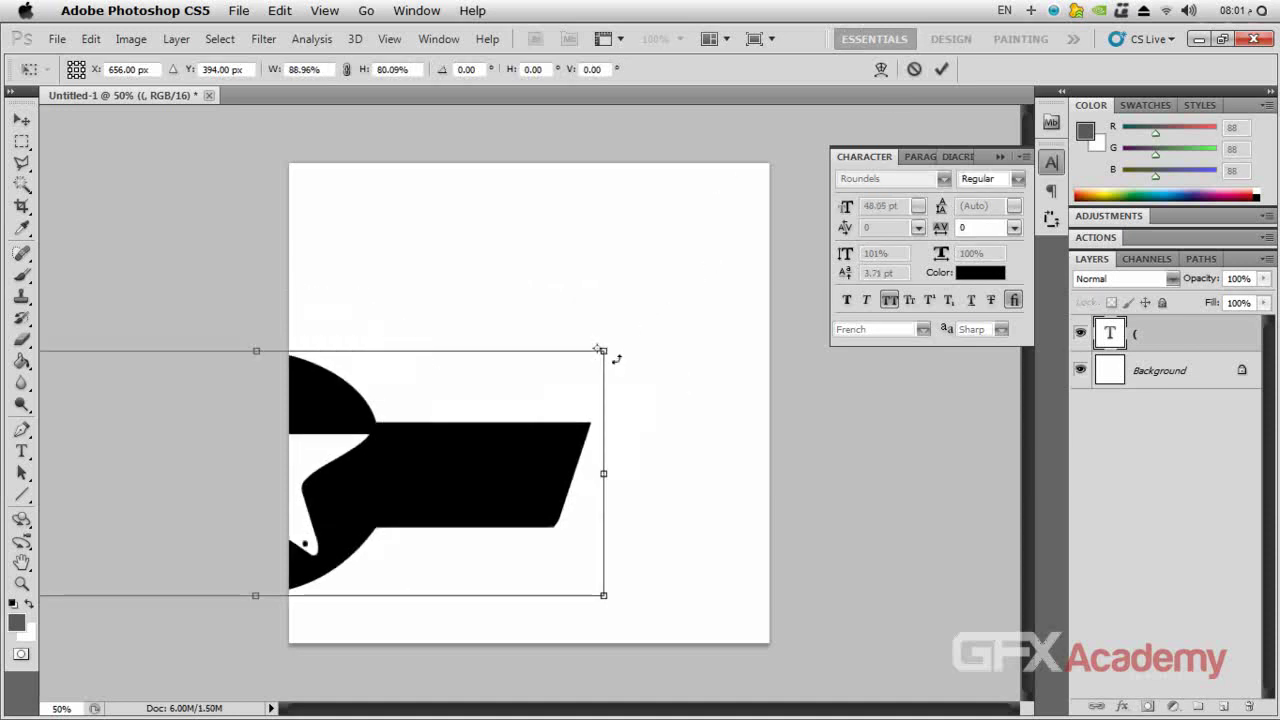
{"action": "key", "text": "ctrl+z"}
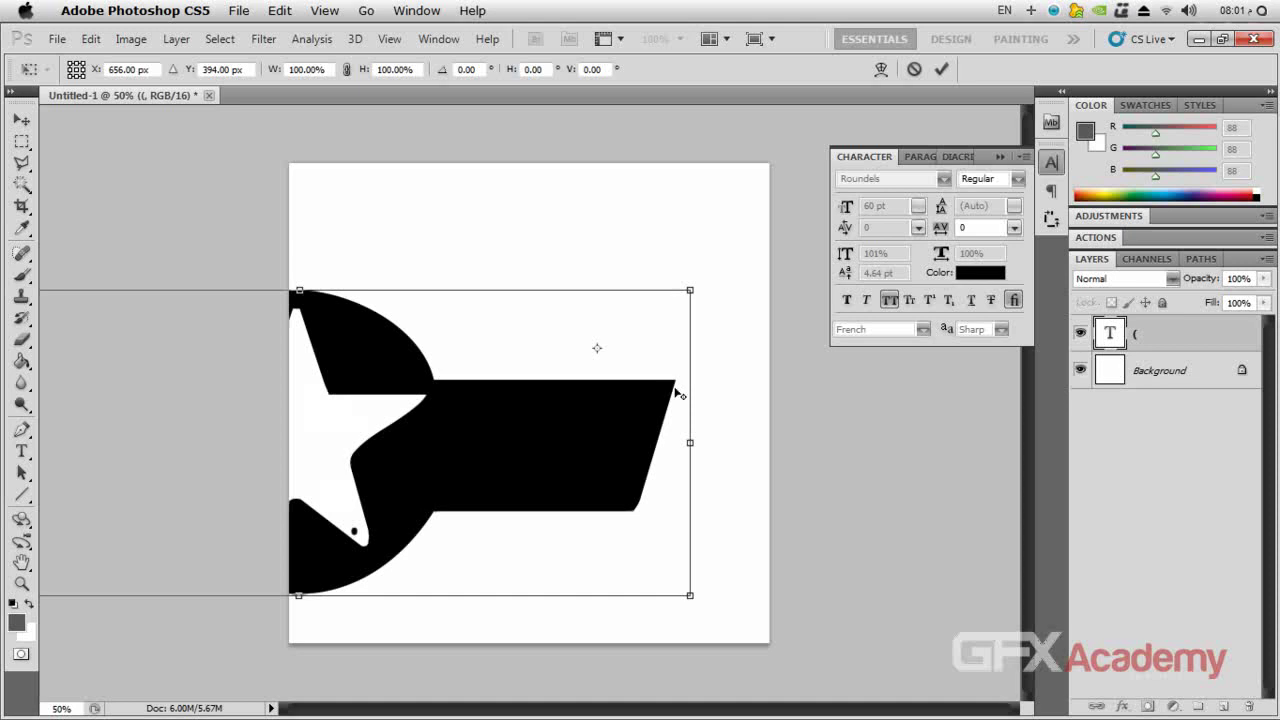
{"action": "left_click", "coordinate": [941, 69]}
Scale the roundel proportionally down to about 33 pt and centre it horizontally in the upper half of the canvas.
{"action": "key", "text": "ctrl+t"}
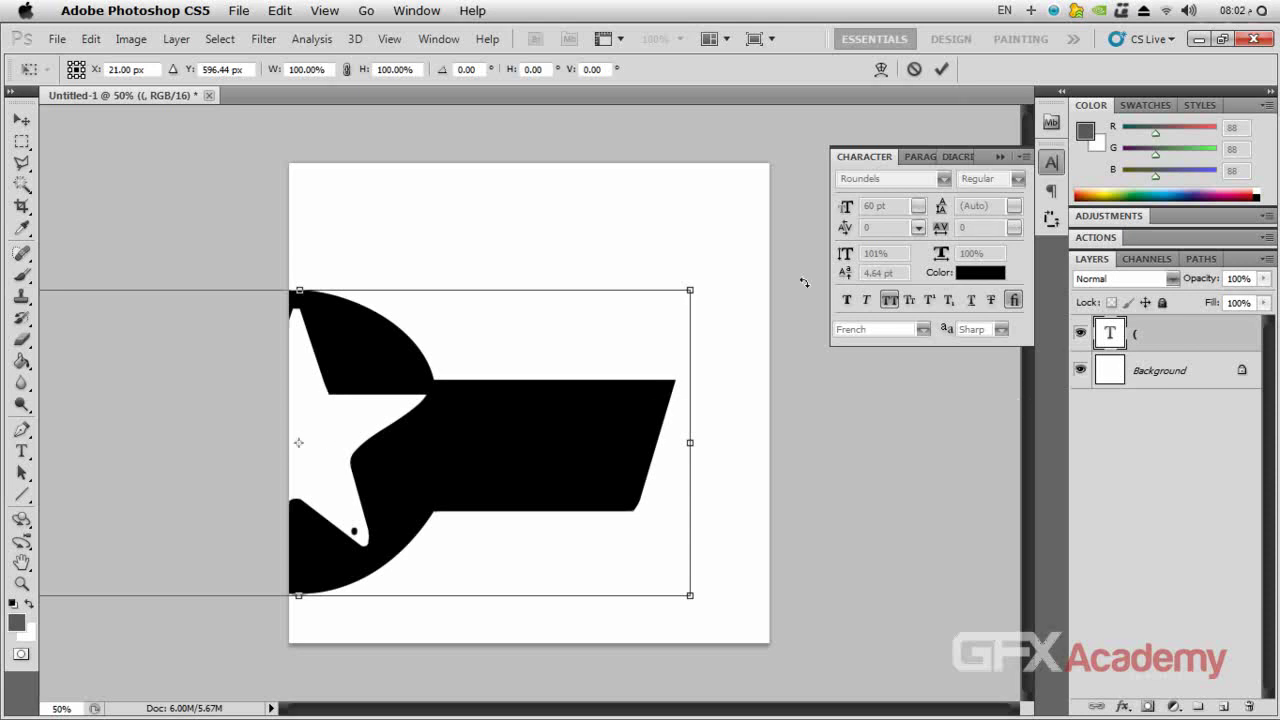
{"action": "left_click_drag", "start_coordinate": [695, 287], "coordinate": [563, 357], "text": "alt+shift"}
{"action": "left_click_drag", "start_coordinate": [476, 437], "coordinate": [693, 356]}
{"action": "left_click_drag", "start_coordinate": [765, 267], "coordinate": [734, 278], "text": "alt+shift"}
{"action": "left_click_drag", "start_coordinate": [646, 351], "coordinate": [655, 351]}
{"action": "key", "text": "Return"}
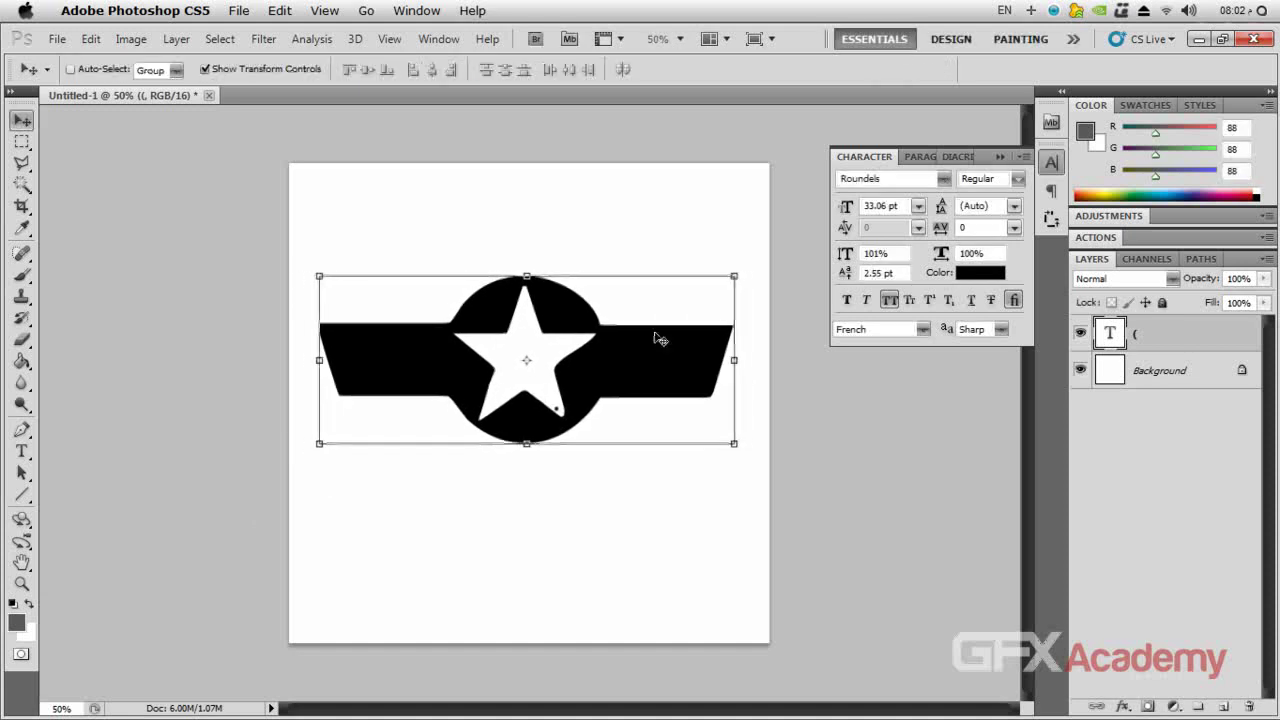
Add a new empty layer between the Background and the roundel text layer.
{"action": "left_click", "coordinate": [1190, 370]}
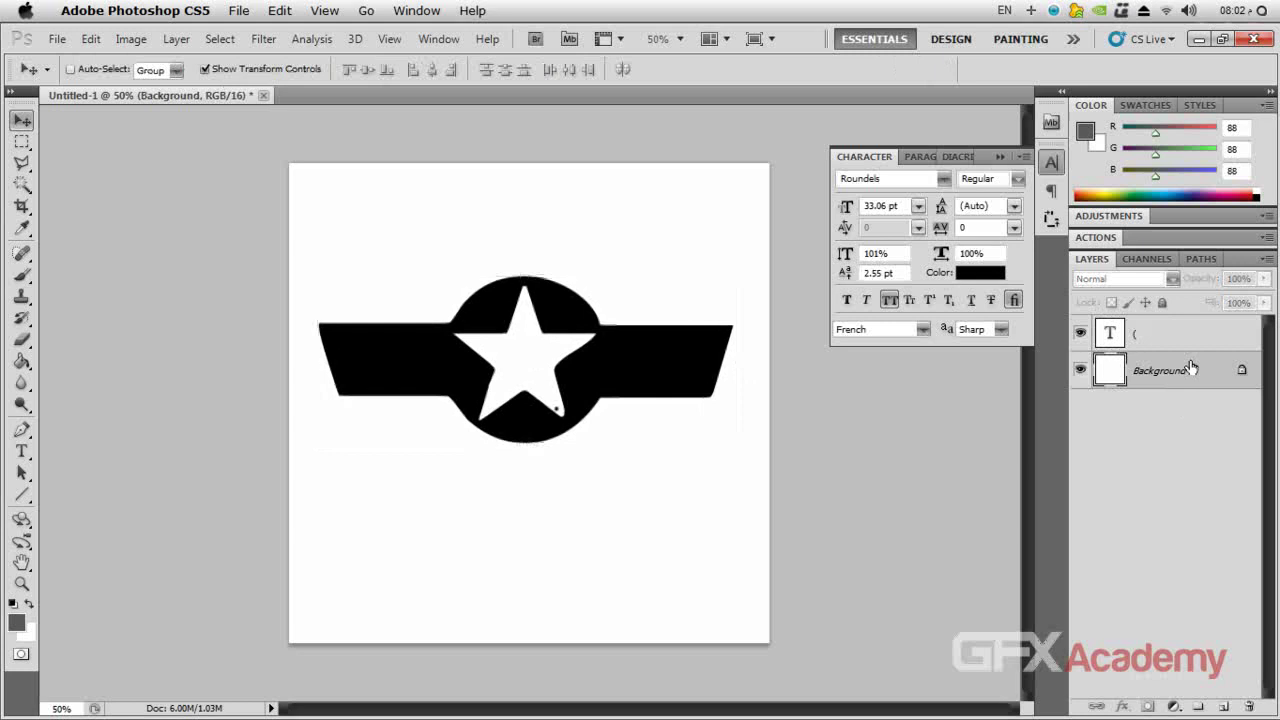
{"action": "left_click", "coordinate": [1080, 371]}
{"action": "left_click", "coordinate": [1080, 371]}
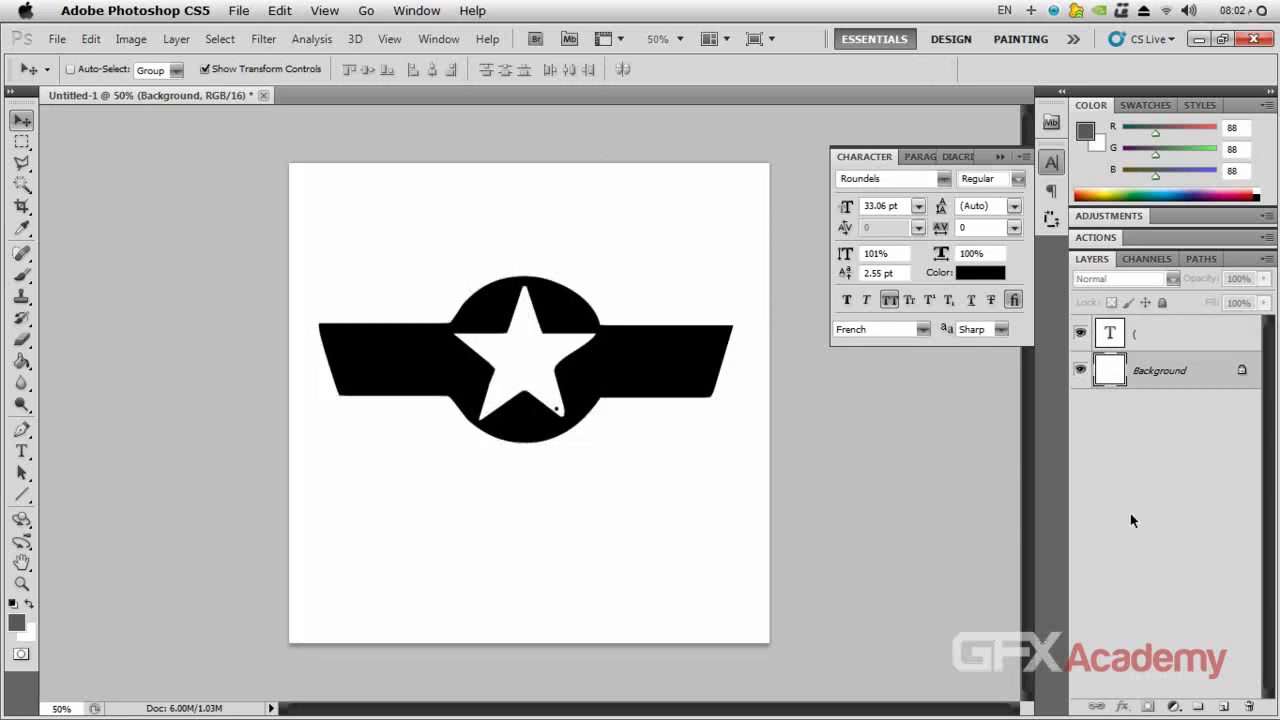
{"action": "left_click", "coordinate": [1222, 707]}
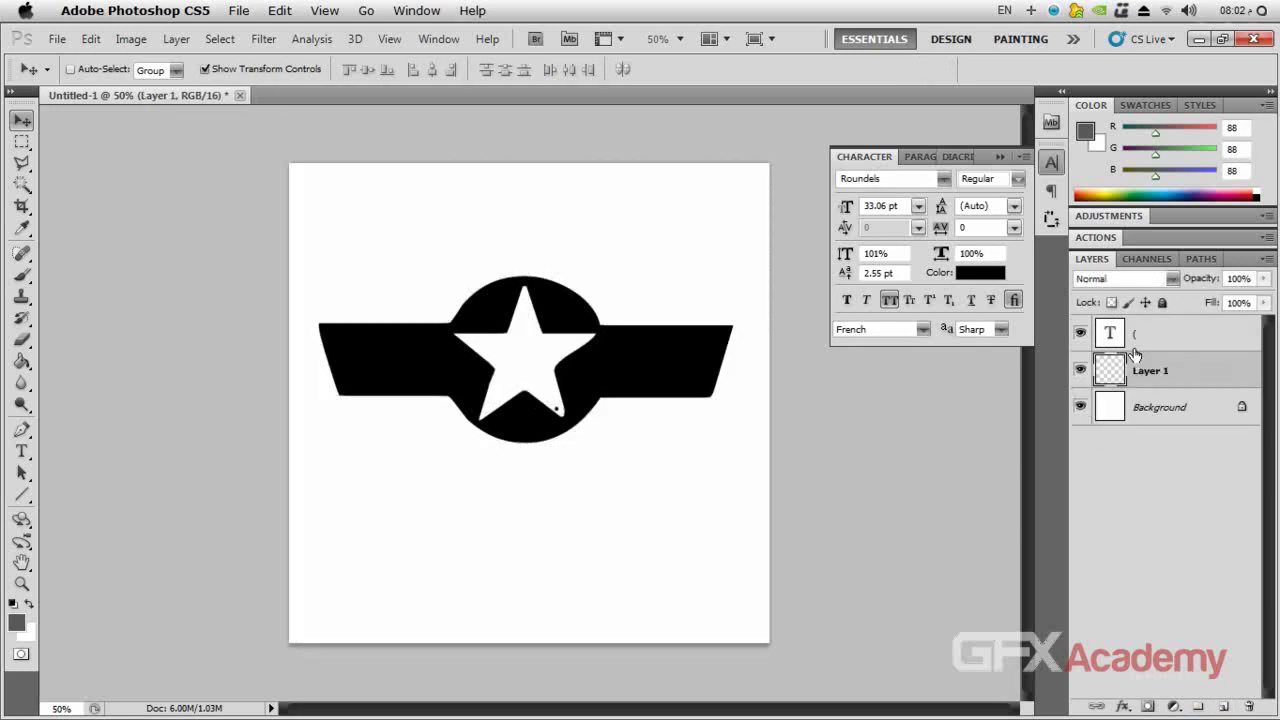
Fill Layer 1 with white using the Paint Bucket, with the Background layer hidden.
{"action": "left_click", "coordinate": [21, 362]}
{"action": "left_click", "coordinate": [17, 623]}
{"action": "left_click", "coordinate": [214, 327]}
{"action": "left_click", "coordinate": [183, 148]}
{"action": "left_click", "coordinate": [612, 134]}
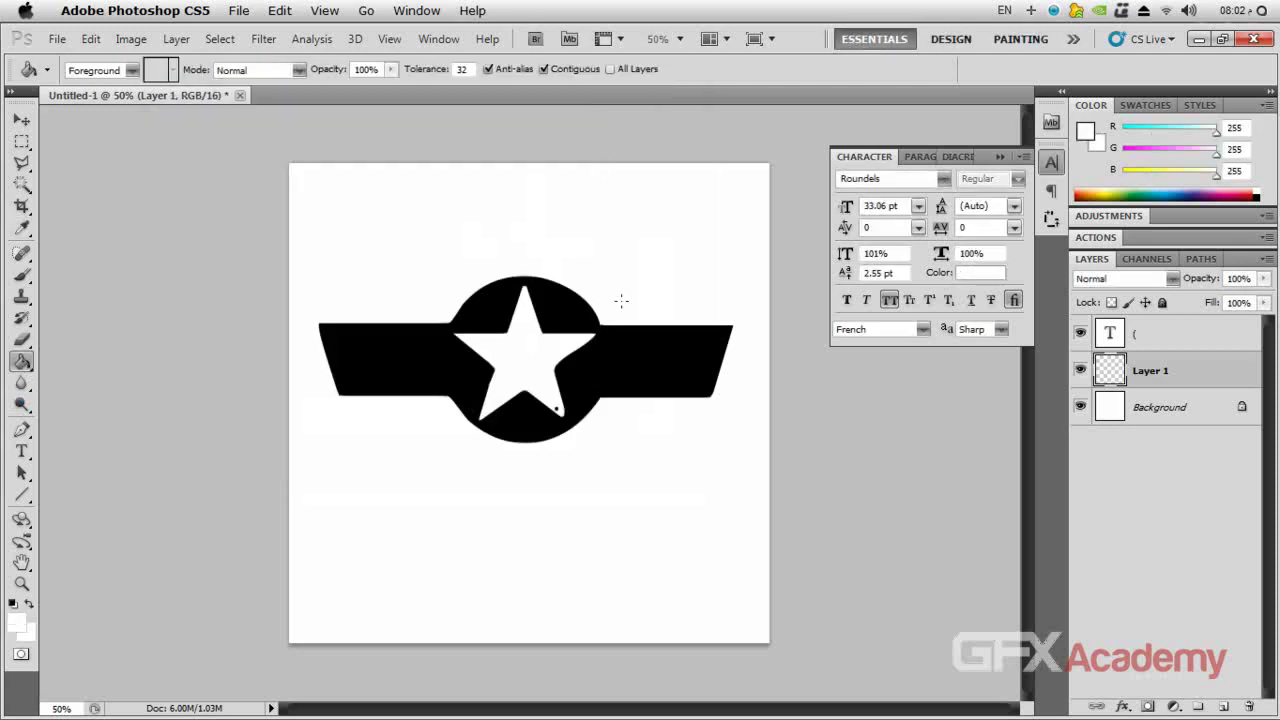
{"action": "left_click", "coordinate": [1080, 407]}
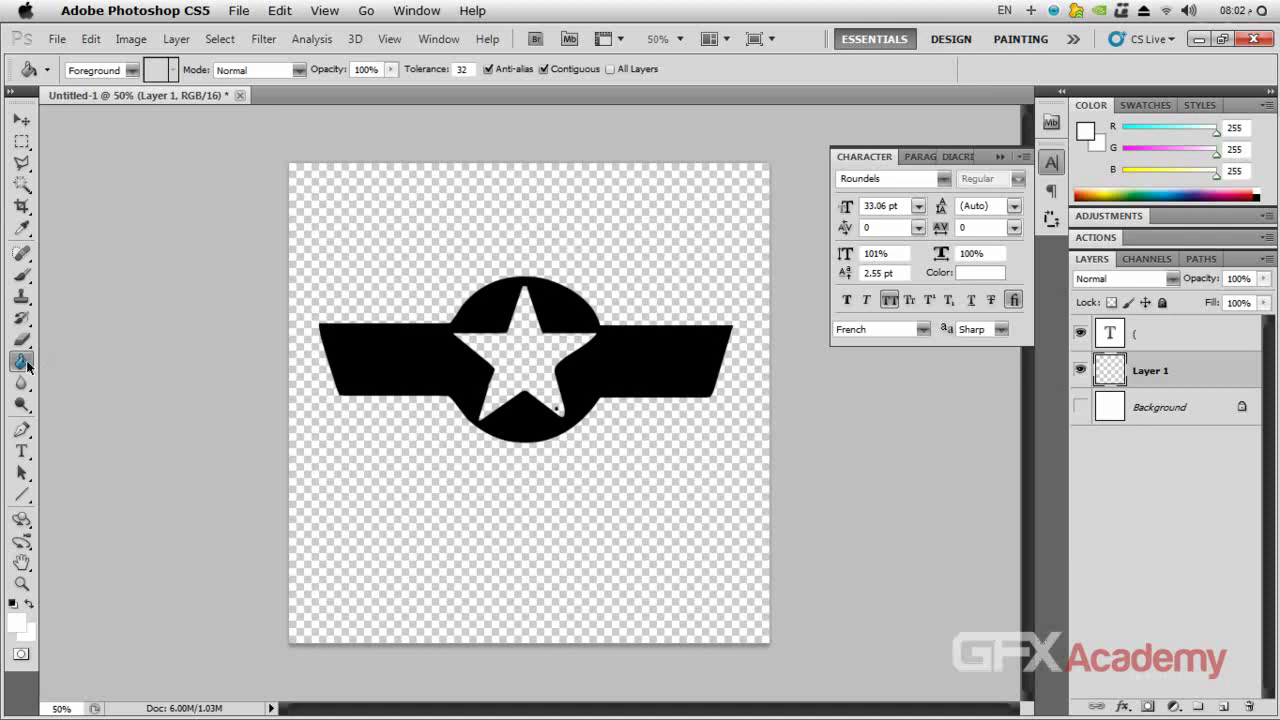
{"action": "left_click", "coordinate": [675, 256]}
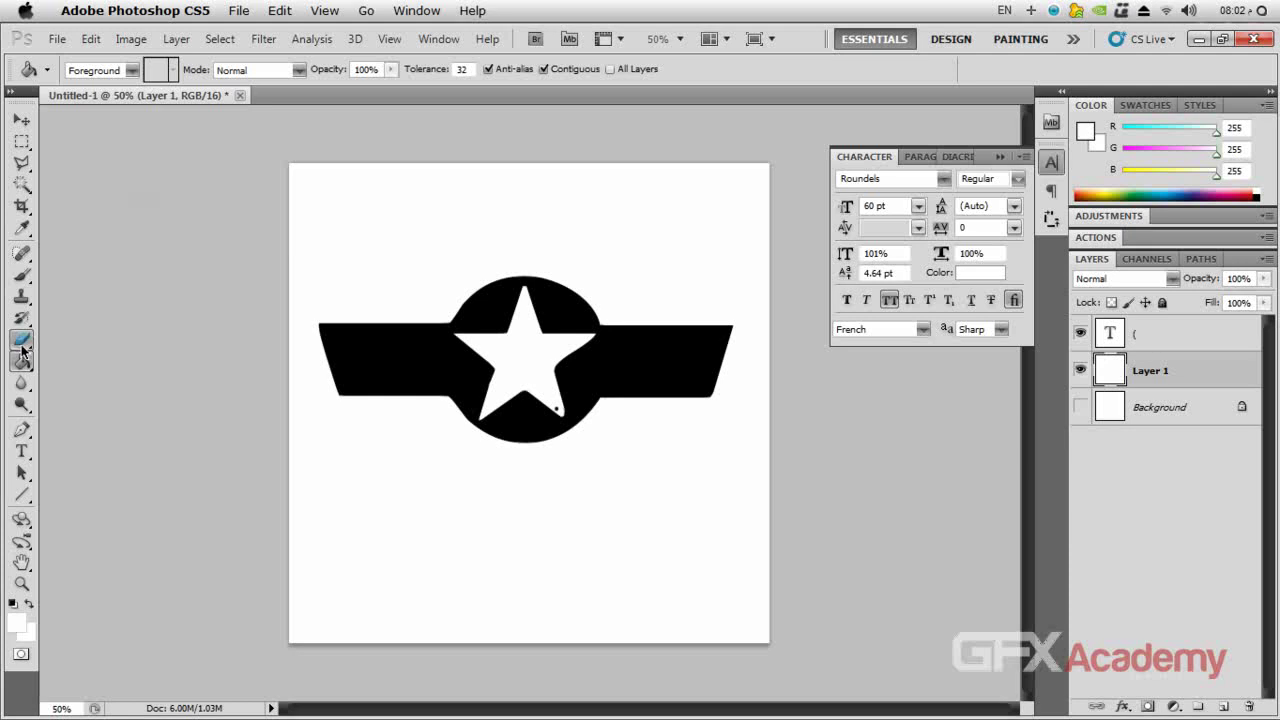
Erase the white around the roundel on Layer 1 with a hard 177 px Eraser, keeping only the white behind the star.
{"action": "left_click", "coordinate": [22, 341]}
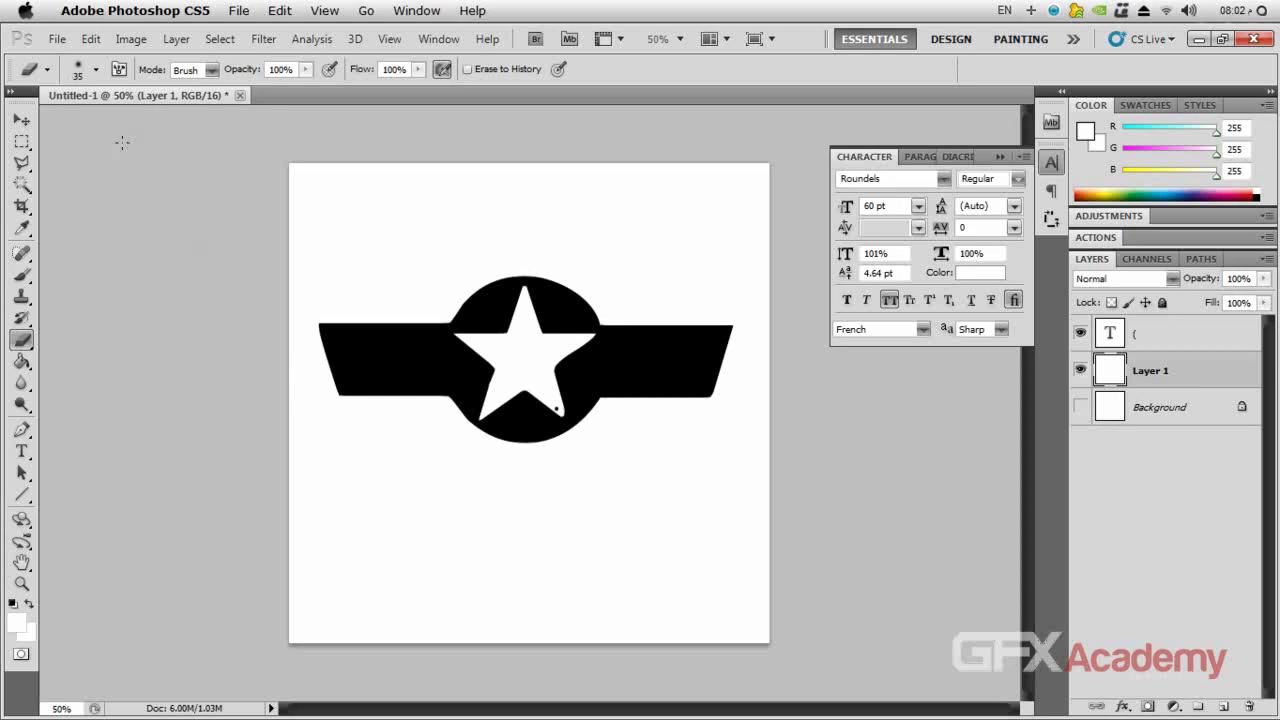
{"action": "left_click", "coordinate": [96, 69]}
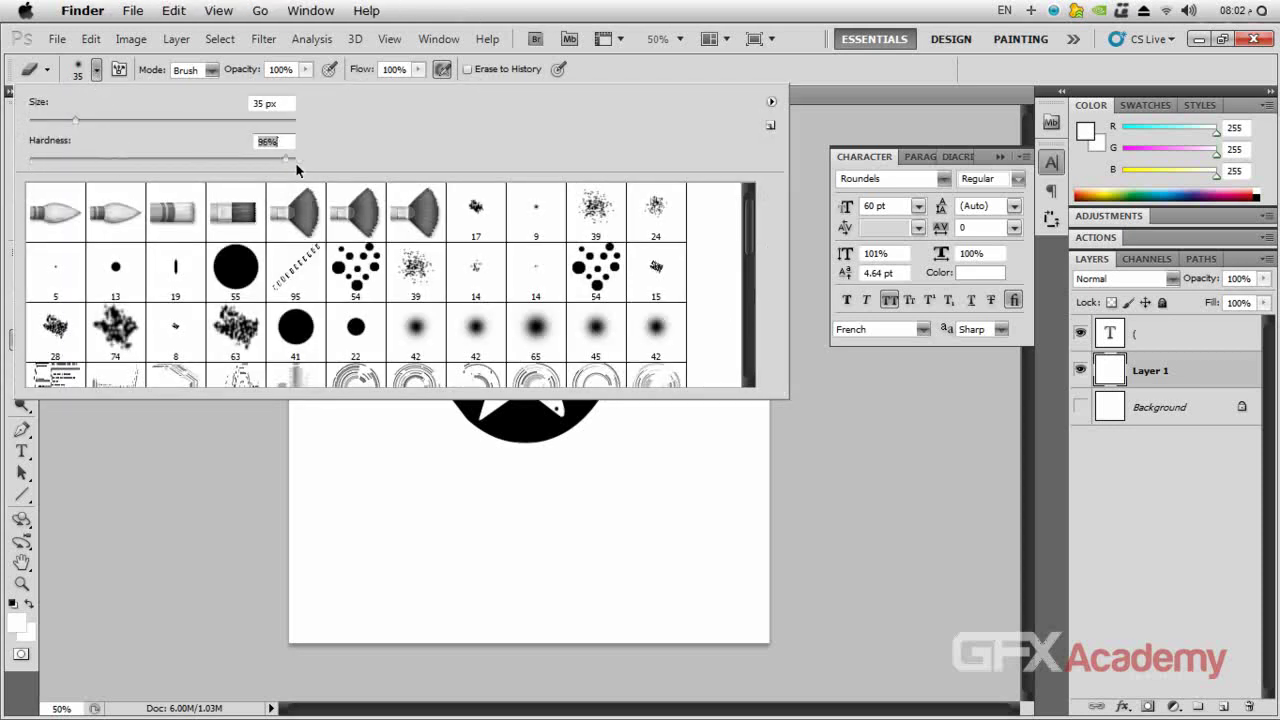
{"action": "left_click_drag", "start_coordinate": [189, 124], "coordinate": [247, 122]}
{"action": "left_click", "coordinate": [765, 71]}
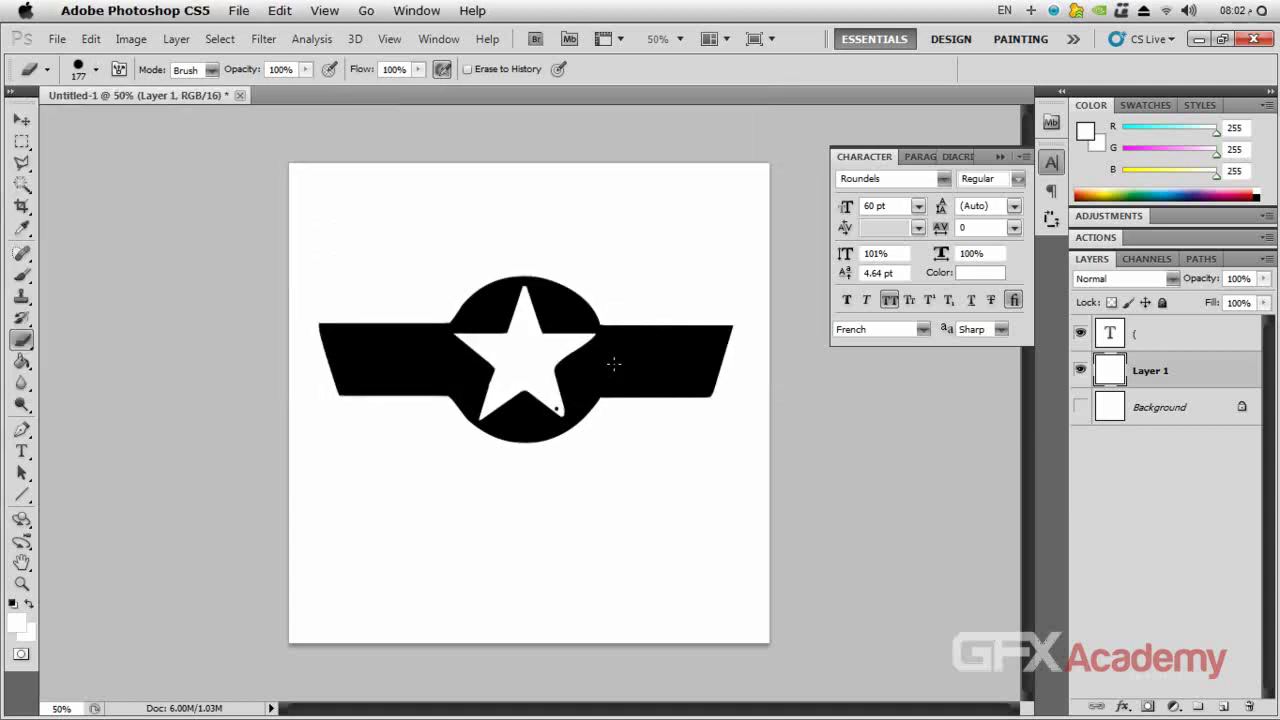
{"action": "left_click", "coordinate": [651, 607]}
{"action": "mouse_move", "coordinate": [689, 613]}
{"action": "left_mouse_down"}
{"action": "mouse_move", "coordinate": [614, 669]}
{"action": "mouse_move", "coordinate": [751, 509]}
{"action": "mouse_move", "coordinate": [680, 417]}
{"action": "mouse_move", "coordinate": [632, 418]}
{"action": "mouse_move", "coordinate": [714, 423]}
{"action": "mouse_move", "coordinate": [746, 277]}
{"action": "mouse_move", "coordinate": [737, 300]}
{"action": "mouse_move", "coordinate": [620, 162]}
{"action": "mouse_move", "coordinate": [337, 177]}
{"action": "mouse_move", "coordinate": [371, 183]}
{"action": "mouse_move", "coordinate": [291, 240]}
{"action": "mouse_move", "coordinate": [308, 587]}
{"action": "mouse_move", "coordinate": [369, 609]}
{"action": "mouse_move", "coordinate": [329, 554]}
{"action": "mouse_move", "coordinate": [617, 509]}
{"action": "mouse_move", "coordinate": [666, 464]}
{"action": "mouse_move", "coordinate": [569, 477]}
{"action": "mouse_move", "coordinate": [624, 433]}
{"action": "mouse_move", "coordinate": [569, 471]}
{"action": "mouse_move", "coordinate": [451, 474]}
{"action": "mouse_move", "coordinate": [503, 471]}
{"action": "mouse_move", "coordinate": [429, 434]}
{"action": "mouse_move", "coordinate": [363, 423]}
{"action": "mouse_move", "coordinate": [366, 474]}
{"action": "mouse_move", "coordinate": [378, 465]}
{"action": "mouse_move", "coordinate": [369, 220]}
{"action": "mouse_move", "coordinate": [423, 263]}
{"action": "mouse_move", "coordinate": [456, 265]}
{"action": "mouse_move", "coordinate": [463, 240]}
{"action": "mouse_move", "coordinate": [523, 231]}
{"action": "mouse_move", "coordinate": [626, 295]}
{"action": "mouse_move", "coordinate": [686, 313]}
{"action": "left_mouse_up"}
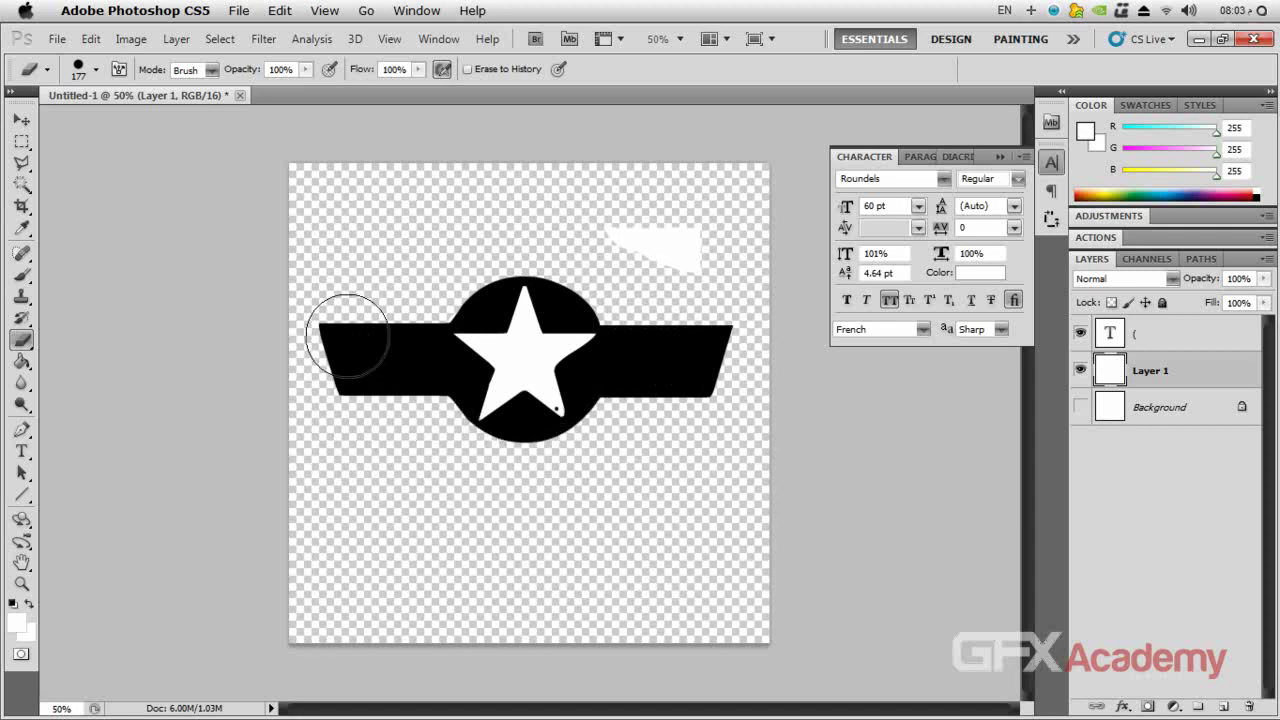
{"action": "mouse_move", "coordinate": [611, 195]}
{"action": "left_mouse_down"}
{"action": "mouse_move", "coordinate": [700, 243]}
{"action": "mouse_move", "coordinate": [700, 274]}
{"action": "left_mouse_up"}
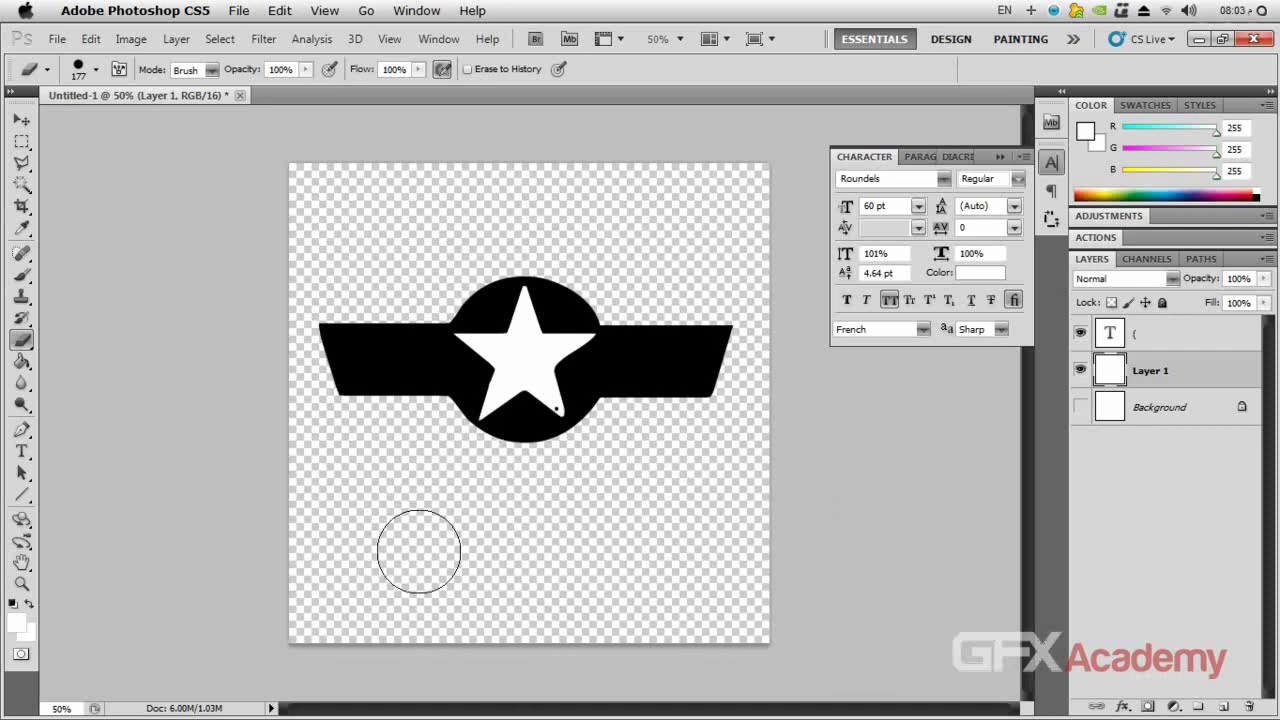
Add a new layer, fill it with grey #898989, and place it directly beneath Layer 1.
{"action": "left_click", "coordinate": [1211, 565]}
{"action": "left_click", "coordinate": [1223, 706]}
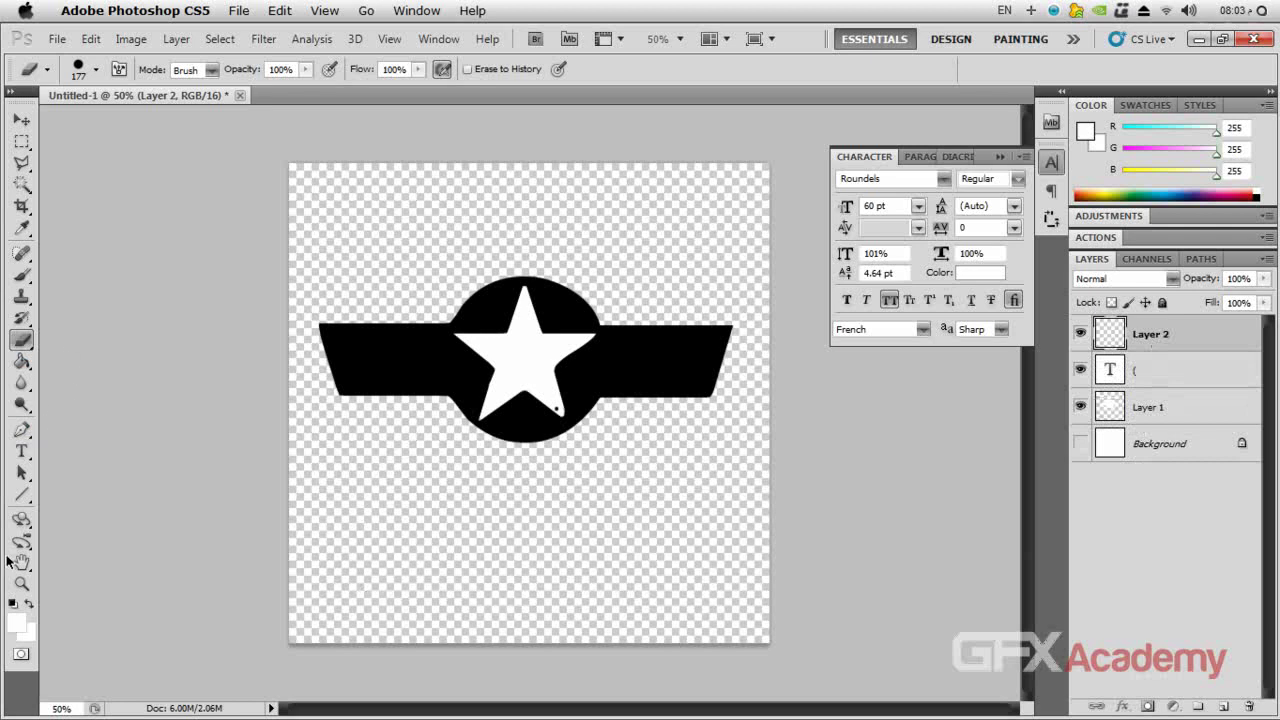
{"action": "left_click", "coordinate": [16, 622]}
{"action": "left_click", "coordinate": [138, 251]}
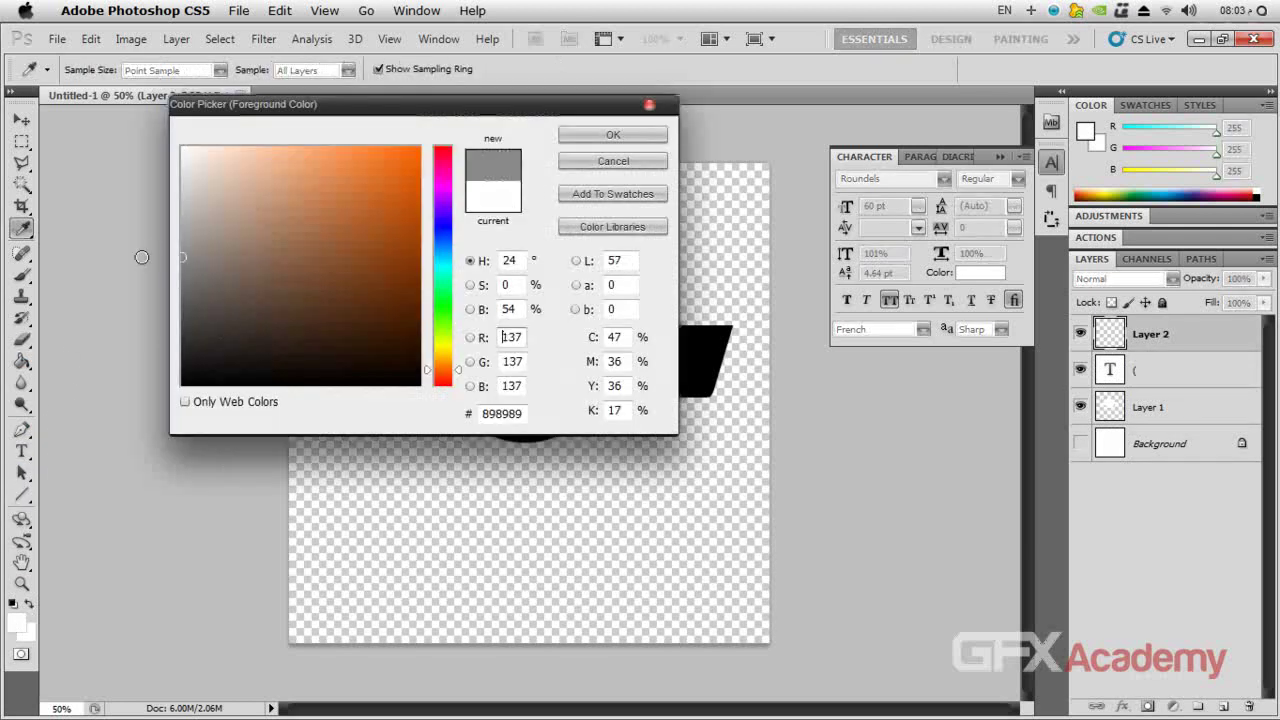
{"action": "left_click", "coordinate": [607, 134]}
{"action": "left_click", "coordinate": [22, 361]}
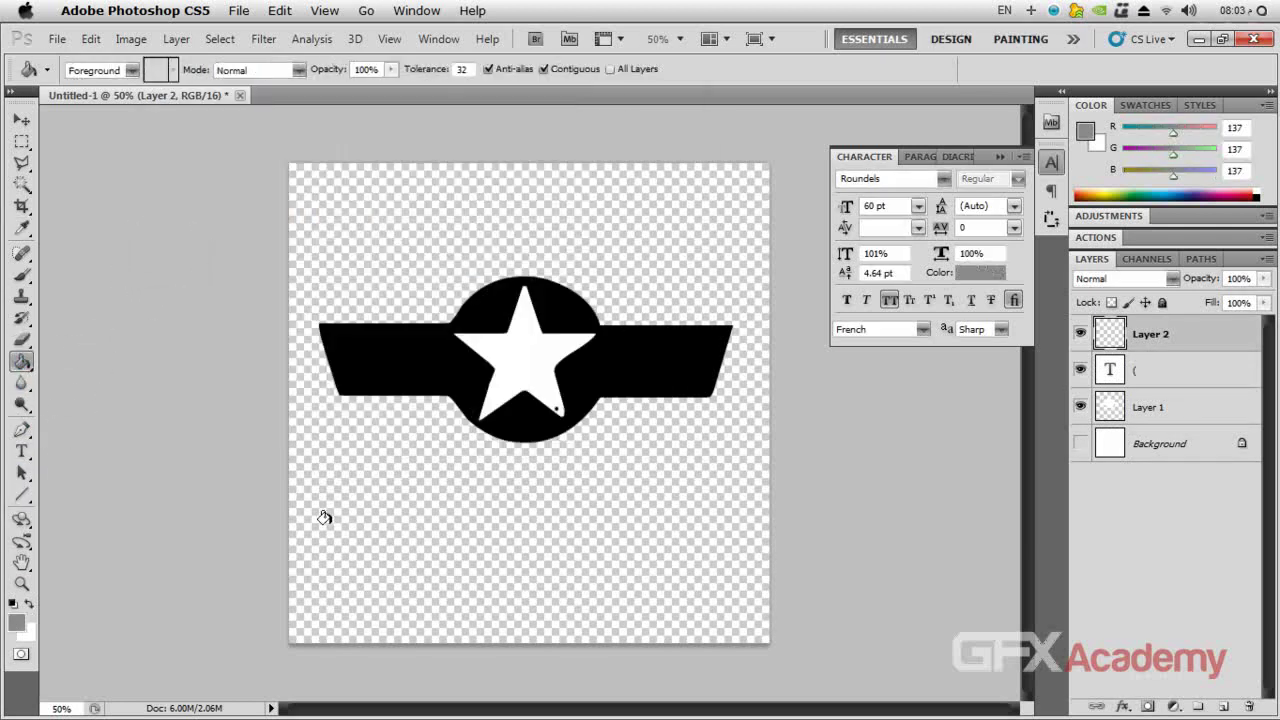
{"action": "left_click", "coordinate": [709, 499]}
{"action": "left_click_drag", "start_coordinate": [1176, 347], "coordinate": [1170, 424]}
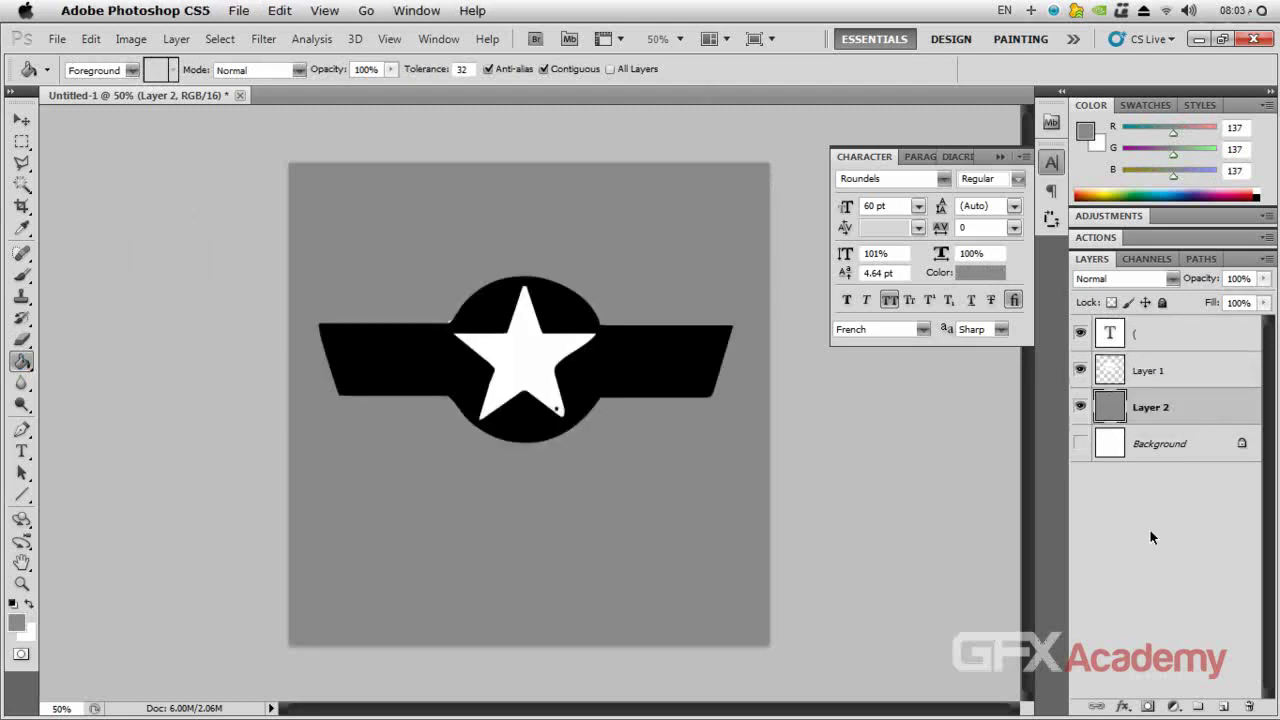
Erase the leftover white at the roundel's edge on Layer 1 and delete the grey Layer 2.
{"action": "left_click", "coordinate": [1137, 371]}
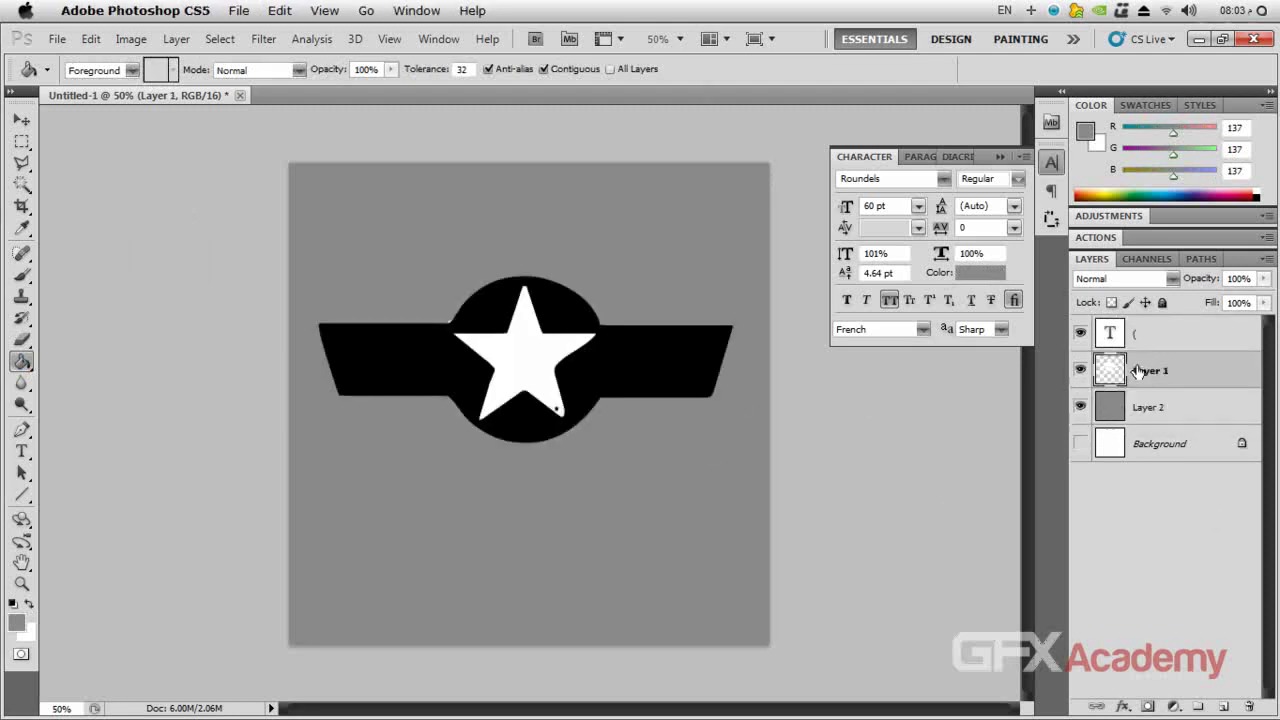
{"action": "left_click", "coordinate": [22, 339]}
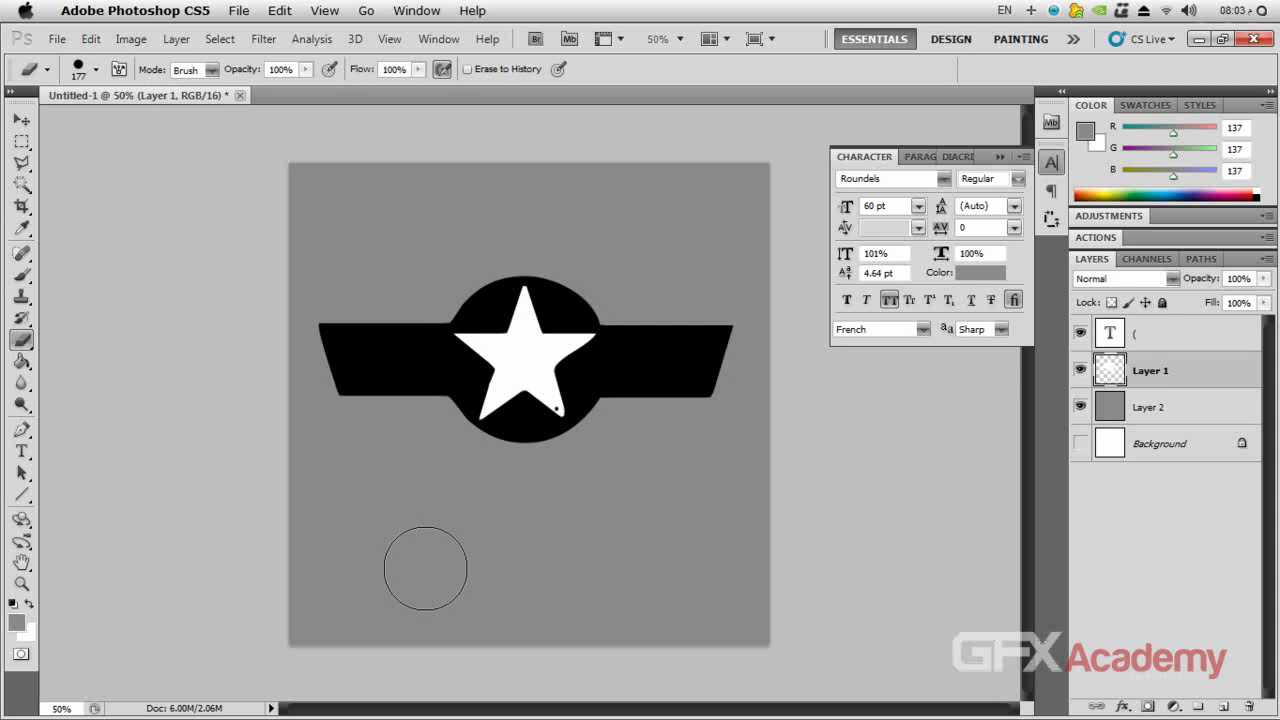
{"action": "left_click_drag", "start_coordinate": [1150, 408], "coordinate": [1249, 706]}
Merge the roundel text layer and Layer 1 into a single layer.
{"action": "left_click", "coordinate": [1160, 333]}
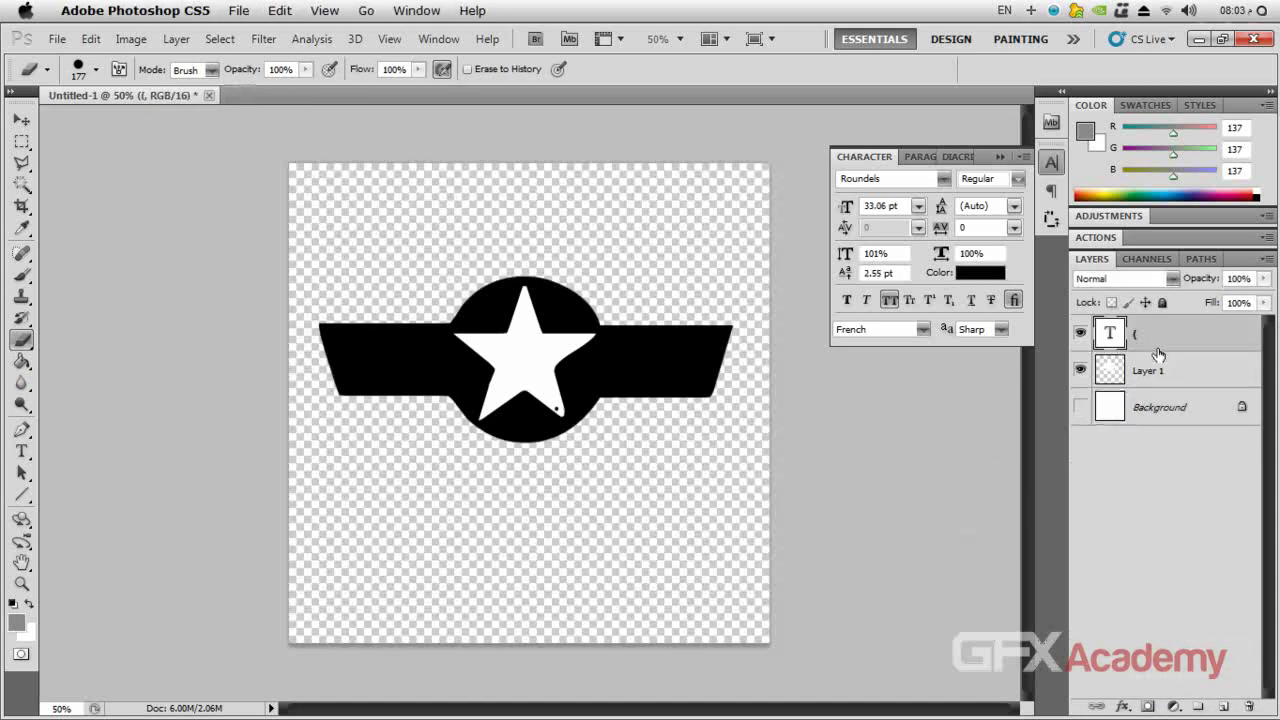
{"action": "left_click", "coordinate": [1186, 368], "text": "shift"}
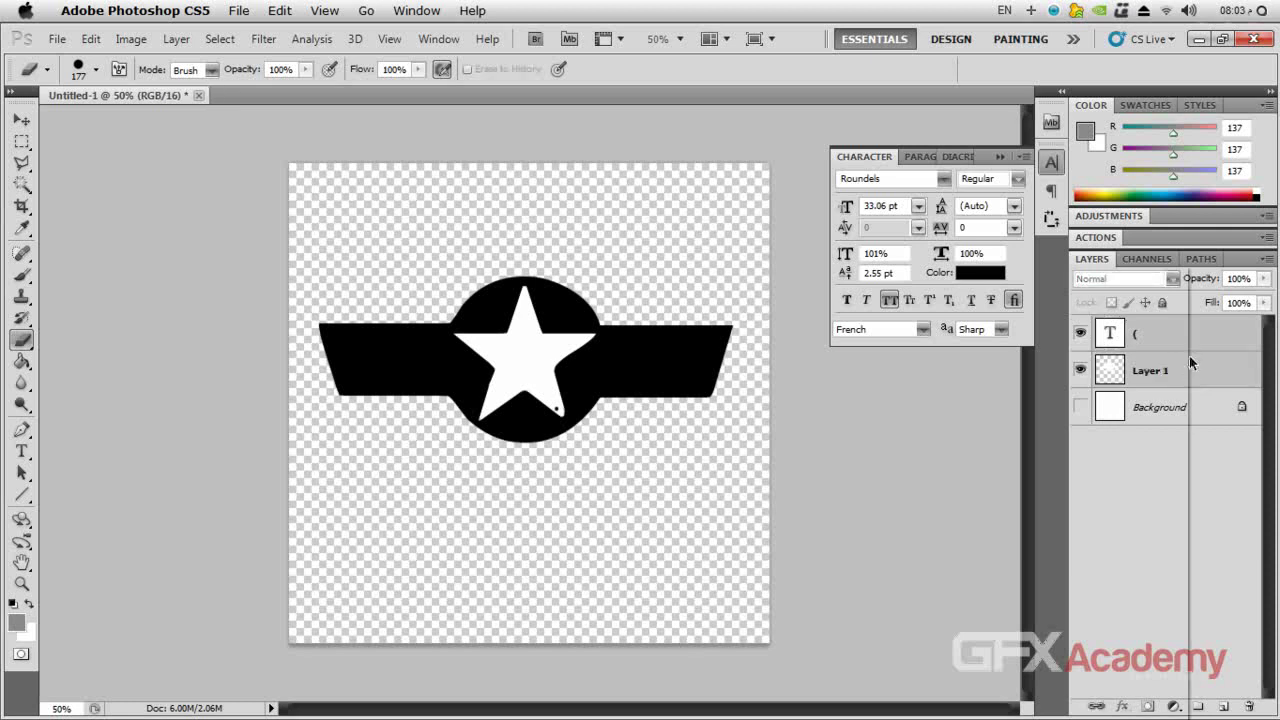
{"action": "right_click", "coordinate": [1188, 370]}
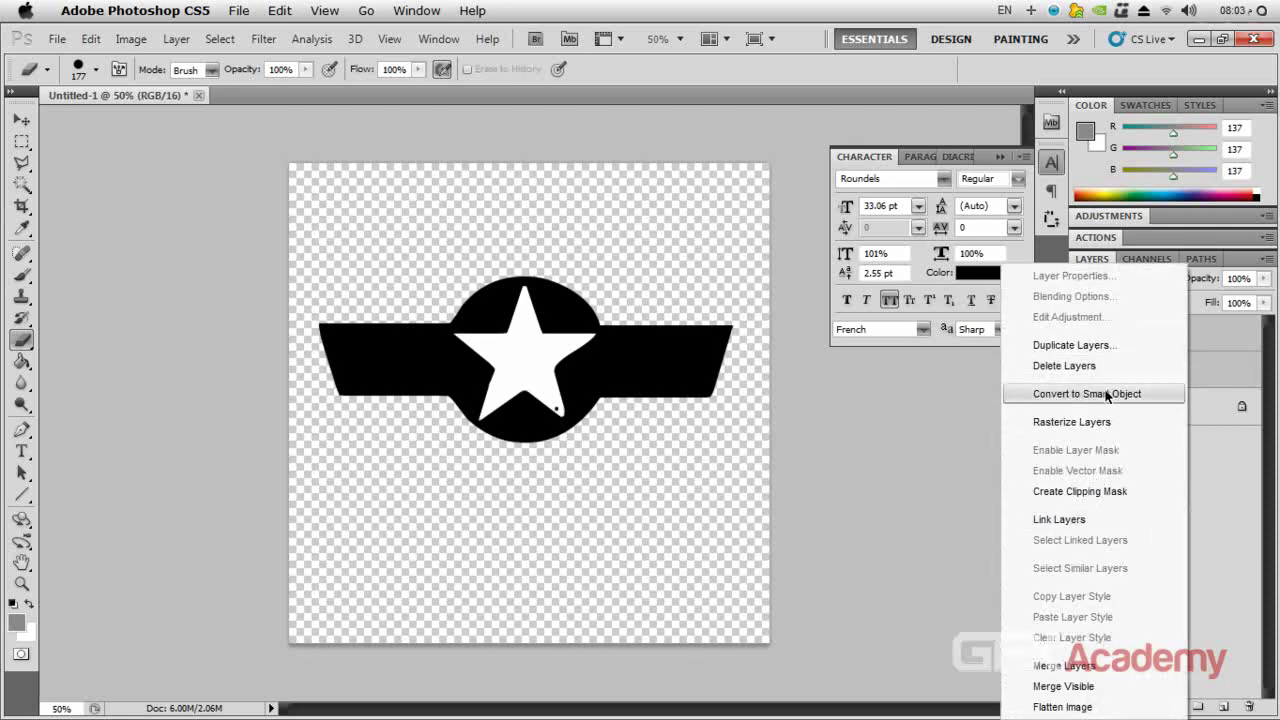
{"action": "left_click", "coordinate": [1076, 666]}
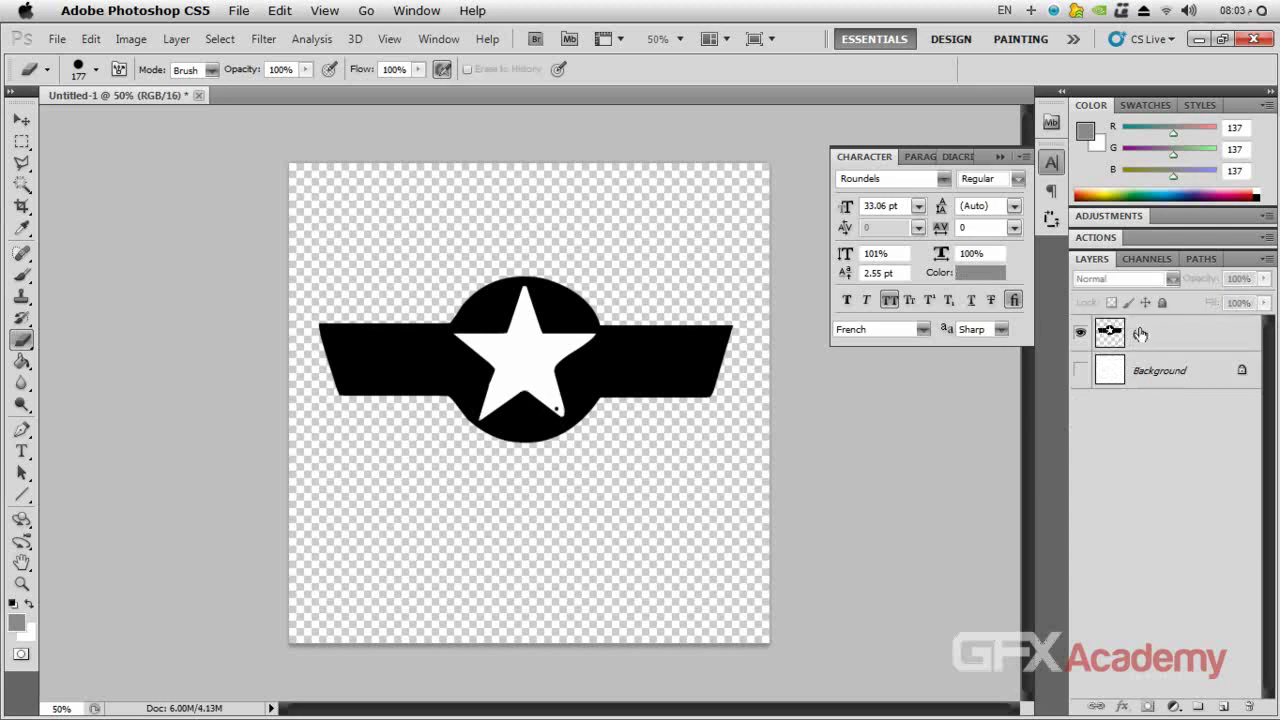
{"action": "left_click", "coordinate": [1148, 429]}
Save the roundel document as TailStar in Photoshop format in the tex folder and close Photoshop.
{"action": "key", "text": "ctrl+s"}
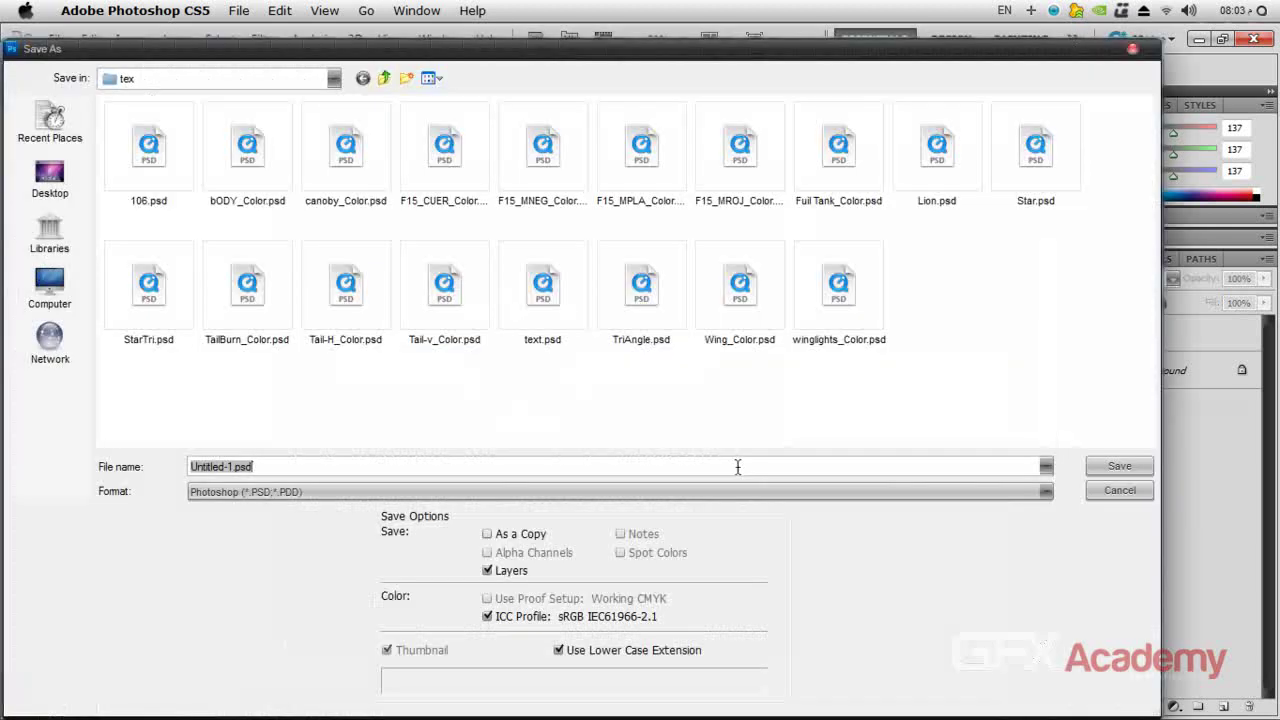
{"action": "type", "text": "TailStar"}
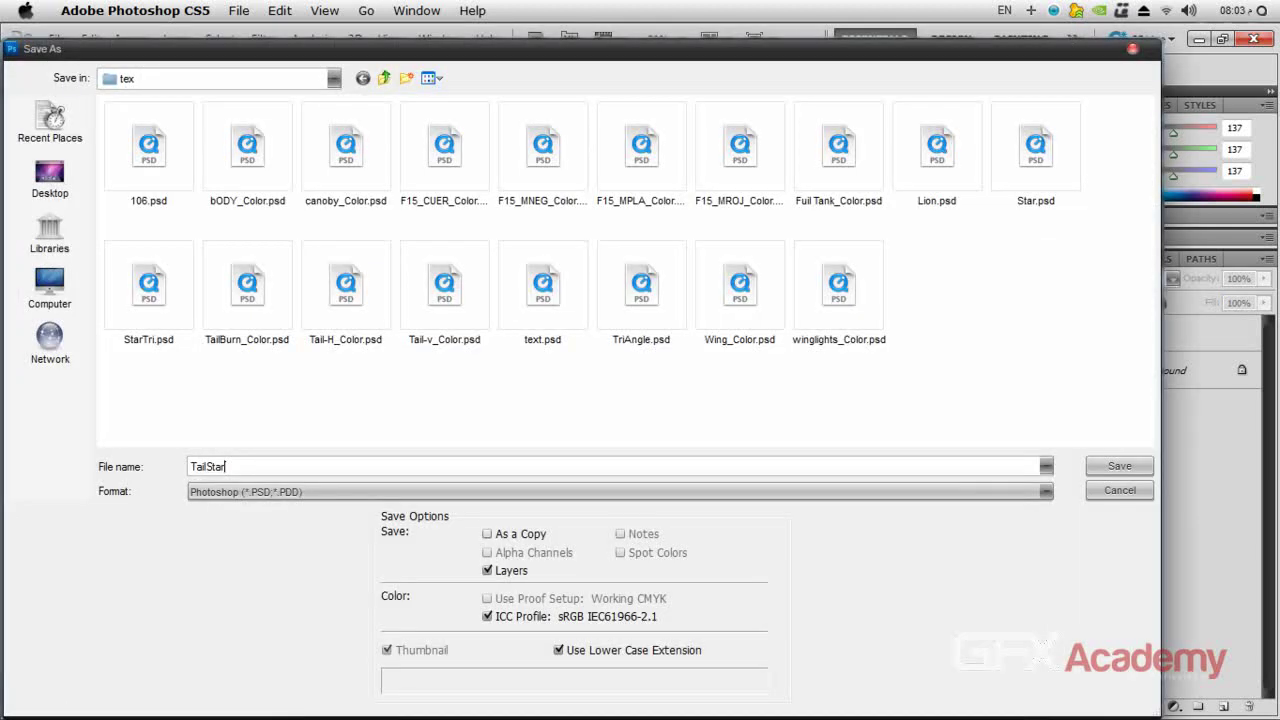
{"action": "key", "text": "Return"}
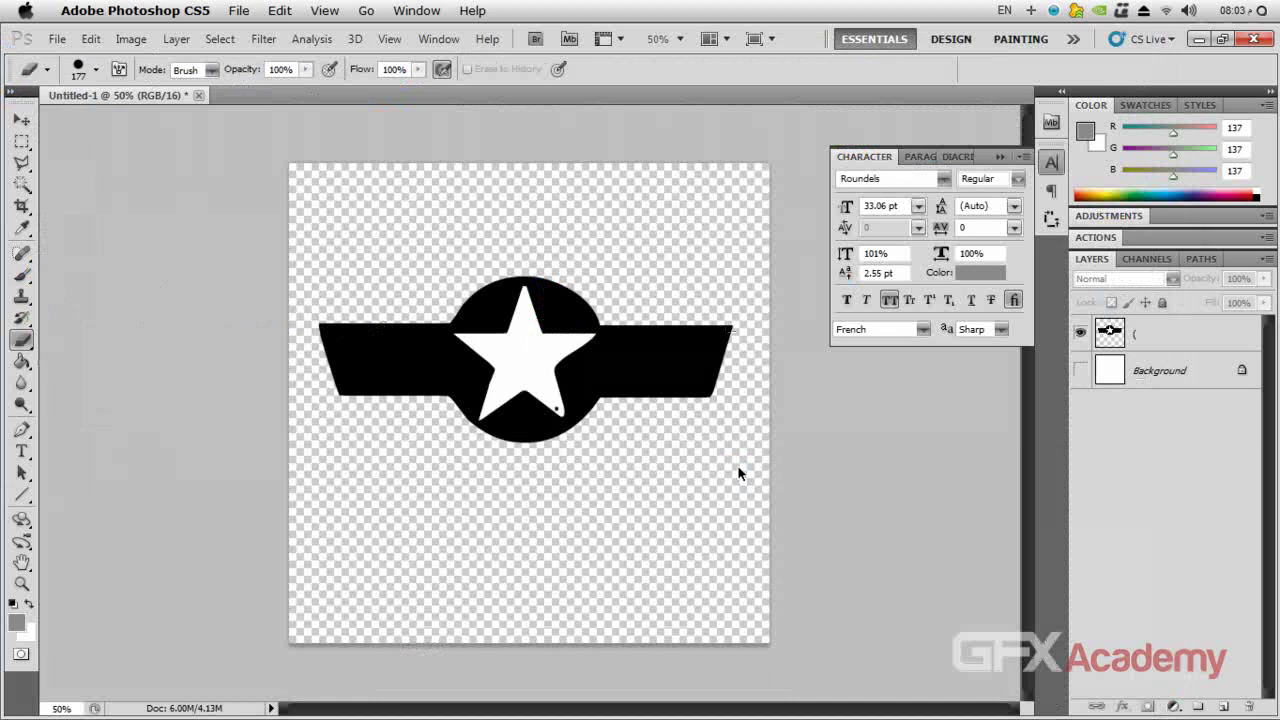
{"action": "left_click", "coordinate": [1251, 39]}
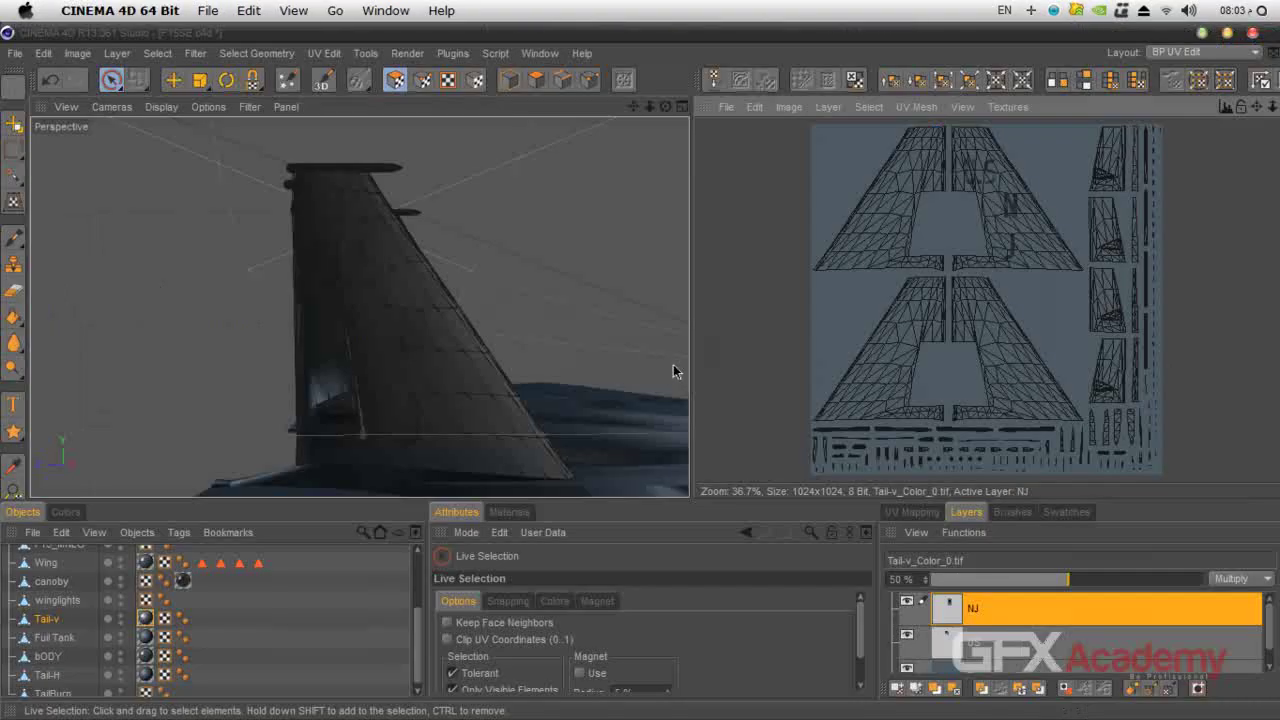
Open the TailStar.psd texture from the tex folder inside the Desktop's F15SE folder in Cinema 4D.
{"action": "left_click", "coordinate": [754, 106]}
{"action": "mouse_move", "coordinate": [726, 106]}
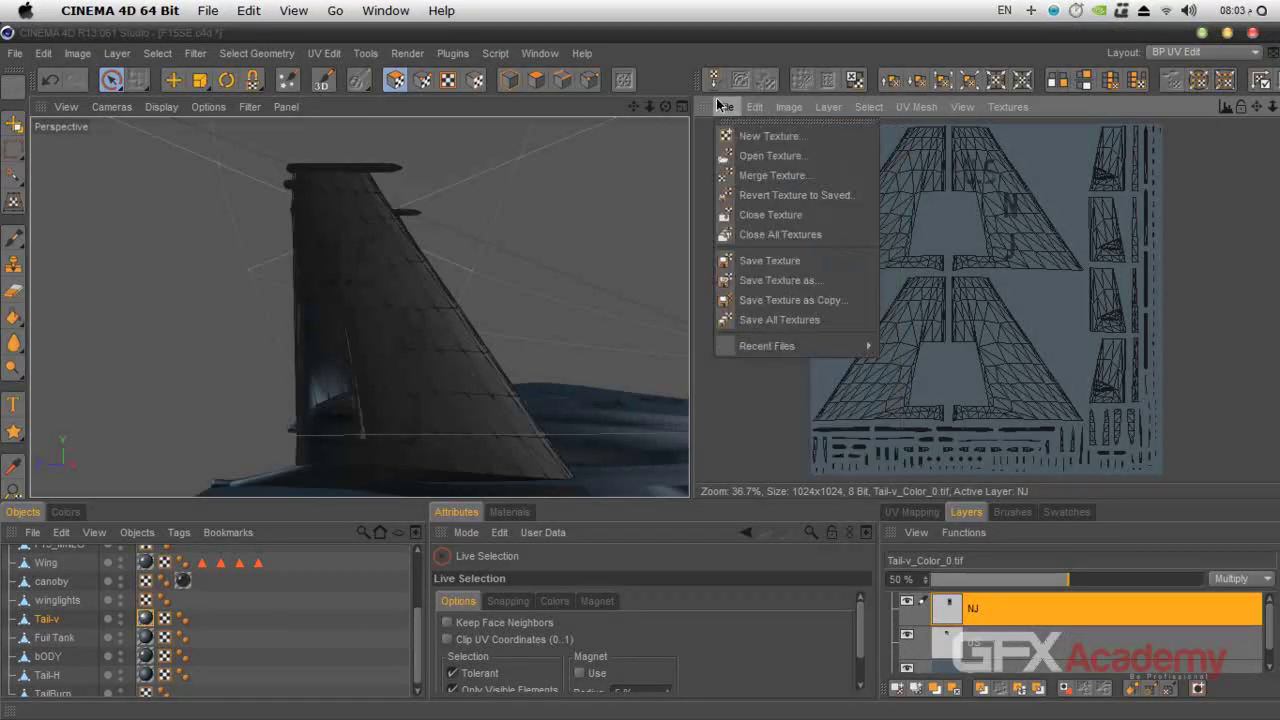
{"action": "left_click", "coordinate": [744, 156]}
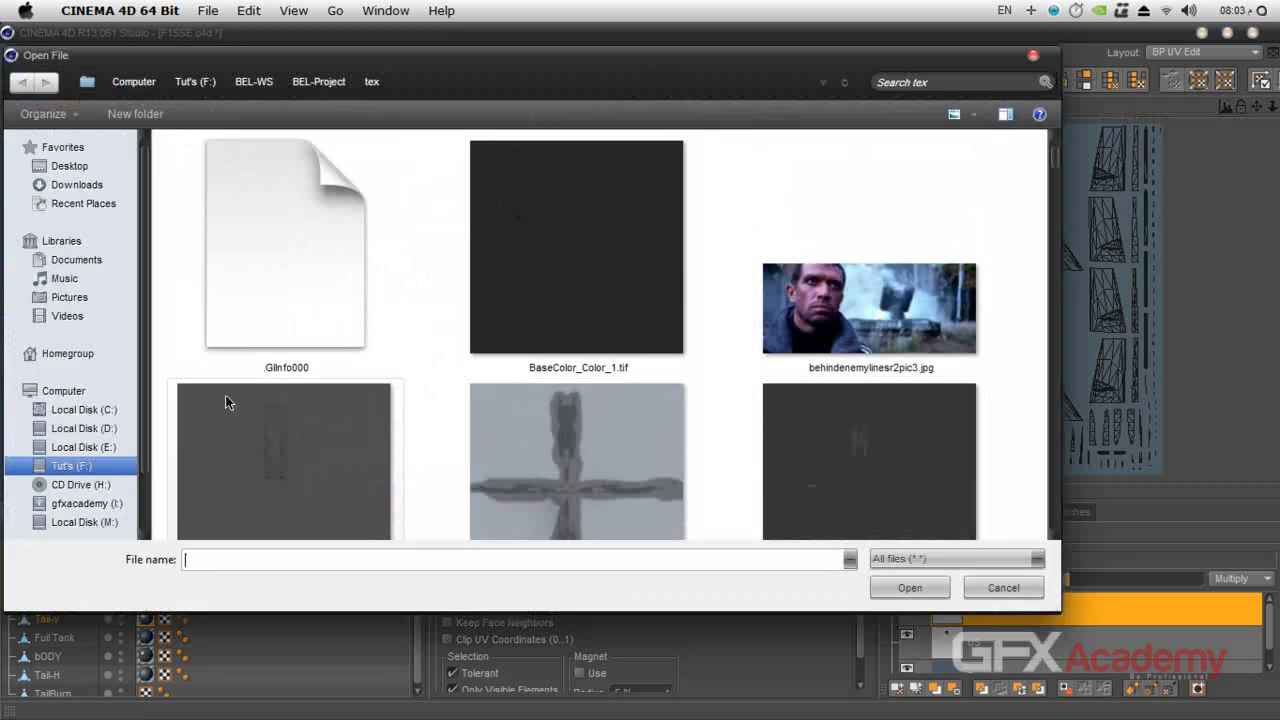
{"action": "left_click", "coordinate": [70, 166]}
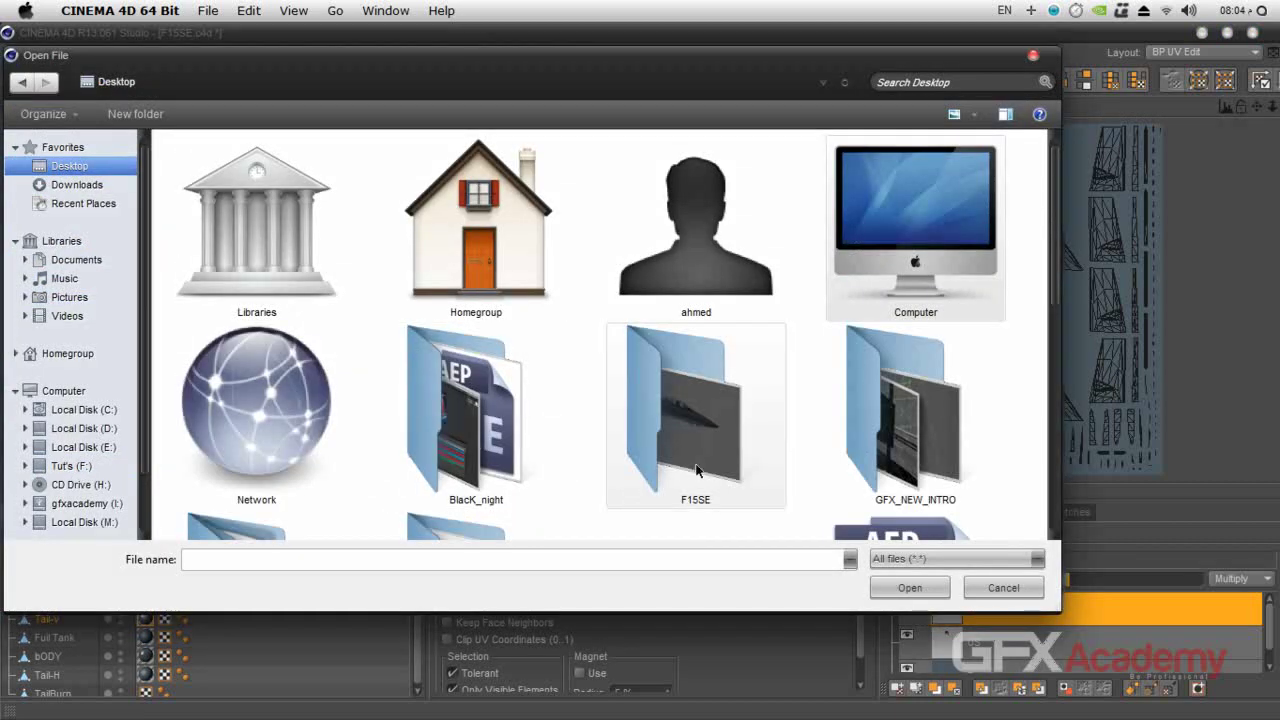
{"action": "double_click", "coordinate": [695, 456]}
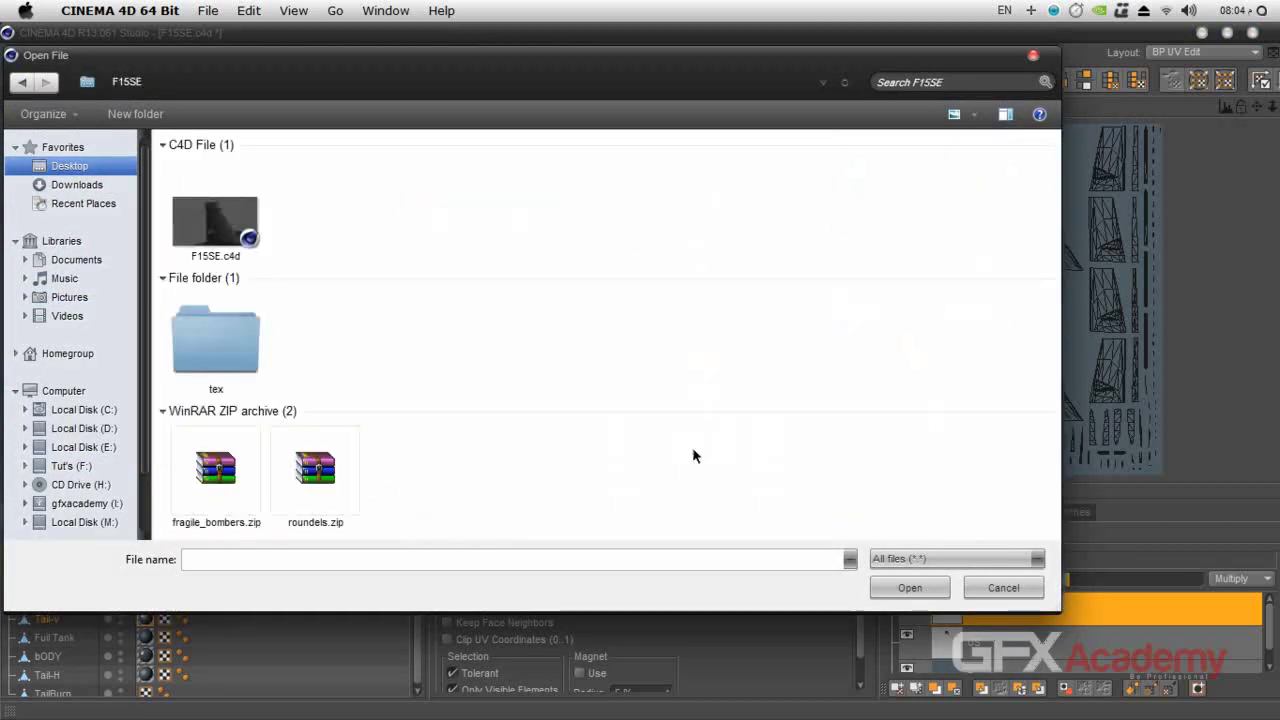
{"action": "double_click", "coordinate": [237, 357]}
{"action": "scroll", "coordinate": [780, 422], "scroll_direction": "down", "scroll_amount": 3}
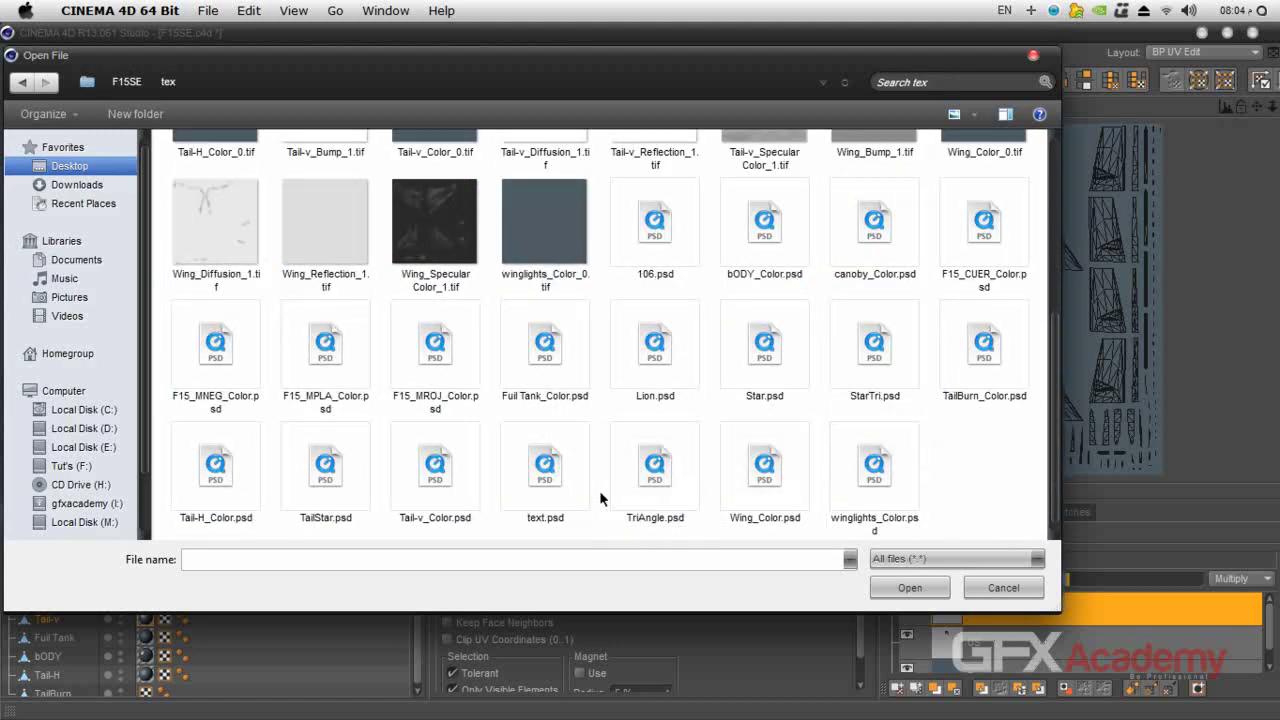
{"action": "left_click", "coordinate": [325, 482]}
{"action": "left_click", "coordinate": [887, 597]}
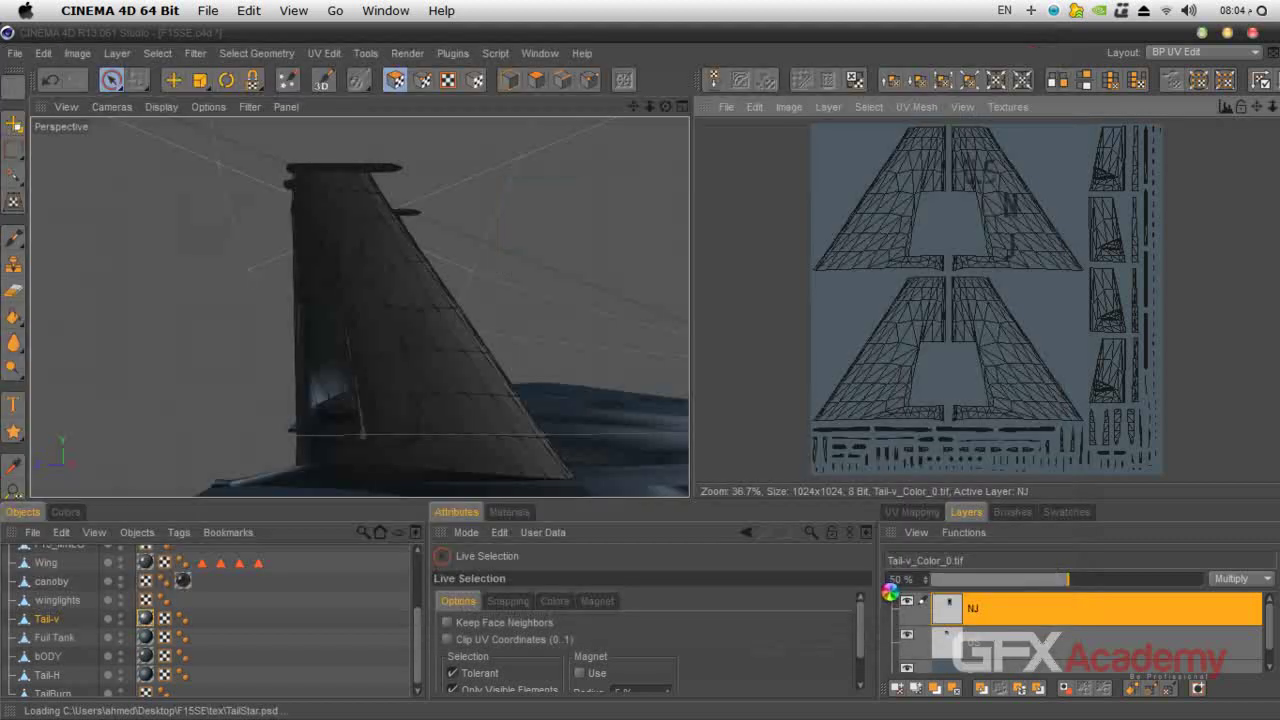
Select the entire TailStar.psd roundel layer and copy it.
{"action": "left_click", "coordinate": [868, 107]}
{"action": "left_click", "coordinate": [754, 107]}
{"action": "left_click", "coordinate": [766, 222]}
Display the Tail-v_Color_0.tif texture and paste the copied roundel into it as a new layer.
{"action": "left_click", "coordinate": [1001, 109]}
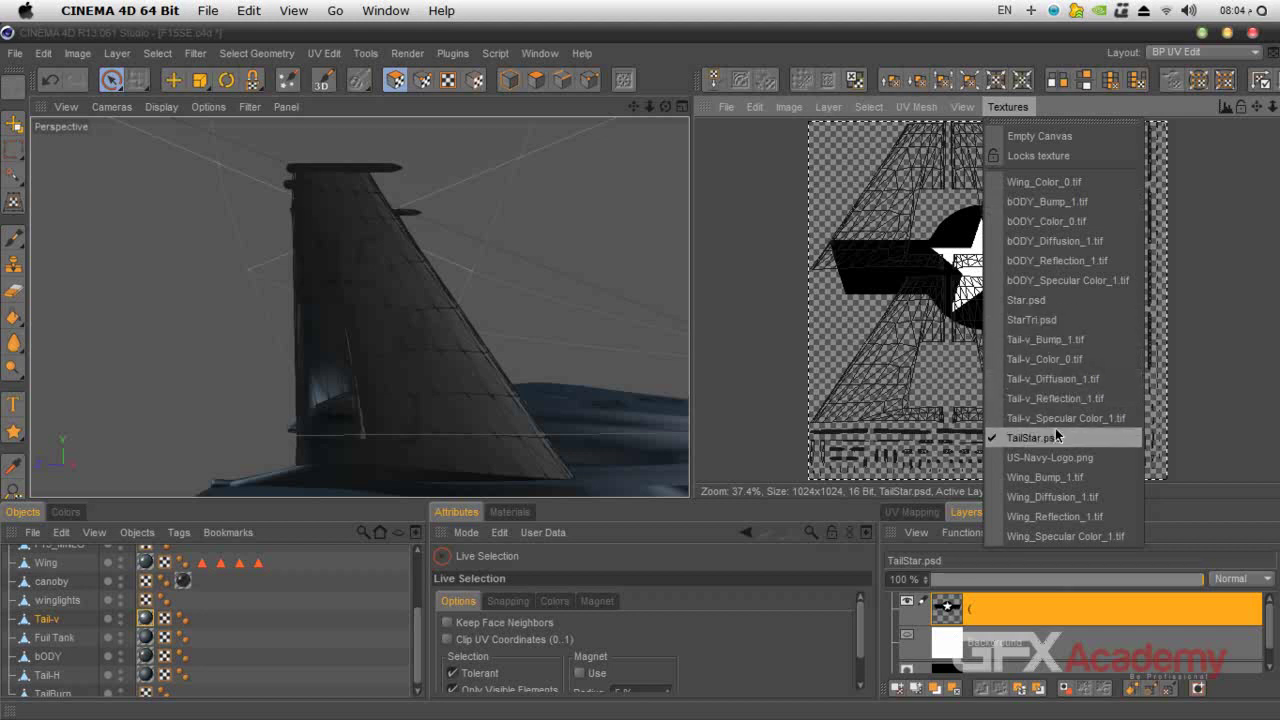
{"action": "left_click", "coordinate": [1045, 359]}
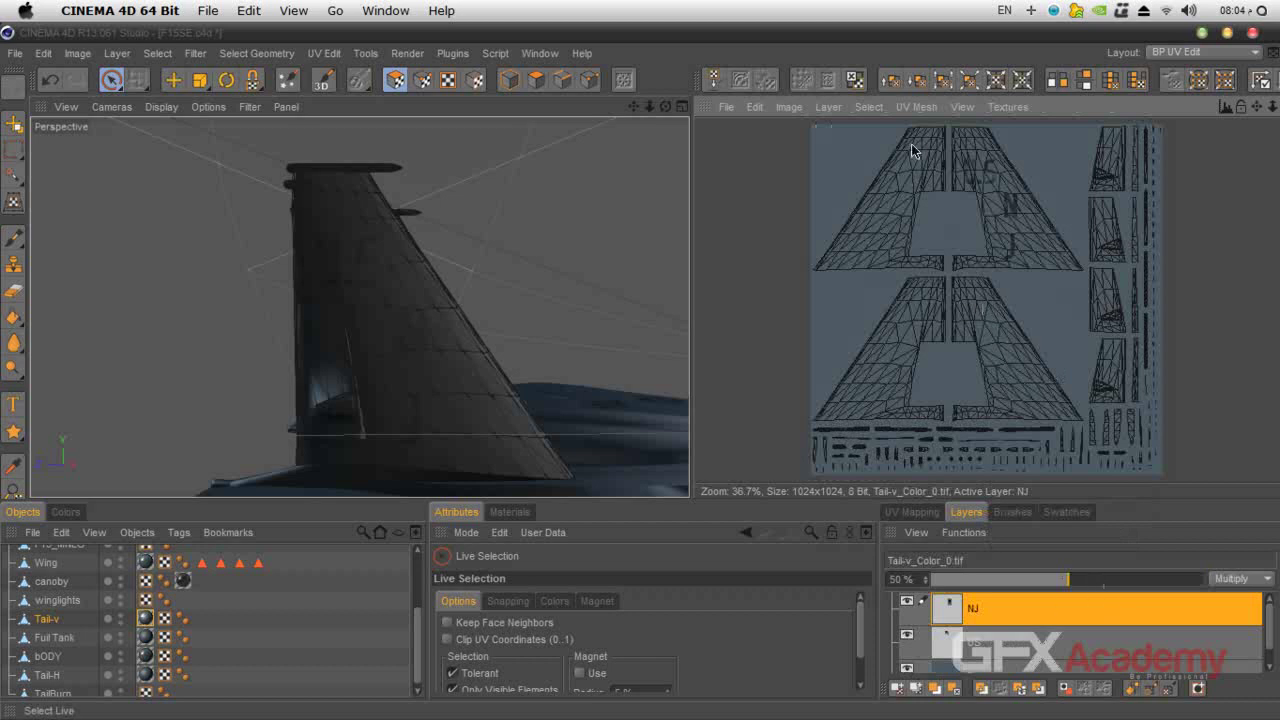
{"action": "left_click", "coordinate": [754, 107]}
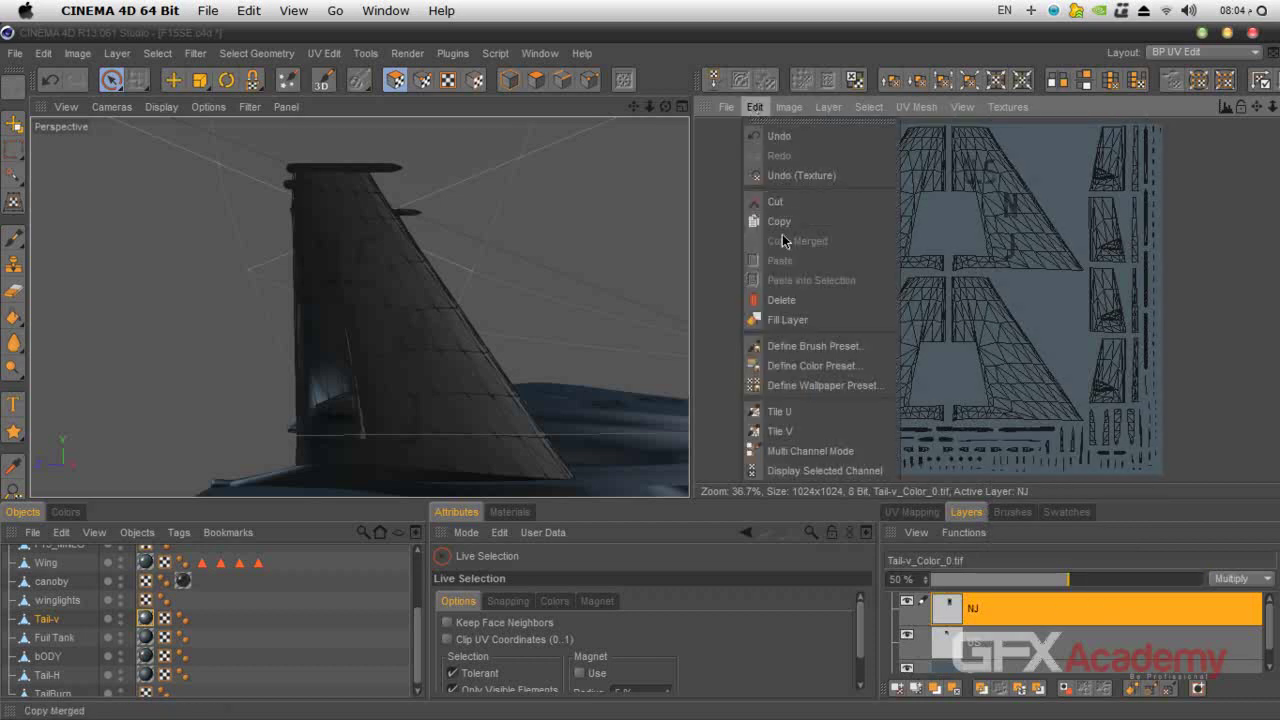
{"action": "left_click", "coordinate": [13, 237]}
{"action": "left_click", "coordinate": [13, 237]}
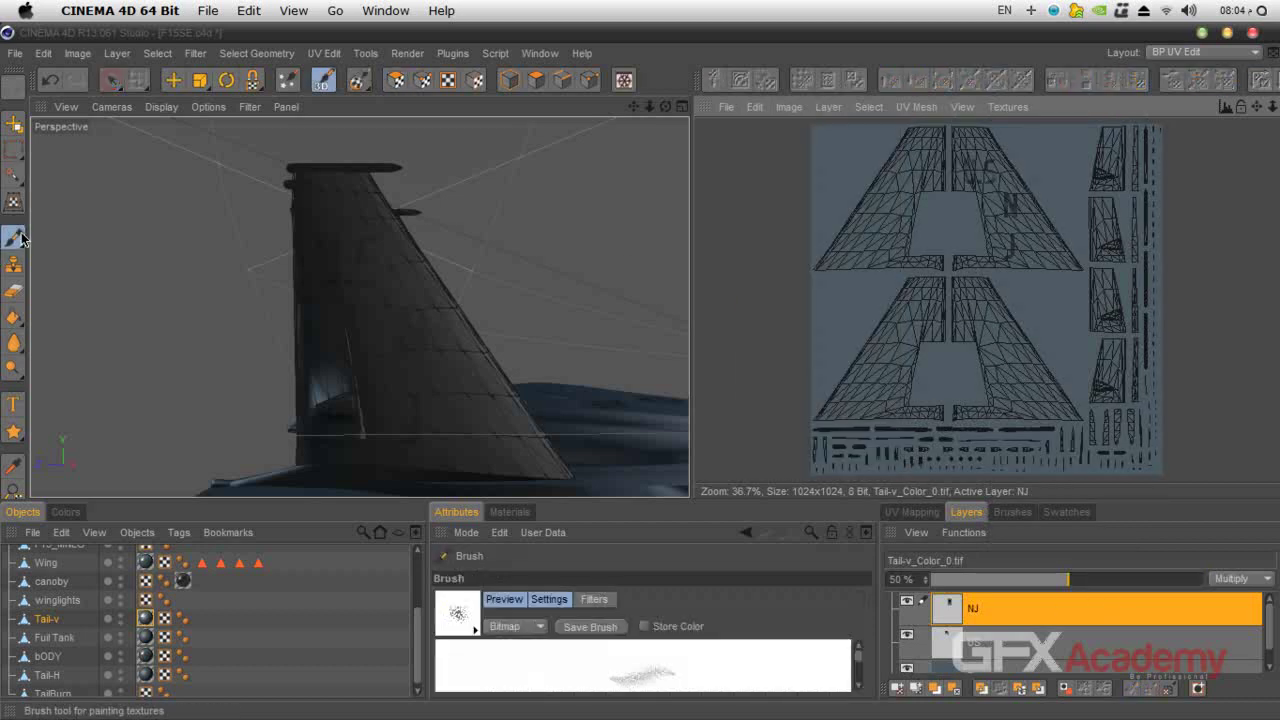
{"action": "left_click", "coordinate": [760, 107]}
{"action": "left_click", "coordinate": [812, 230]}
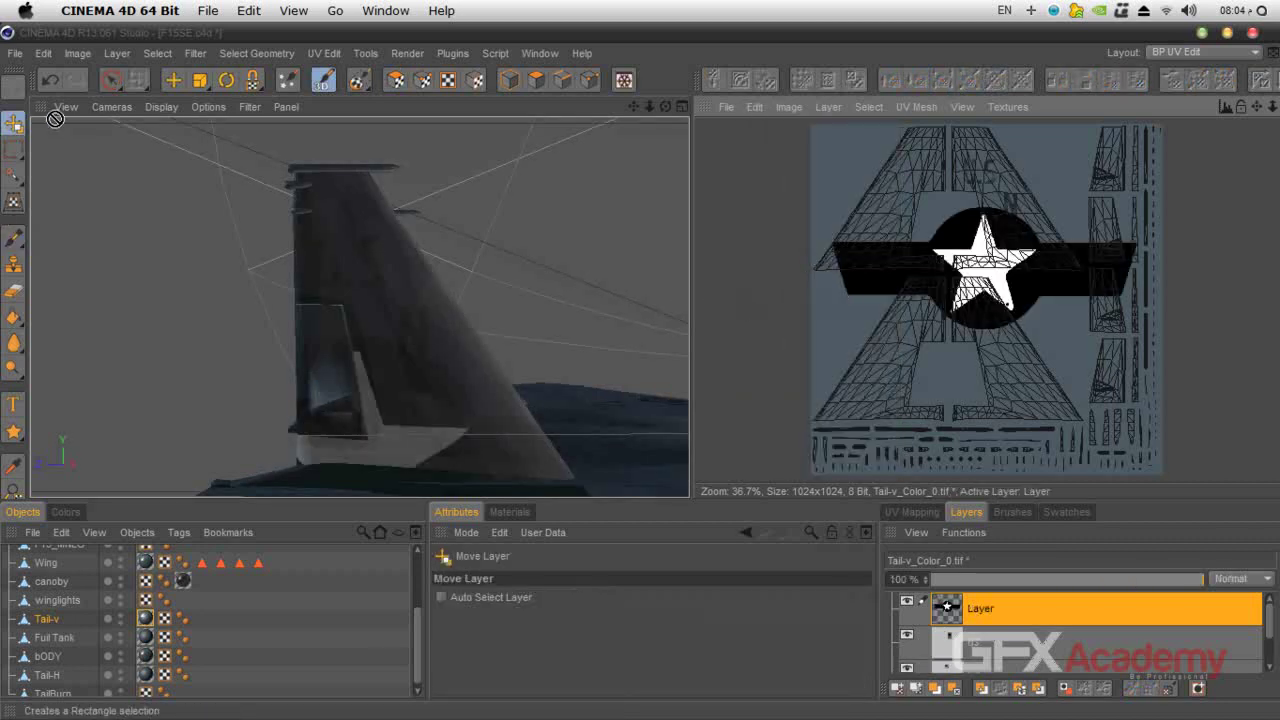
Scale the pasted roundel down to a small marking with Transform Bitmap.
{"action": "left_click", "coordinate": [14, 203]}
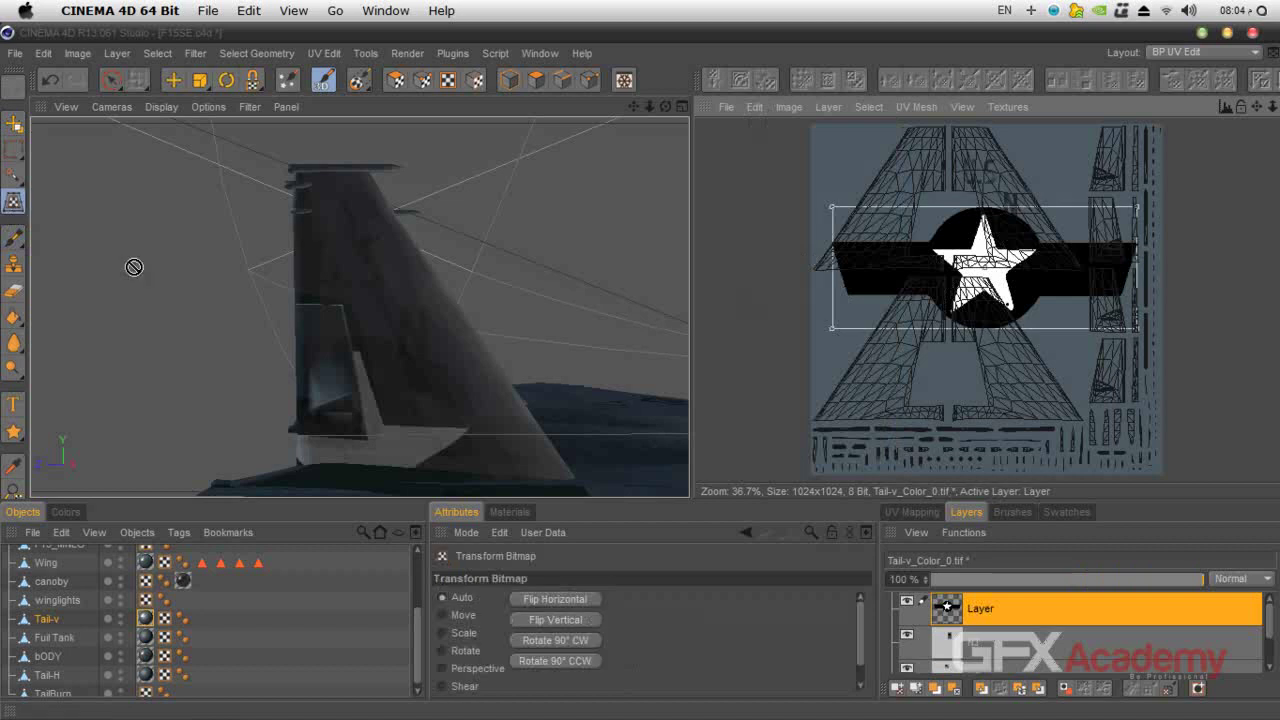
{"action": "left_click_drag", "start_coordinate": [1138, 212], "coordinate": [867, 316]}
{"action": "left_click_drag", "start_coordinate": [1258, 110], "coordinate": [971, 318]}
{"action": "scroll", "coordinate": [888, 382], "scroll_direction": "up", "scroll_amount": 2}
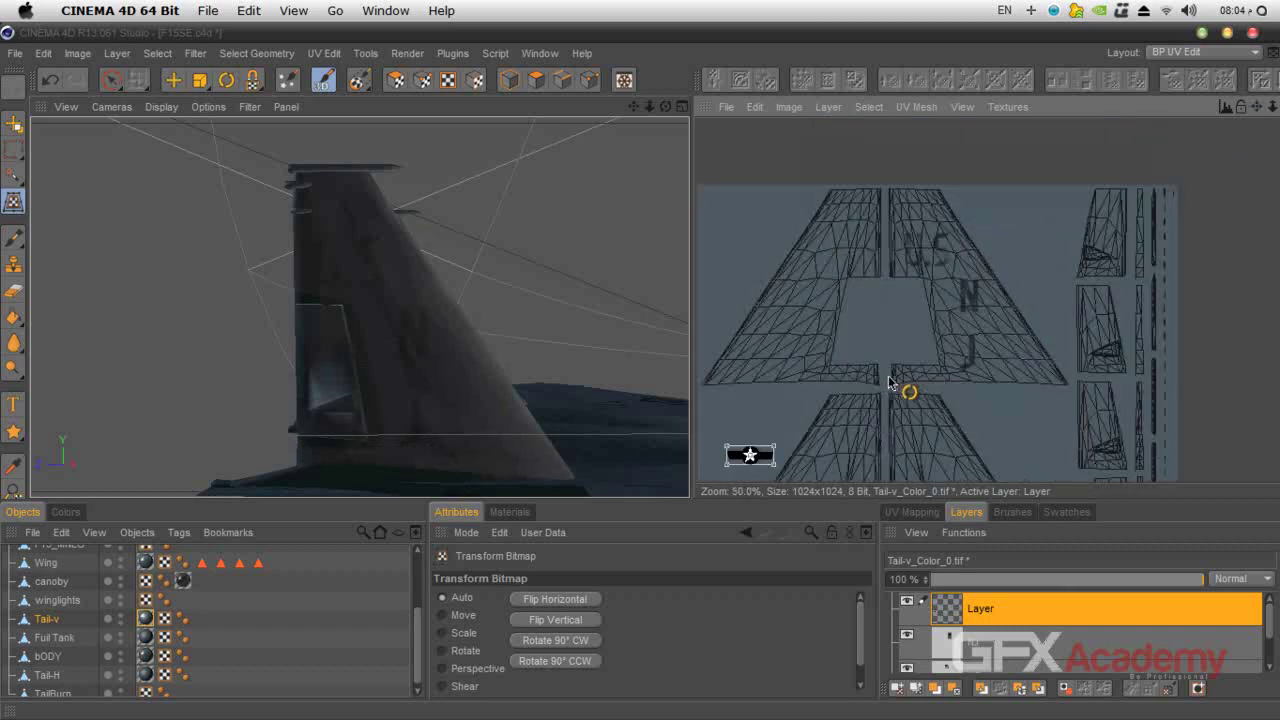
{"action": "scroll", "coordinate": [888, 382], "scroll_direction": "up", "scroll_amount": 2}
{"action": "middle_click_drag", "start_coordinate": [697, 377], "coordinate": [897, 260], "text": "alt"}
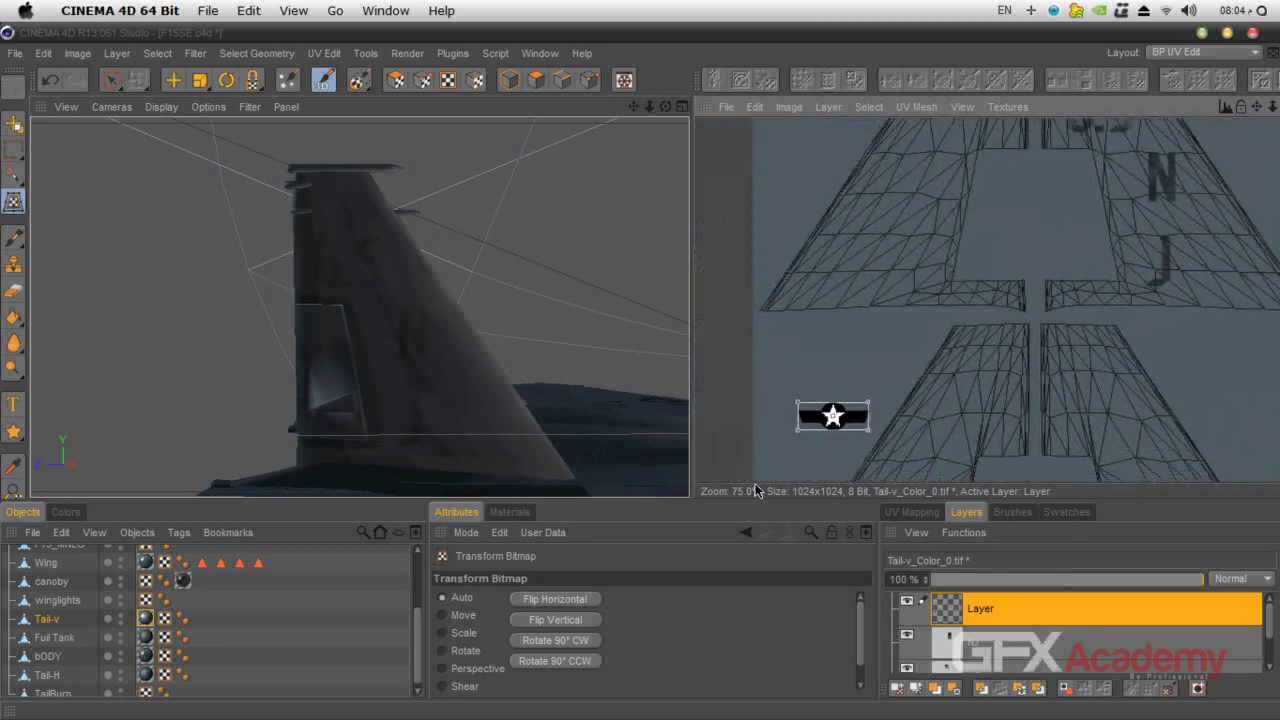
Place the roundel at the top of the tail fin's UV area, just above the U.S lettering, and apply the transform.
{"action": "left_click_drag", "start_coordinate": [835, 422], "coordinate": [1092, 212]}
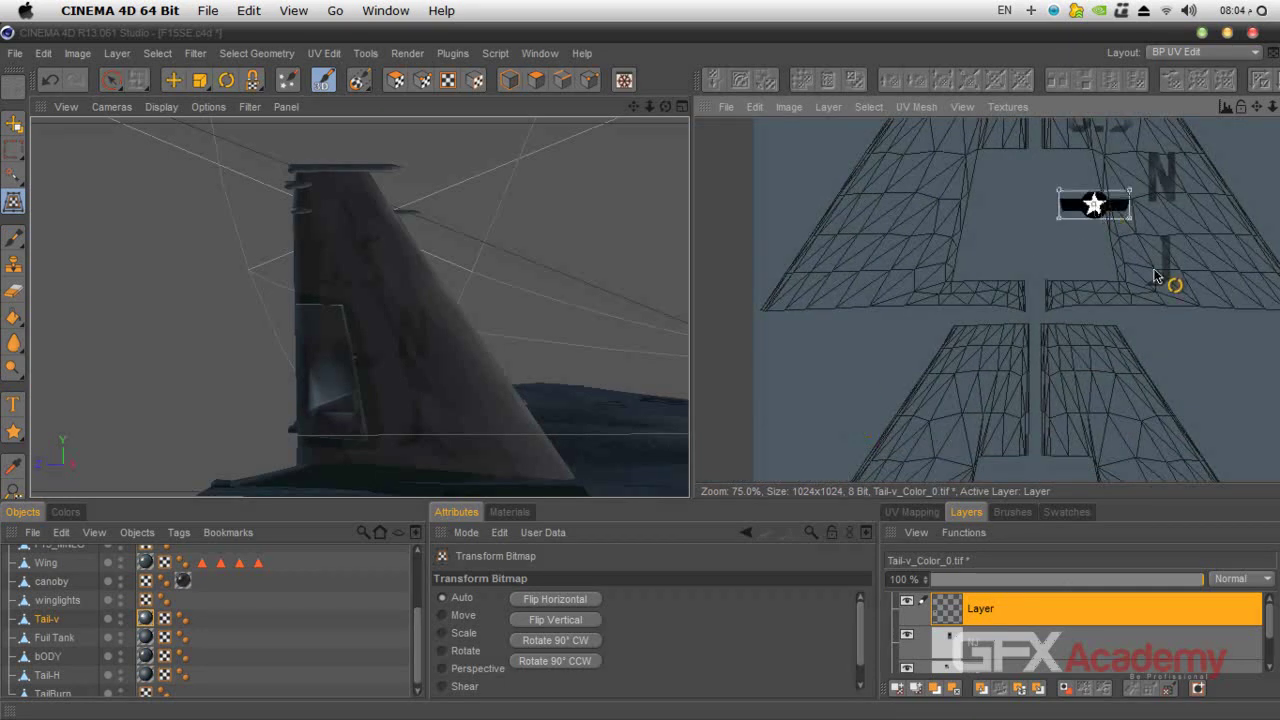
{"action": "scroll", "coordinate": [1155, 275], "scroll_direction": "up", "scroll_amount": 1}
{"action": "middle_click_drag", "start_coordinate": [1104, 255], "coordinate": [935, 475], "text": "alt"}
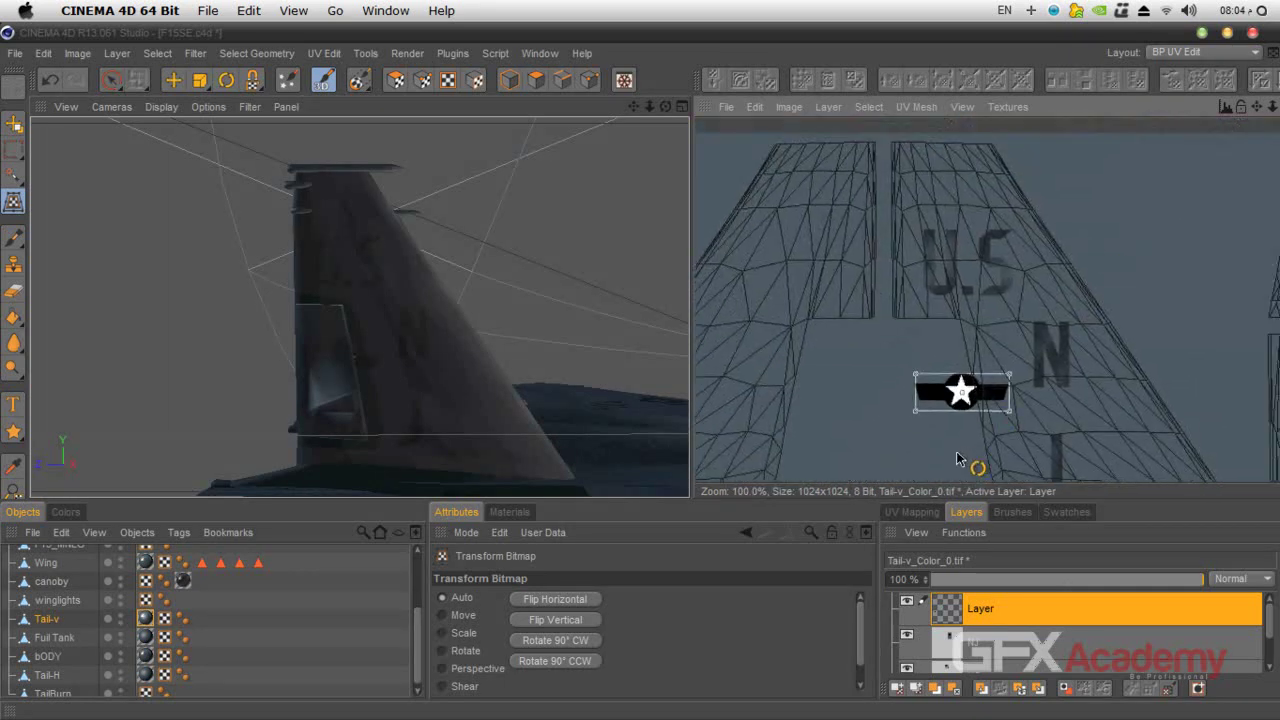
{"action": "left_click_drag", "start_coordinate": [960, 393], "coordinate": [955, 179]}
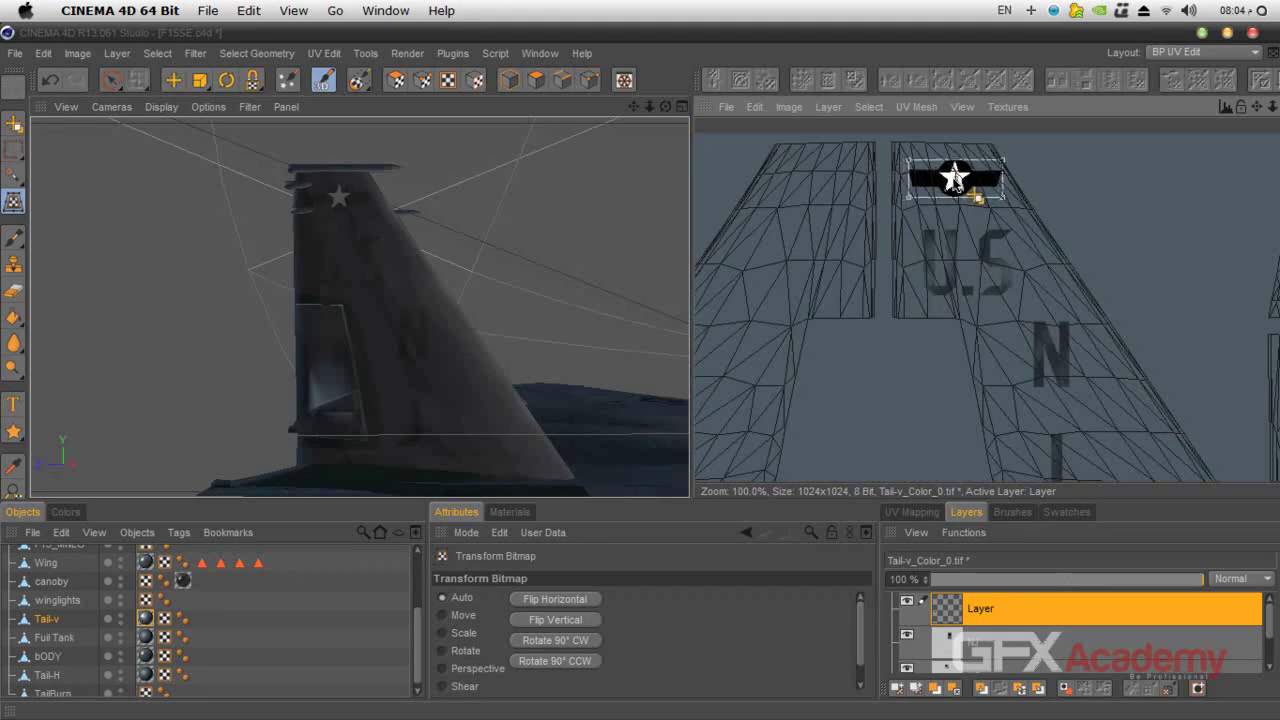
{"action": "left_click_drag", "start_coordinate": [955, 179], "coordinate": [952, 178]}
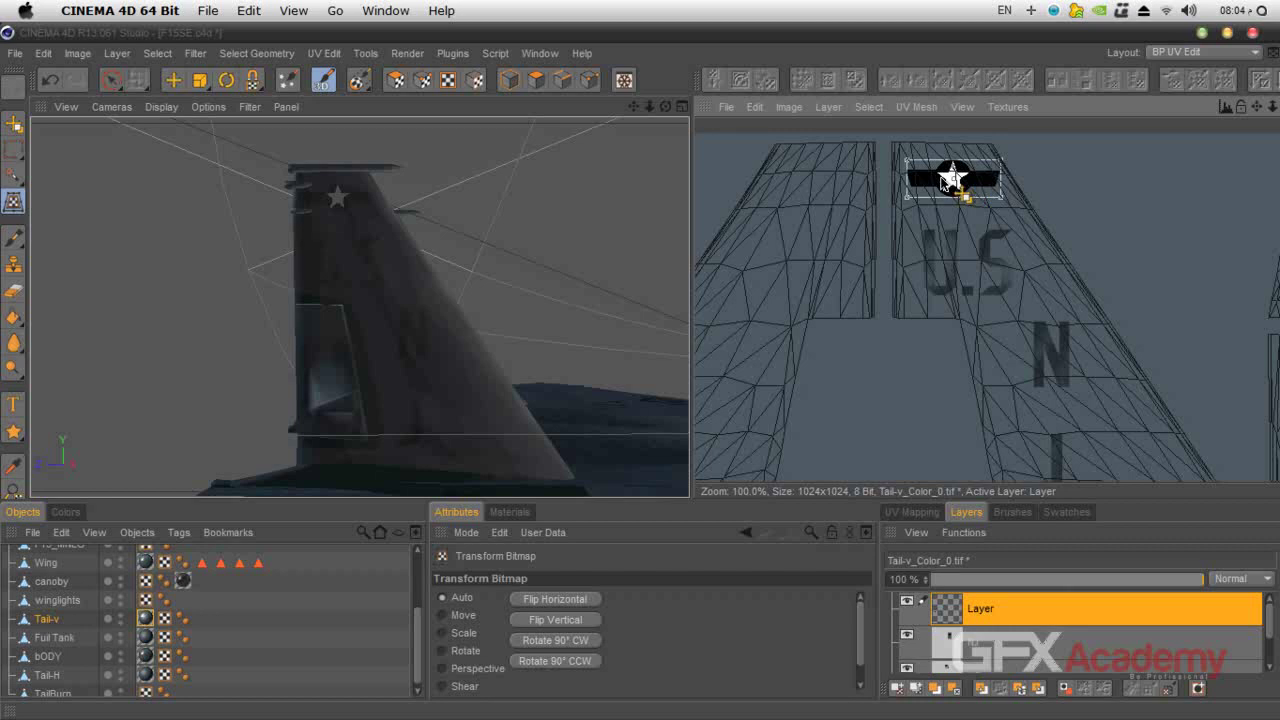
{"action": "key", "text": "space"}
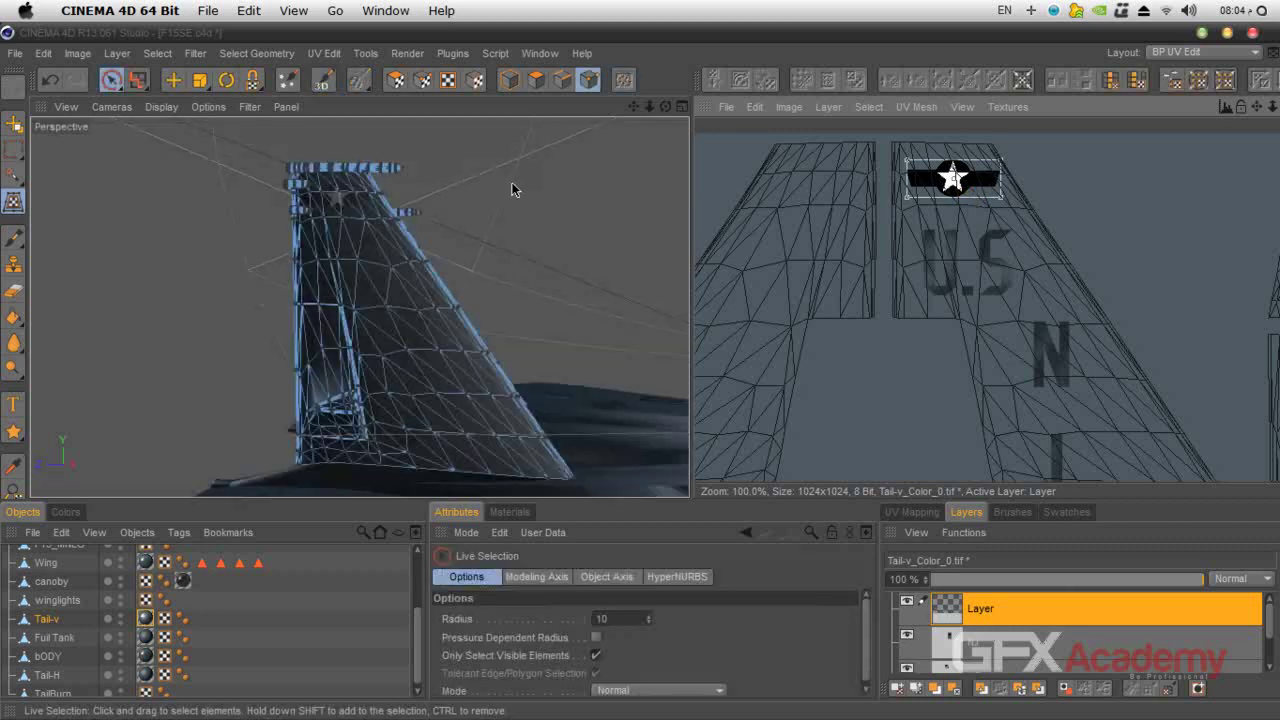
{"action": "key", "text": "Return"}
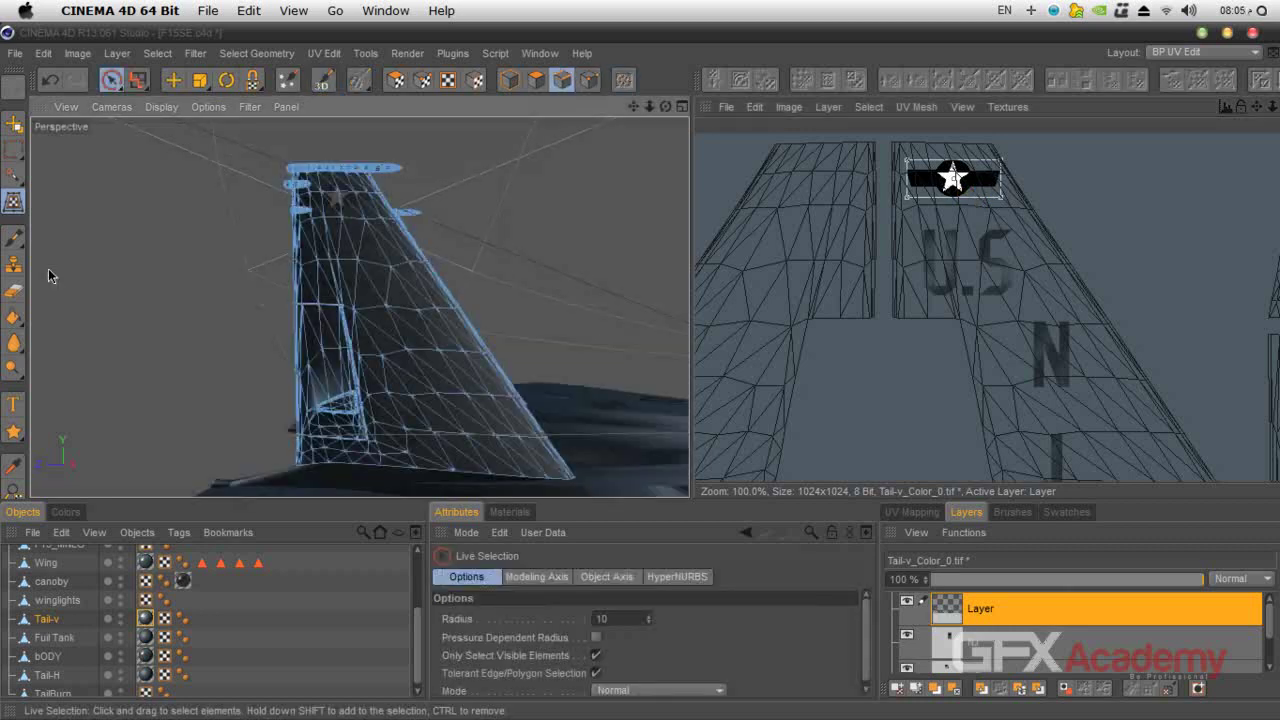
{"action": "left_click", "coordinate": [18, 123]}
{"action": "left_click", "coordinate": [578, 444]}
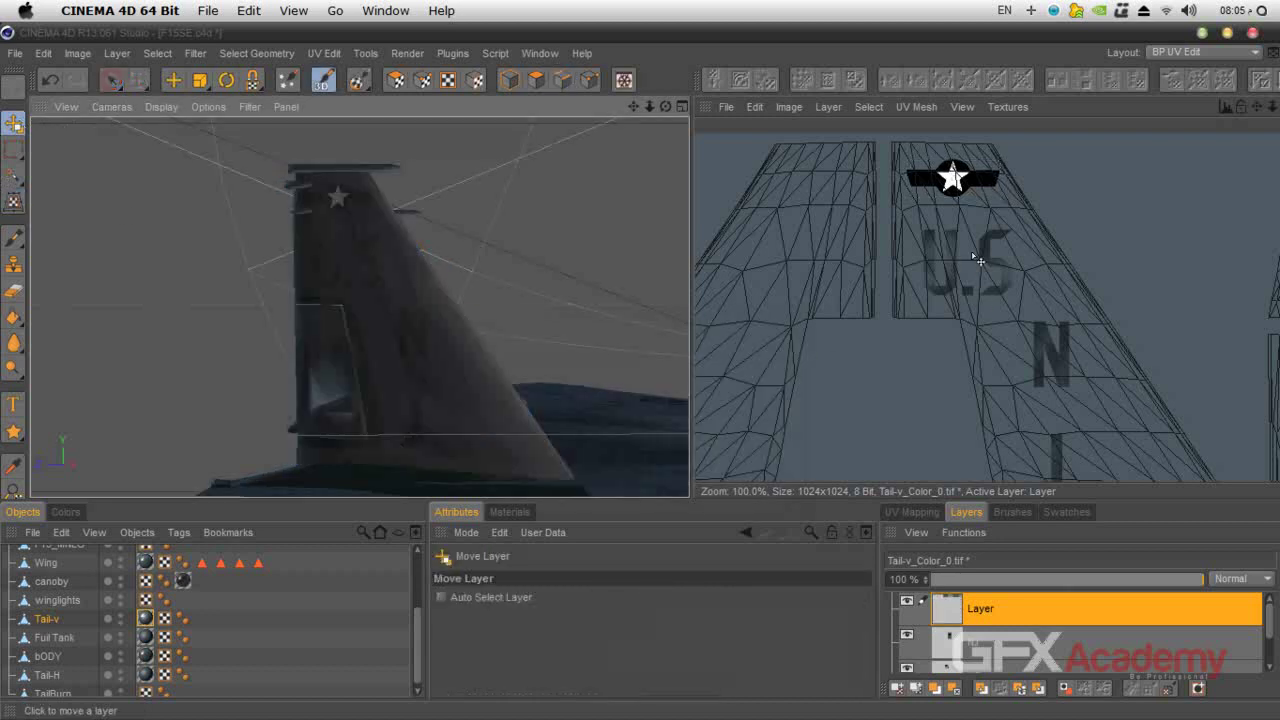
Try the Linear Light (Stamp) and Overlay blend modes on the roundel layer.
{"action": "left_click", "coordinate": [1240, 578]}
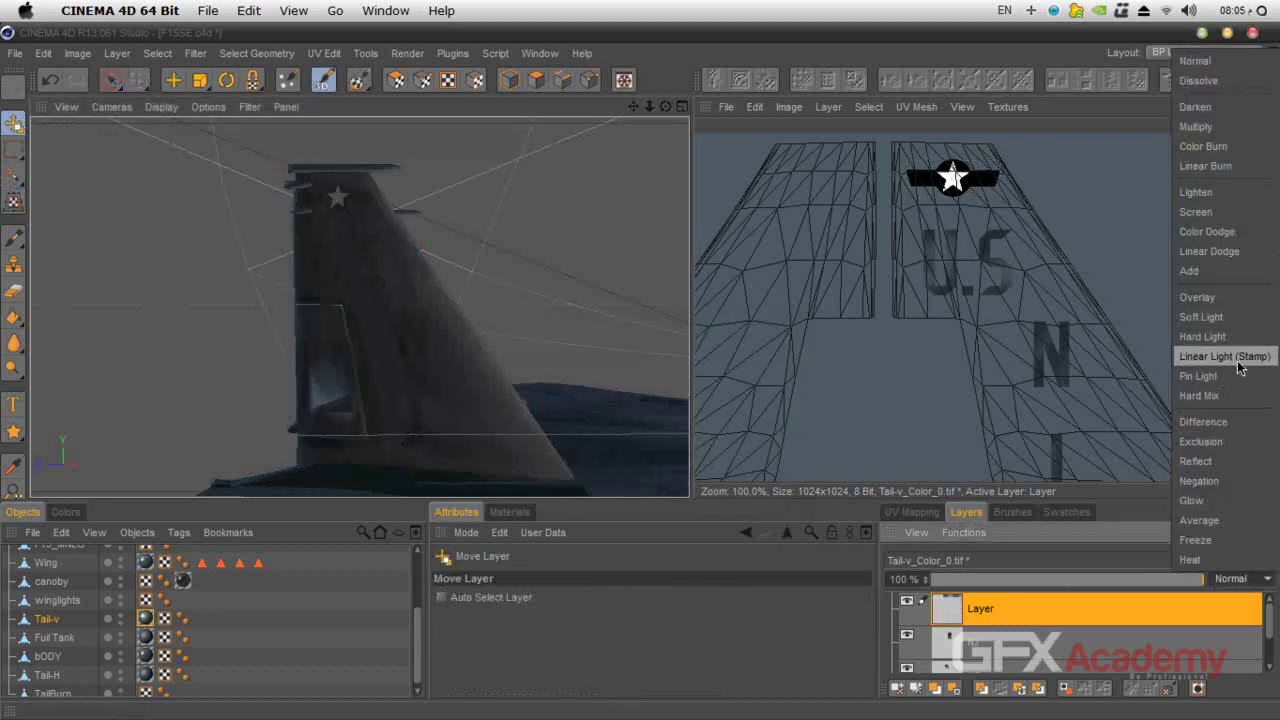
{"action": "left_click", "coordinate": [1243, 369]}
{"action": "left_click", "coordinate": [1245, 579]}
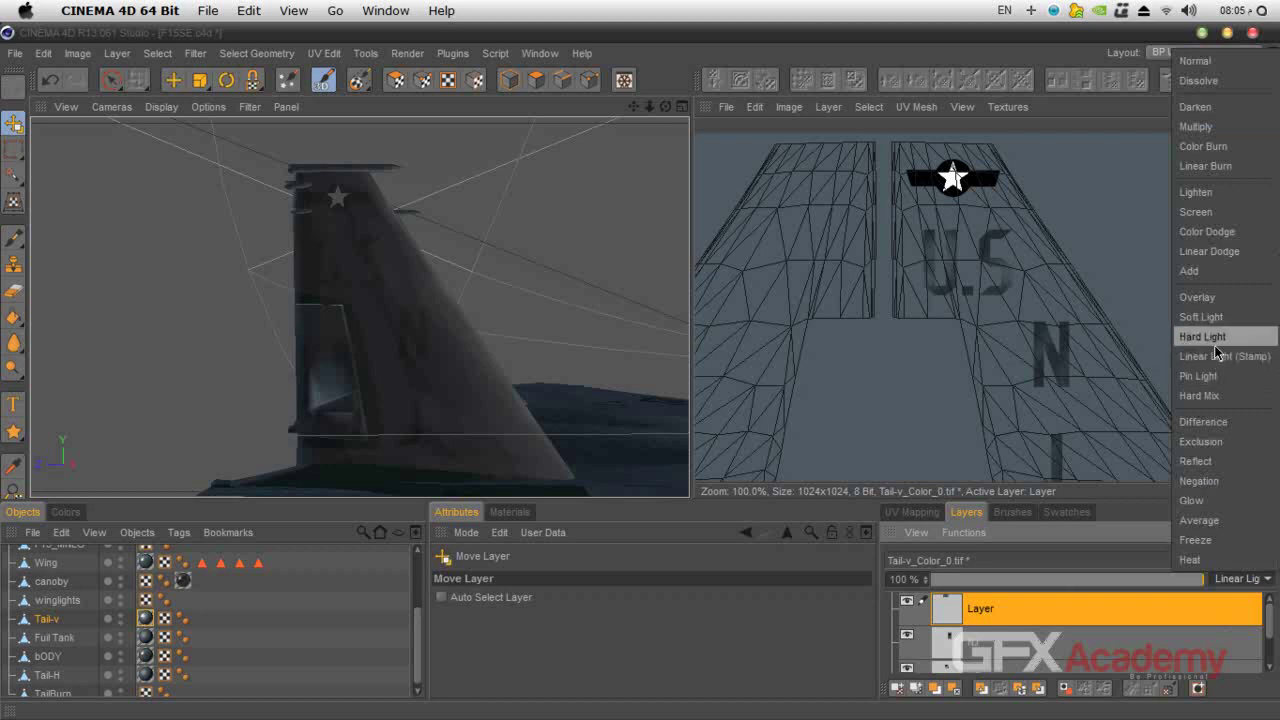
{"action": "left_click", "coordinate": [1203, 297]}
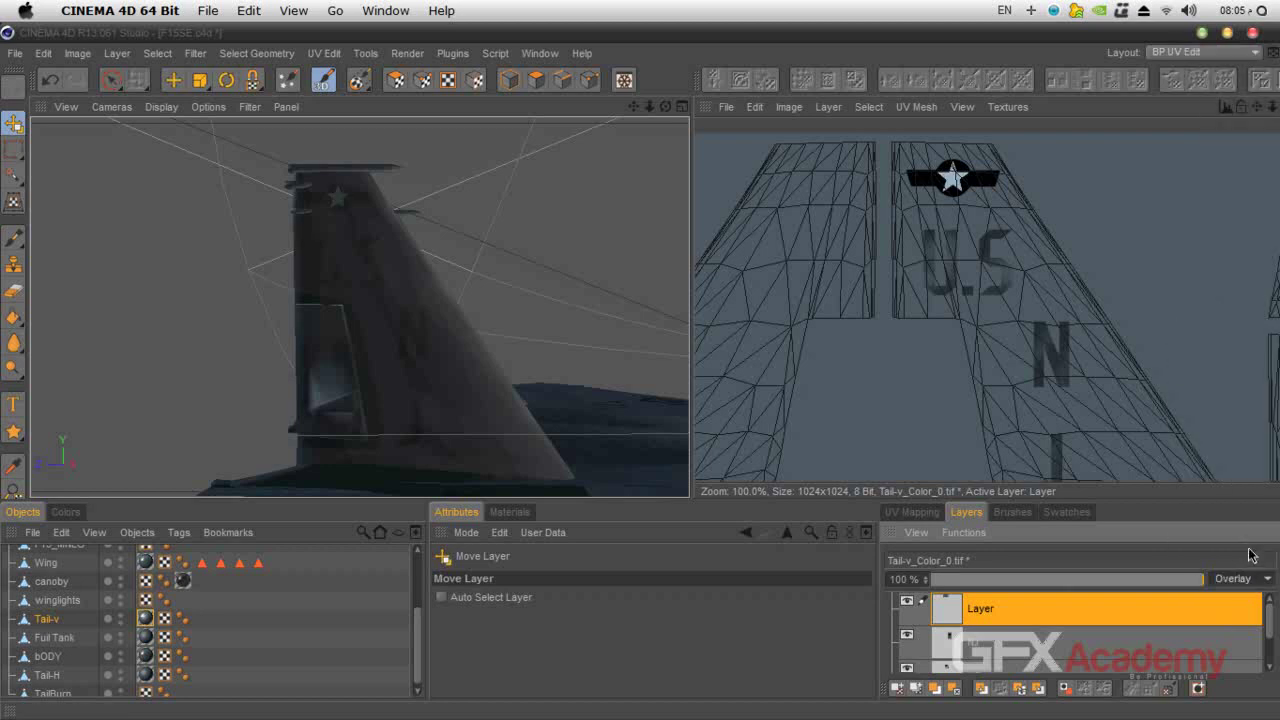
Set the roundel layer's blend mode to Multiply.
{"action": "left_click", "coordinate": [1250, 579]}
{"action": "left_click", "coordinate": [1205, 128]}
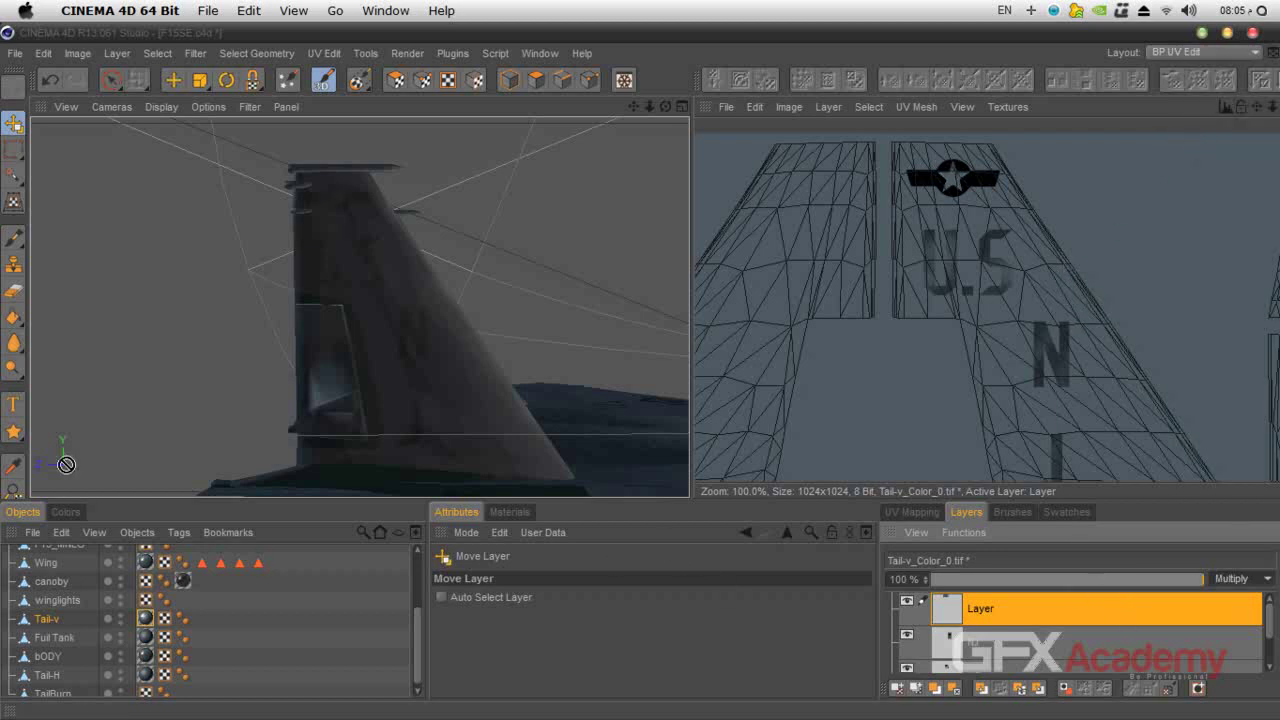
Wear down the roundel at the top of the tail fin with Eraser strokes, using the Pencil brush.
{"action": "left_click", "coordinate": [13, 290]}
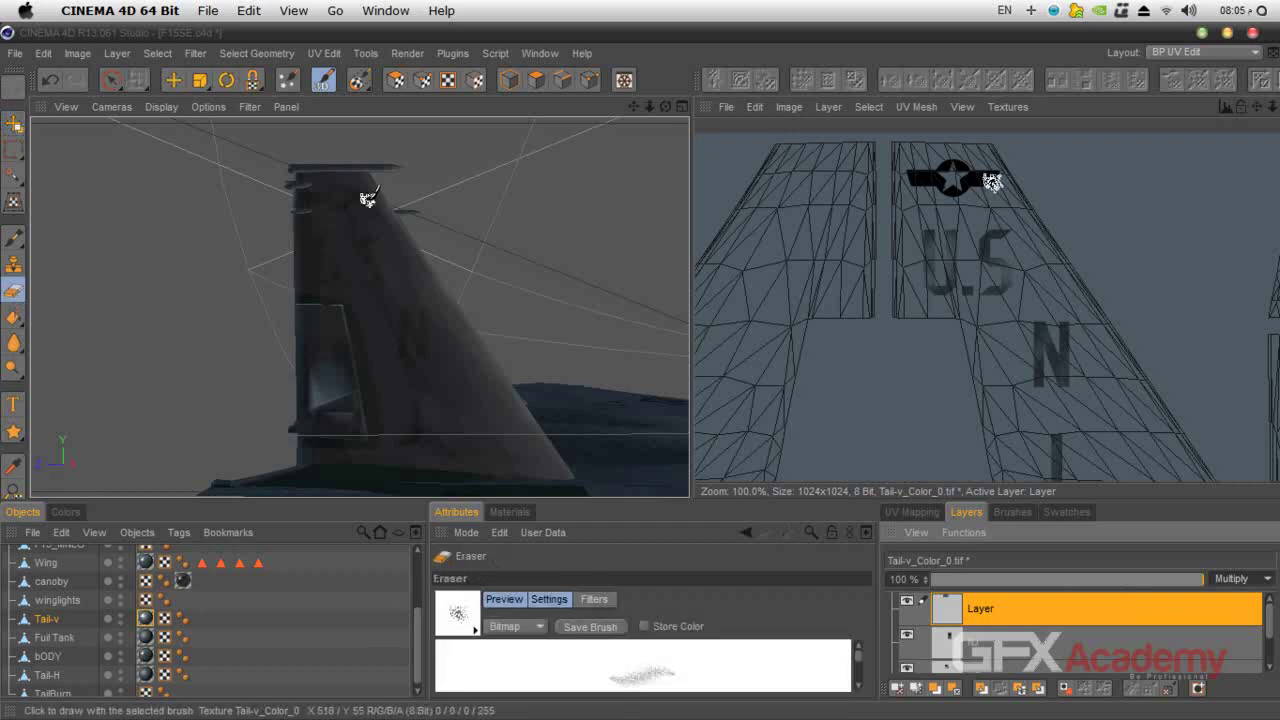
{"action": "scroll", "coordinate": [364, 202], "scroll_direction": "up", "scroll_amount": 4}
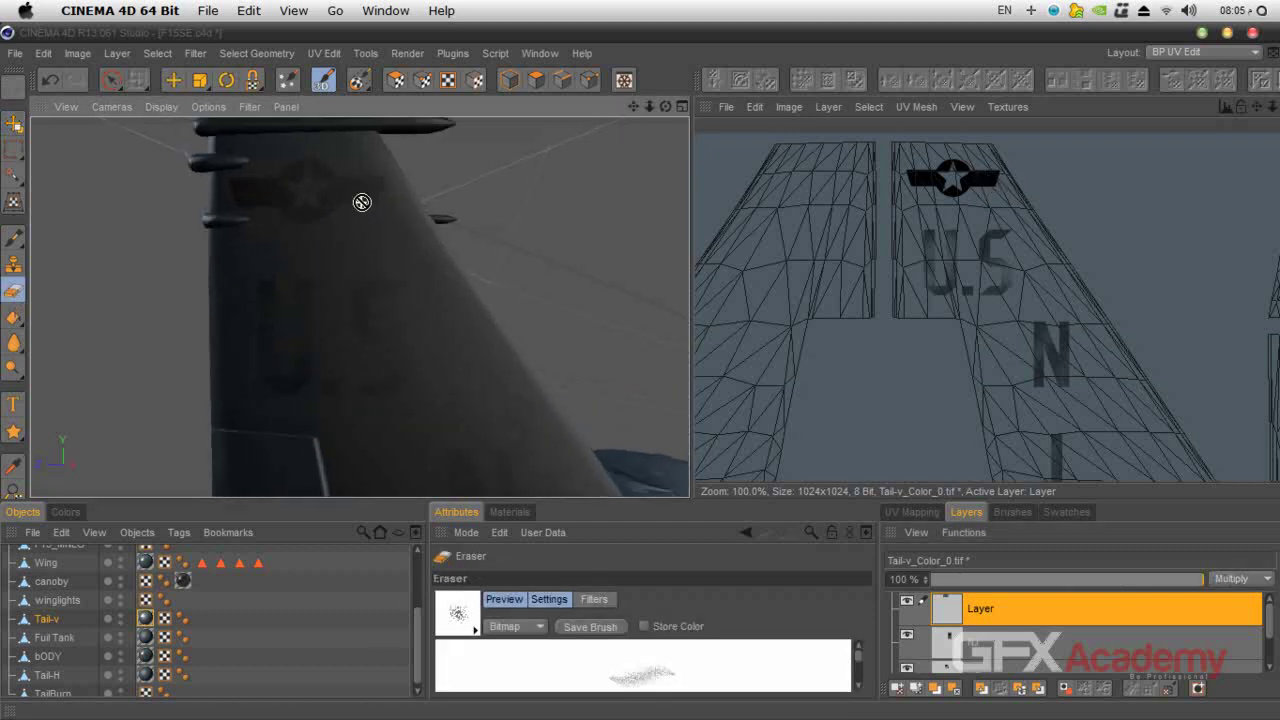
{"action": "left_click", "coordinate": [1011, 513]}
{"action": "left_click", "coordinate": [1020, 606]}
{"action": "left_click_drag", "start_coordinate": [858, 665], "coordinate": [860, 676]}
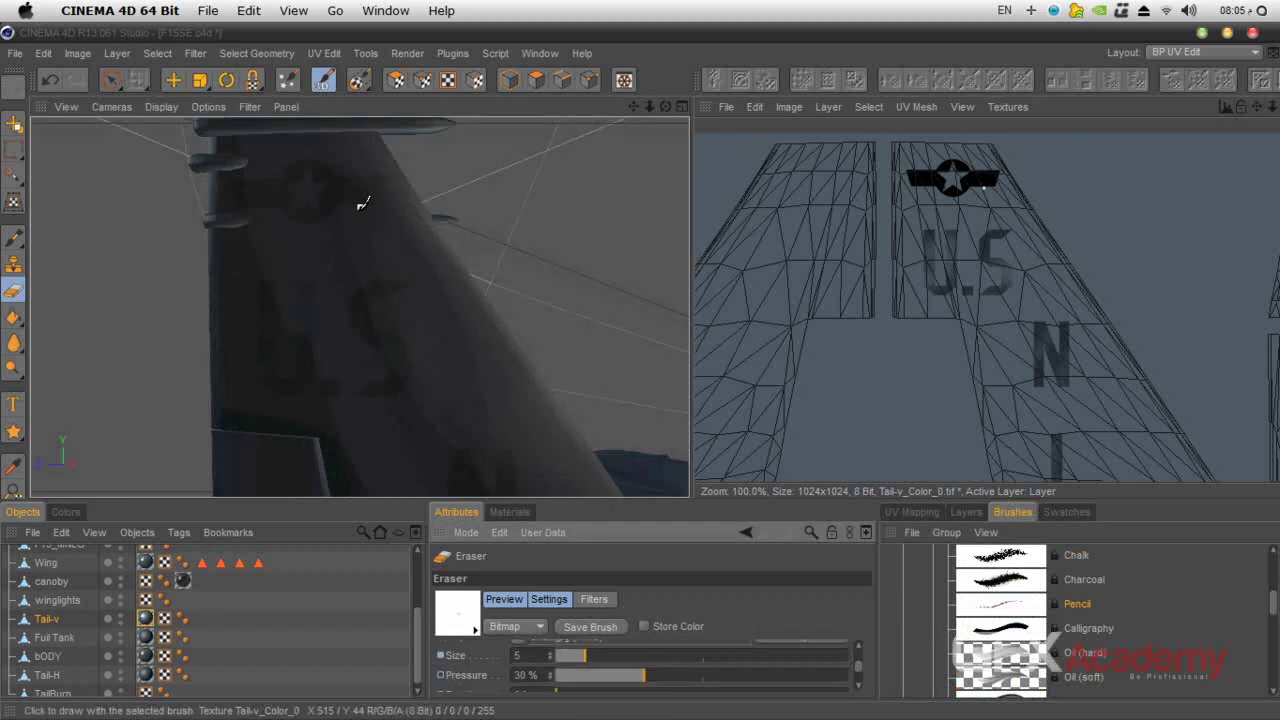
{"action": "left_click_drag", "start_coordinate": [649, 108], "coordinate": [700, 108]}
{"action": "middle_click_drag", "start_coordinate": [372, 126], "coordinate": [509, 295], "text": "alt"}
{"action": "right_click_drag", "start_coordinate": [509, 295], "coordinate": [522, 288], "text": "alt"}
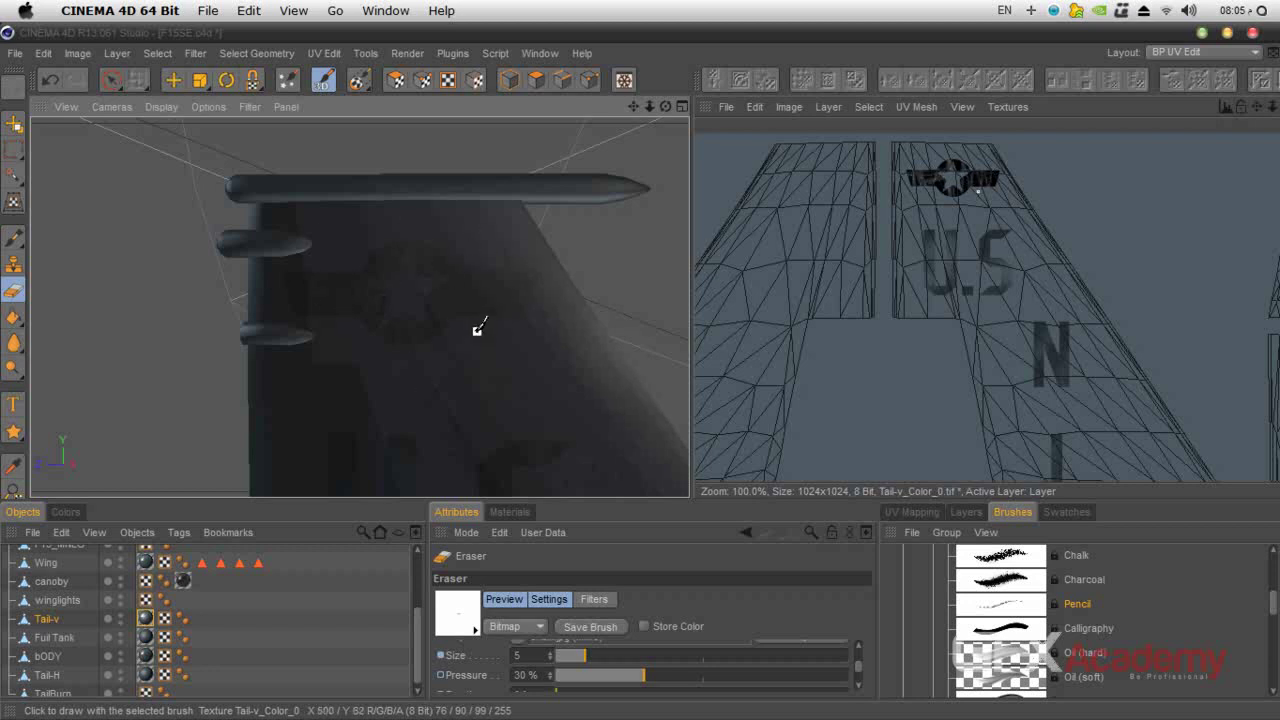
Render a close-up of the fin top to the Picture Viewer to check the worn roundel, and close the render.
{"action": "key", "text": "shift+r"}
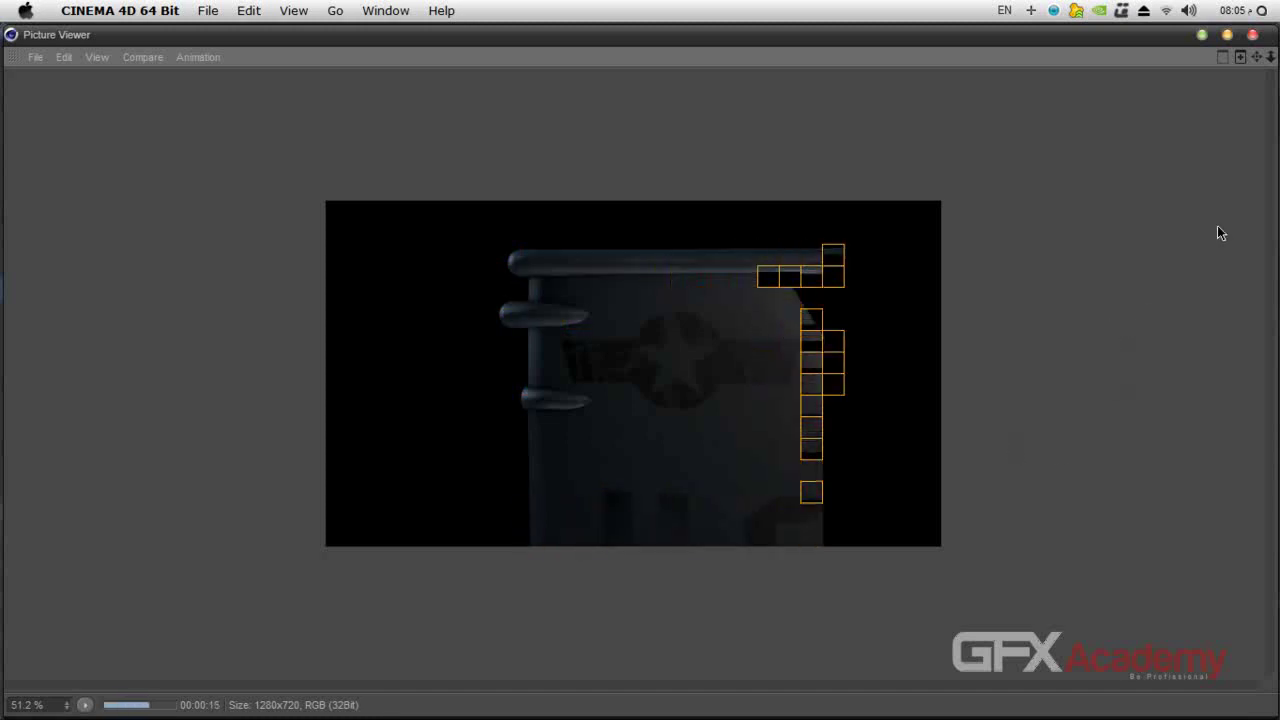
{"action": "left_click", "coordinate": [1252, 34]}
{"action": "left_click", "coordinate": [658, 442]}
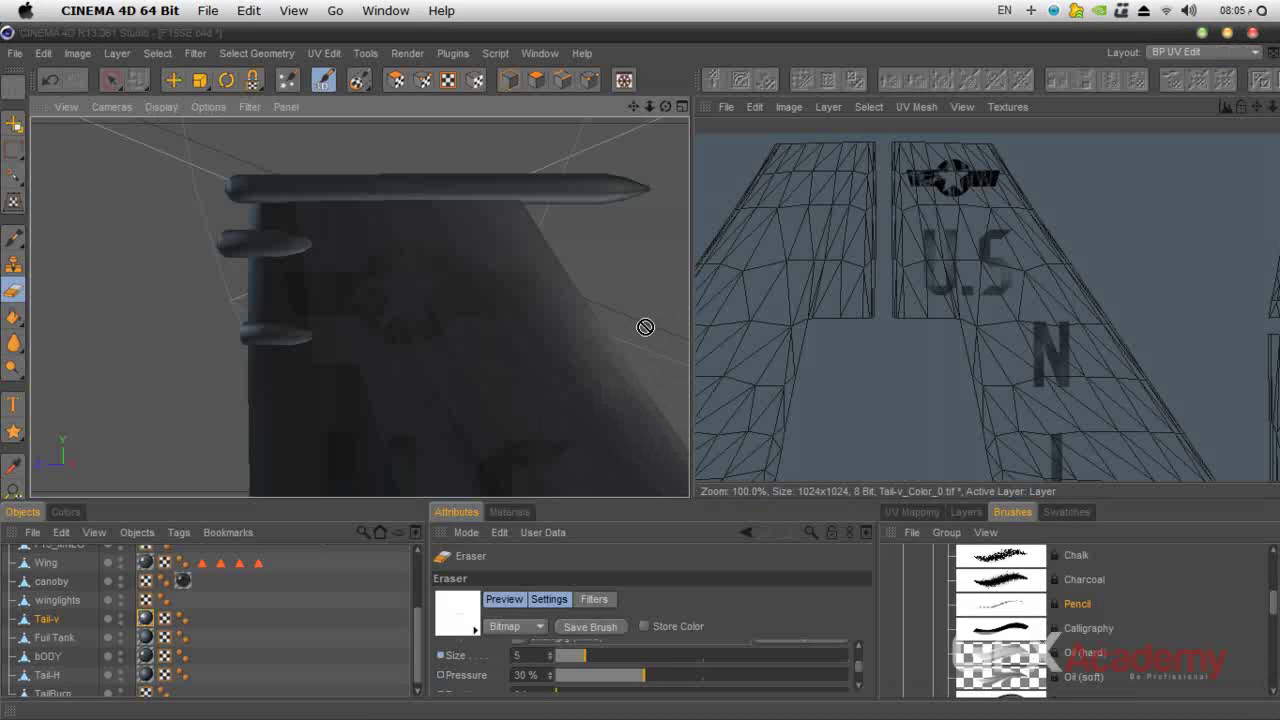
{"action": "left_click_drag", "start_coordinate": [649, 106], "coordinate": [360, 307]}
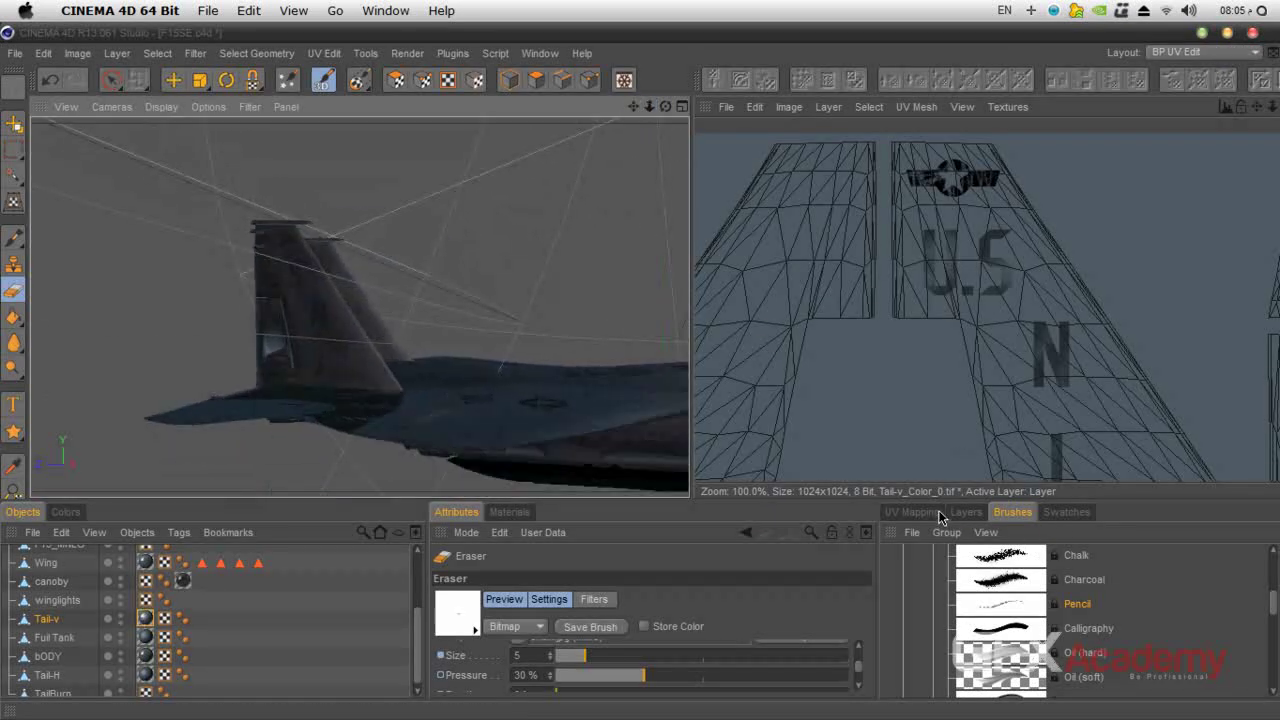
Set the opacity of the roundel layer in the Tail-v color texture to 50%.
{"action": "left_click", "coordinate": [497, 512]}
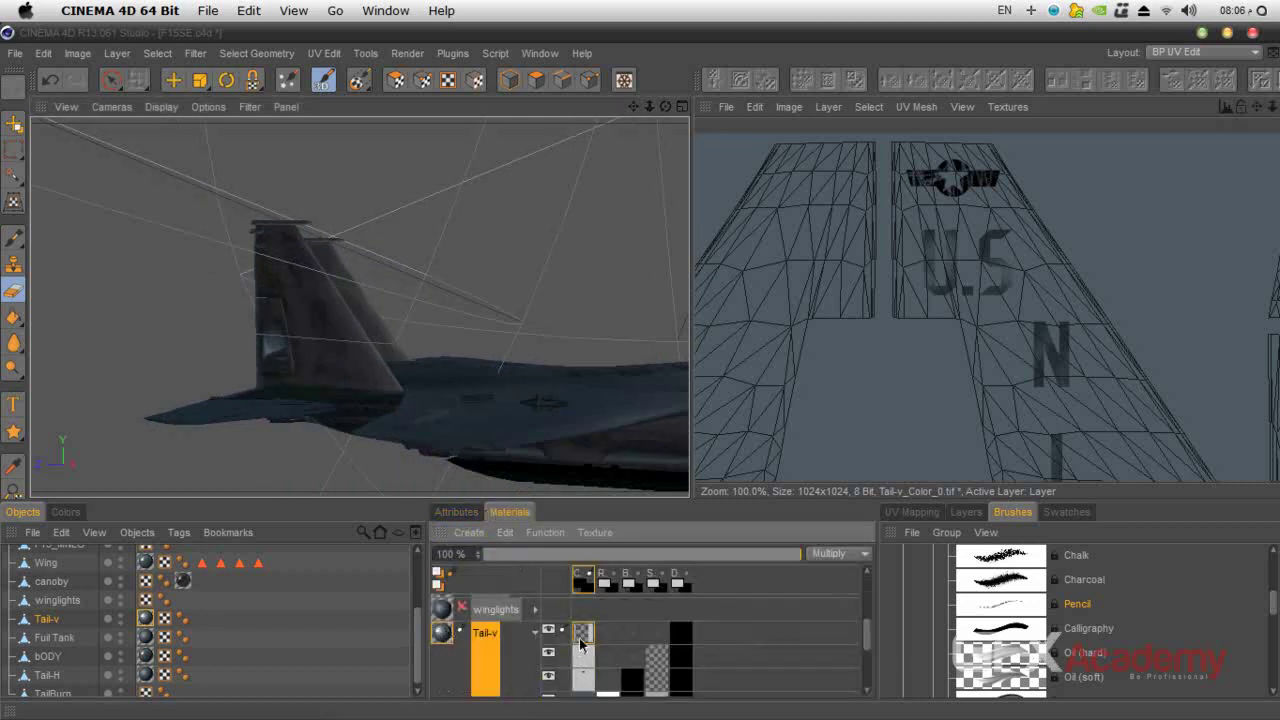
{"action": "left_click", "coordinate": [966, 512]}
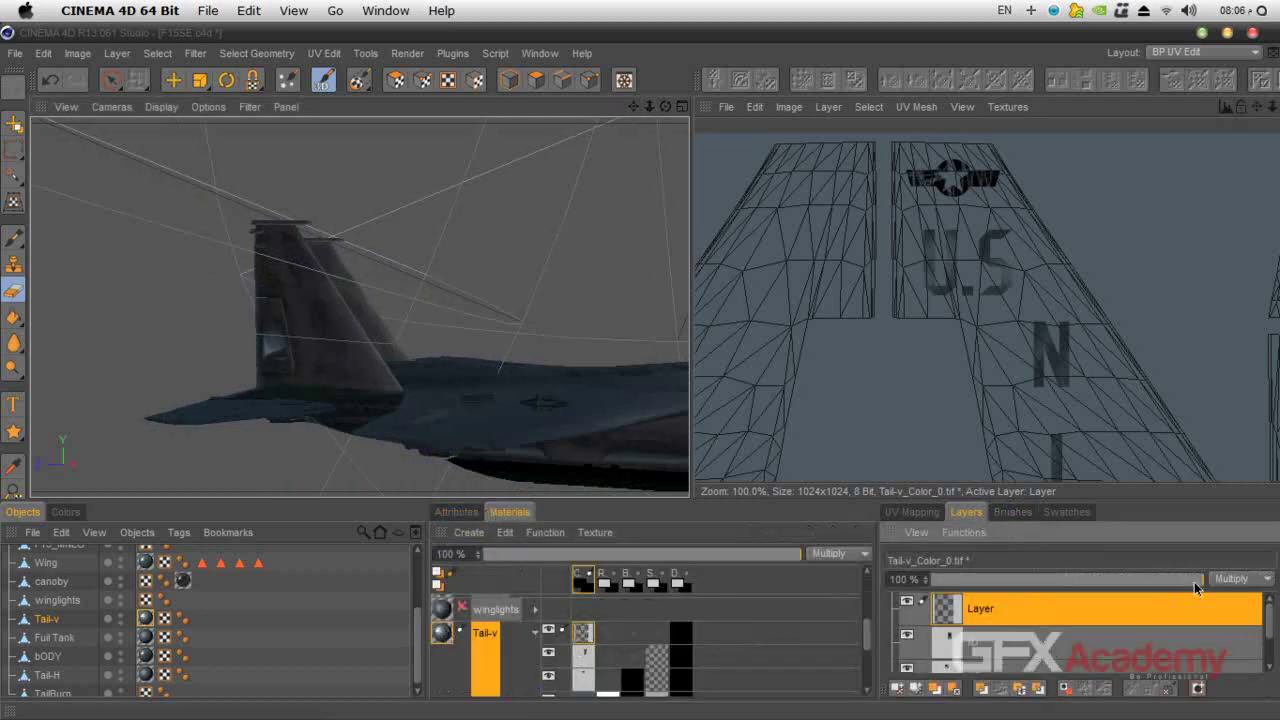
{"action": "left_click_drag", "start_coordinate": [1201, 584], "coordinate": [1068, 584]}
{"action": "left_click", "coordinate": [1007, 646]}
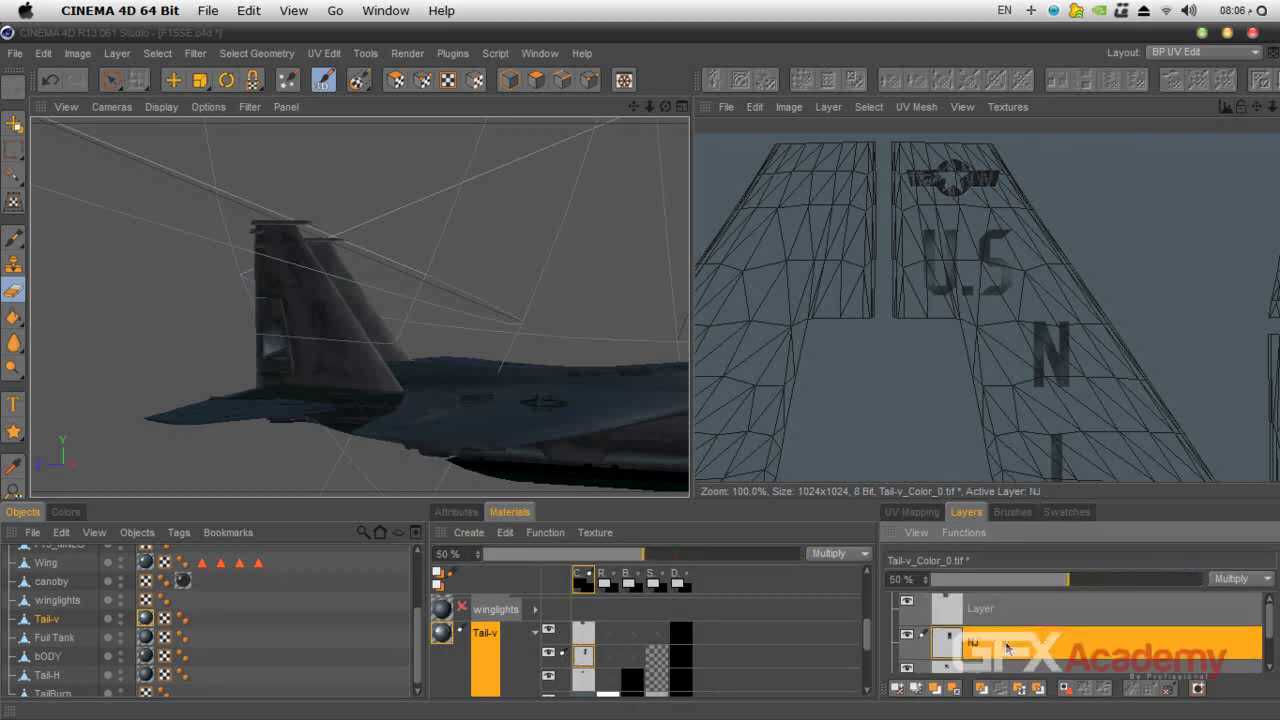
{"action": "left_click", "coordinate": [950, 600]}
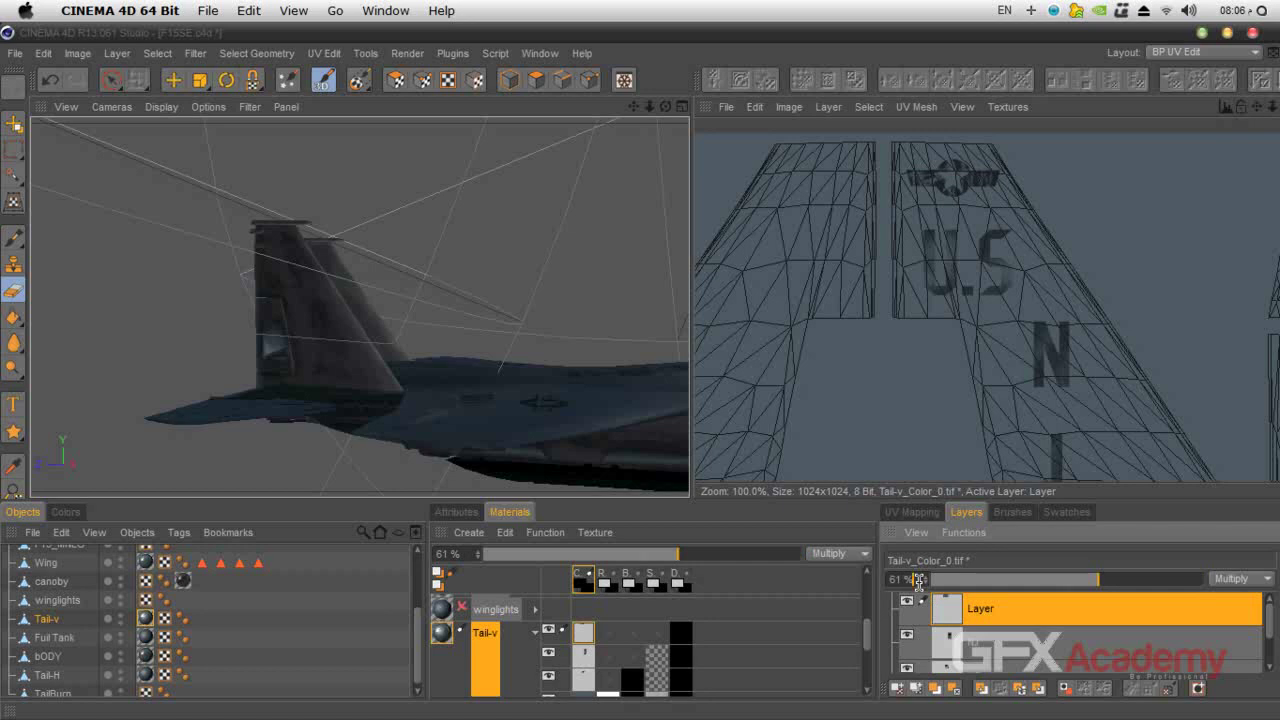
{"action": "type", "text": "50"}
{"action": "key", "text": "Return"}
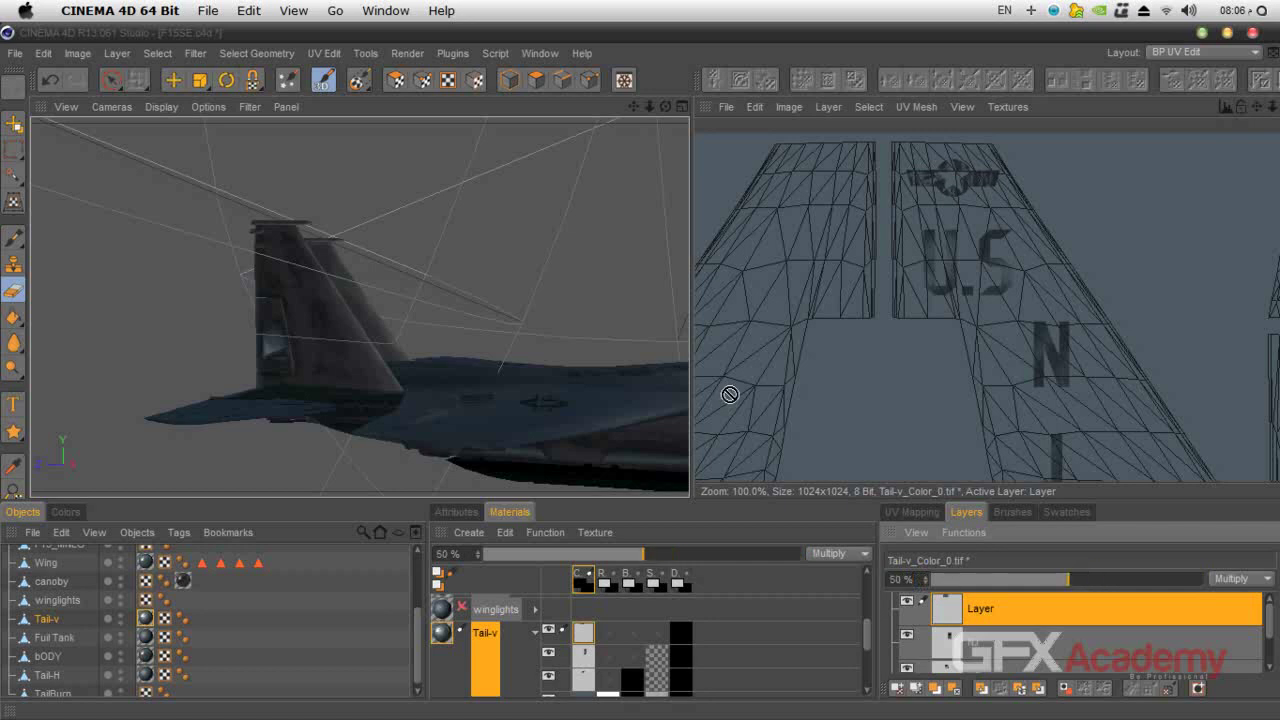
Render the whole jet from the side to the Picture Viewer to check its tail and wing markings, and close the render.
{"action": "left_click_drag", "start_coordinate": [649, 106], "coordinate": [531, 98]}
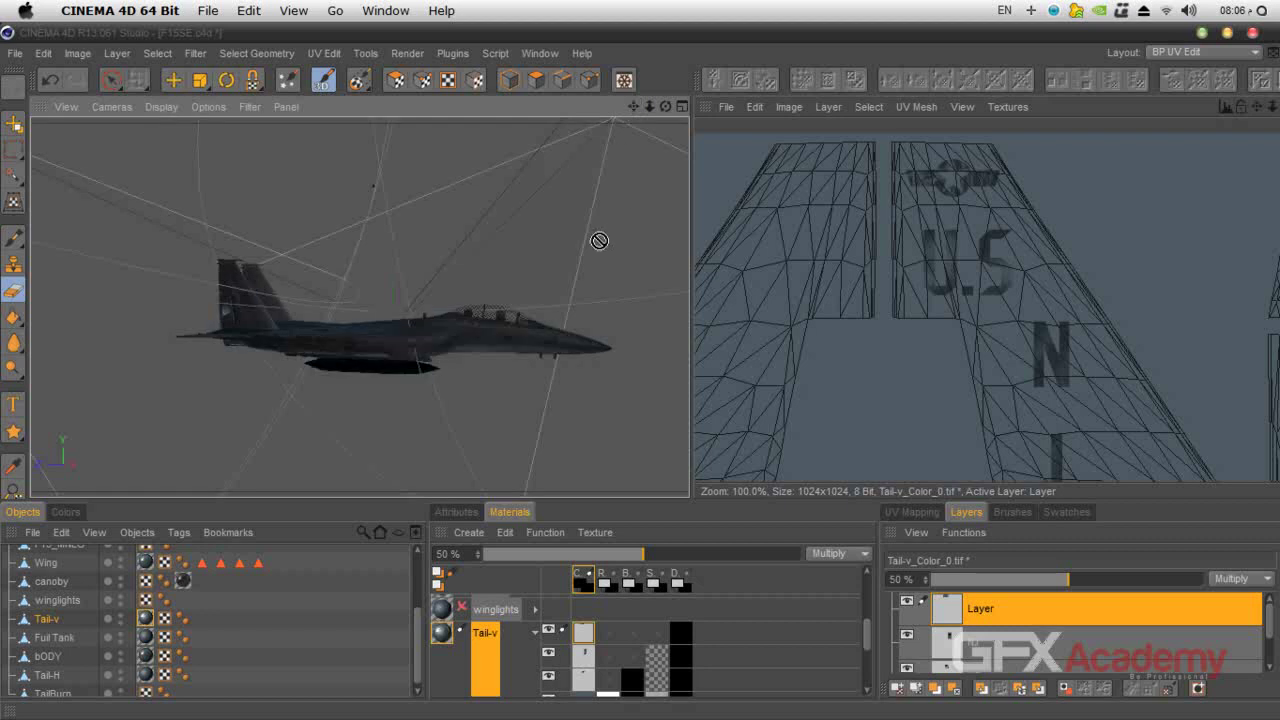
{"action": "left_click_drag", "start_coordinate": [665, 106], "coordinate": [622, 135]}
{"action": "left_click_drag", "start_coordinate": [258, 294], "coordinate": [258, 294]}
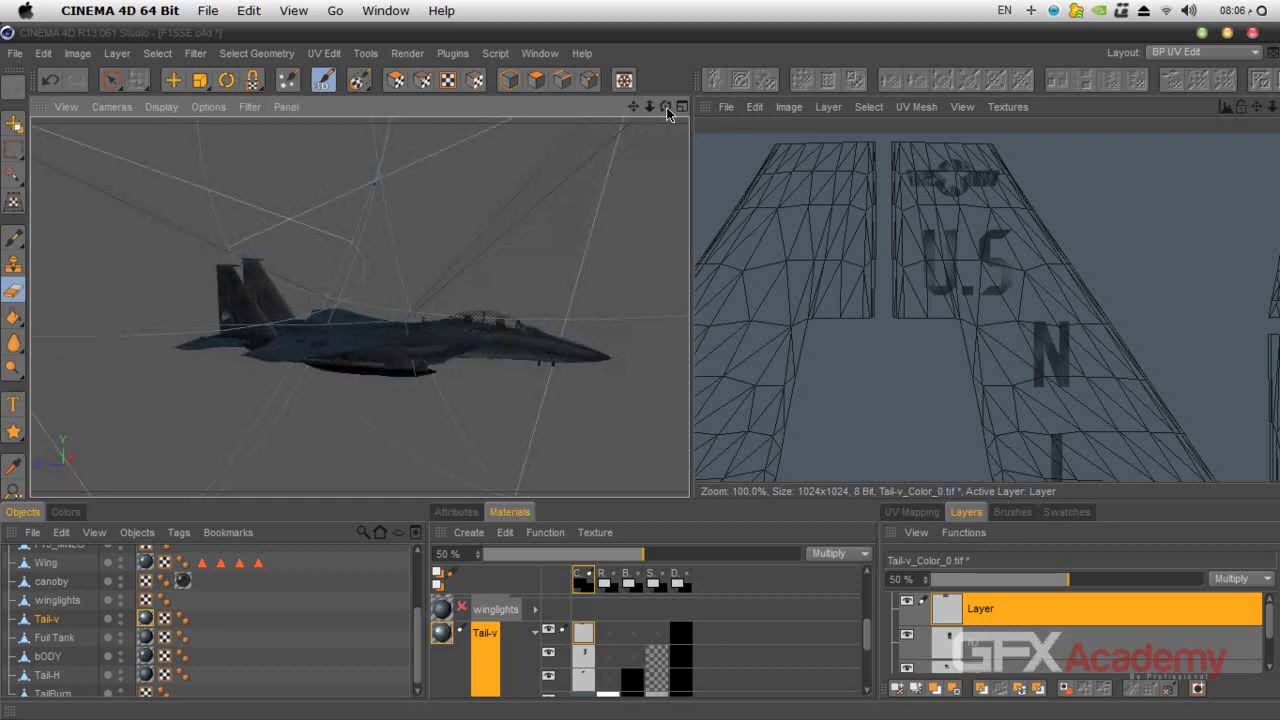
{"action": "key", "text": "shift+r"}
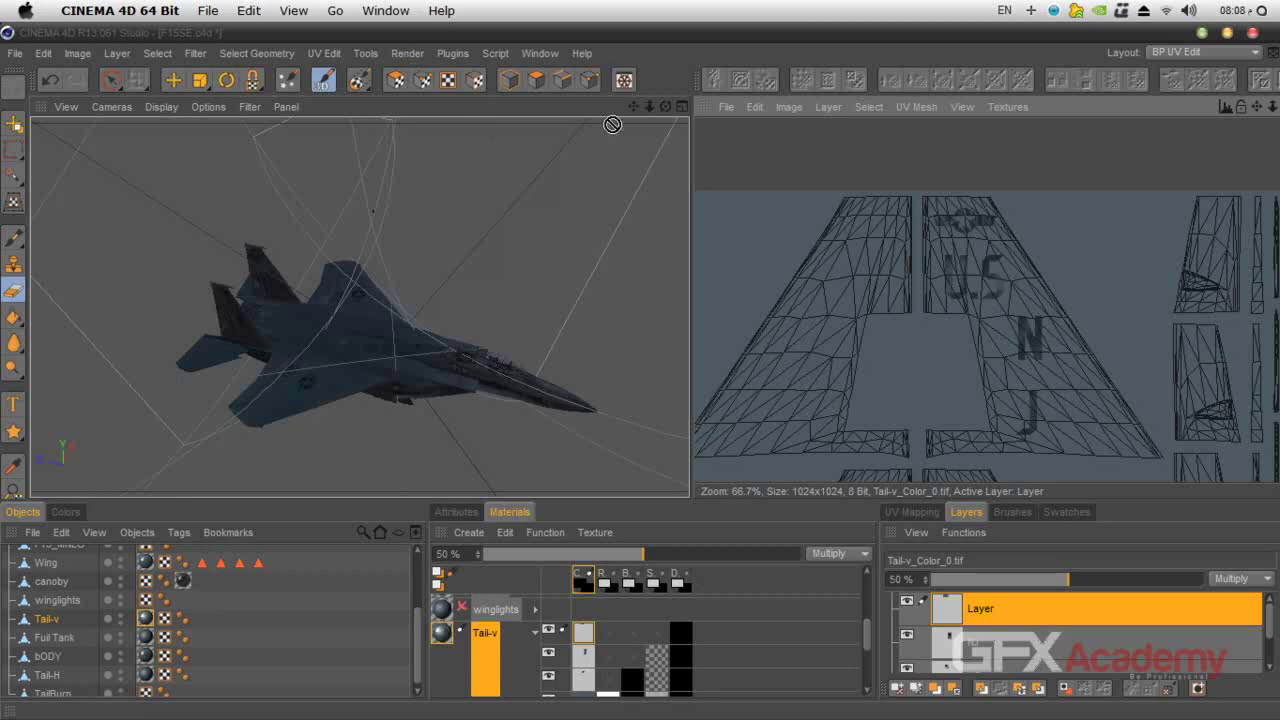
{"action": "left_click_drag", "start_coordinate": [666, 106], "coordinate": [660, 55]}
{"action": "left_click_drag", "start_coordinate": [258, 294], "coordinate": [320, 285], "text": "alt"}
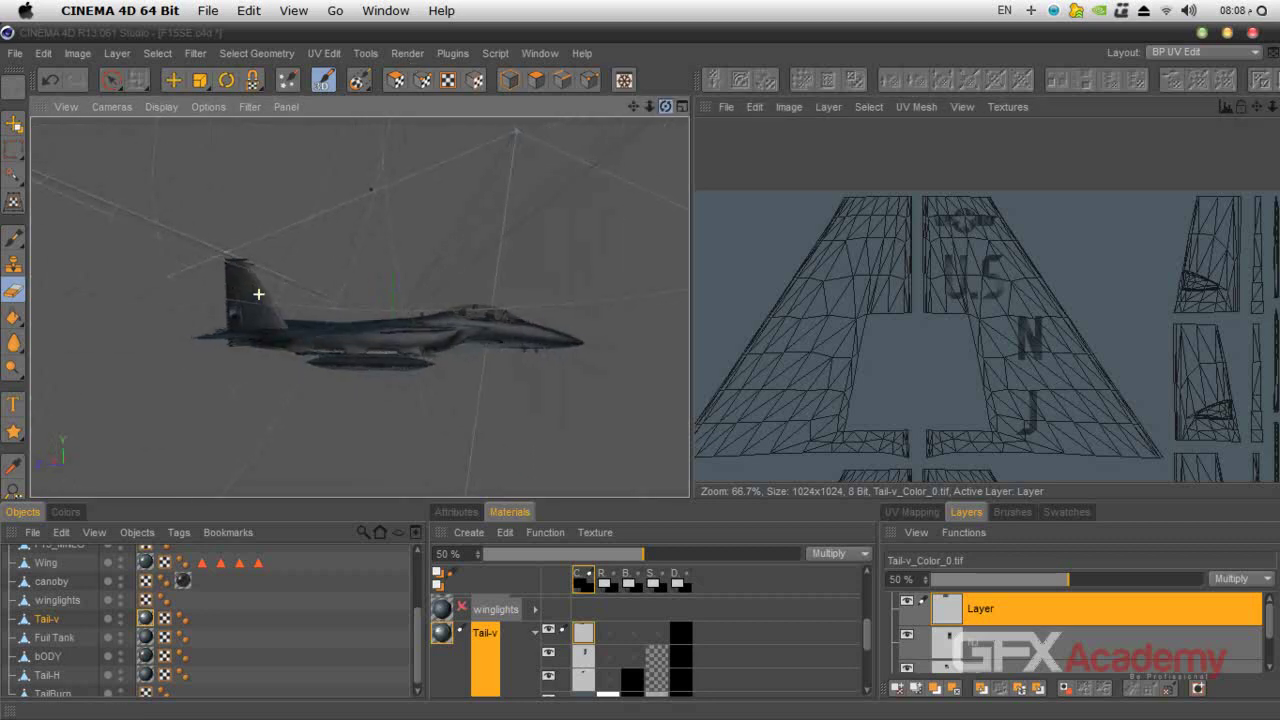
{"action": "mouse_move", "coordinate": [666, 106]}
{"action": "left_mouse_down"}
{"action": "mouse_move", "coordinate": [669, 126]}
{"action": "mouse_move", "coordinate": [669, 110]}
{"action": "left_mouse_up"}
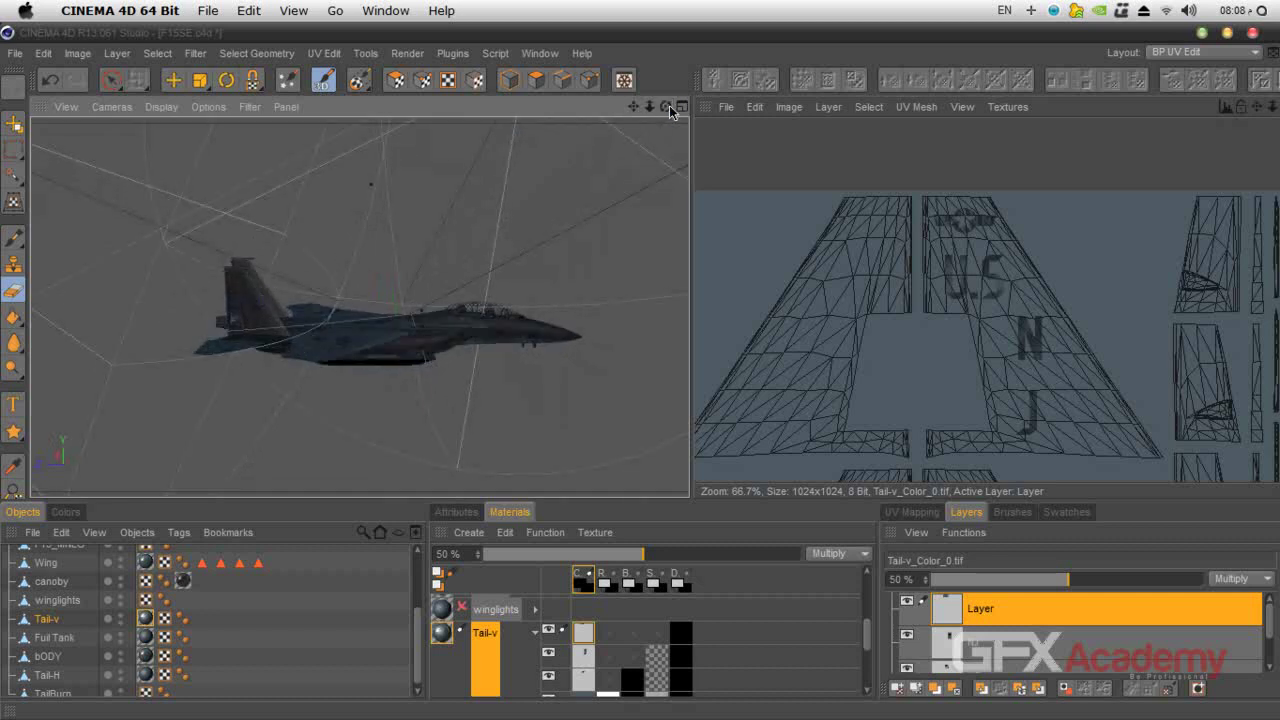
{"action": "key", "text": "shift+r"}
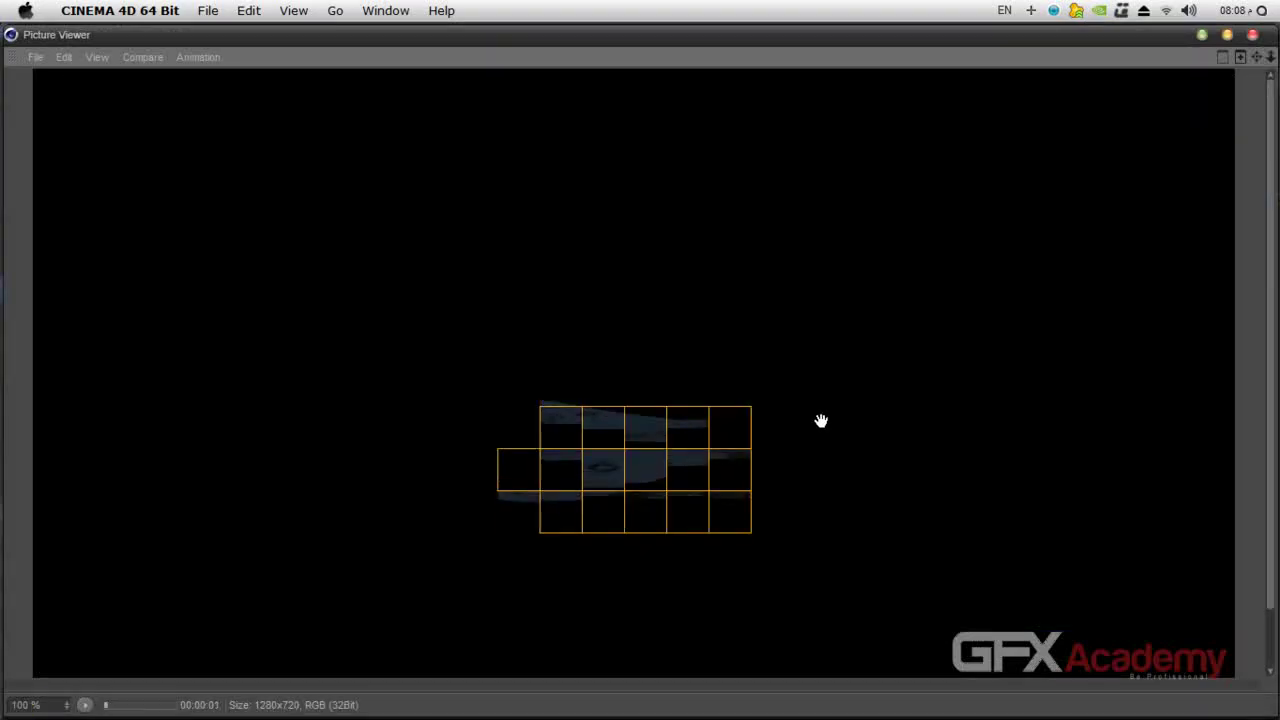
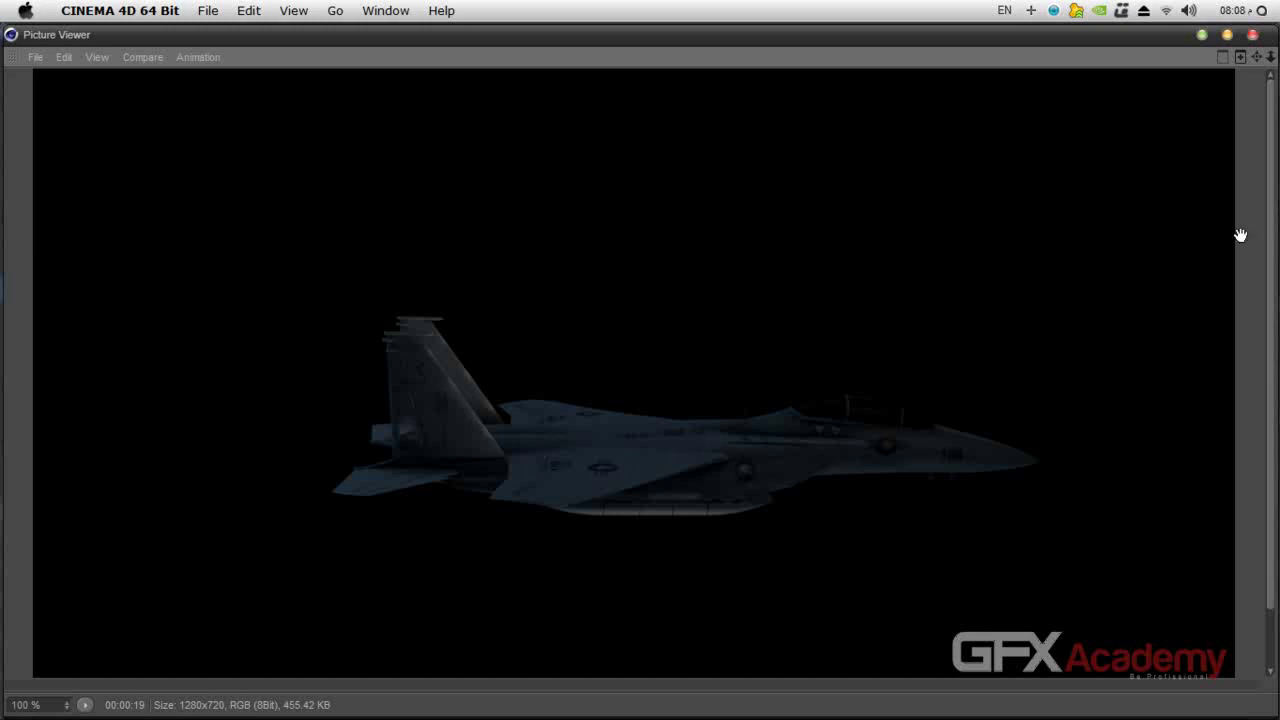
{"action": "left_click", "coordinate": [1252, 35]}
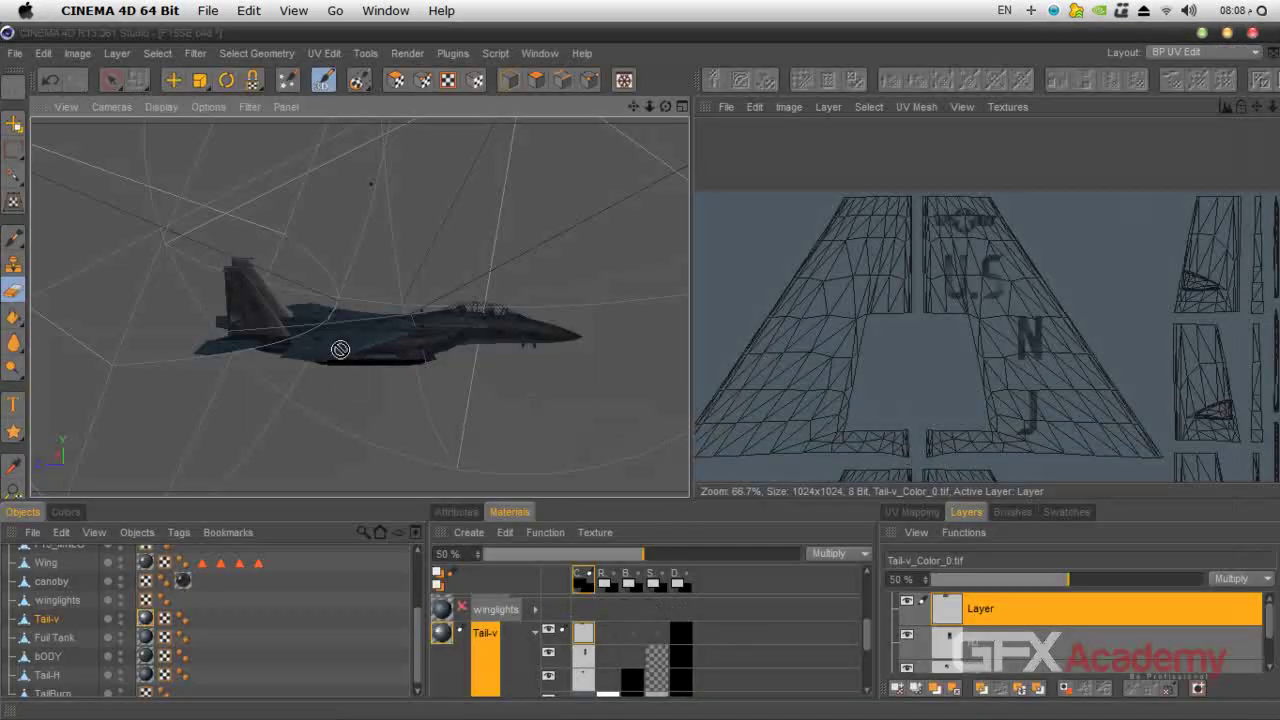
{"action": "left_click_drag", "start_coordinate": [665, 106], "coordinate": [470, 261]}
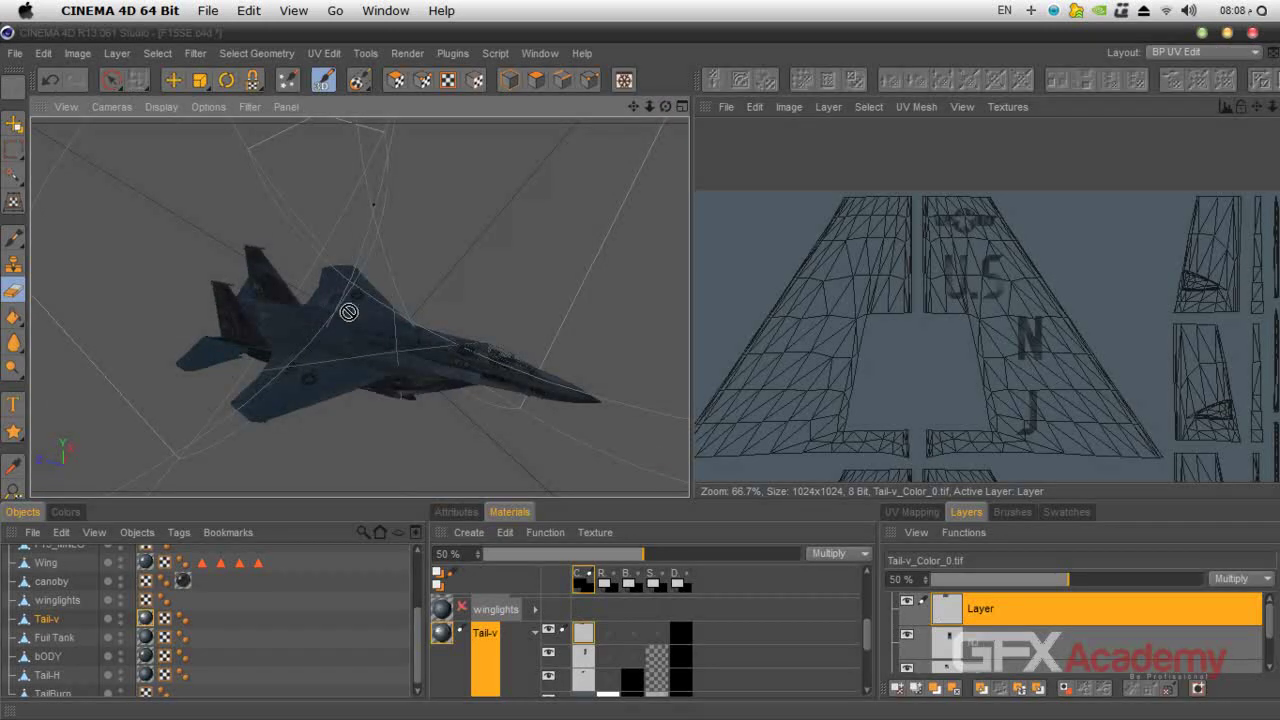
{"action": "scroll", "coordinate": [312, 378], "scroll_direction": "up", "scroll_amount": 3}
{"action": "scroll", "coordinate": [313, 380], "scroll_direction": "up", "scroll_amount": 1}
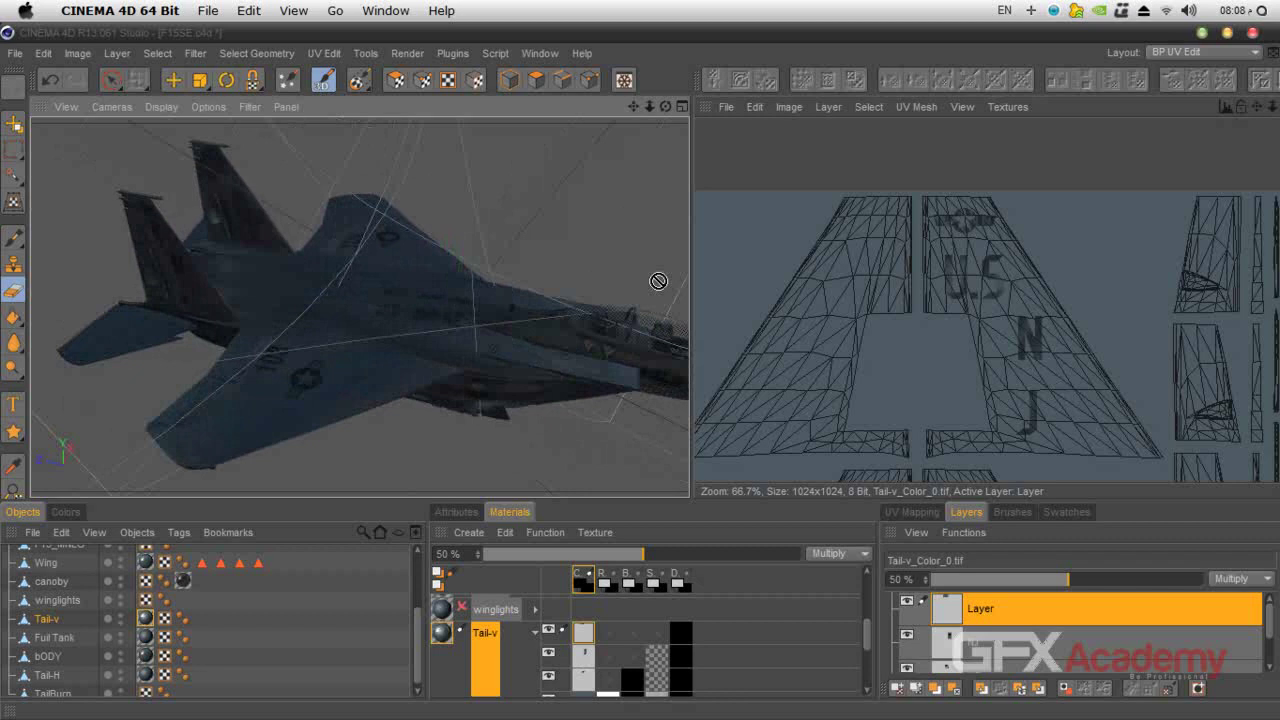
{"action": "left_click_drag", "start_coordinate": [665, 106], "coordinate": [471, 394]}
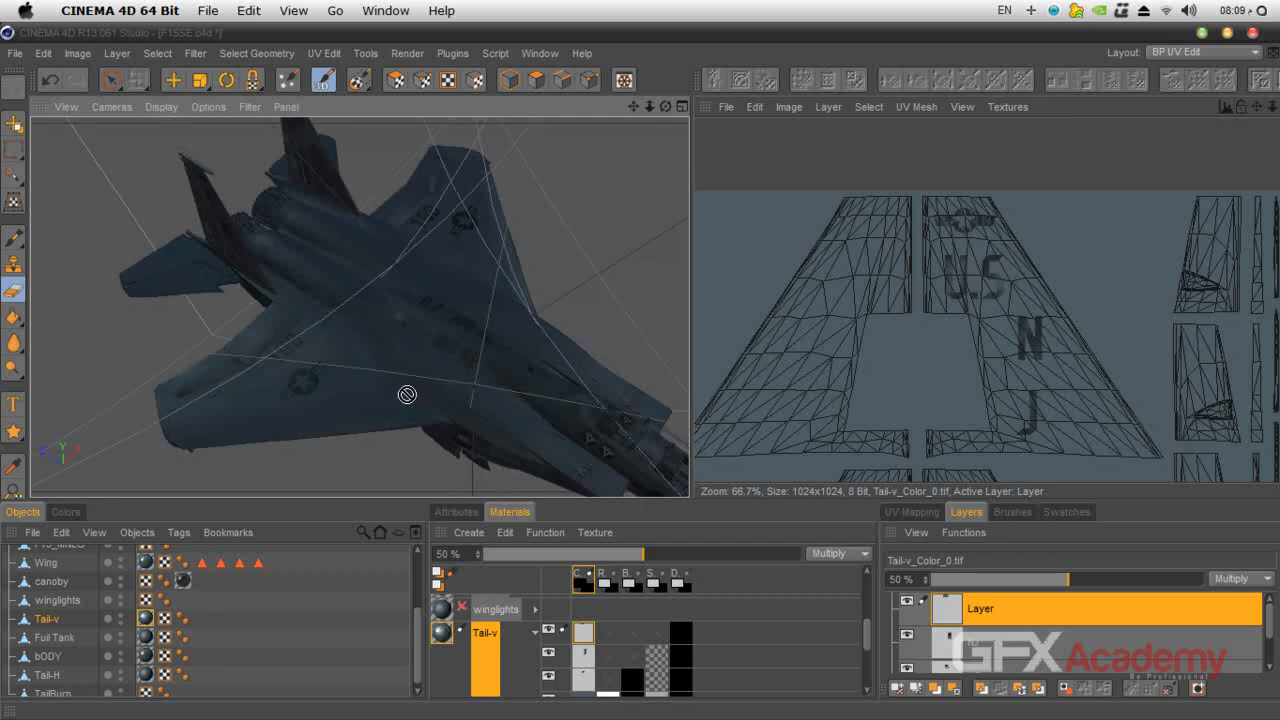
{"action": "left_click", "coordinate": [404, 13]}
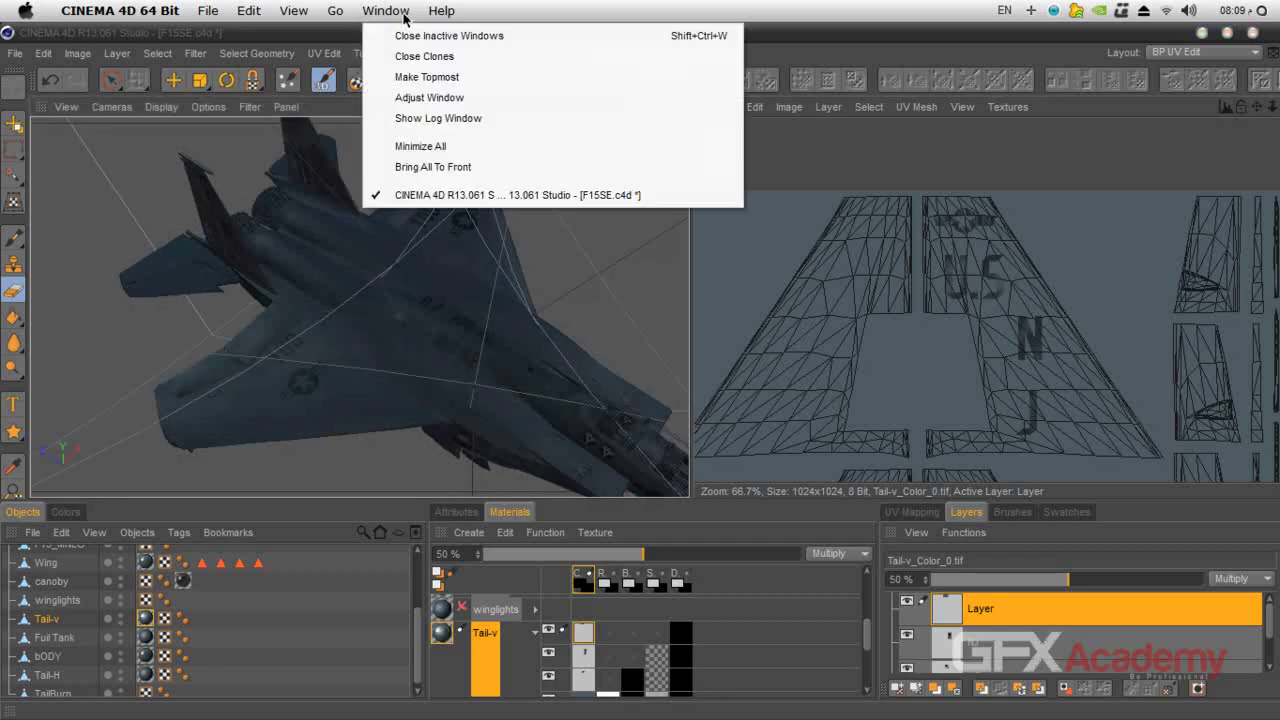
{"action": "left_click", "coordinate": [404, 16]}
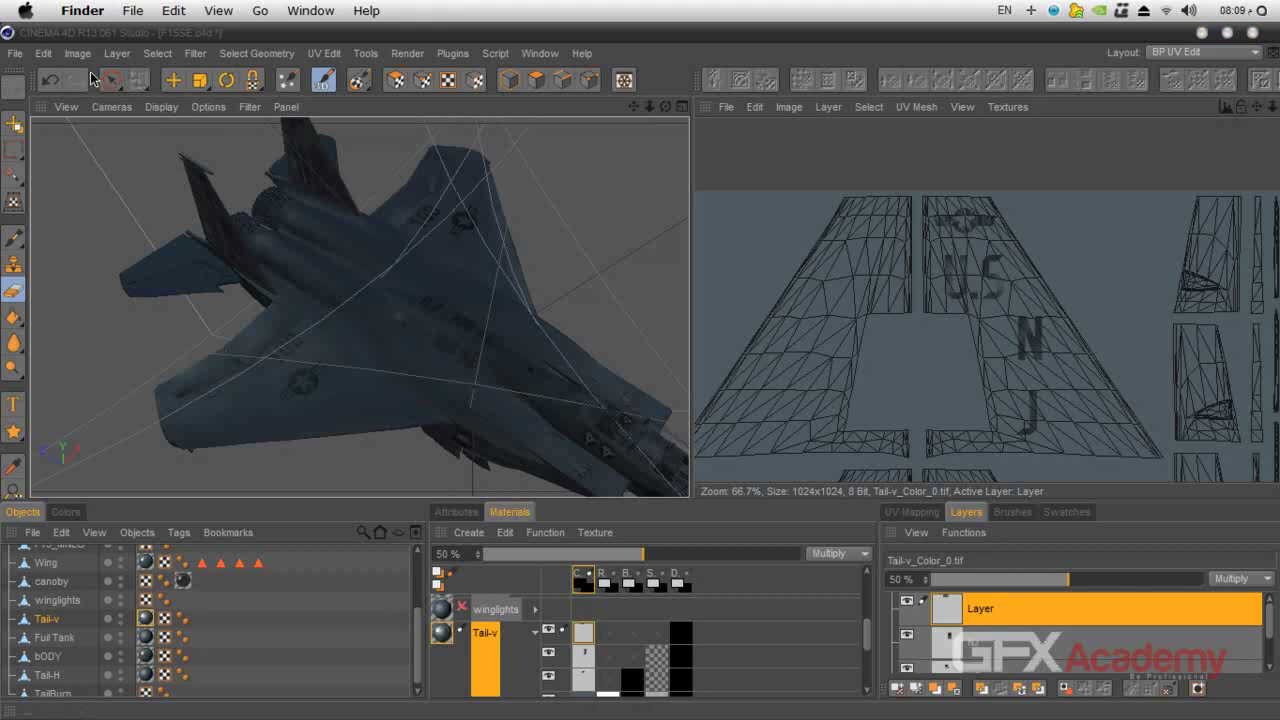
Switch to the file explorer and open the photo 20000202-f-5385s-002.jpg from BEL-WS\Refrences\jet on drive Tut's (F:).
{"action": "left_click", "coordinate": [25, 11]}
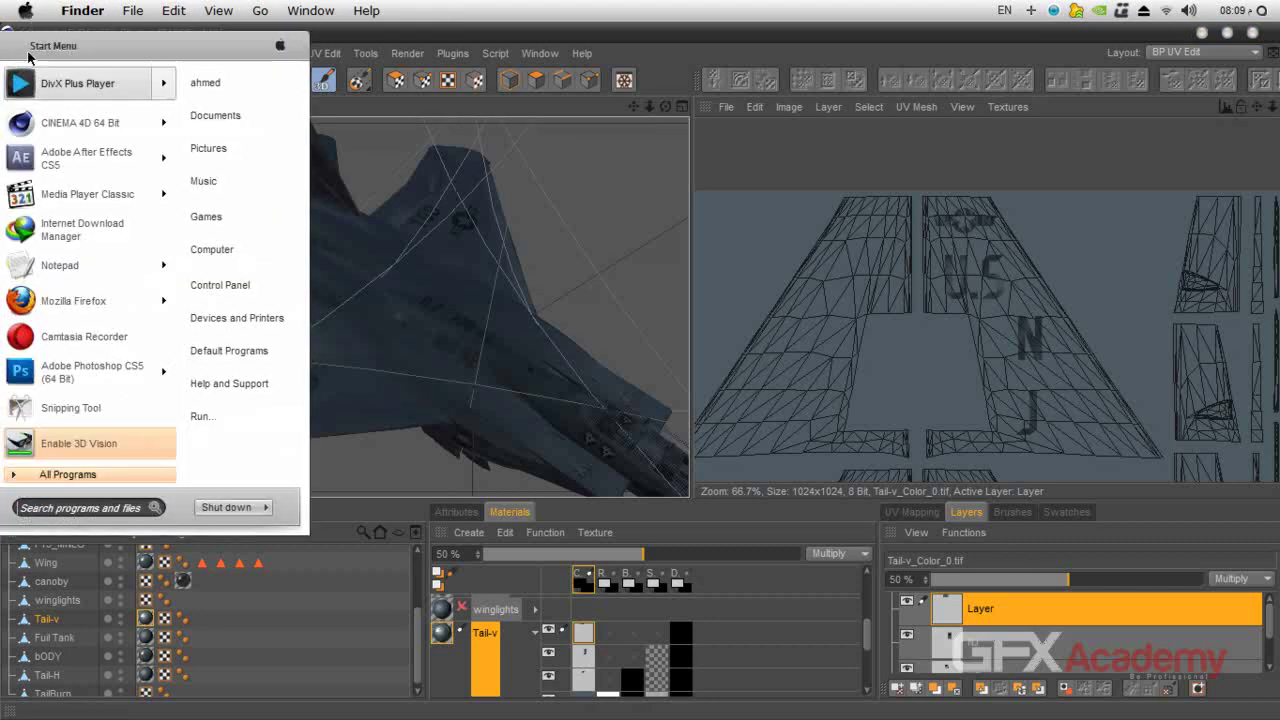
{"action": "left_click", "coordinate": [211, 250]}
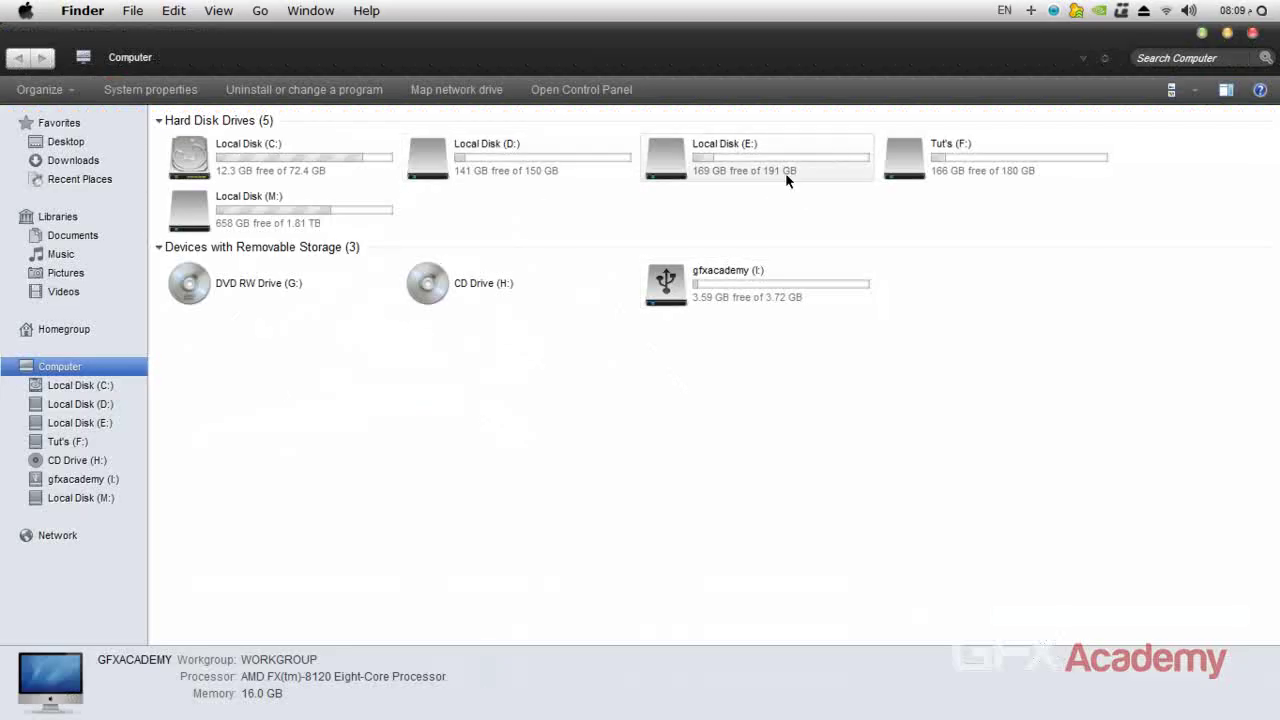
{"action": "double_click", "coordinate": [991, 165]}
{"action": "double_click", "coordinate": [410, 200]}
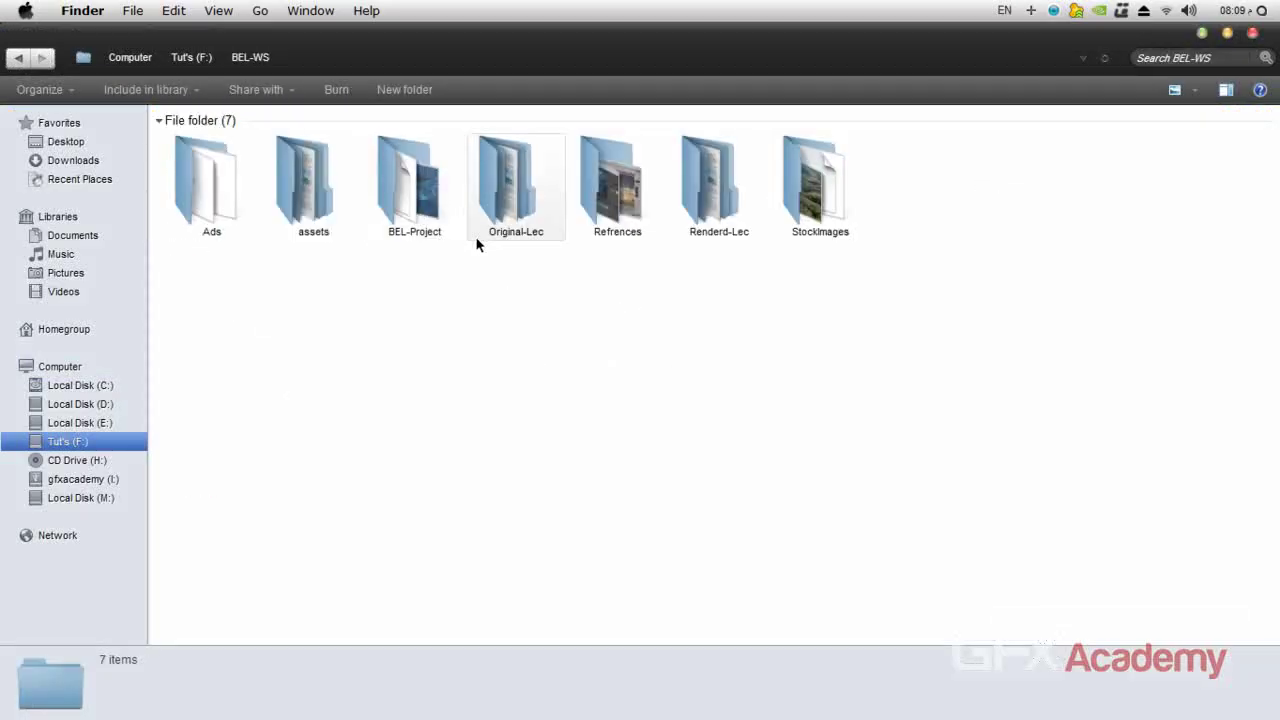
{"action": "double_click", "coordinate": [600, 235]}
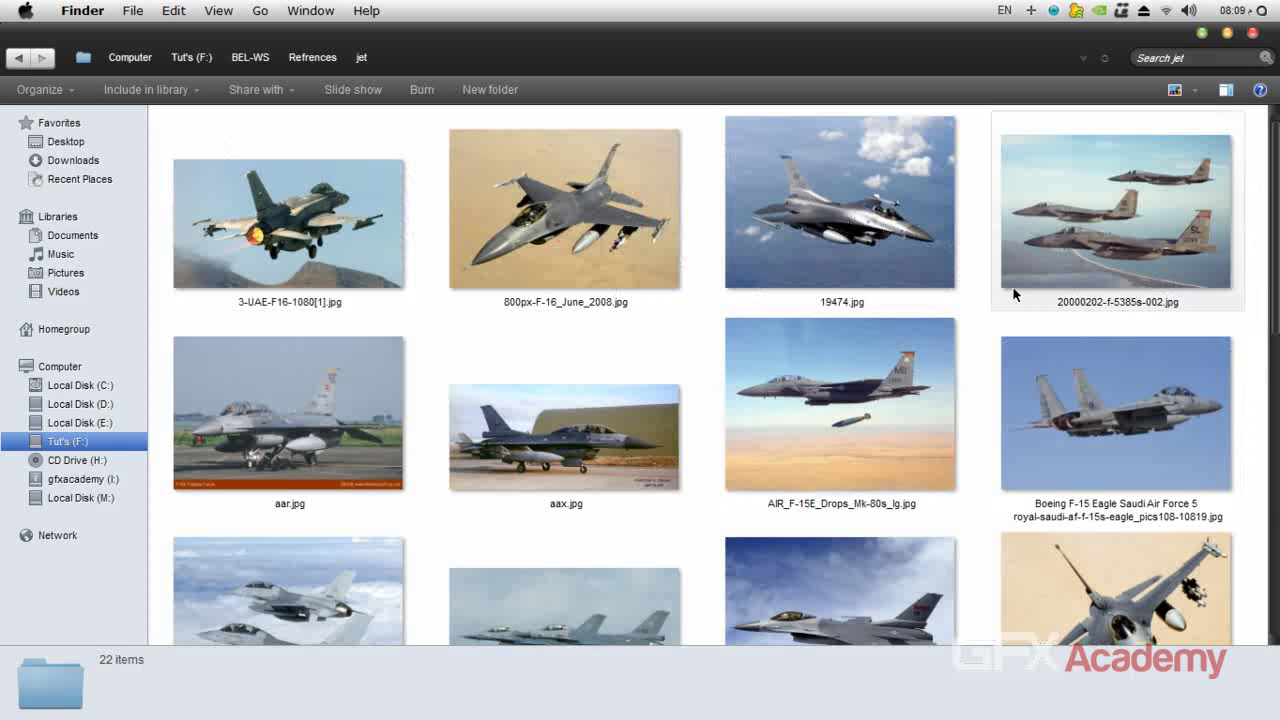
{"action": "double_click", "coordinate": [1136, 254]}
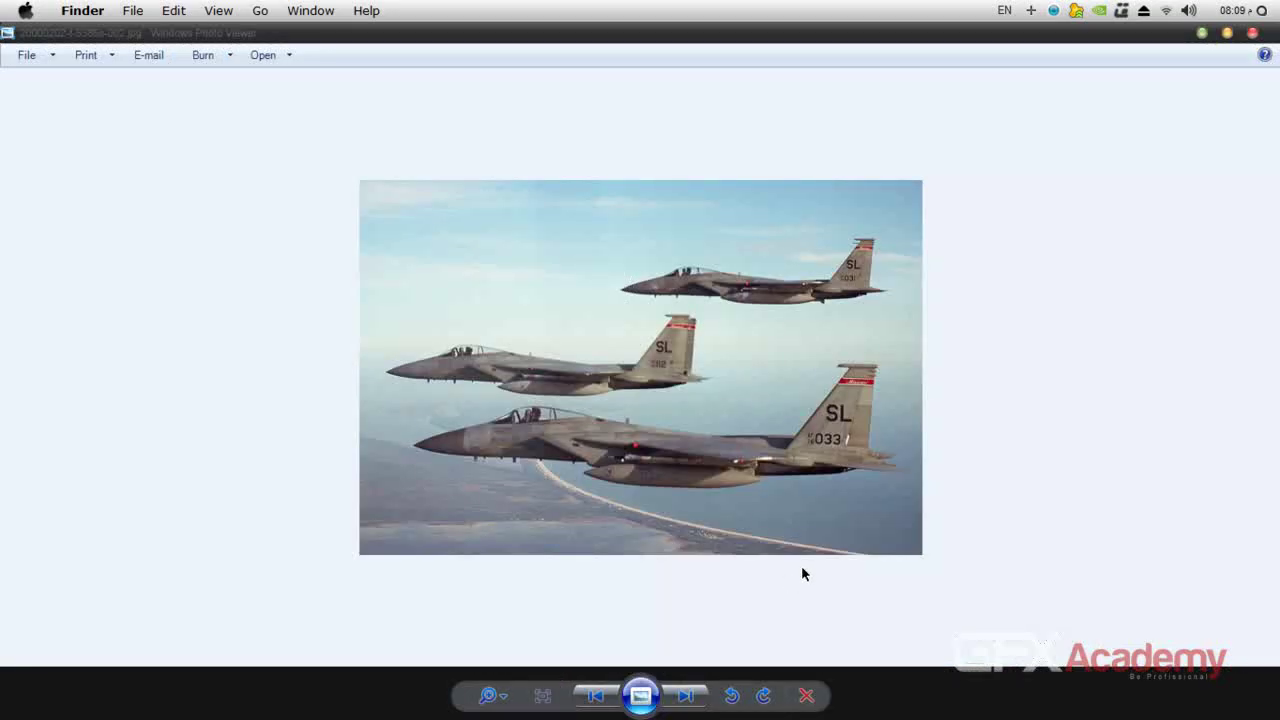
Examine the markings on the tails, wings and fuselages of real fighters in the jet folder's reference photos.
{"action": "left_click", "coordinate": [686, 696]}
{"action": "left_click", "coordinate": [686, 696]}
{"action": "left_click", "coordinate": [686, 696]}
{"action": "left_click", "coordinate": [598, 697]}
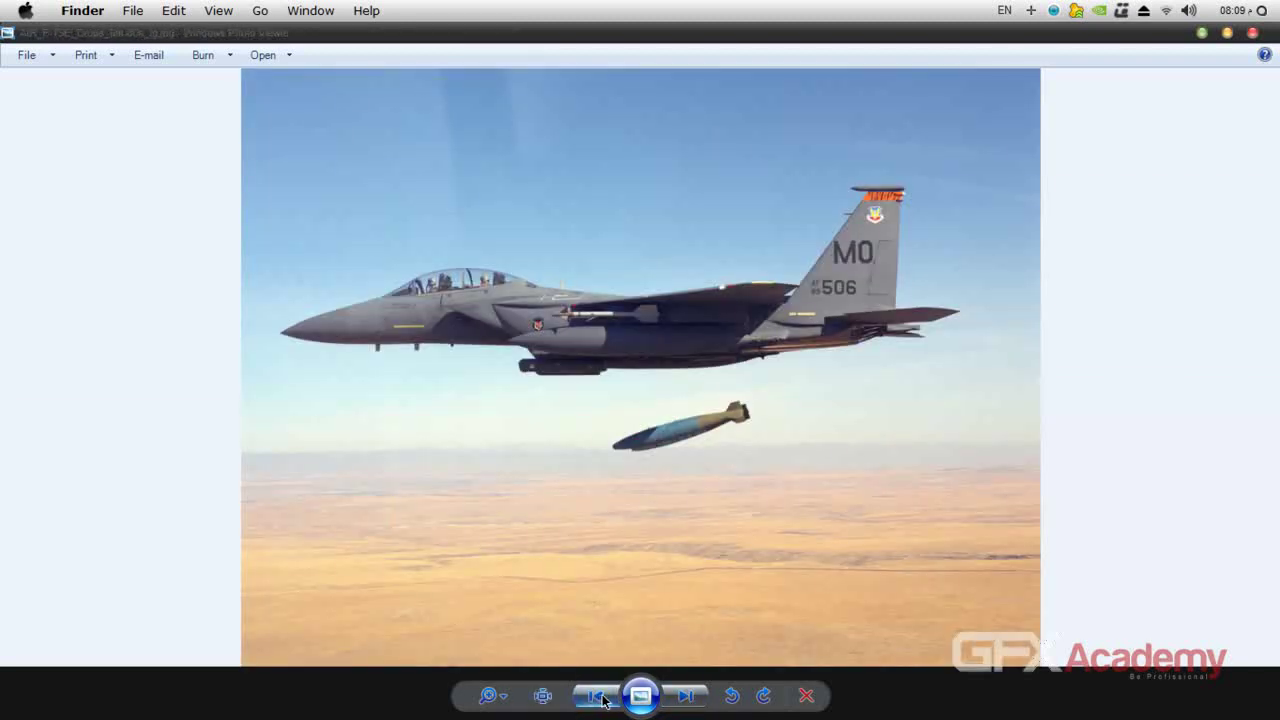
{"action": "left_click", "coordinate": [686, 696]}
{"action": "left_click", "coordinate": [688, 698]}
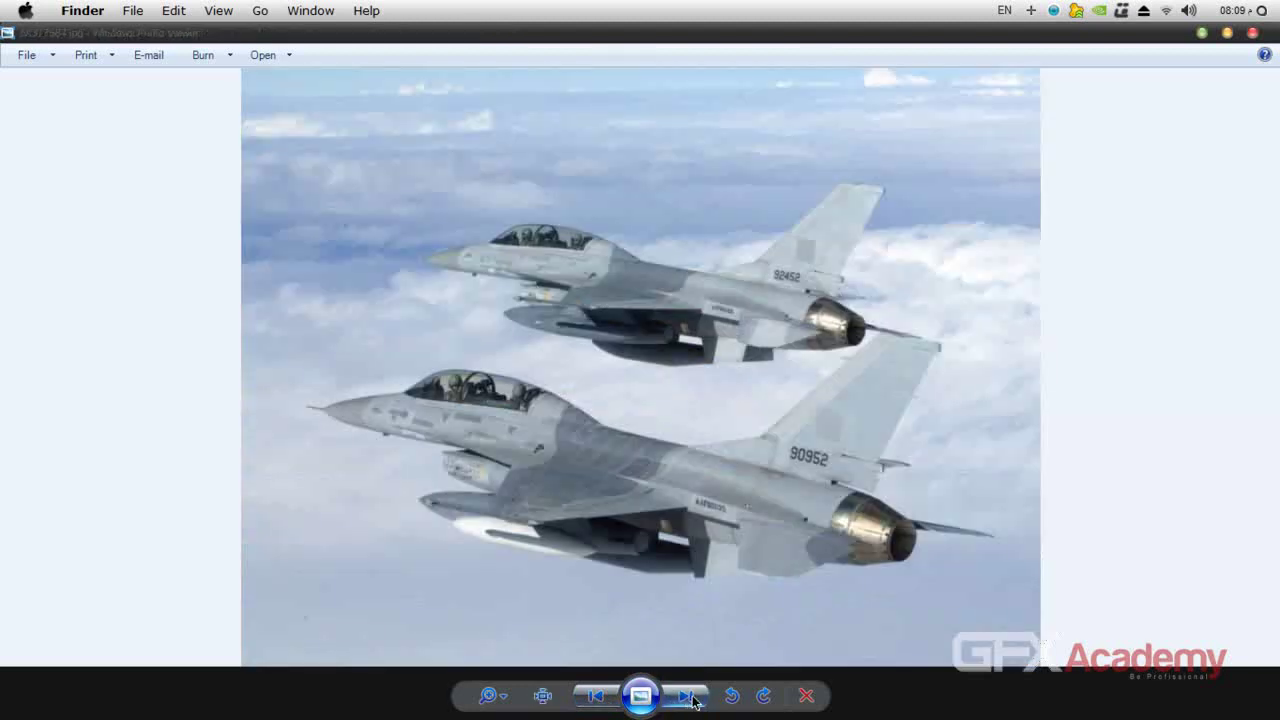
{"action": "left_click", "coordinate": [690, 698]}
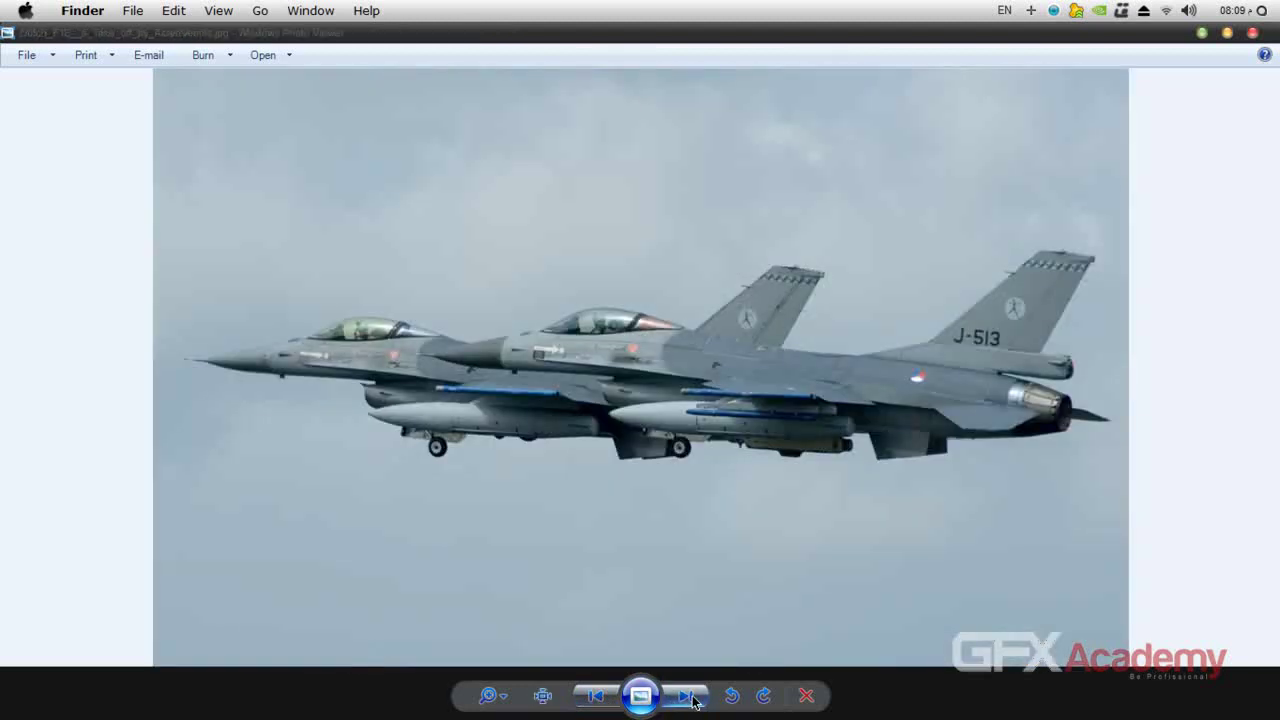
{"action": "left_click", "coordinate": [686, 697]}
{"action": "left_click", "coordinate": [686, 697]}
{"action": "left_click", "coordinate": [686, 697]}
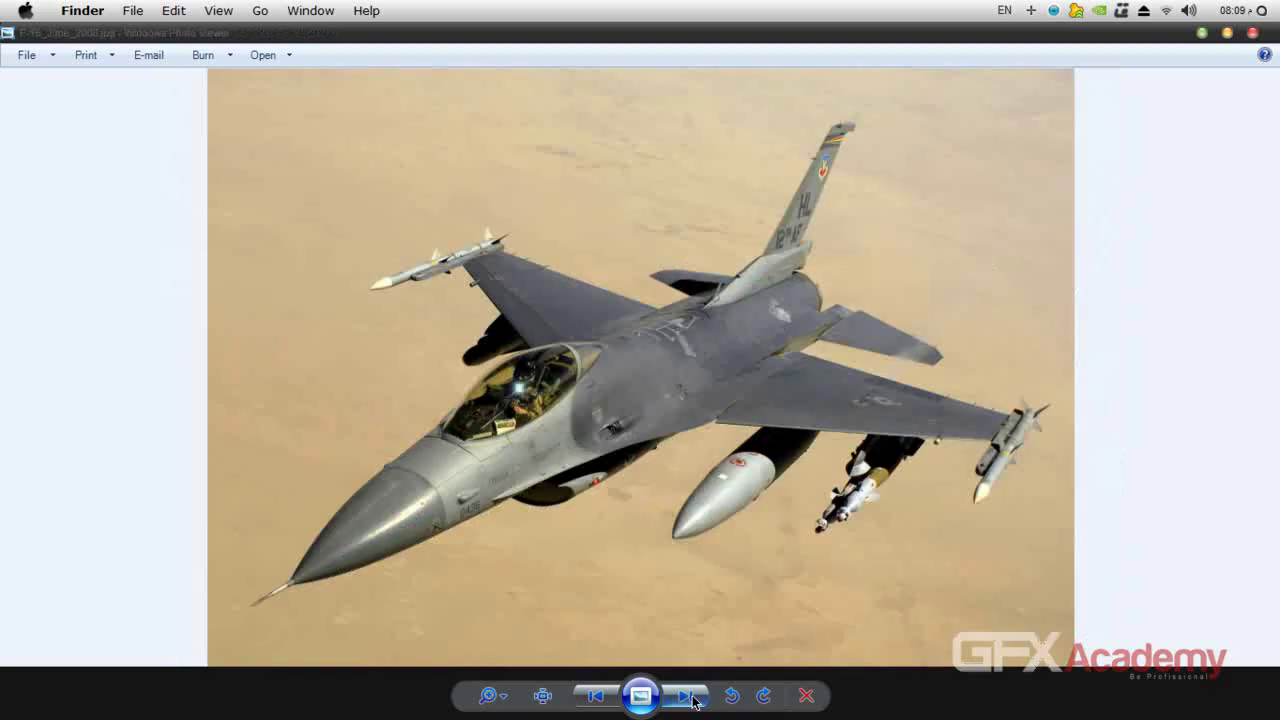
{"action": "left_click", "coordinate": [686, 697]}
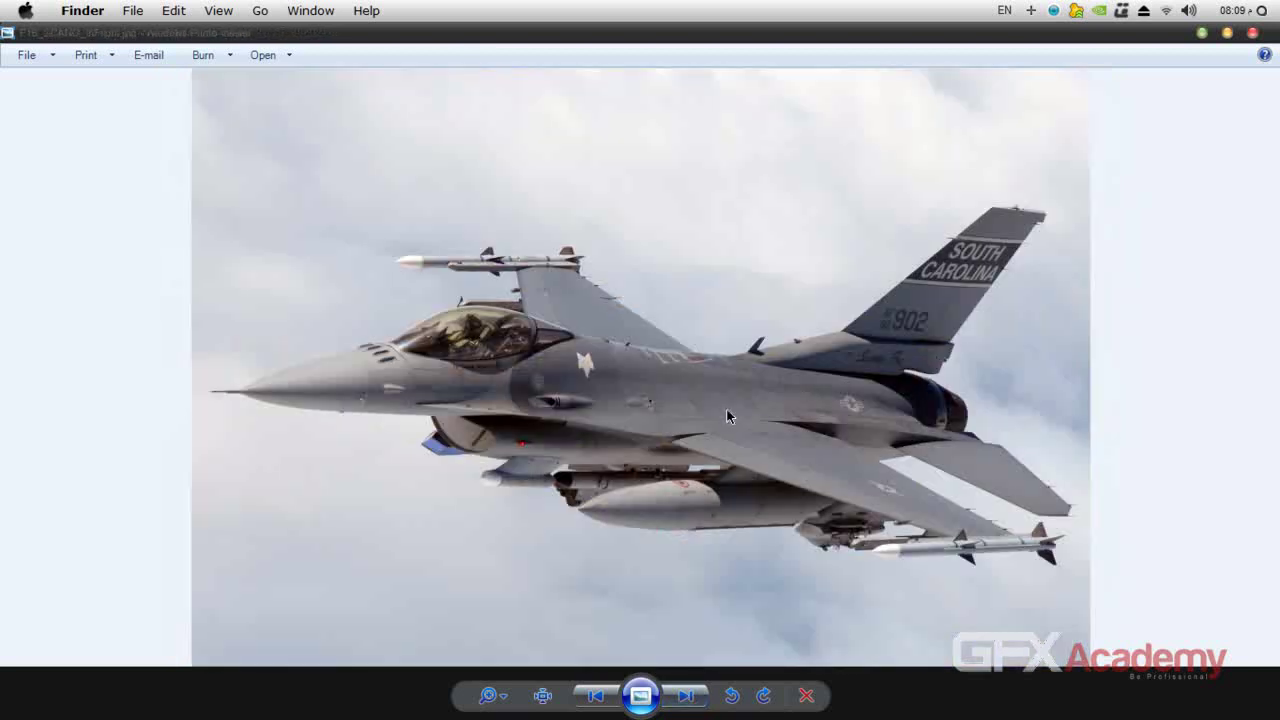
Examine the surface details and markings in the remaining jet reference photos, and close the photo viewer and its folder.
{"action": "left_click", "coordinate": [686, 698]}
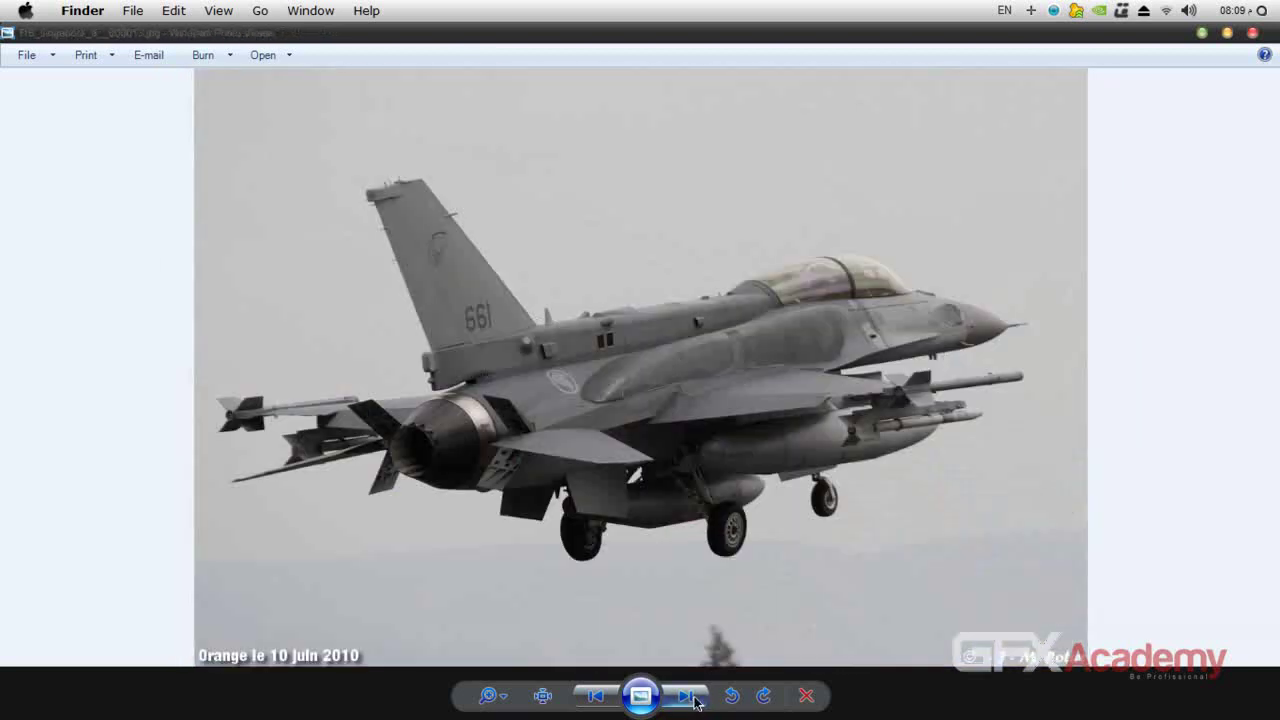
{"action": "left_click", "coordinate": [688, 697]}
{"action": "left_click", "coordinate": [688, 697]}
{"action": "left_click", "coordinate": [688, 697]}
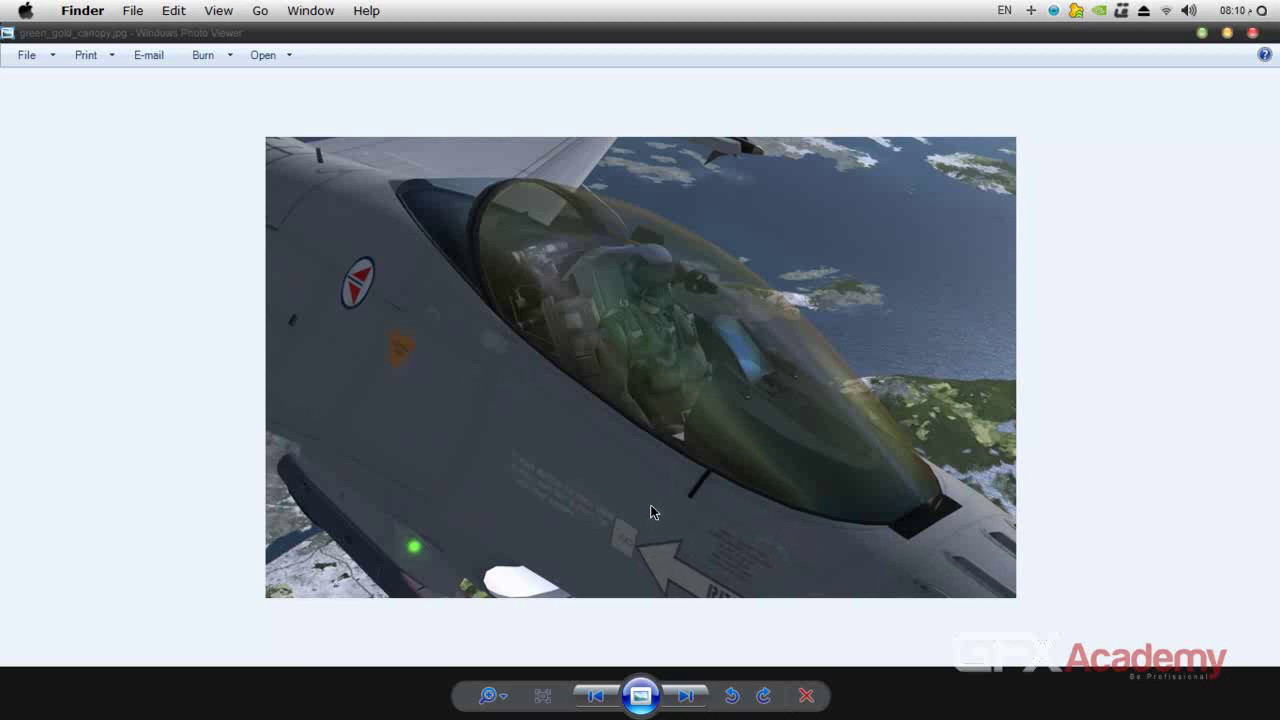
{"action": "left_click", "coordinate": [686, 696]}
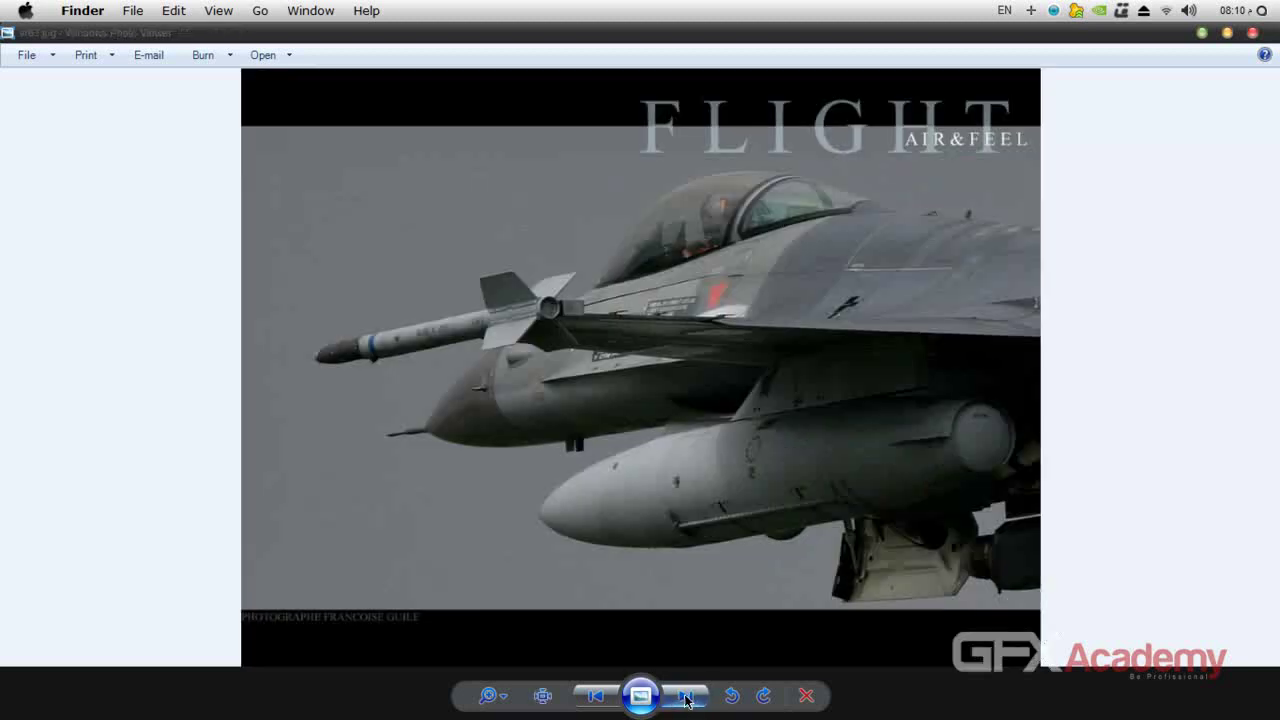
{"action": "left_click", "coordinate": [686, 696]}
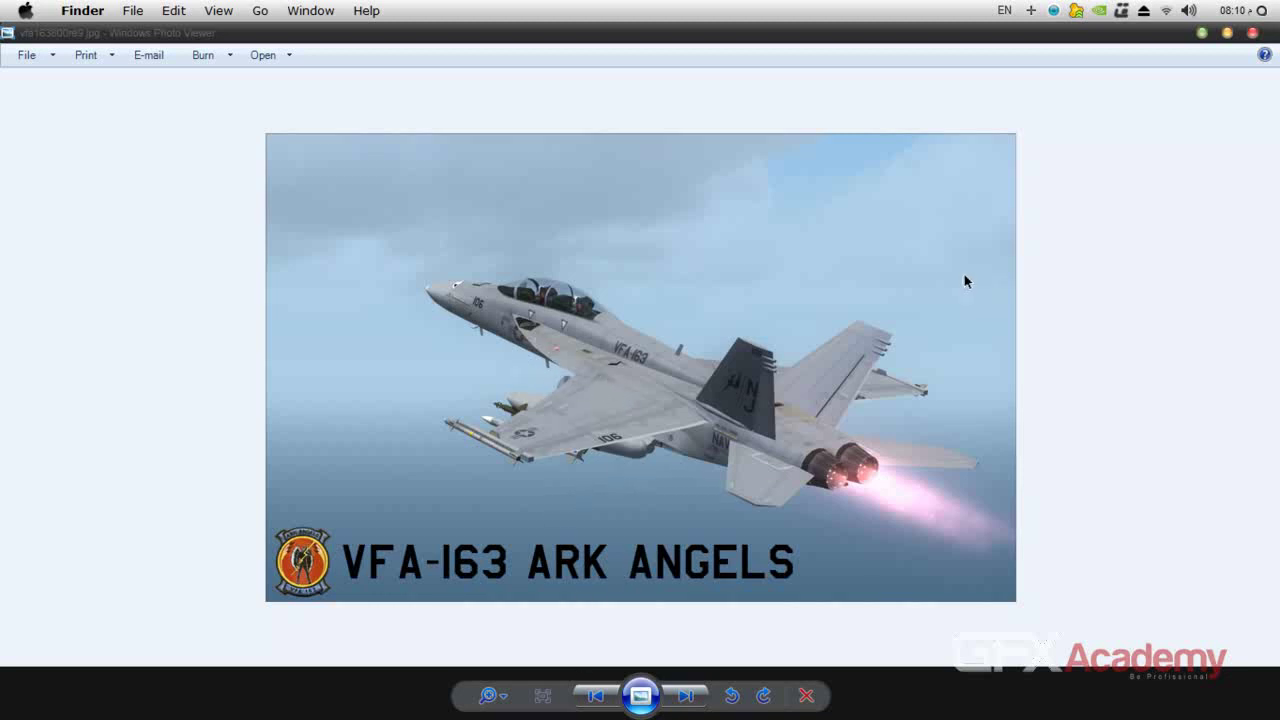
{"action": "left_click", "coordinate": [1254, 35]}
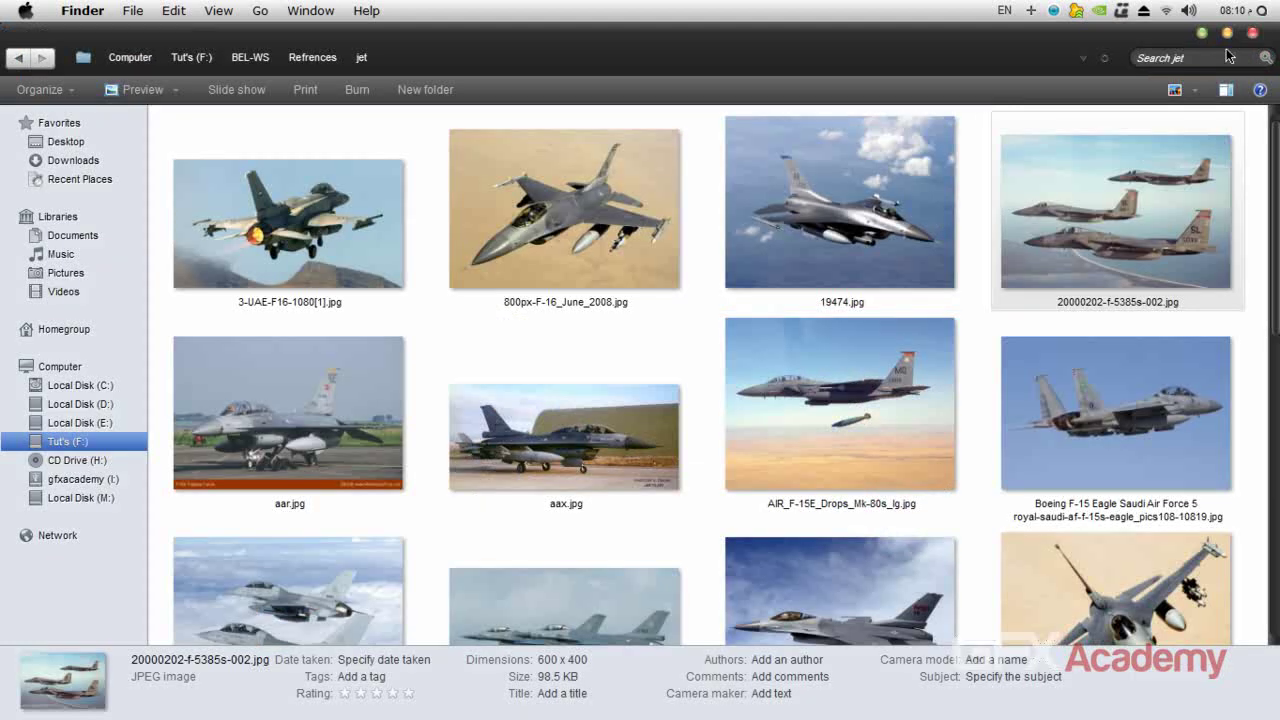
{"action": "left_click", "coordinate": [1254, 35]}
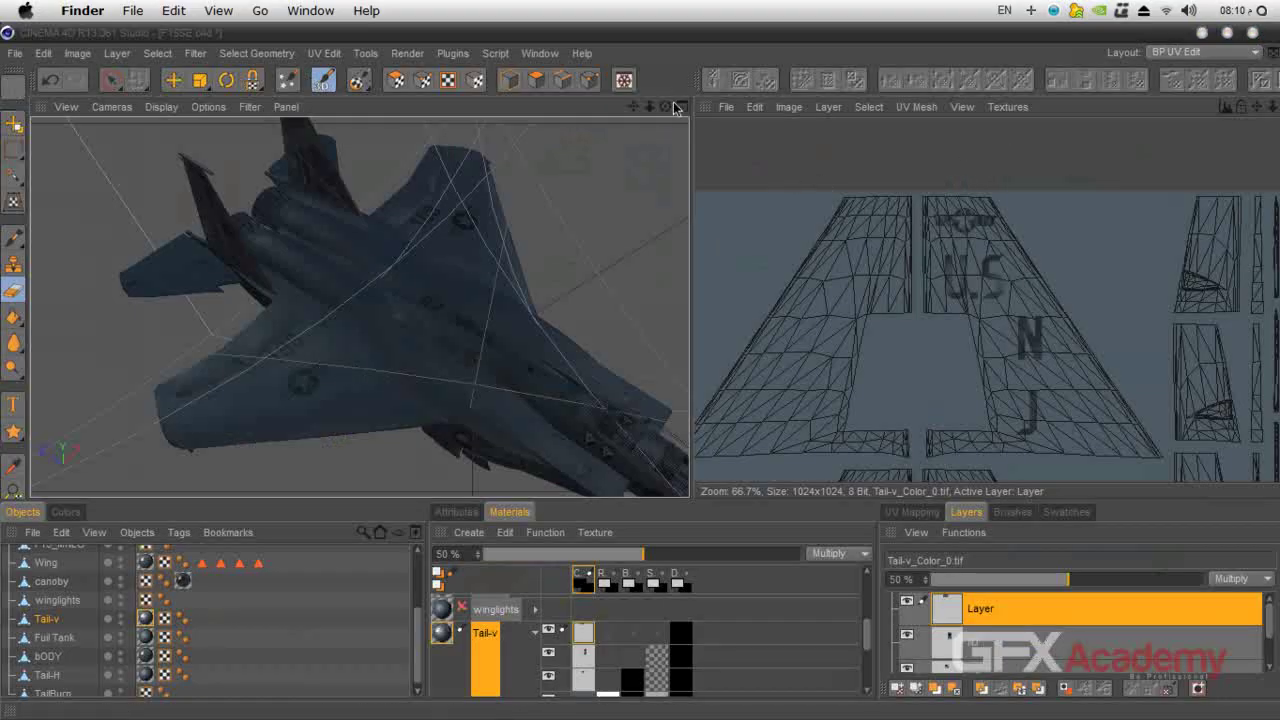
Switch texture painting from the Tail-v material to the Wing material and choose the Line drawing tool.
{"action": "left_click", "coordinate": [276, 188]}
{"action": "left_click_drag", "start_coordinate": [276, 188], "coordinate": [637, 128], "text": "alt"}
{"action": "right_click_drag", "start_coordinate": [603, 151], "coordinate": [623, 120], "text": "alt"}
{"action": "middle_click_drag", "start_coordinate": [623, 120], "coordinate": [628, 132], "text": "alt"}
{"action": "left_click_drag", "start_coordinate": [633, 106], "coordinate": [553, 130]}
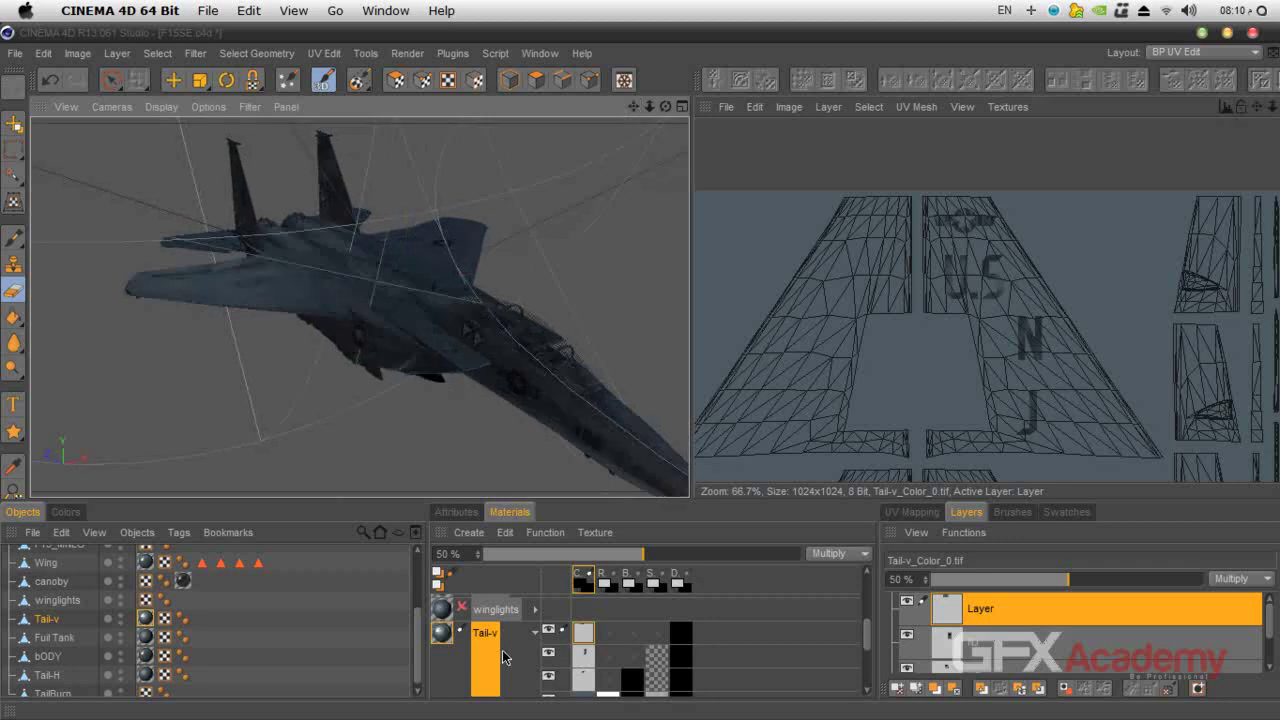
{"action": "left_click", "coordinate": [533, 633]}
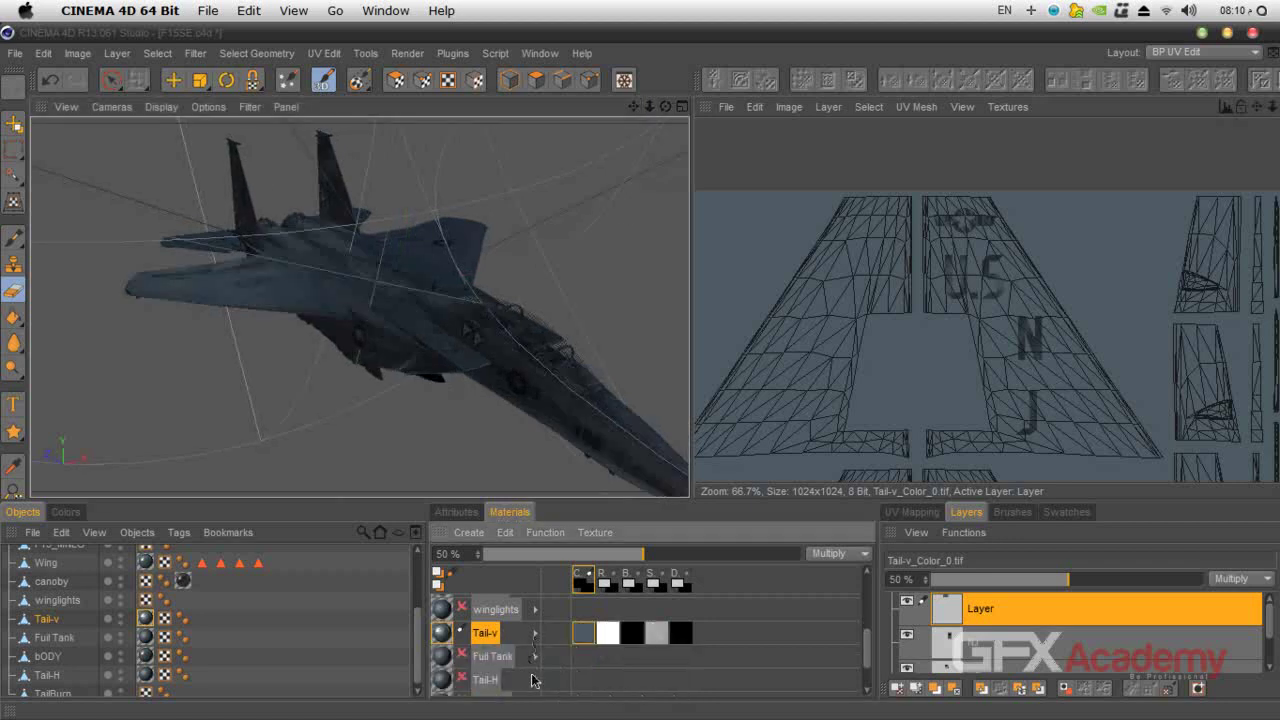
{"action": "scroll", "coordinate": [695, 673], "scroll_direction": "up", "scroll_amount": 3}
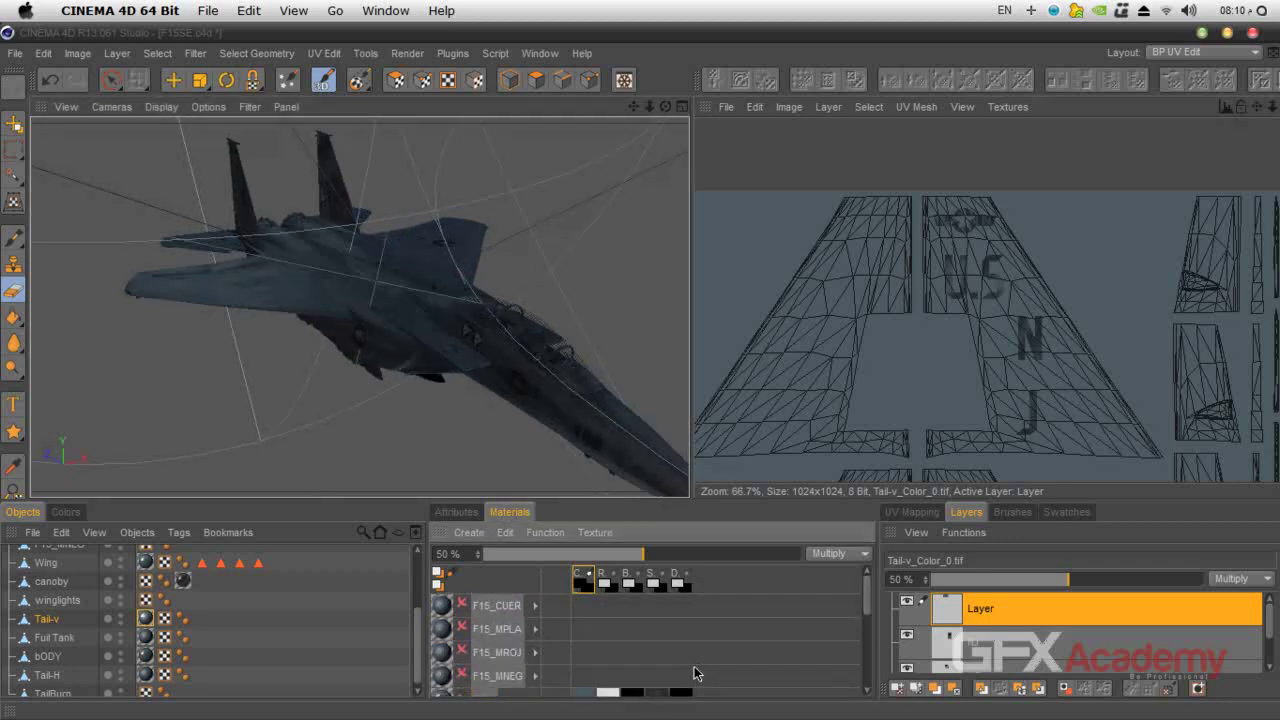
{"action": "scroll", "coordinate": [695, 673], "scroll_direction": "down", "scroll_amount": 3}
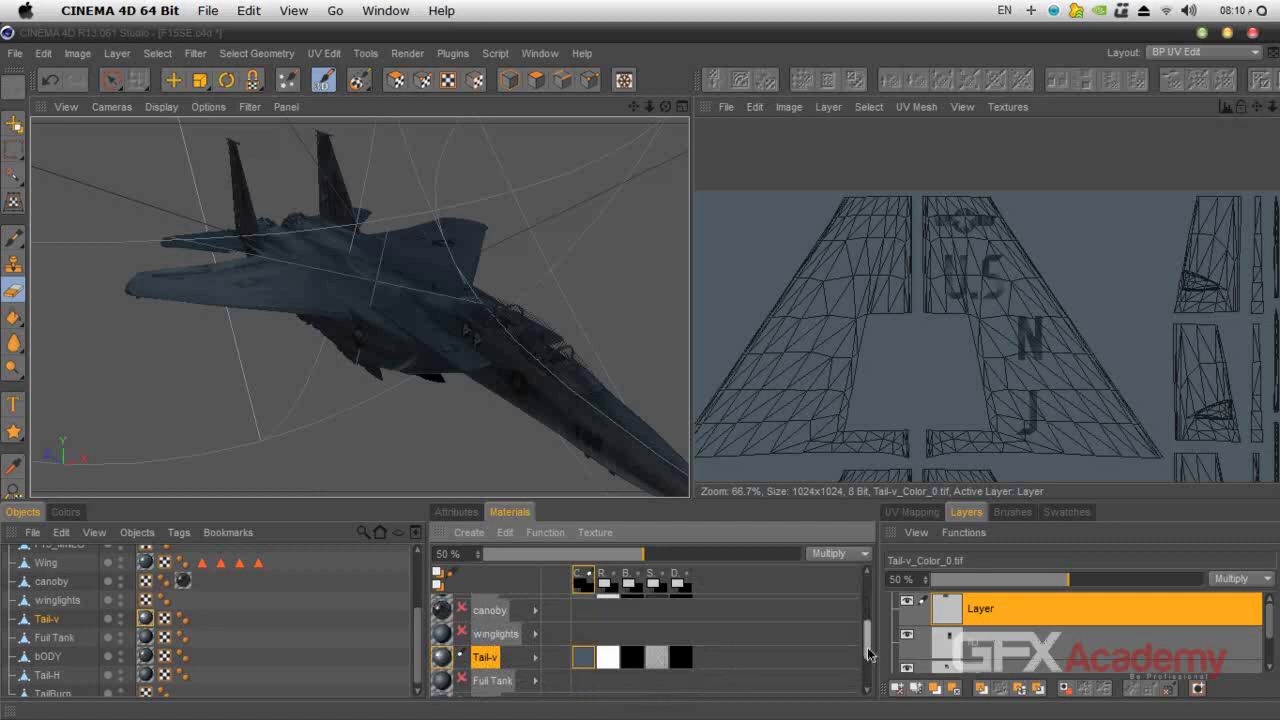
{"action": "scroll", "coordinate": [868, 640], "scroll_direction": "up", "scroll_amount": 2}
{"action": "left_click", "coordinate": [484, 640]}
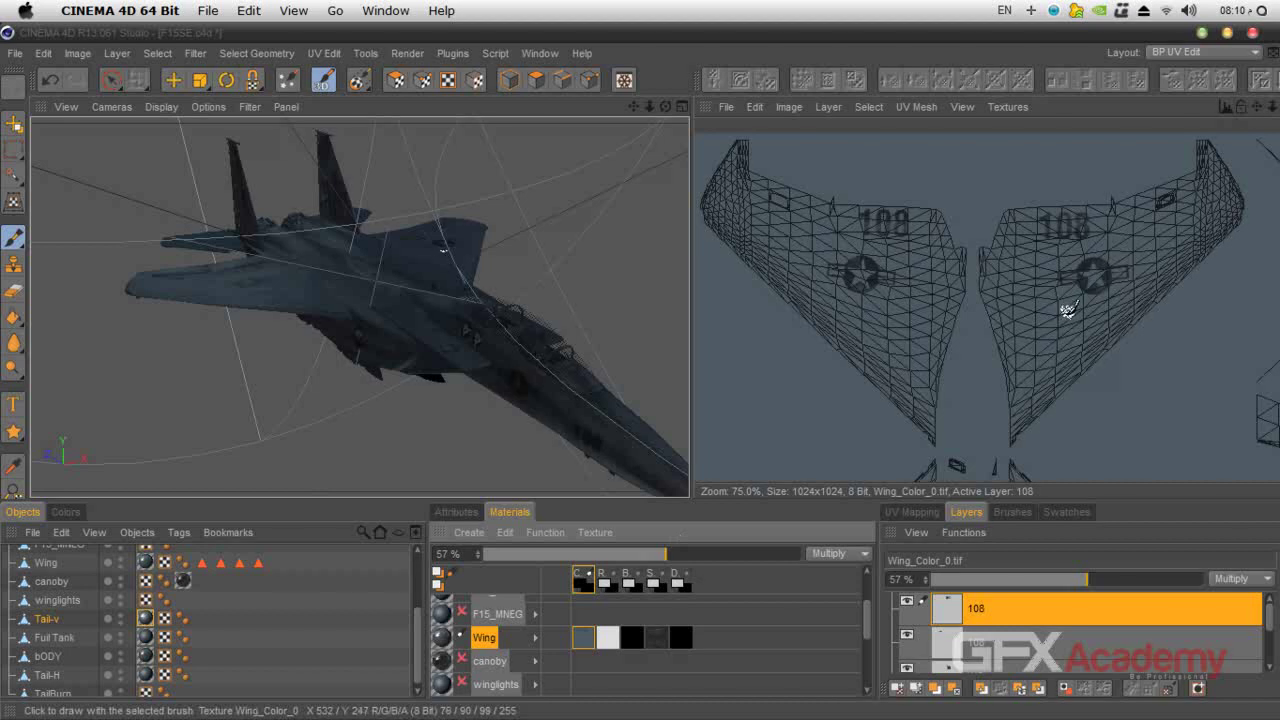
{"action": "left_click", "coordinate": [13, 431]}
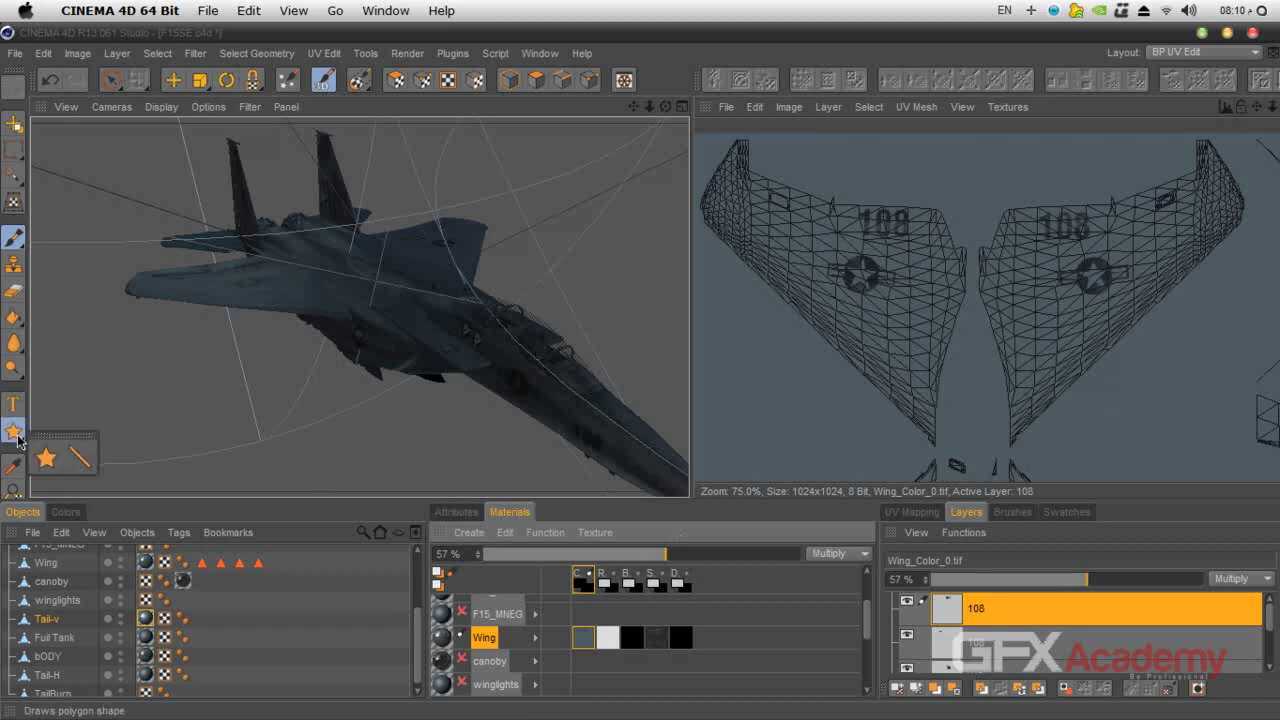
{"action": "left_click", "coordinate": [80, 459]}
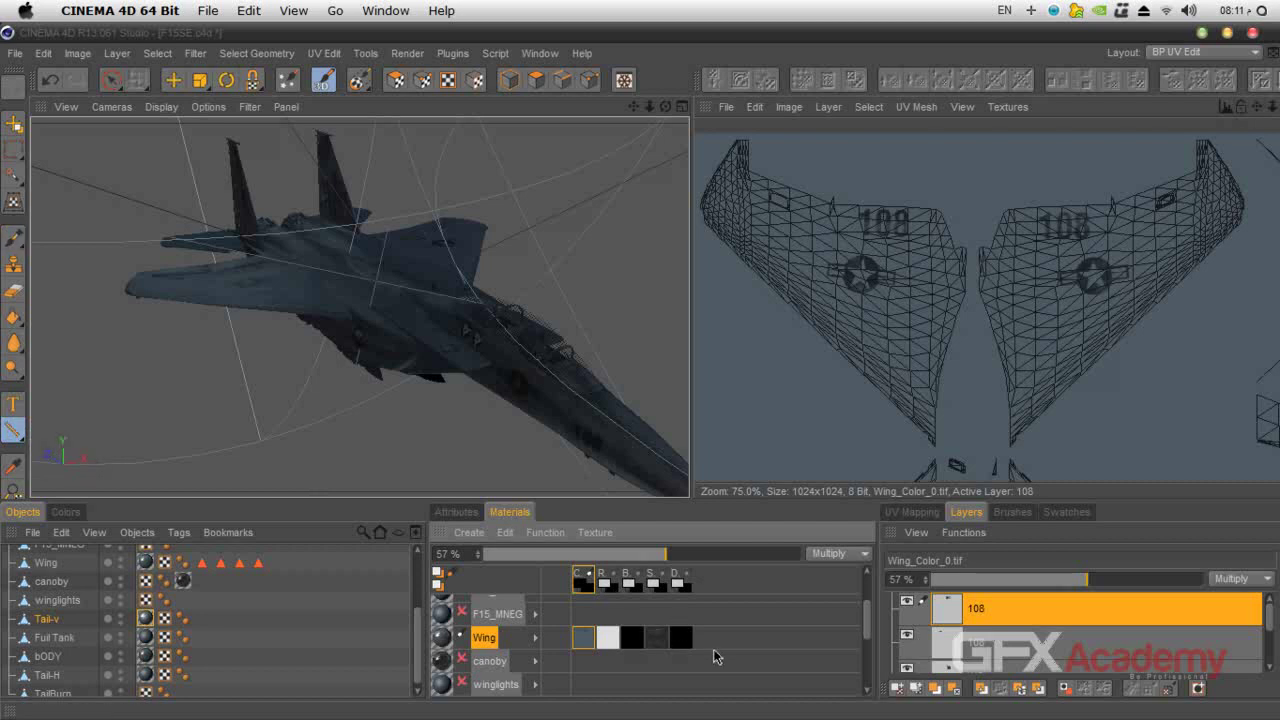
Add a new layer named Lines above wingDetail in the Wing material's Bump texture.
{"action": "left_click", "coordinate": [632, 580]}
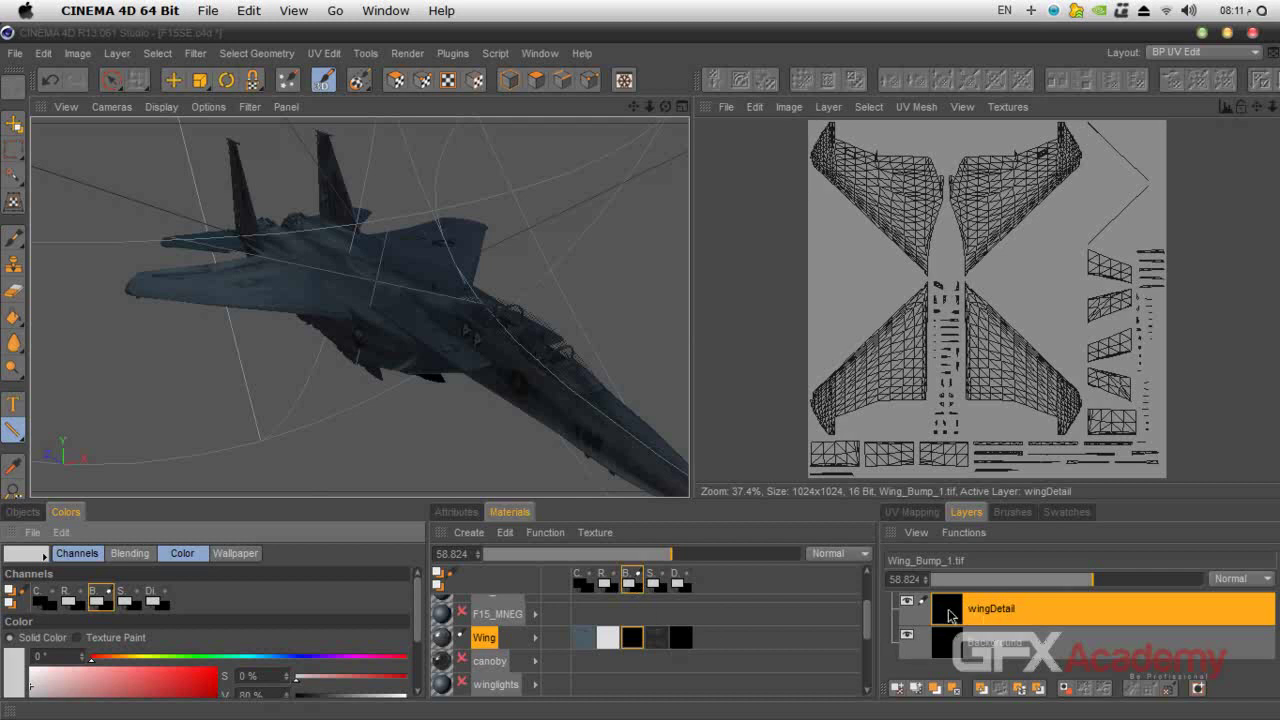
{"action": "left_click", "coordinate": [908, 603]}
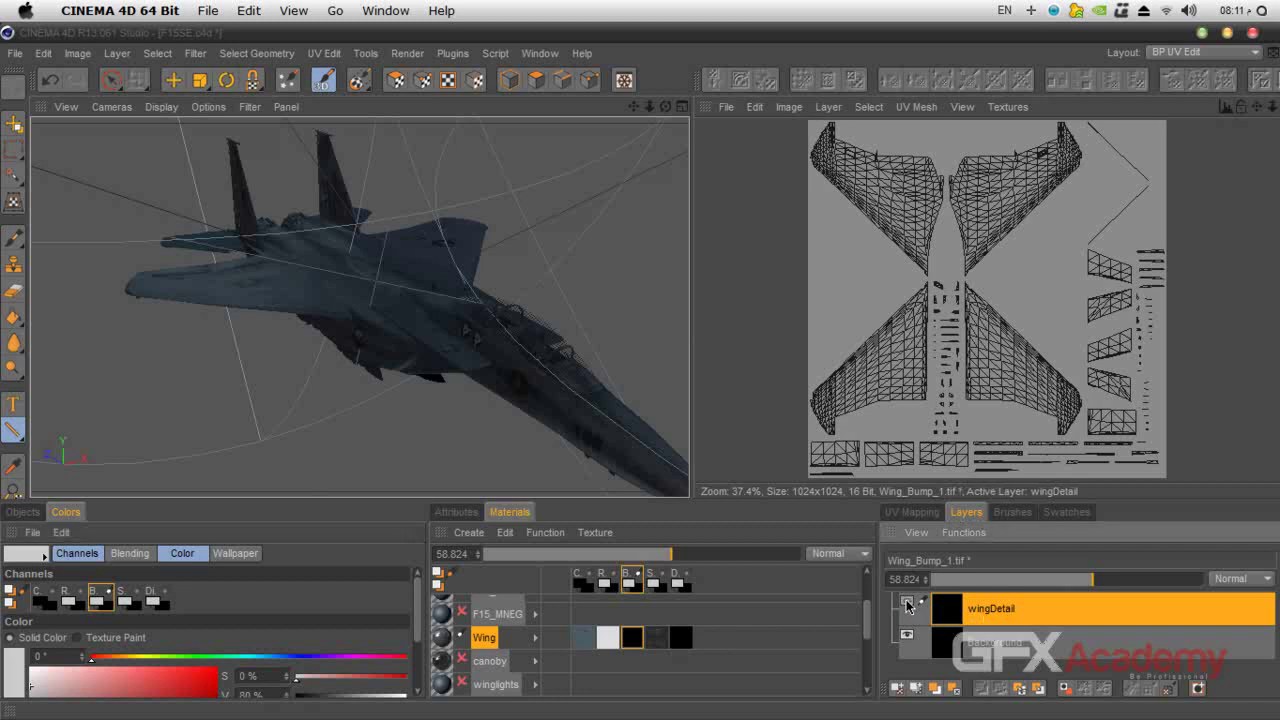
{"action": "right_click", "coordinate": [950, 614]}
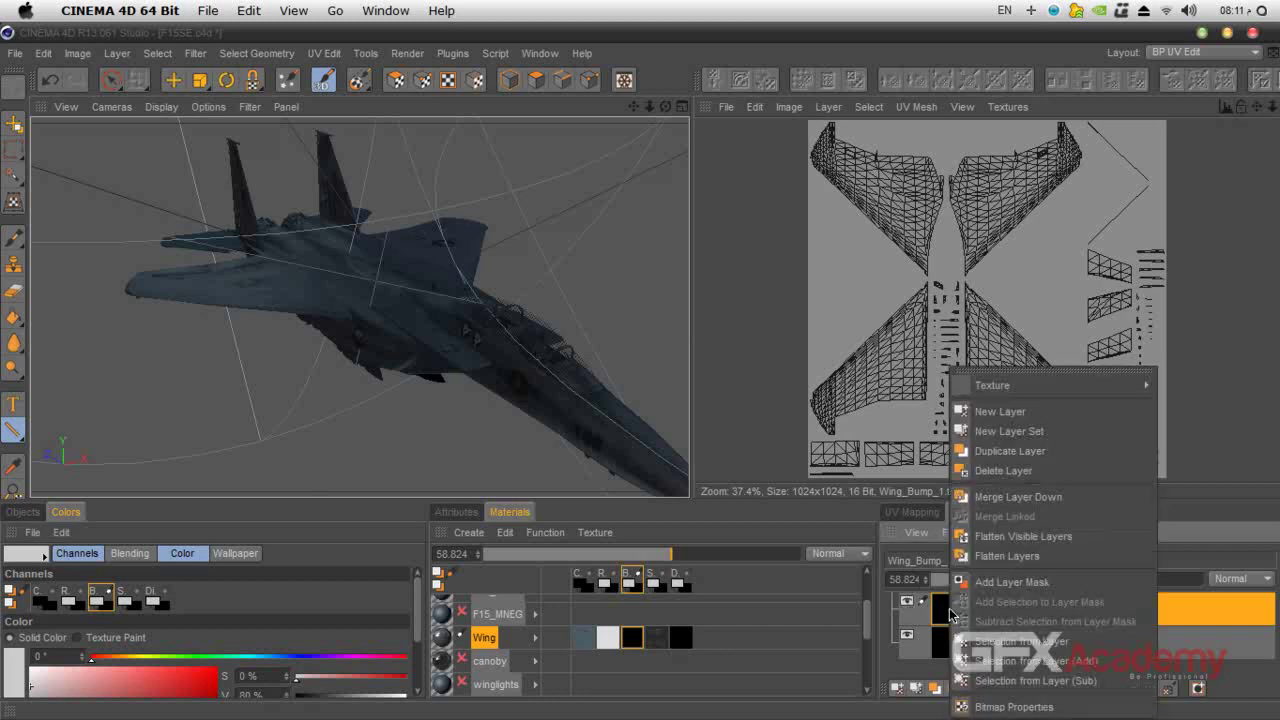
{"action": "left_click", "coordinate": [988, 409]}
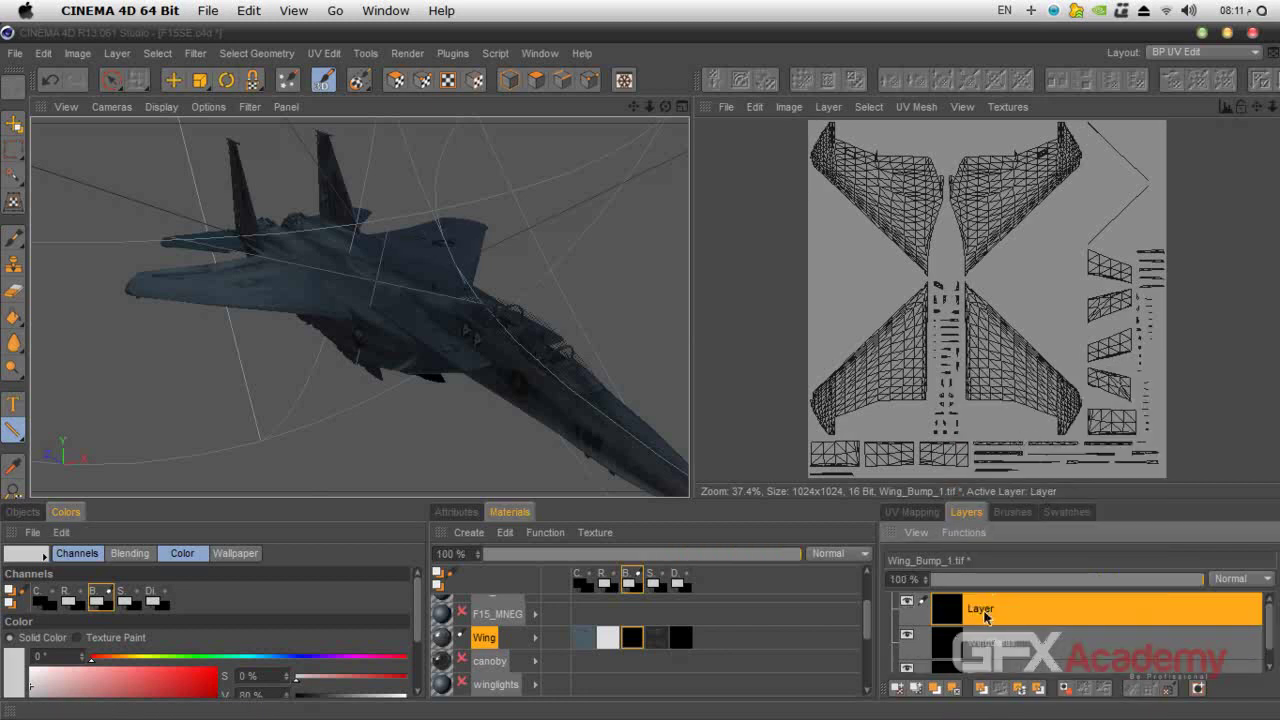
{"action": "double_click", "coordinate": [985, 613]}
{"action": "type", "text": "Lines"}
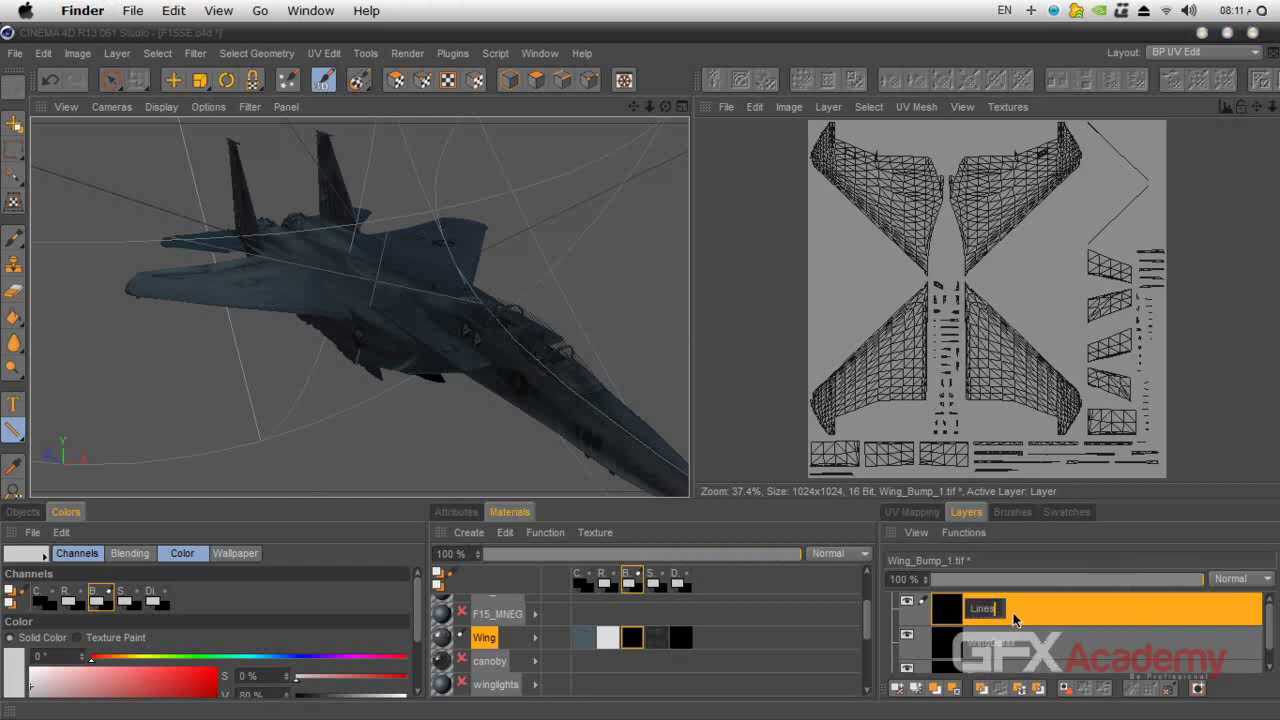
{"action": "key", "text": "Return"}
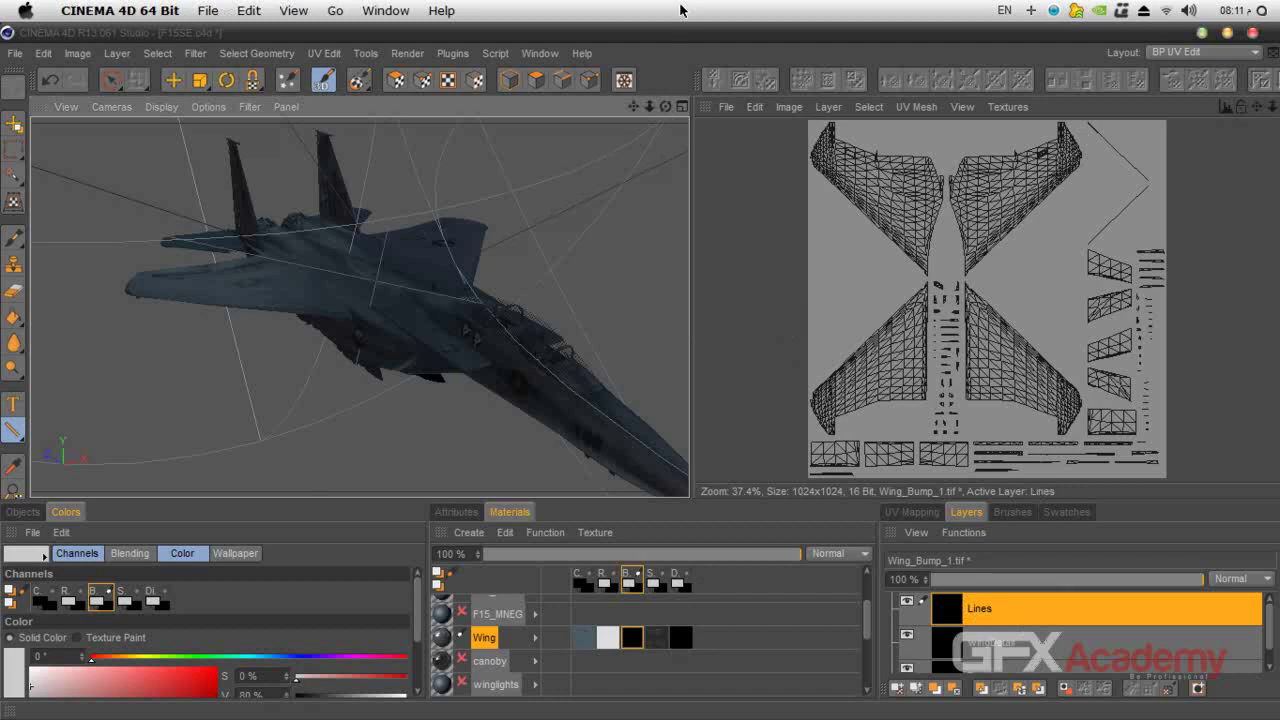
Draw a straight bump line just inside the wing's leading edge, from the wing root to the wingtip.
{"action": "left_click_drag", "start_coordinate": [665, 106], "coordinate": [305, 408]}
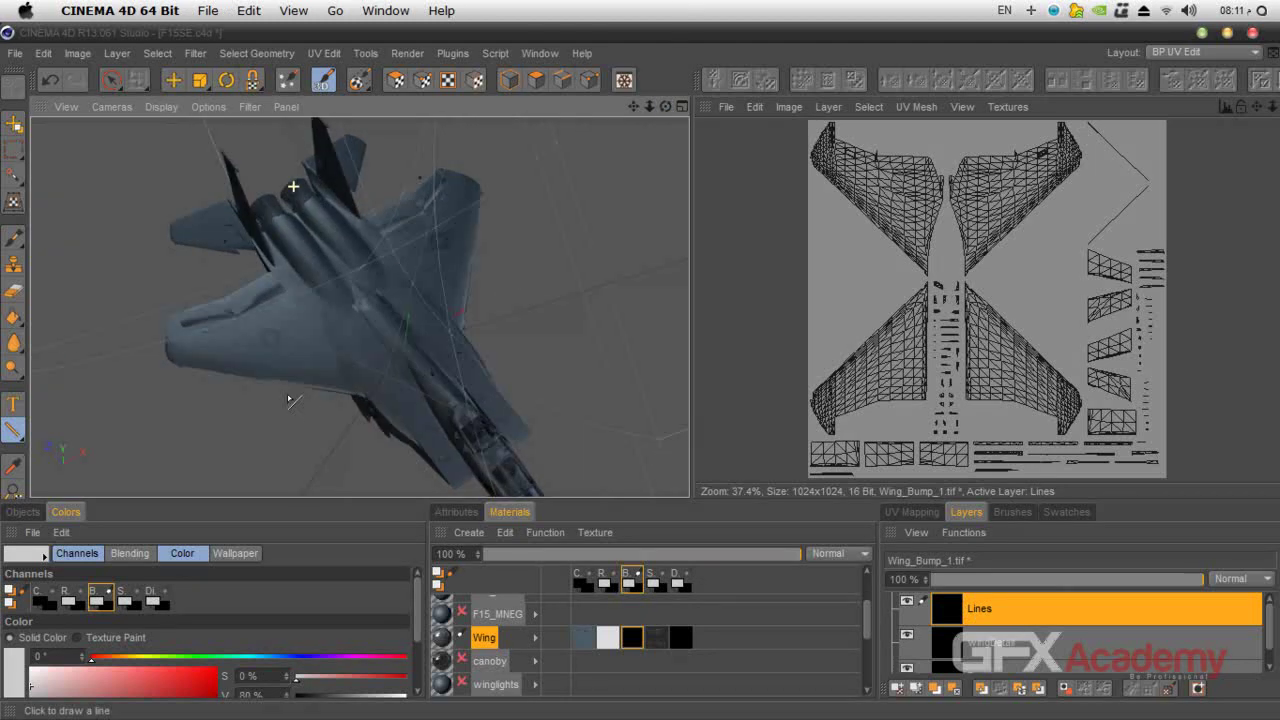
{"action": "scroll", "coordinate": [300, 366], "scroll_direction": "up", "scroll_amount": 10}
{"action": "left_click_drag", "start_coordinate": [633, 107], "coordinate": [775, 95]}
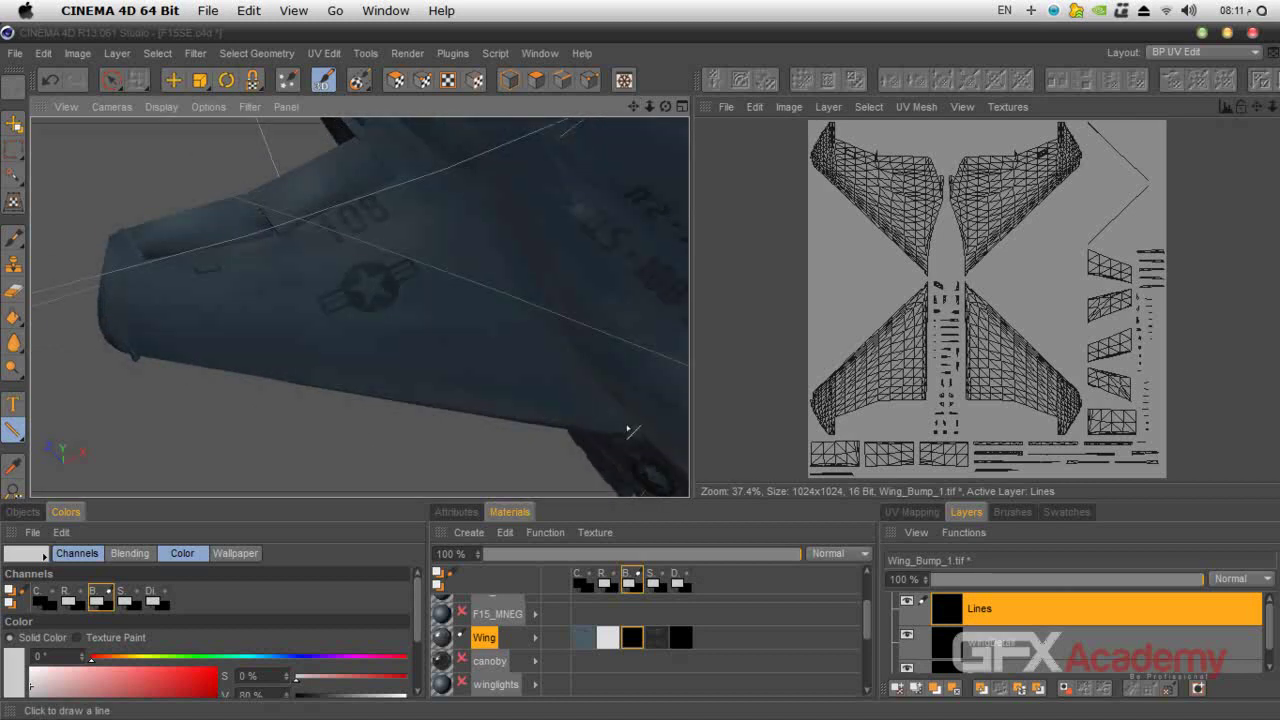
{"action": "mouse_move", "coordinate": [624, 428]}
{"action": "left_mouse_down", "text": "shift"}
{"action": "mouse_move", "coordinate": [200, 370]}
{"action": "mouse_move", "coordinate": [132, 341]}
{"action": "left_mouse_up", "text": "shift"}
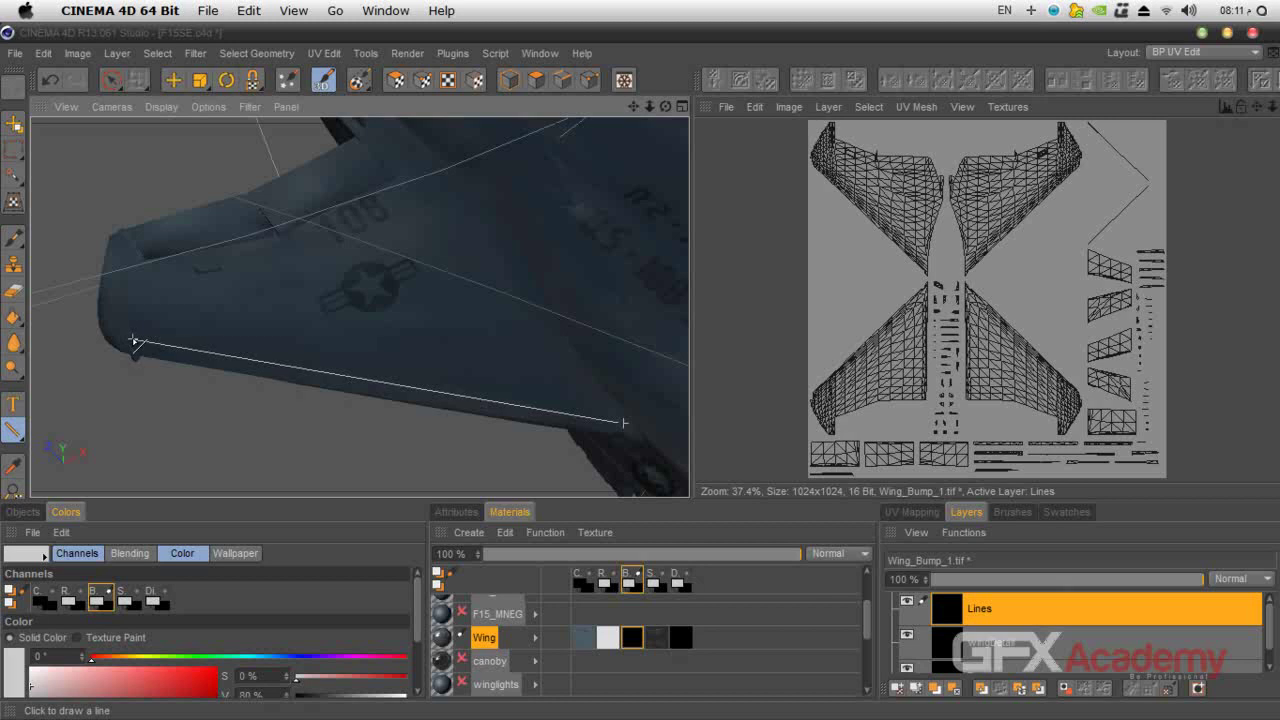
{"action": "left_click_drag", "start_coordinate": [132, 341], "coordinate": [133, 343]}
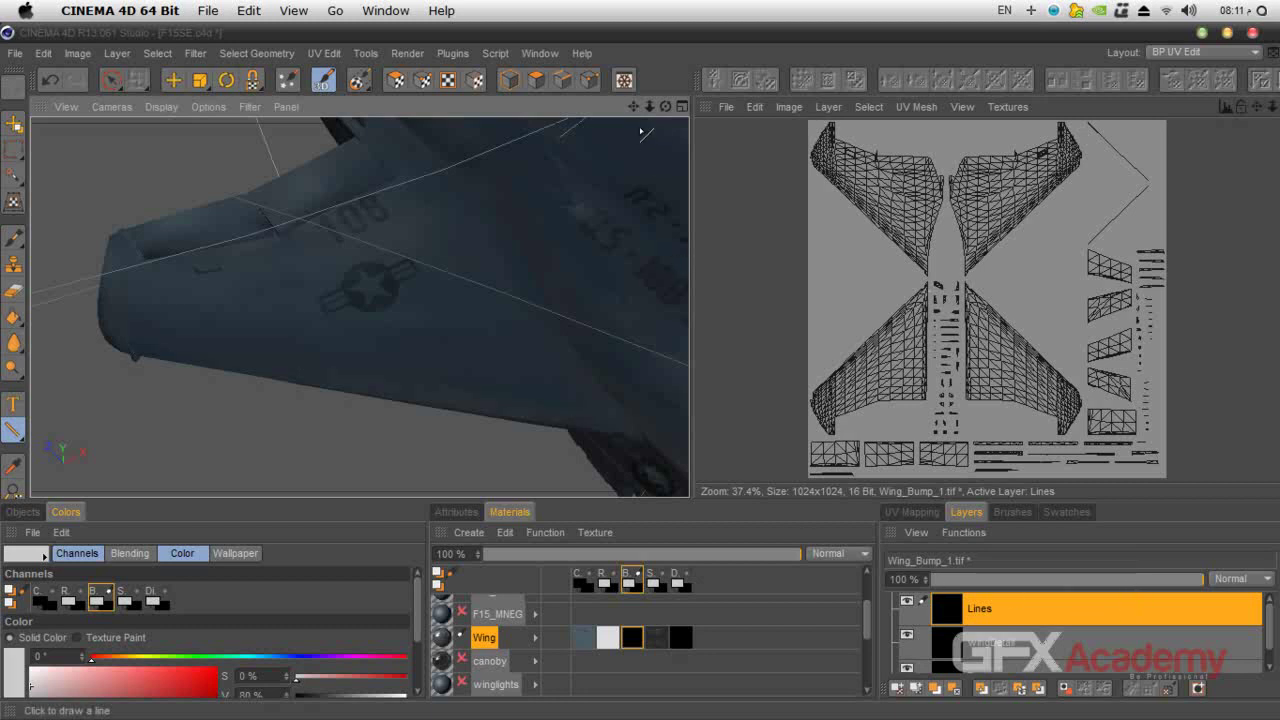
Render a close-up of the wing's leading edge to the Picture Viewer to check the panel line, and close the render.
{"action": "mouse_move", "coordinate": [664, 106]}
{"action": "left_mouse_down"}
{"action": "mouse_move", "coordinate": [615, 80]}
{"action": "mouse_move", "coordinate": [664, 107]}
{"action": "left_mouse_up"}
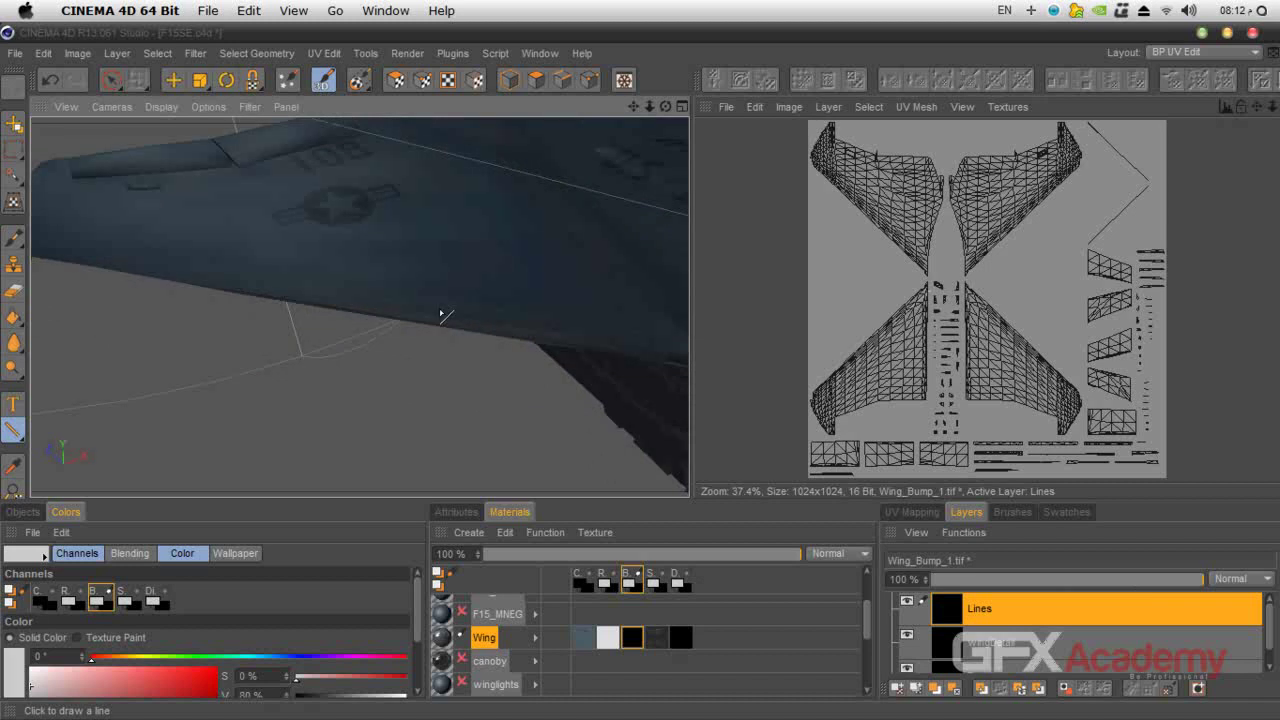
{"action": "key", "text": "shift+r"}
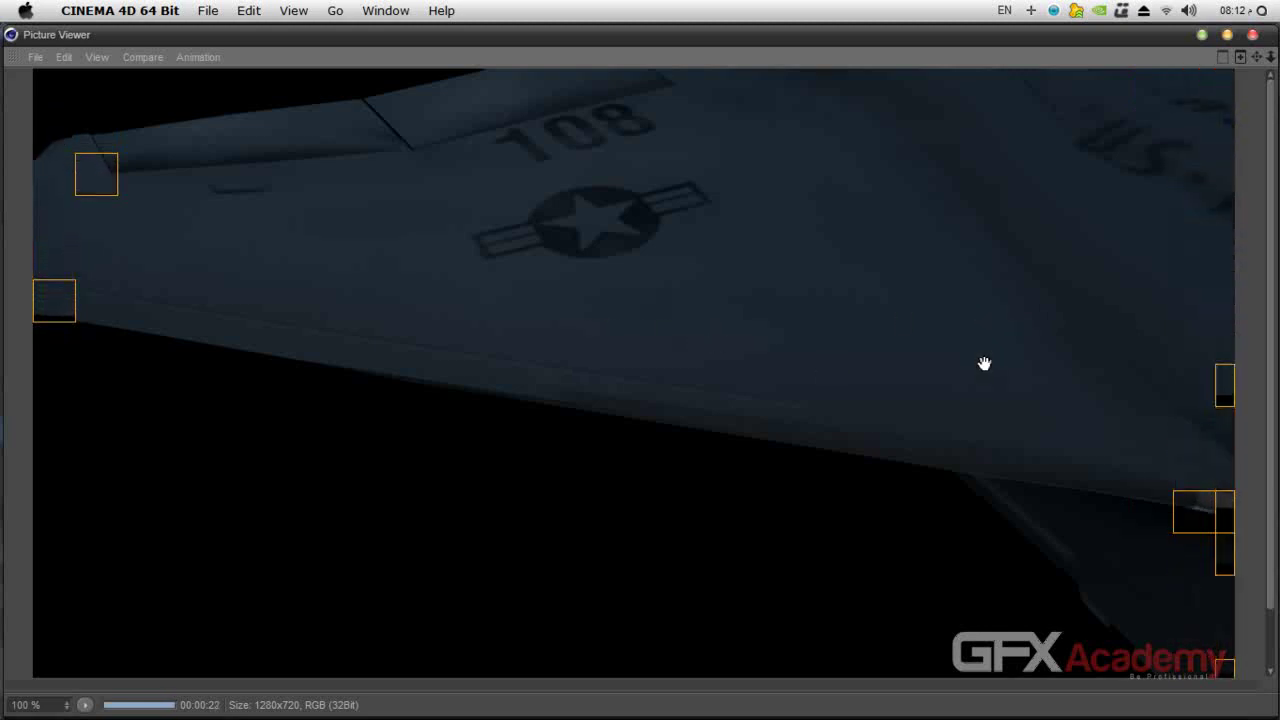
{"action": "left_click", "coordinate": [1252, 34]}
Draw a straight bump line across the wingtip from the leading edge to the trailing edge.
{"action": "left_click_drag", "start_coordinate": [633, 106], "coordinate": [725, 199]}
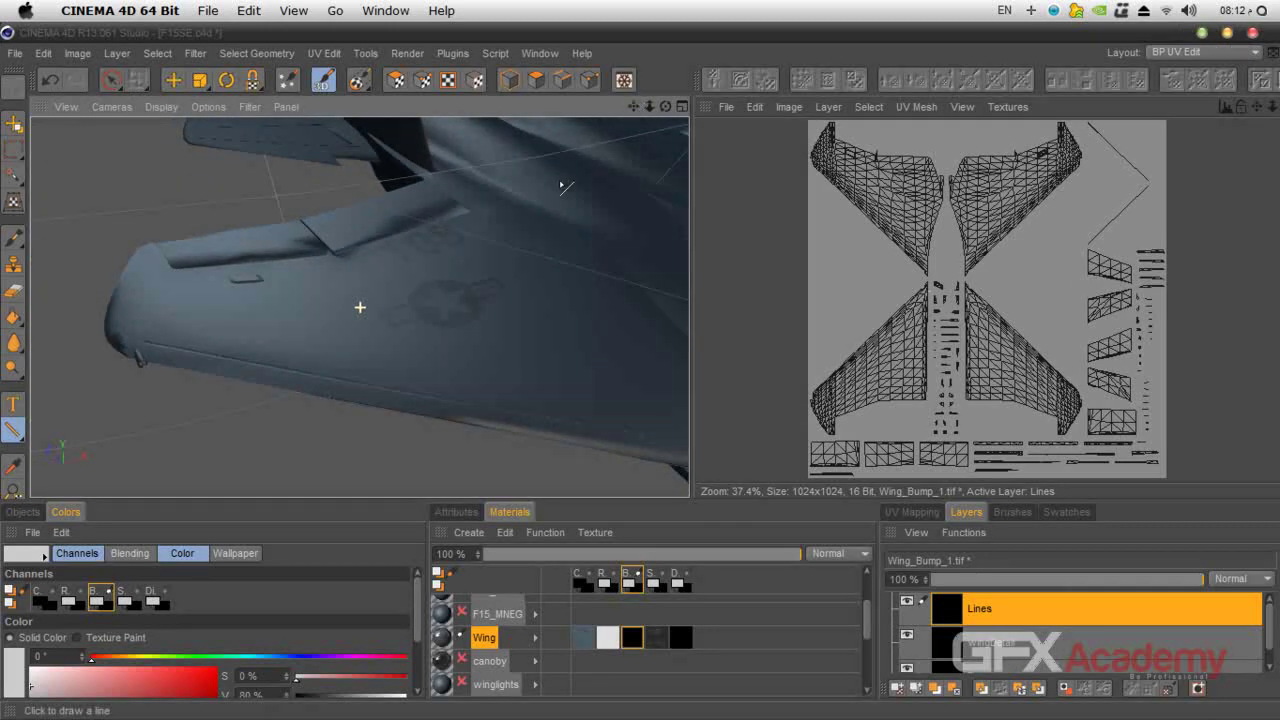
{"action": "scroll", "coordinate": [453, 255], "scroll_direction": "up", "scroll_amount": 2}
{"action": "left_click_drag", "start_coordinate": [665, 106], "coordinate": [745, 156]}
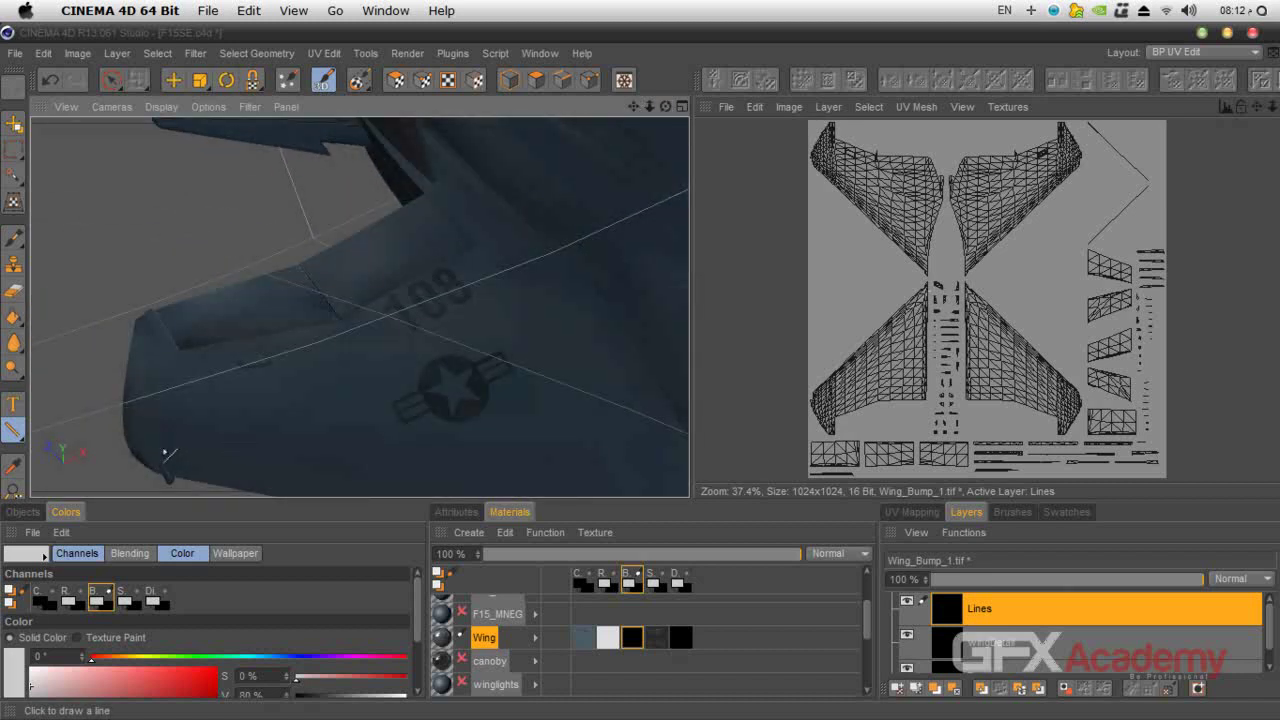
{"action": "mouse_move", "coordinate": [164, 450]}
{"action": "left_mouse_down"}
{"action": "mouse_move", "coordinate": [158, 317]}
{"action": "mouse_move", "coordinate": [146, 334]}
{"action": "left_mouse_up"}
Draw two straight bump lines along the front edges of the wing's outer and inner trailing-edge flaps.
{"action": "scroll", "coordinate": [322, 404], "scroll_direction": "up", "scroll_amount": 5}
{"action": "scroll", "coordinate": [380, 354], "scroll_direction": "up", "scroll_amount": 2}
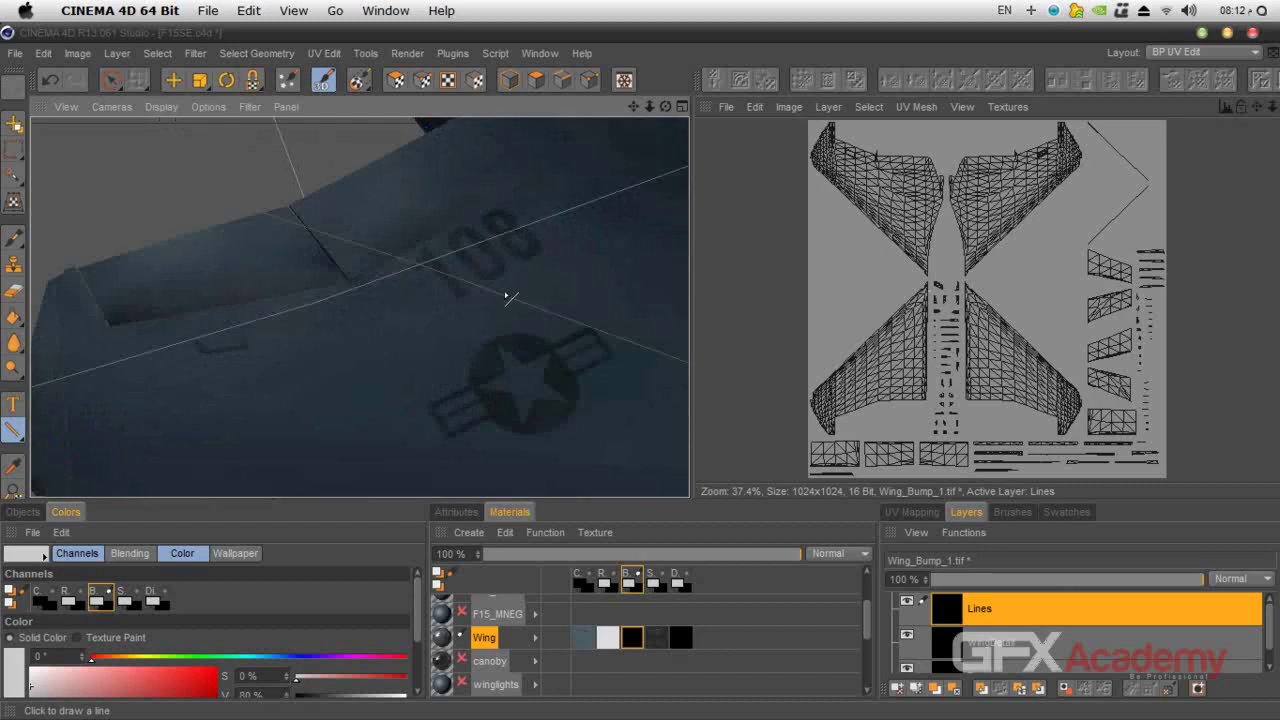
{"action": "left_click_drag", "start_coordinate": [665, 106], "coordinate": [634, 119]}
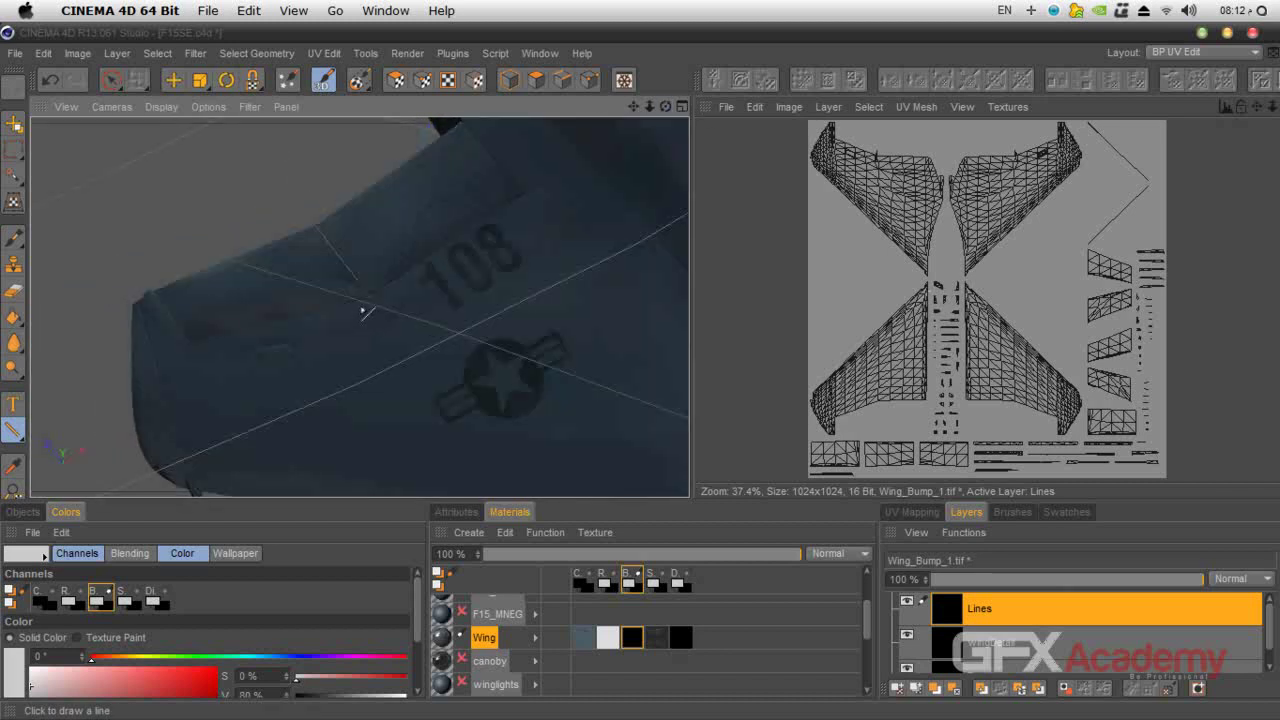
{"action": "left_click_drag", "start_coordinate": [358, 308], "coordinate": [194, 348]}
{"action": "left_click_drag", "start_coordinate": [194, 349], "coordinate": [194, 350]}
{"action": "mouse_move", "coordinate": [378, 298]}
{"action": "left_mouse_down"}
{"action": "mouse_move", "coordinate": [460, 262]}
{"action": "mouse_move", "coordinate": [534, 214]}
{"action": "mouse_move", "coordinate": [533, 199]}
{"action": "left_mouse_up"}
{"action": "left_click_drag", "start_coordinate": [532, 197], "coordinate": [532, 197]}
Render the whole wing from above to the Picture Viewer to check the new panel lines, and close the render.
{"action": "scroll", "coordinate": [598, 262], "scroll_direction": "down", "scroll_amount": 3}
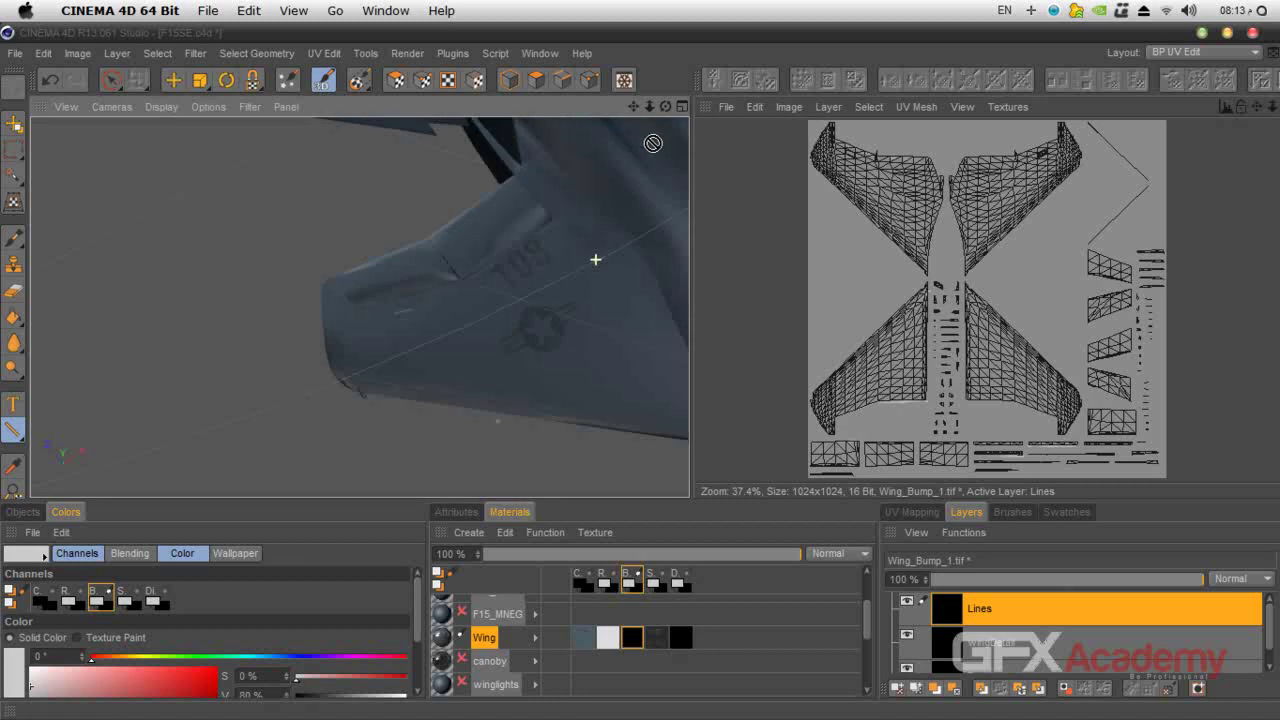
{"action": "left_click_drag", "start_coordinate": [633, 106], "coordinate": [571, 157]}
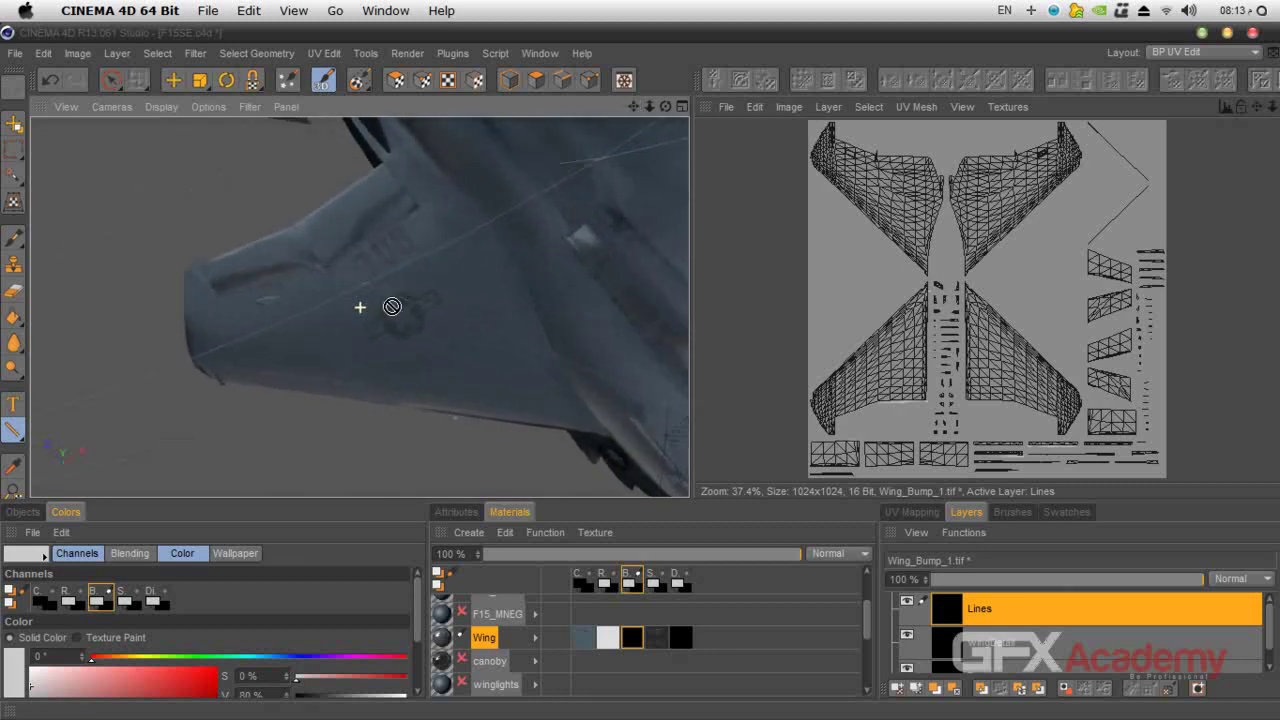
{"action": "scroll", "coordinate": [429, 302], "scroll_direction": "down", "scroll_amount": 3}
{"action": "key", "text": "shift+r"}
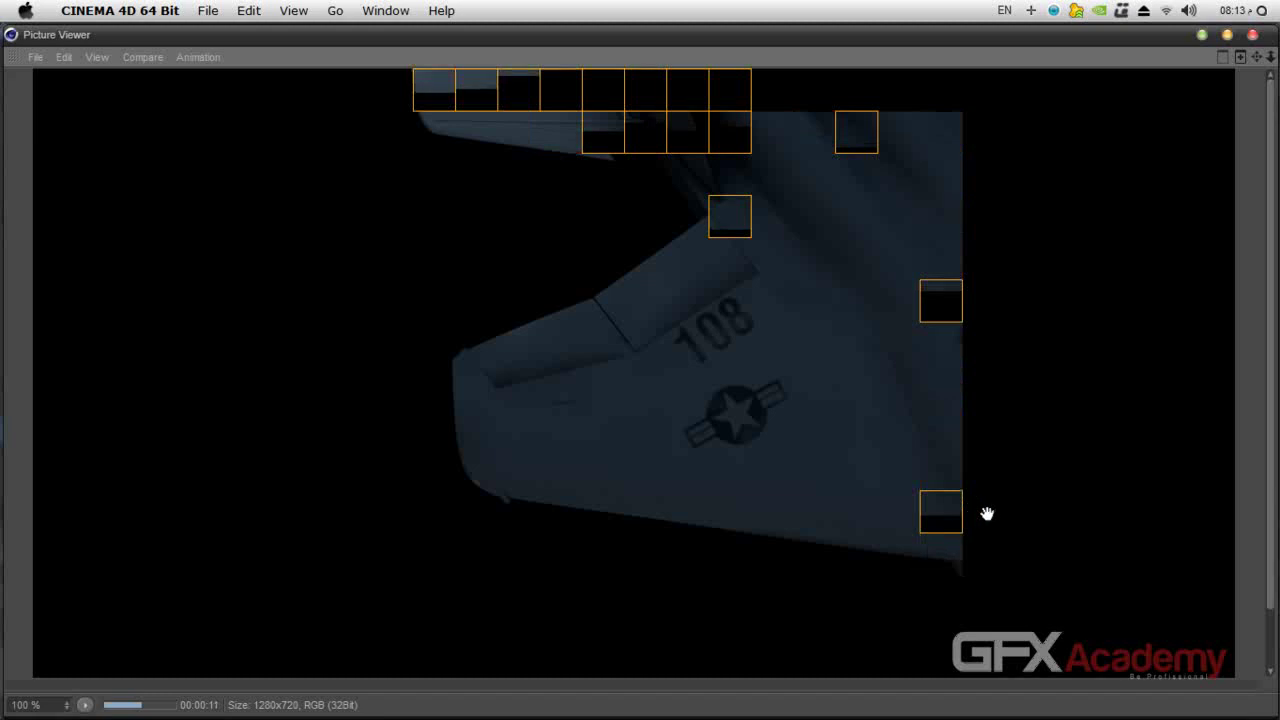
{"action": "left_click", "coordinate": [1252, 34]}
Set the Wing material's bump strength to -59%.
{"action": "left_click", "coordinate": [686, 446]}
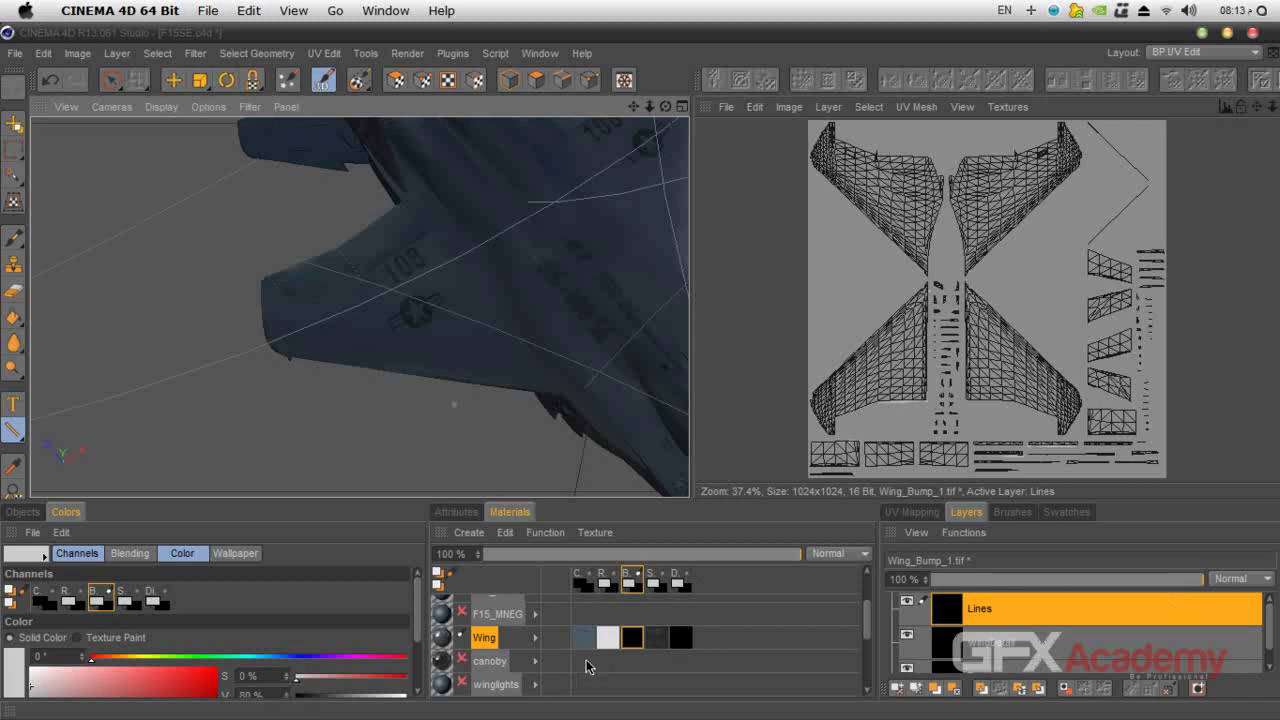
{"action": "double_click", "coordinate": [441, 644]}
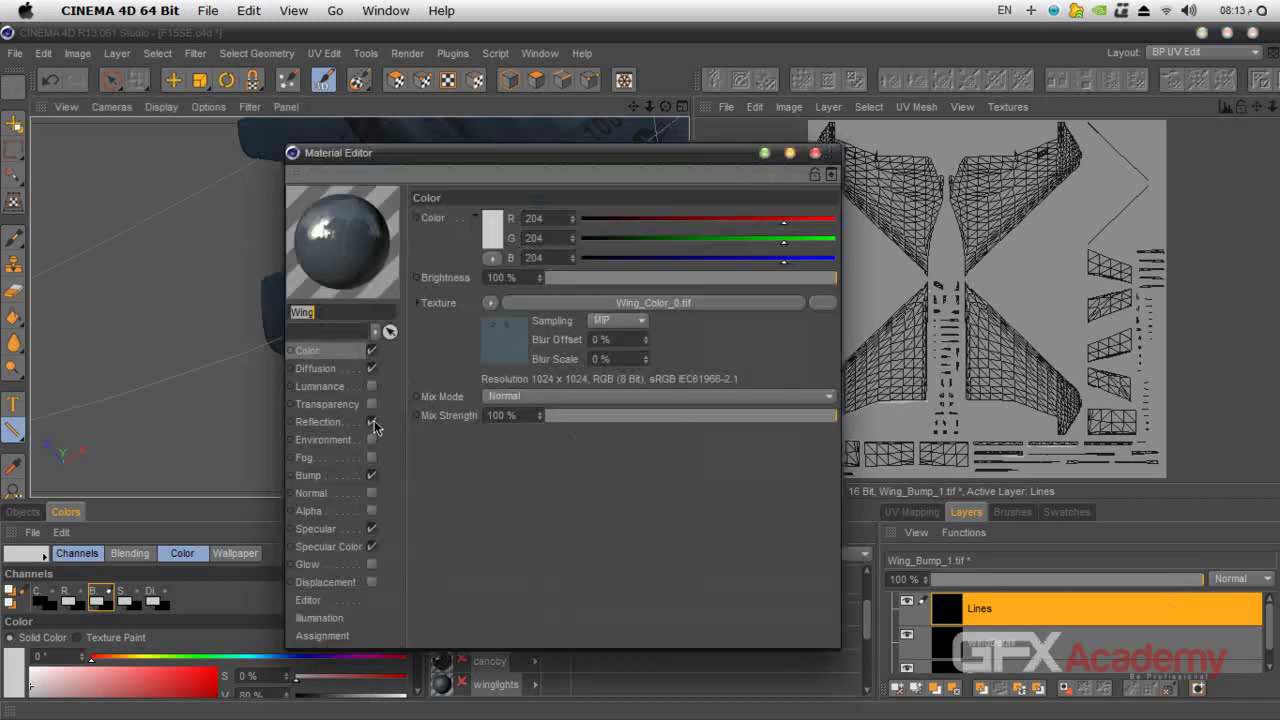
{"action": "left_click", "coordinate": [322, 476]}
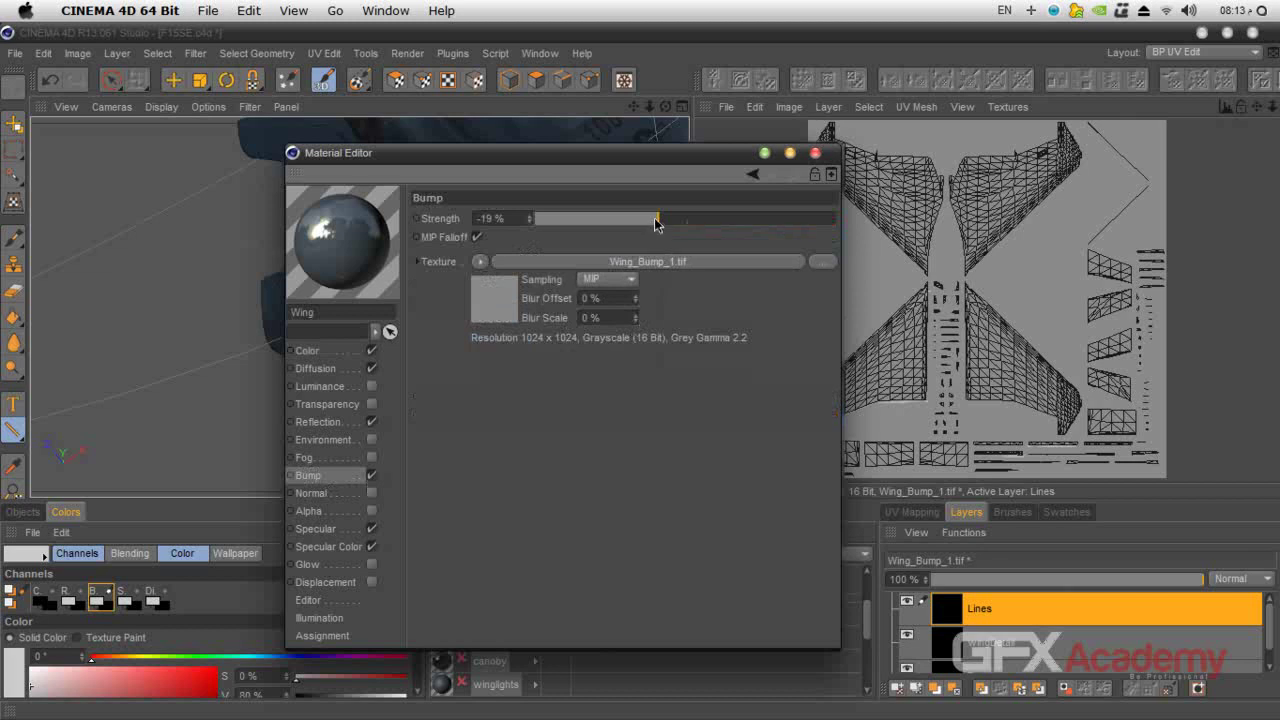
{"action": "left_click_drag", "start_coordinate": [655, 220], "coordinate": [598, 223]}
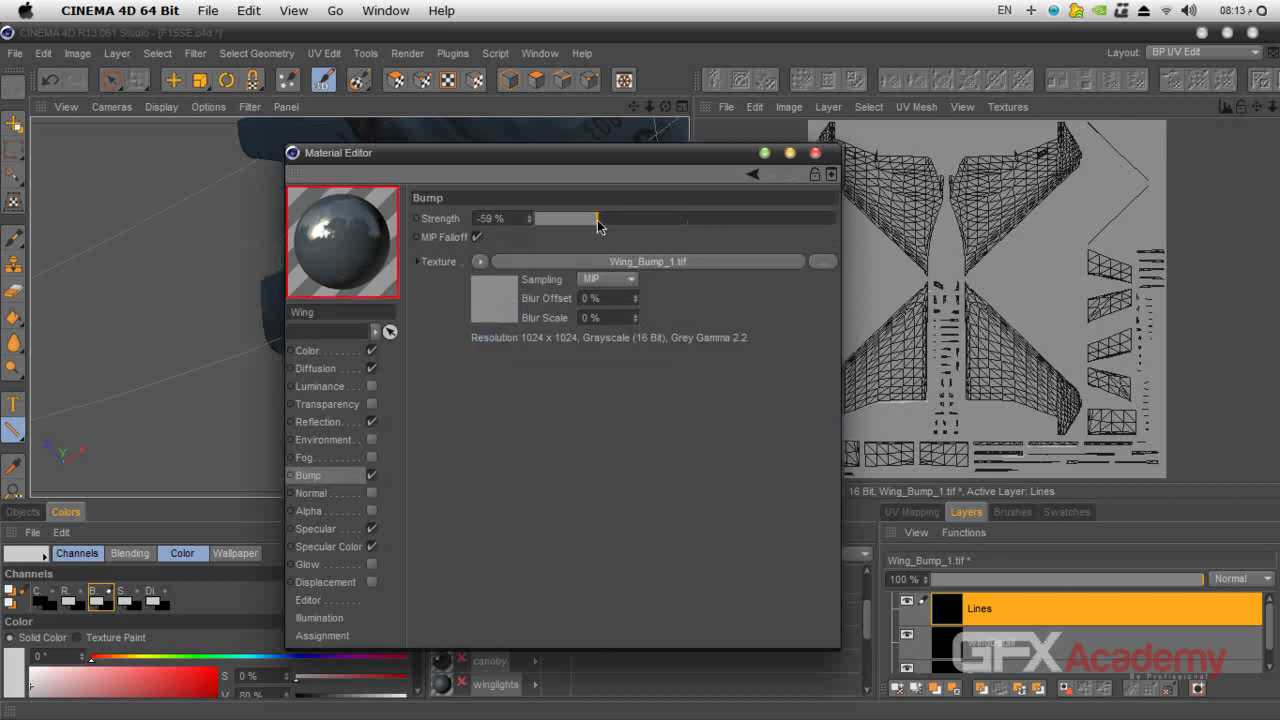
{"action": "left_click", "coordinate": [815, 152]}
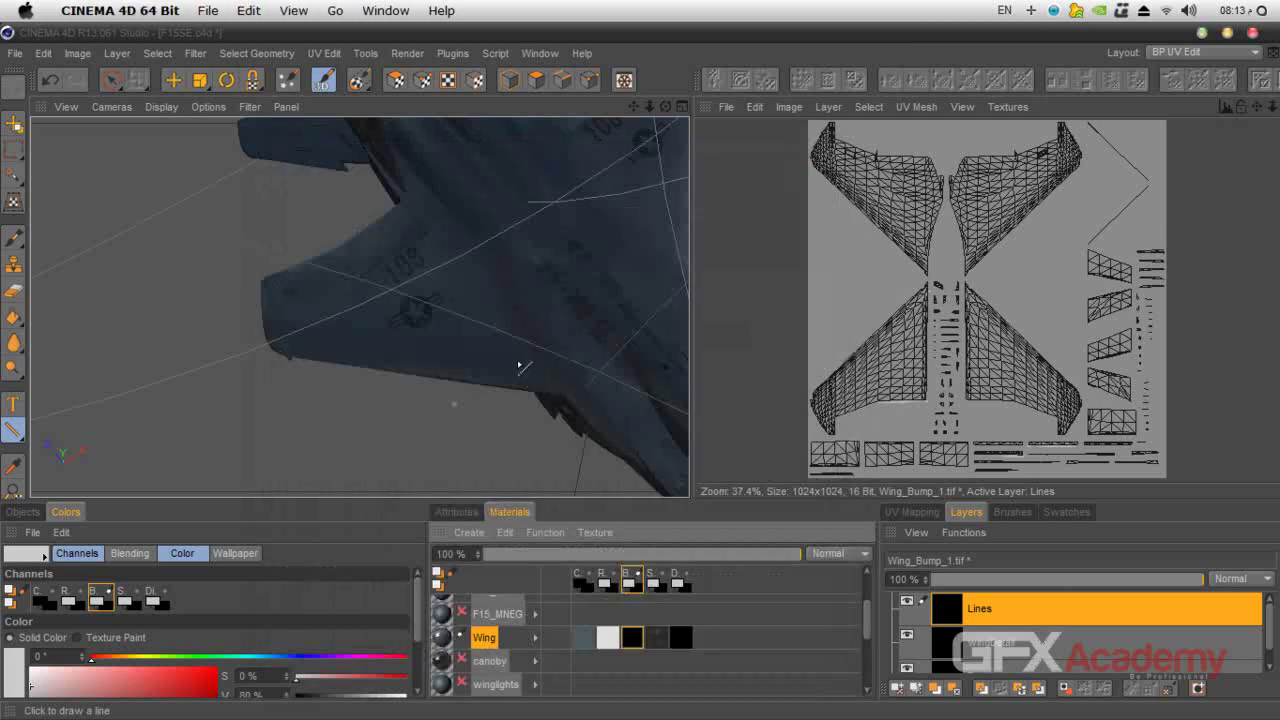
Render the wing from above to the Picture Viewer to check the changed bump strength, and close the render.
{"action": "key", "text": "shift+r"}
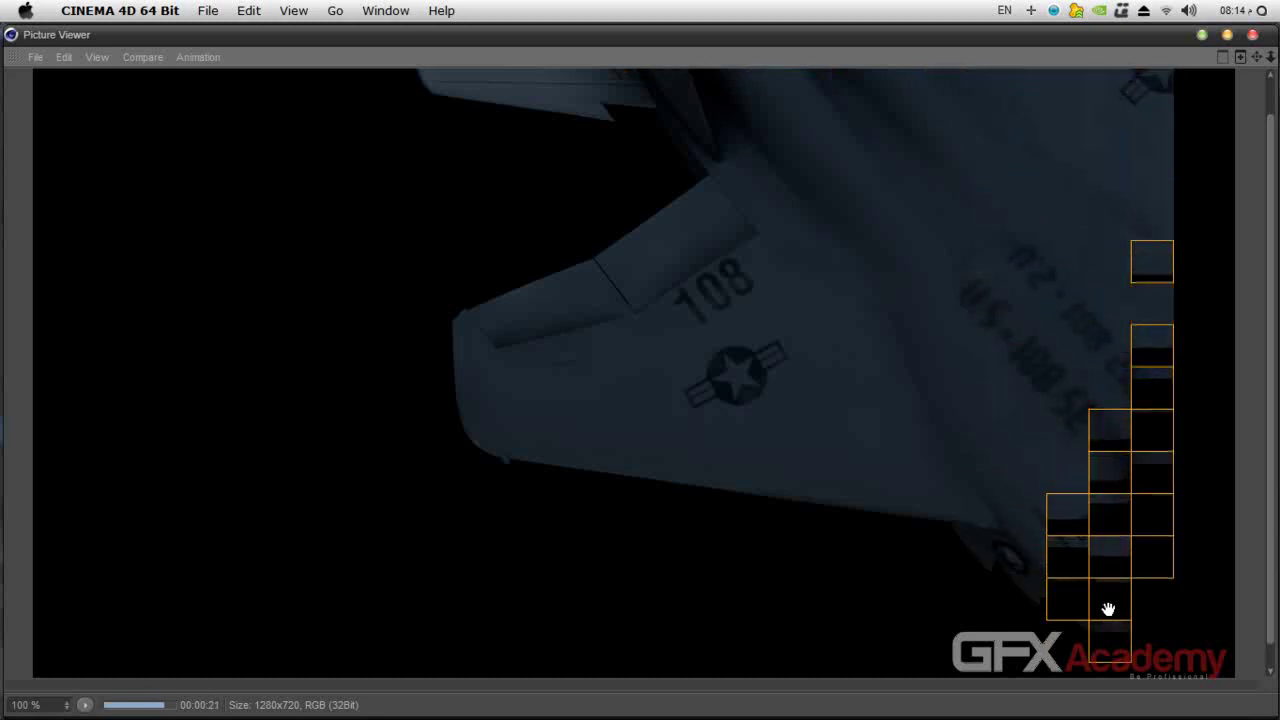
{"action": "left_click", "coordinate": [1252, 34]}
{"action": "left_click", "coordinate": [668, 444]}
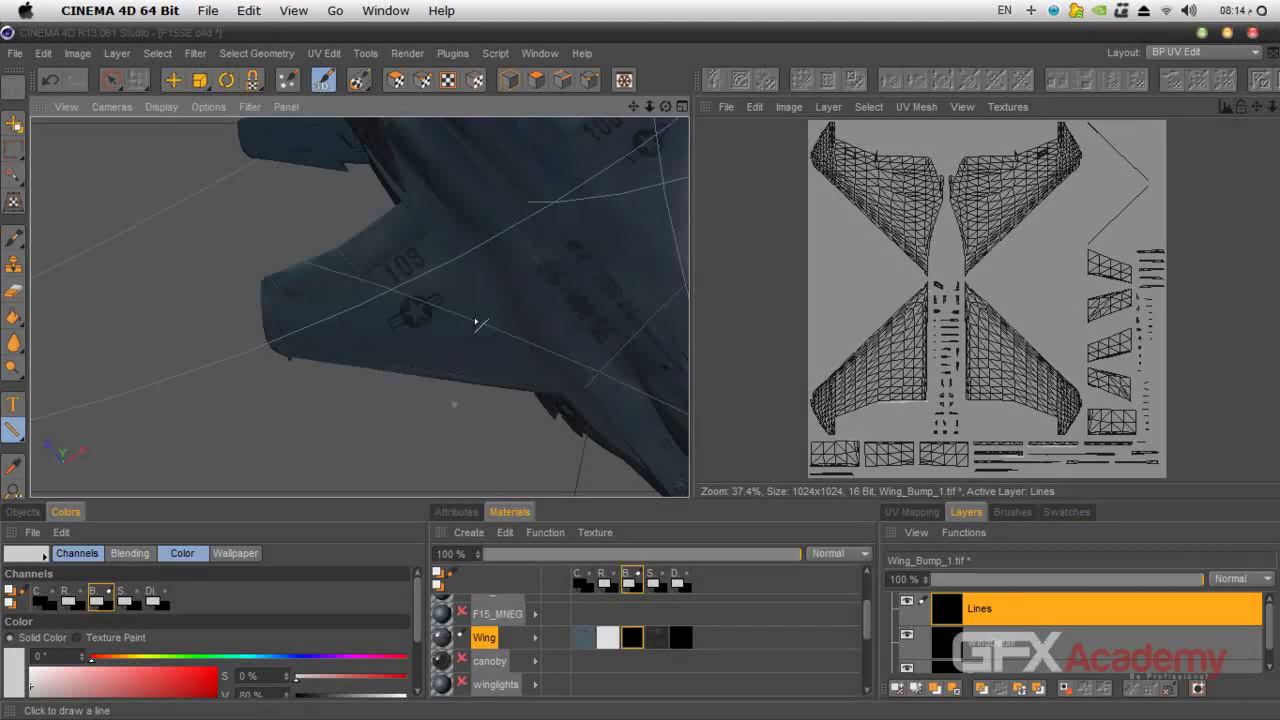
Draw a straight bump line along the wing root from the inner flap's front corner back towards the tail.
{"action": "scroll", "coordinate": [466, 281], "scroll_direction": "up", "scroll_amount": 6}
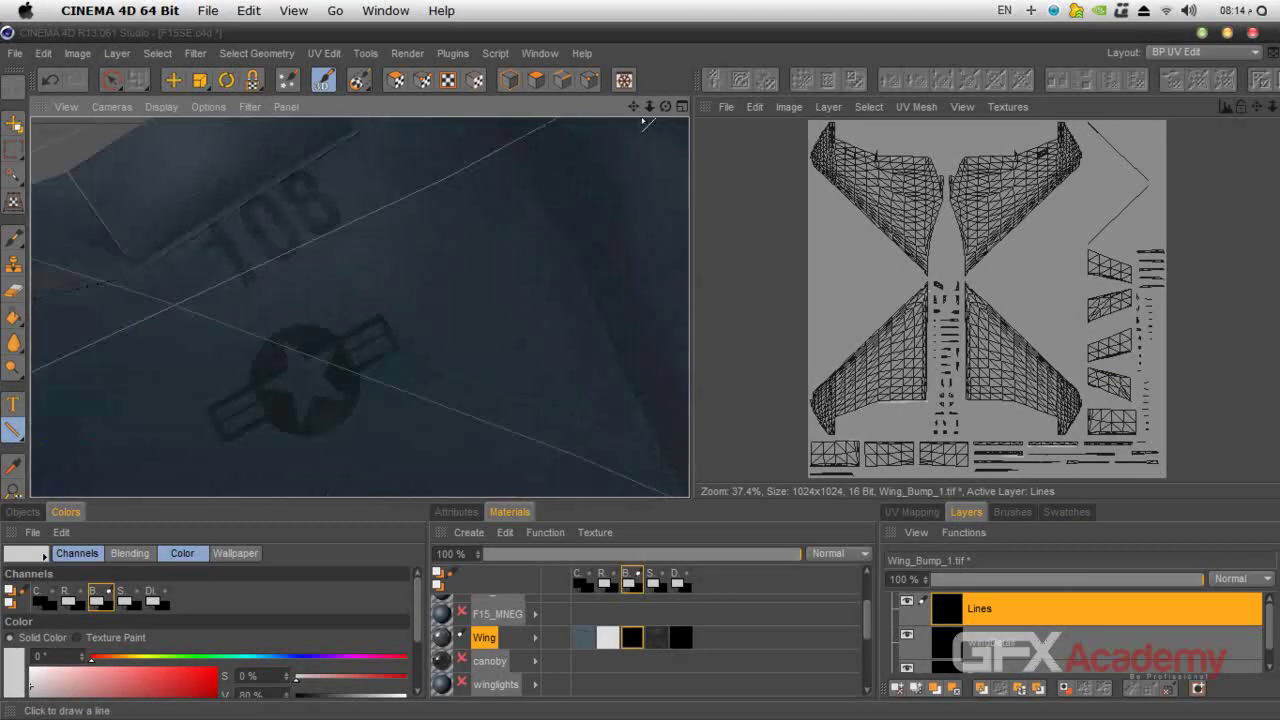
{"action": "left_click_drag", "start_coordinate": [634, 107], "coordinate": [778, 349]}
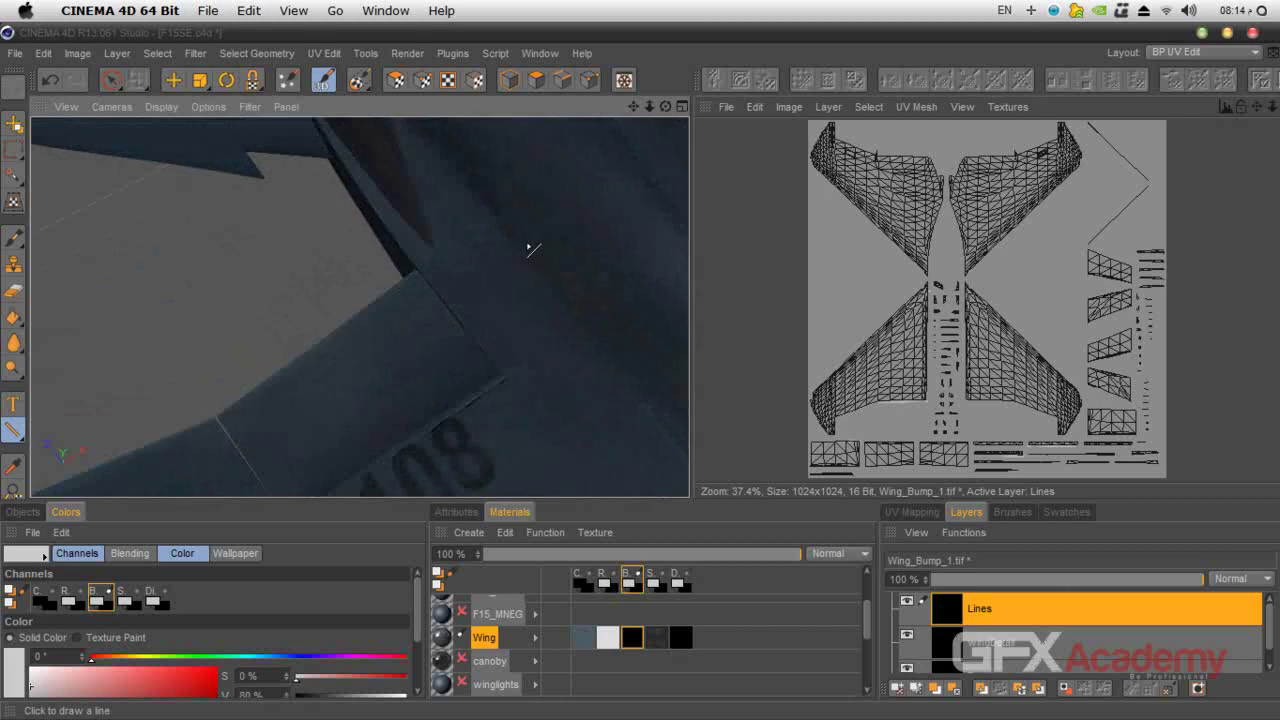
{"action": "mouse_move", "coordinate": [505, 372]}
{"action": "left_mouse_down"}
{"action": "mouse_move", "coordinate": [432, 247]}
{"action": "mouse_move", "coordinate": [331, 127]}
{"action": "left_mouse_up"}
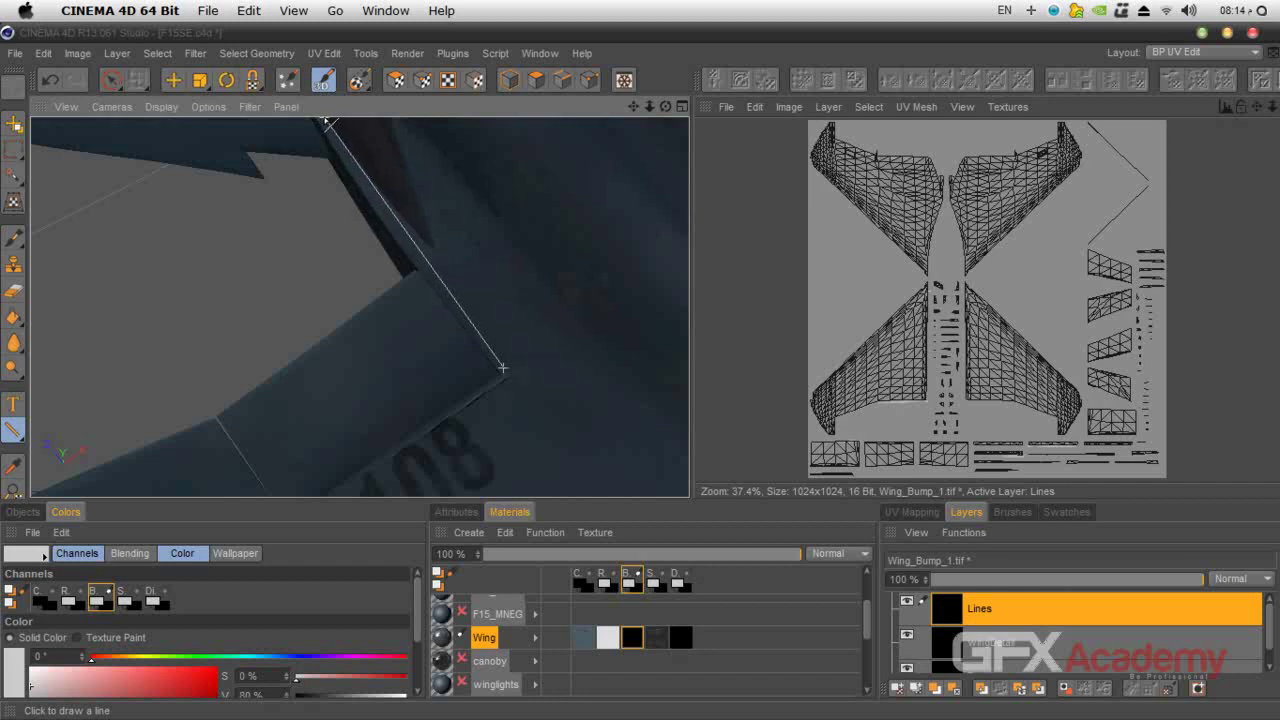
{"action": "left_click_drag", "start_coordinate": [325, 119], "coordinate": [324, 118]}
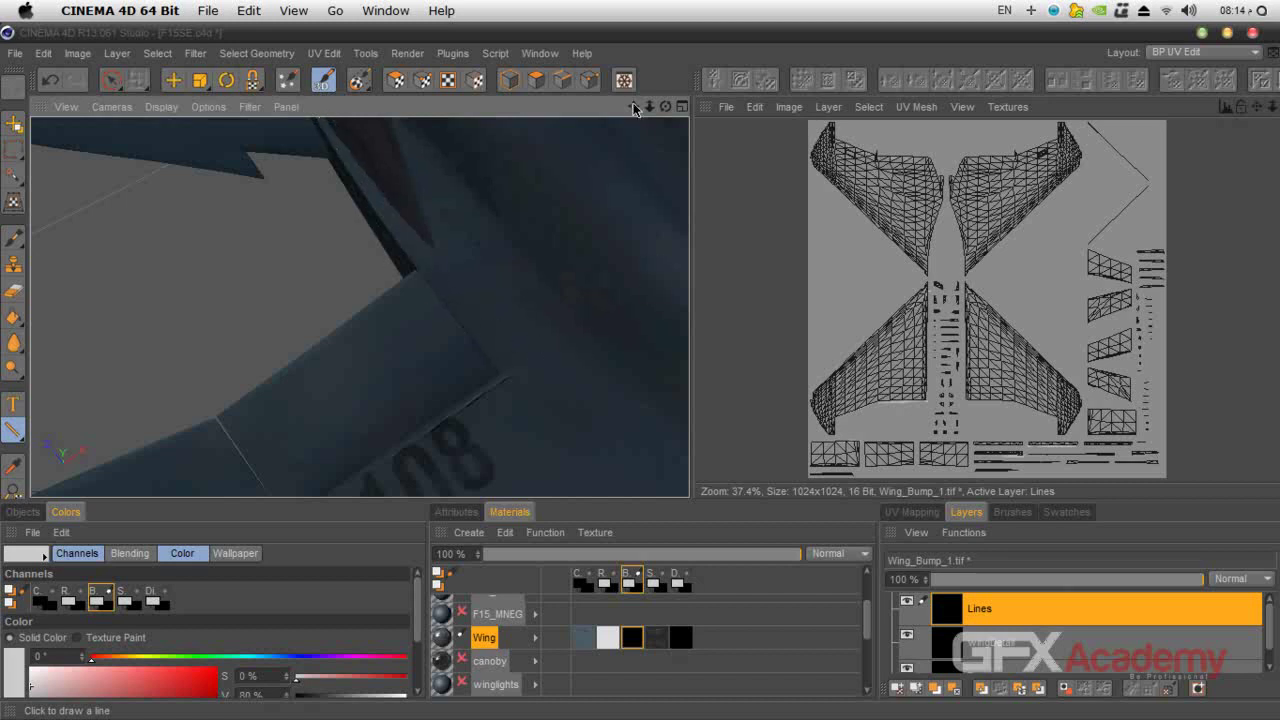
{"action": "left_click_drag", "start_coordinate": [633, 106], "coordinate": [666, 211]}
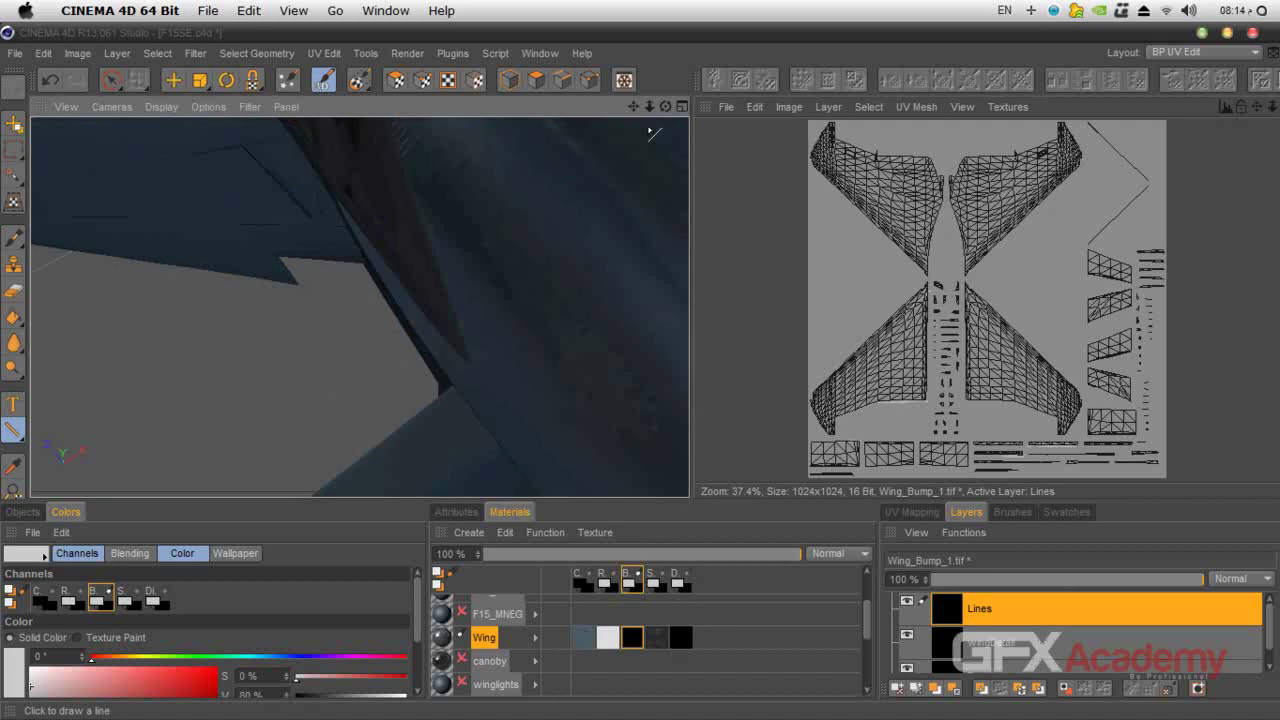
{"action": "left_click_drag", "start_coordinate": [633, 106], "coordinate": [619, 80]}
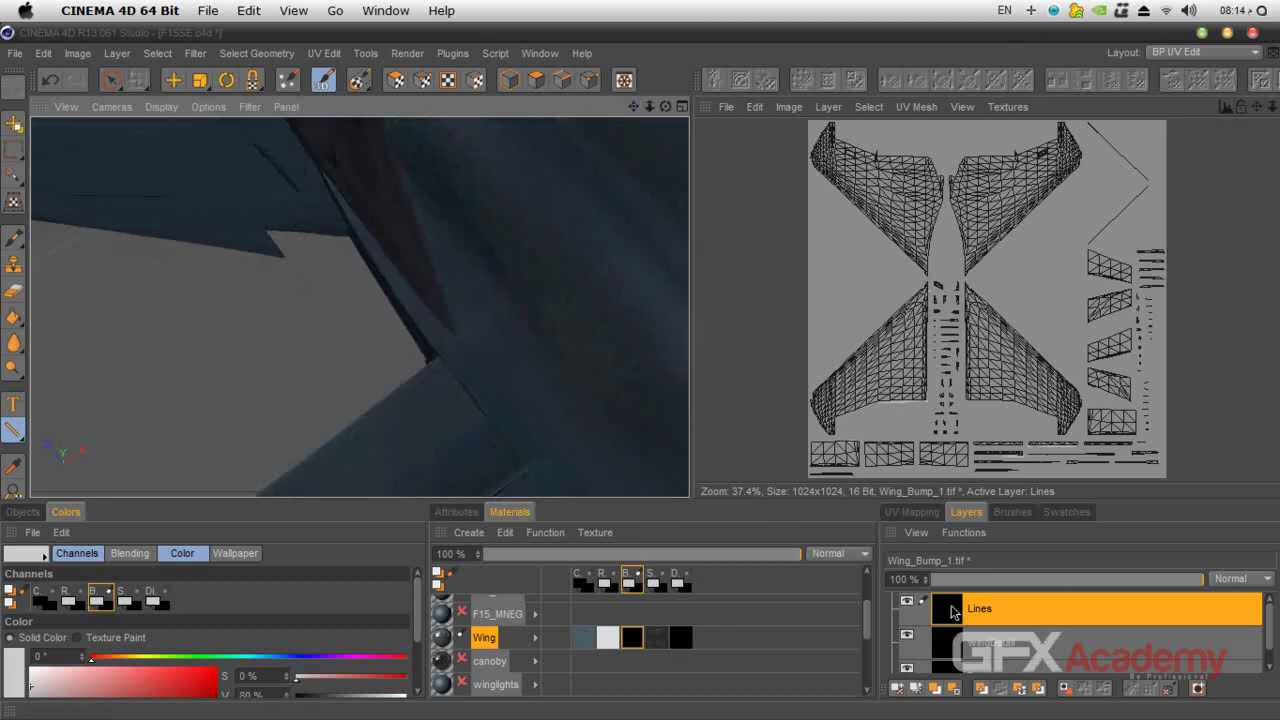
{"action": "left_click", "coordinate": [527, 461]}
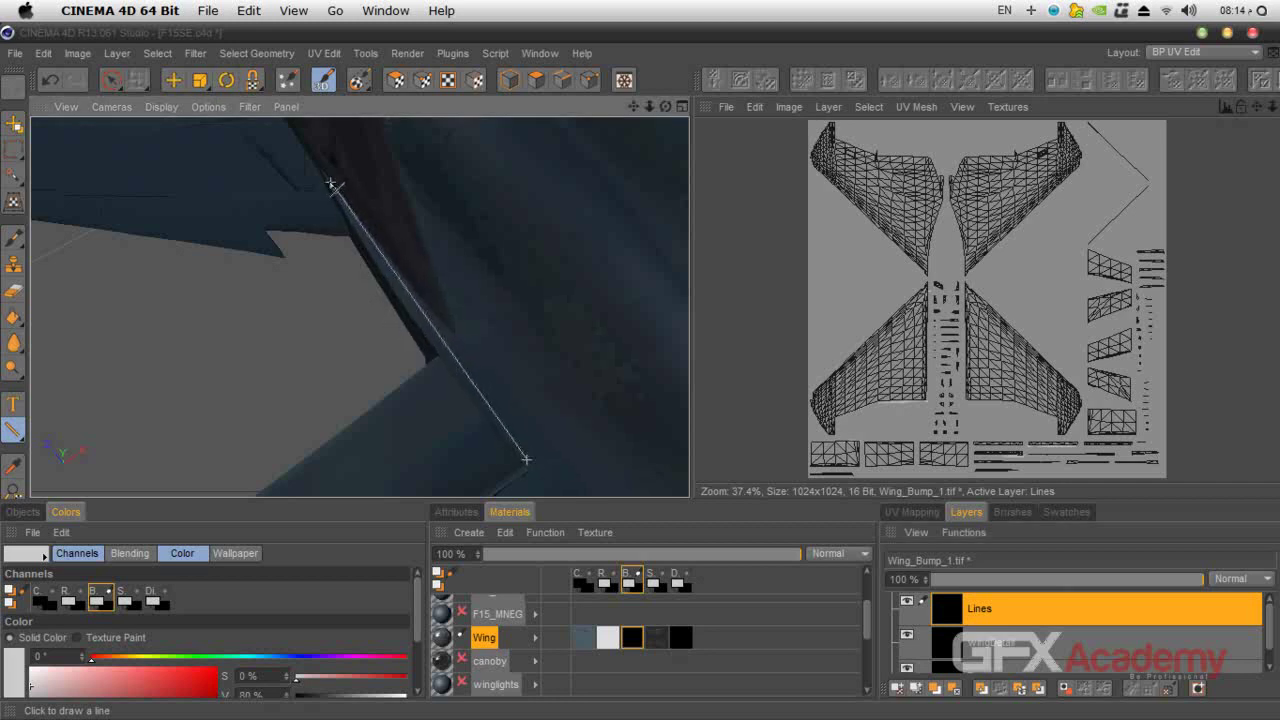
{"action": "left_click", "coordinate": [326, 178]}
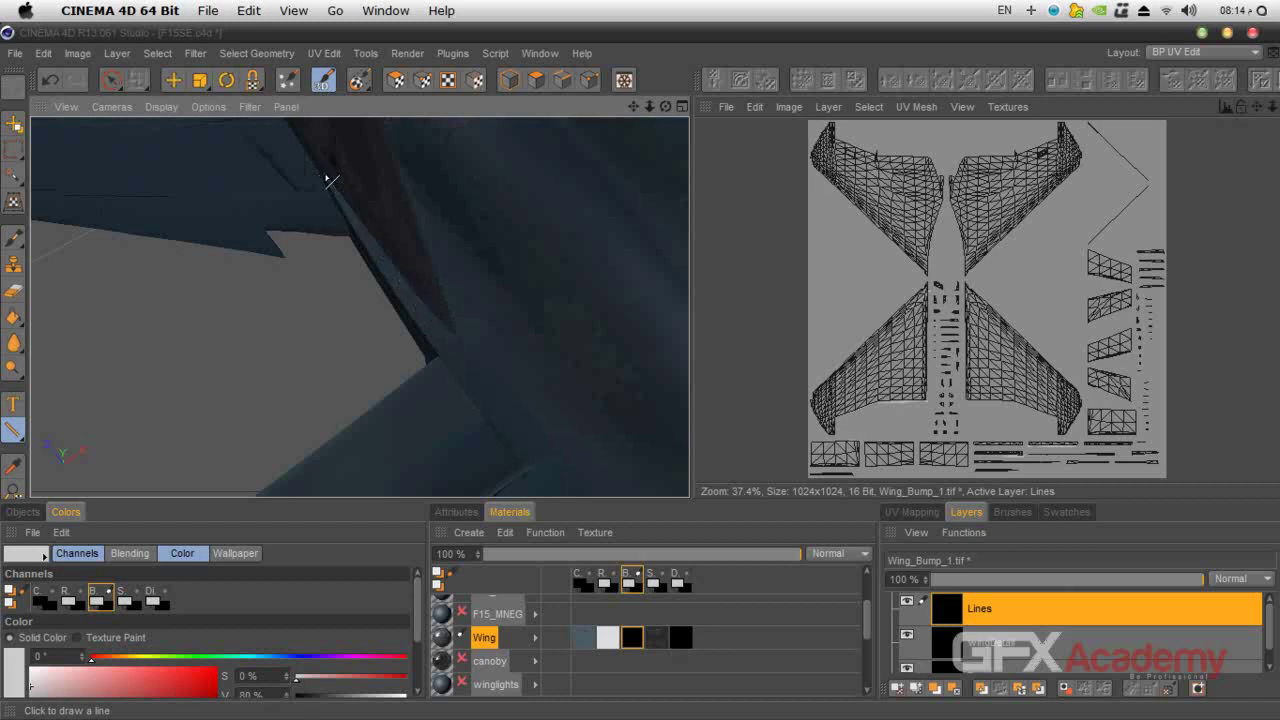
Draw straight bump lines along the opposite wing's leading edge and across its wingtip.
{"action": "right_click_drag", "start_coordinate": [554, 423], "coordinate": [537, 429], "text": "alt"}
{"action": "right_click_drag", "start_coordinate": [557, 374], "coordinate": [563, 380], "text": "alt"}
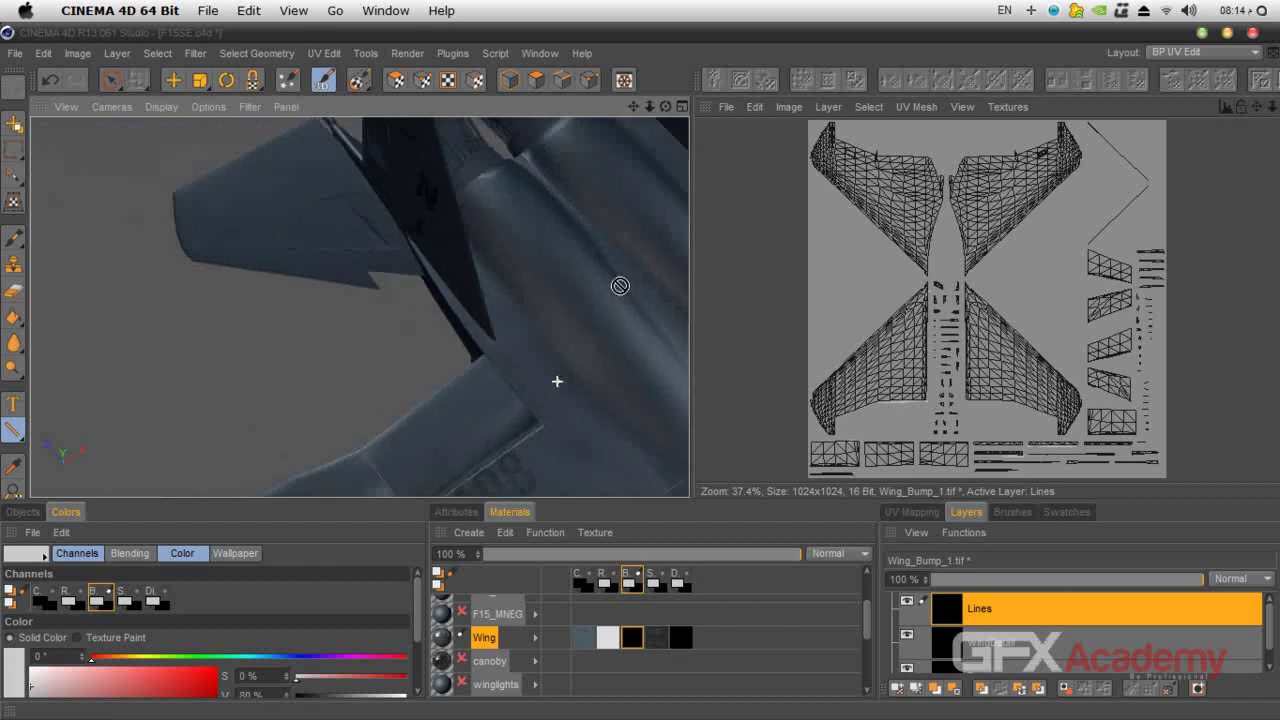
{"action": "left_click_drag", "start_coordinate": [633, 106], "coordinate": [420, 430]}
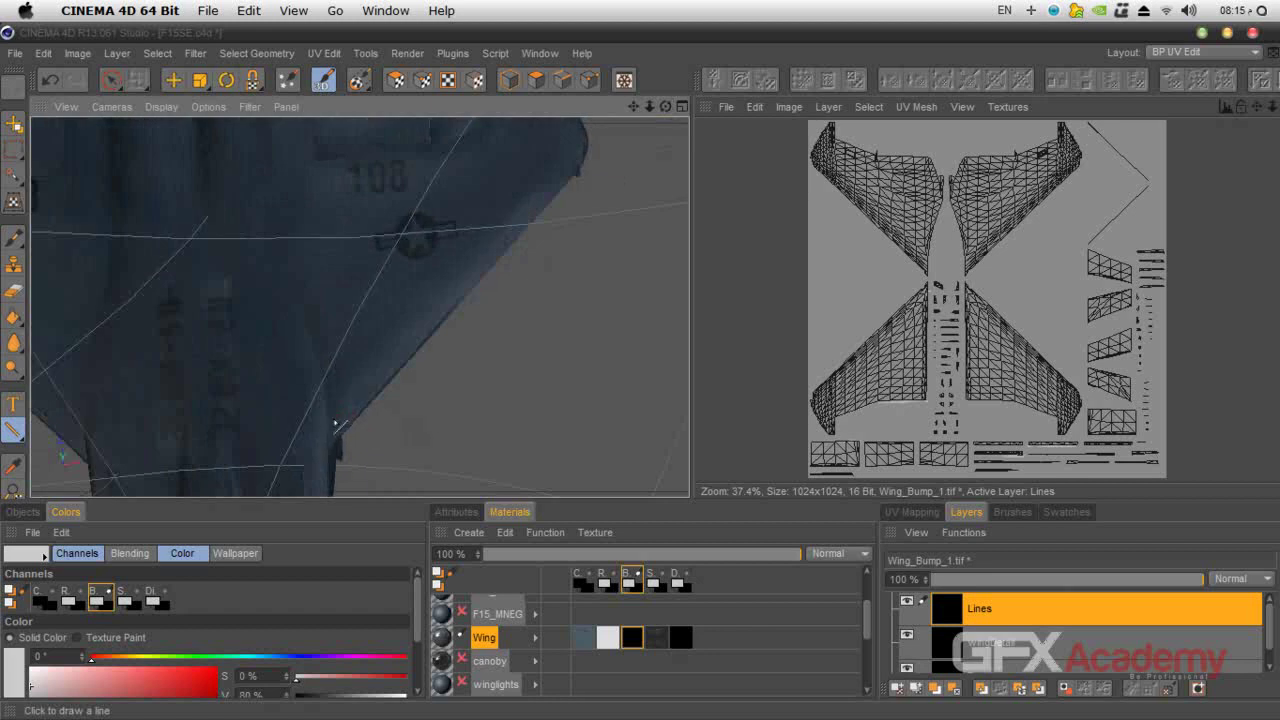
{"action": "left_click_drag", "start_coordinate": [334, 425], "coordinate": [579, 154]}
{"action": "left_click_drag", "start_coordinate": [634, 106], "coordinate": [631, 223]}
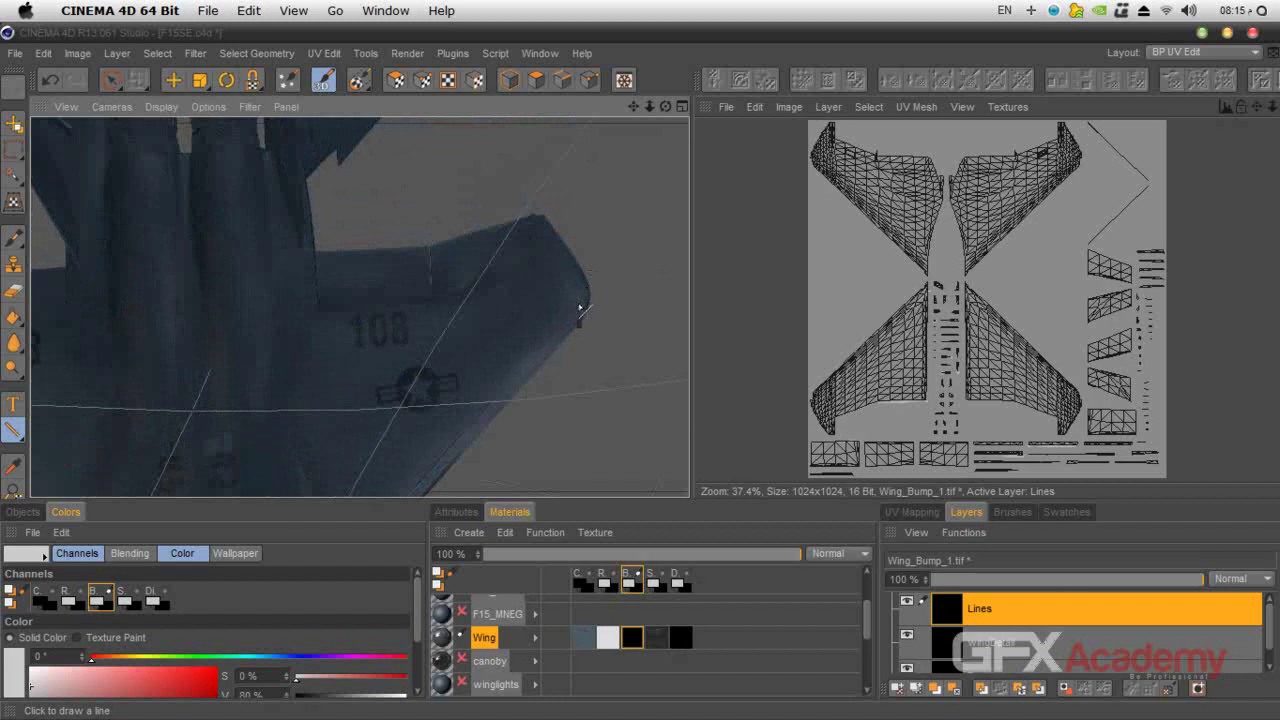
{"action": "left_click_drag", "start_coordinate": [577, 297], "coordinate": [540, 225]}
Draw bump lines along the front edges of the opposite wing's outer and inner trailing-edge flaps.
{"action": "scroll", "coordinate": [550, 330], "scroll_direction": "up", "scroll_amount": 4}
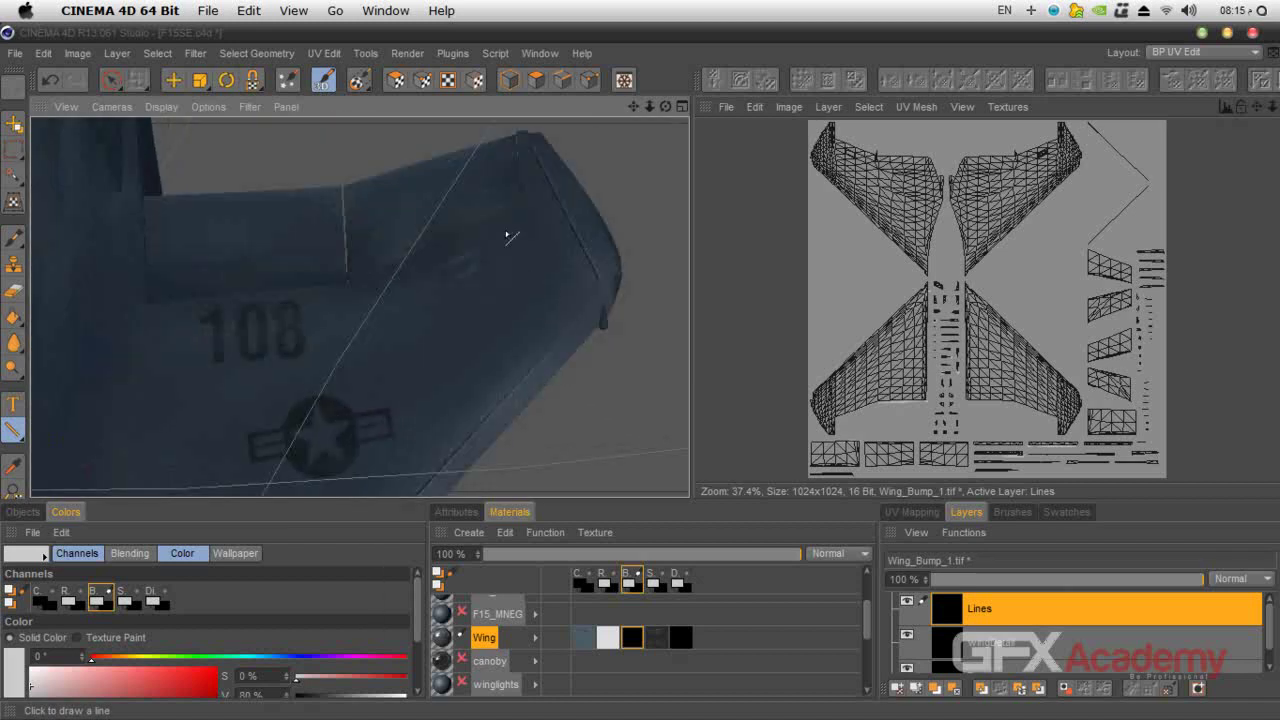
{"action": "mouse_move", "coordinate": [521, 208]}
{"action": "left_mouse_down"}
{"action": "mouse_move", "coordinate": [371, 291]}
{"action": "mouse_move", "coordinate": [191, 300]}
{"action": "mouse_move", "coordinate": [151, 315]}
{"action": "left_mouse_up"}
{"action": "scroll", "coordinate": [383, 330], "scroll_direction": "down", "scroll_amount": 5}
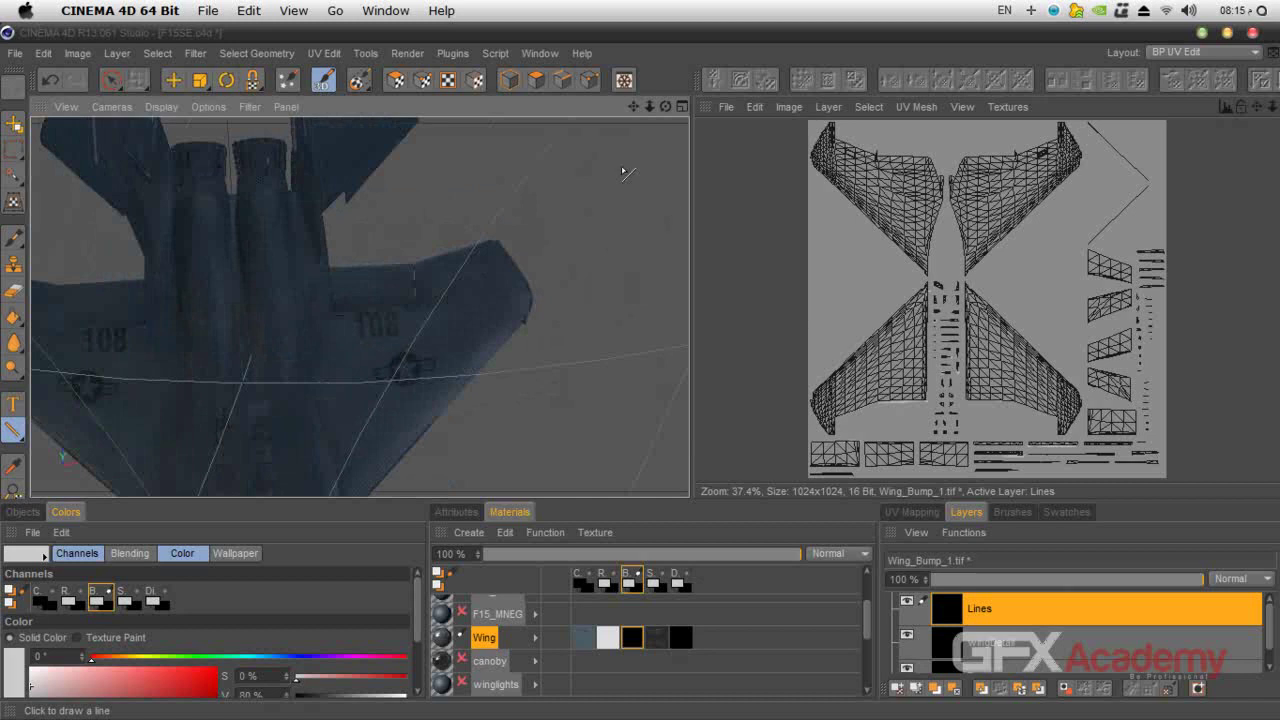
Examine the panel lines on both wings from above, up close and from farther away.
{"action": "left_click_drag", "start_coordinate": [633, 106], "coordinate": [765, 8]}
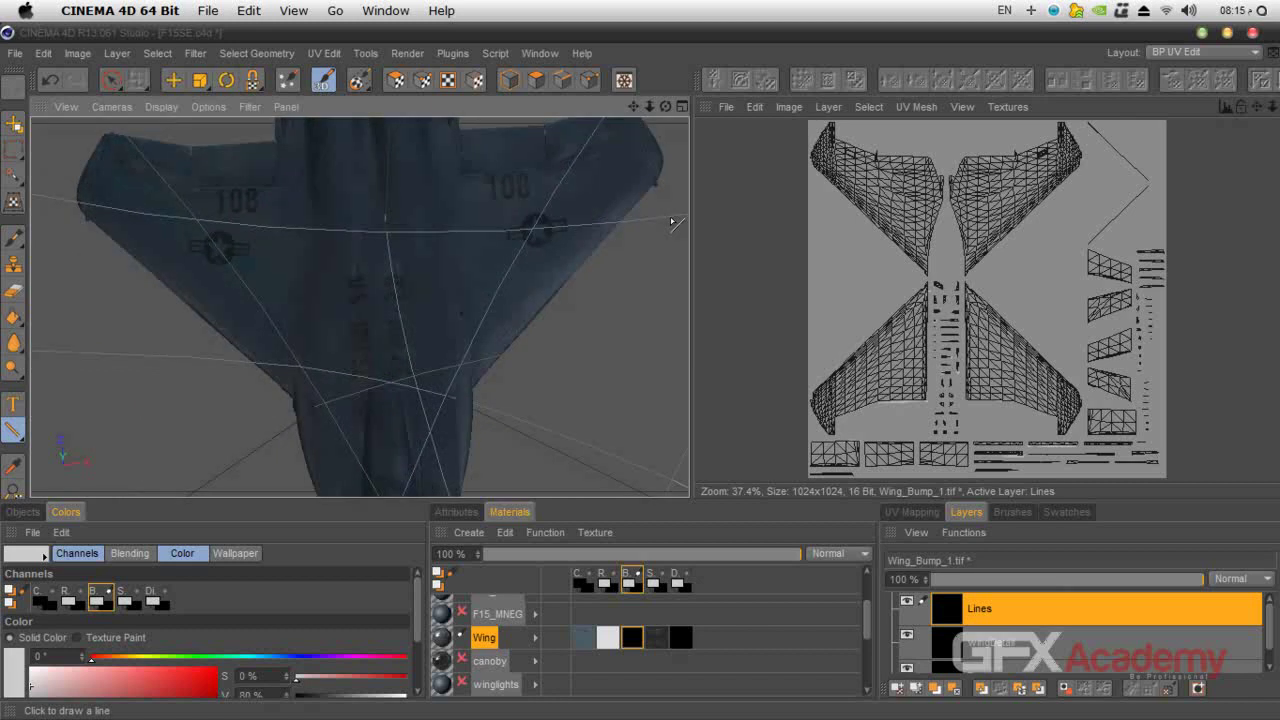
{"action": "left_click", "coordinate": [397, 15]}
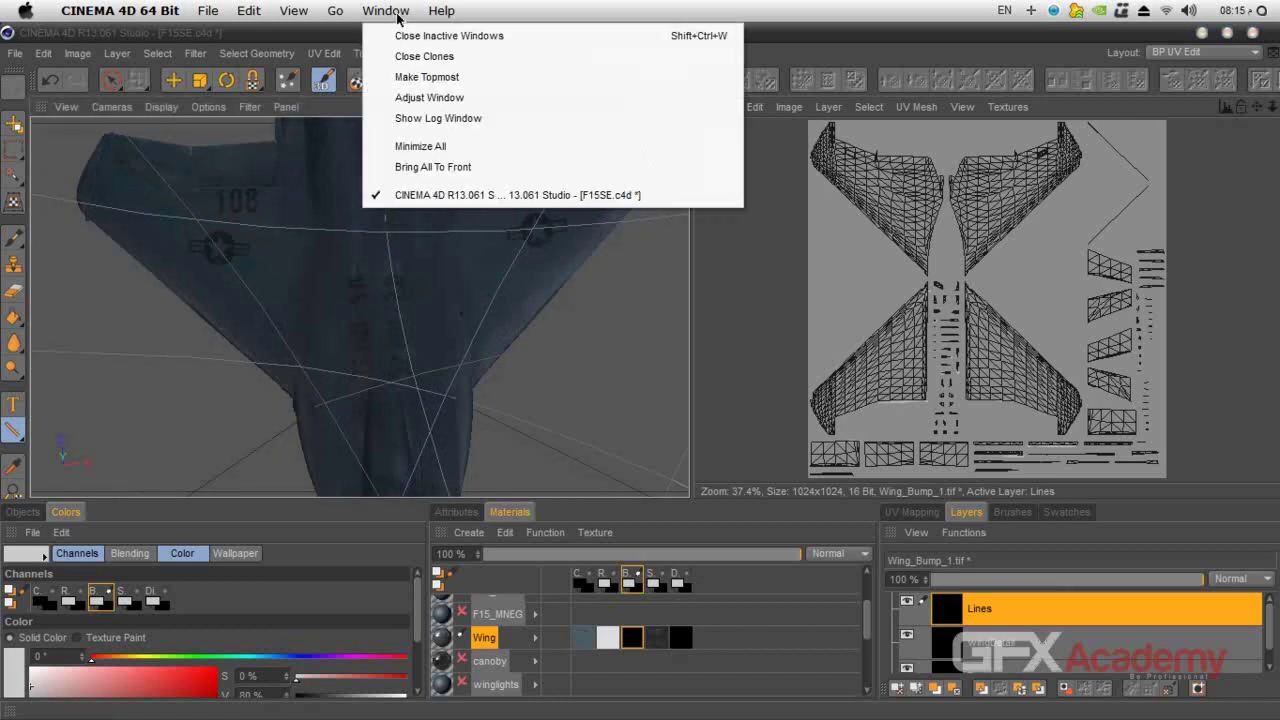
{"action": "left_click", "coordinate": [397, 15]}
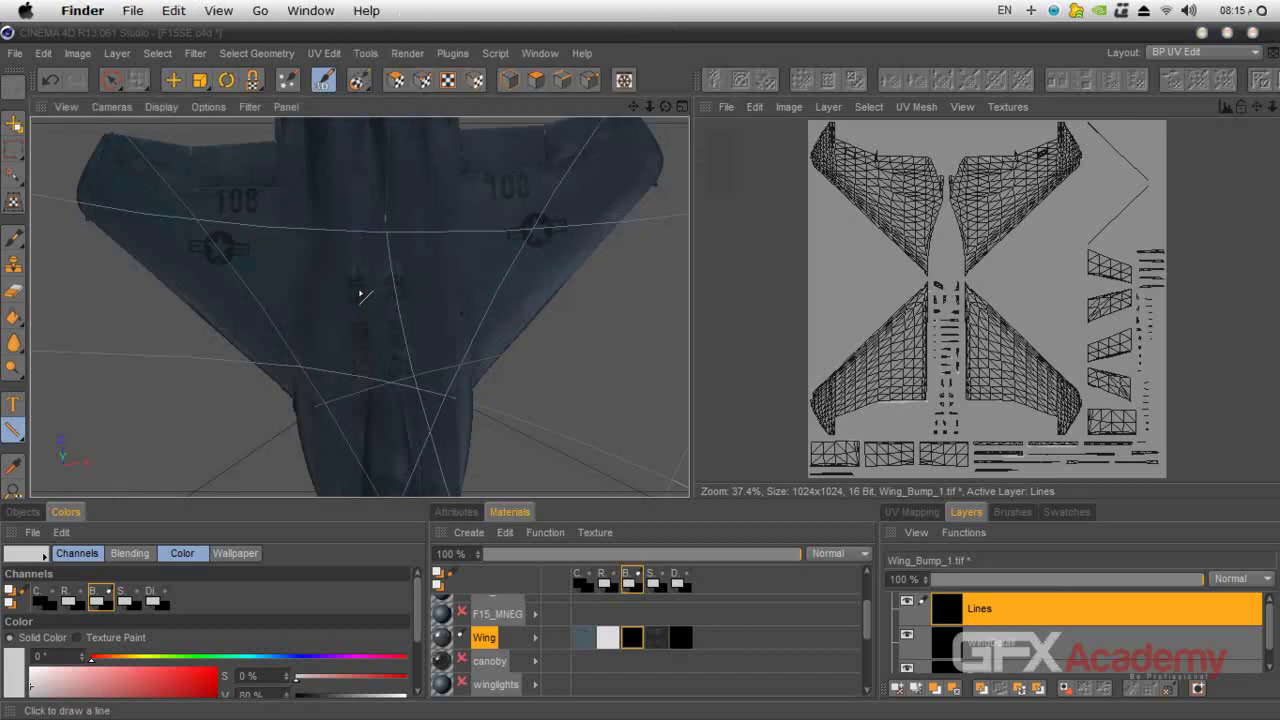
{"action": "left_click", "coordinate": [542, 100]}
{"action": "scroll", "coordinate": [489, 195], "scroll_direction": "up", "scroll_amount": 3}
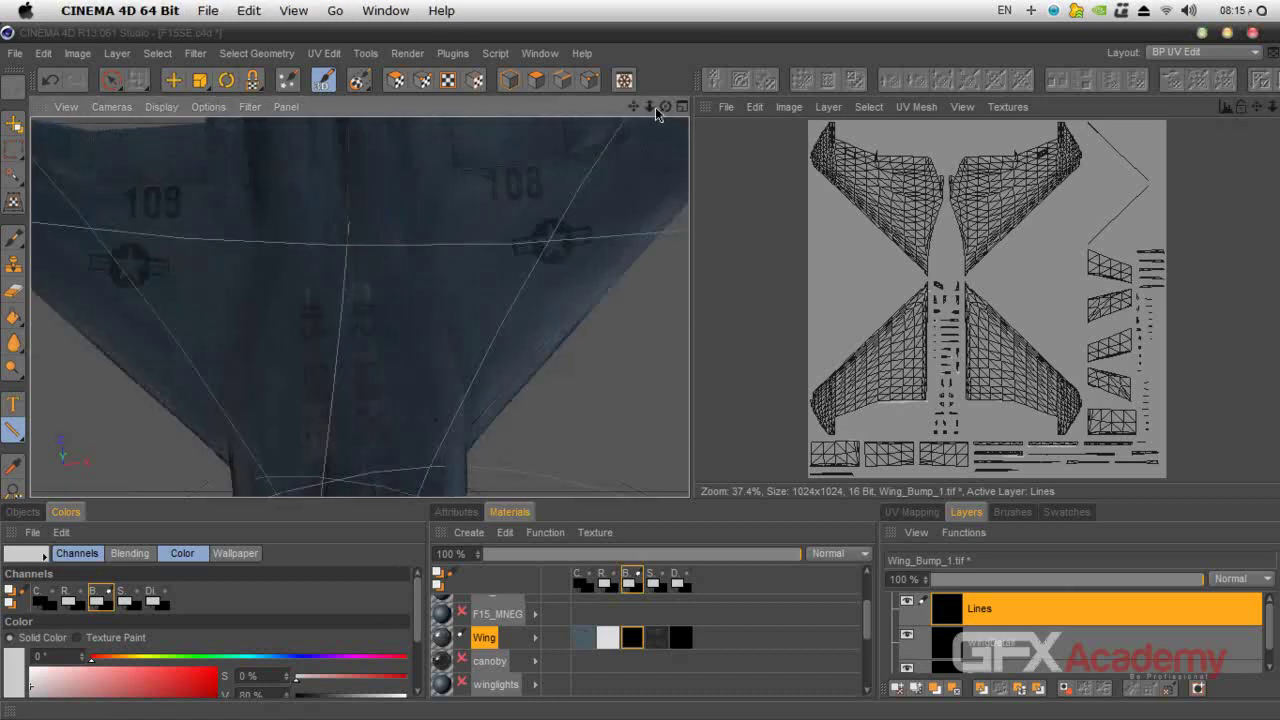
{"action": "left_click_drag", "start_coordinate": [633, 106], "coordinate": [804, 125]}
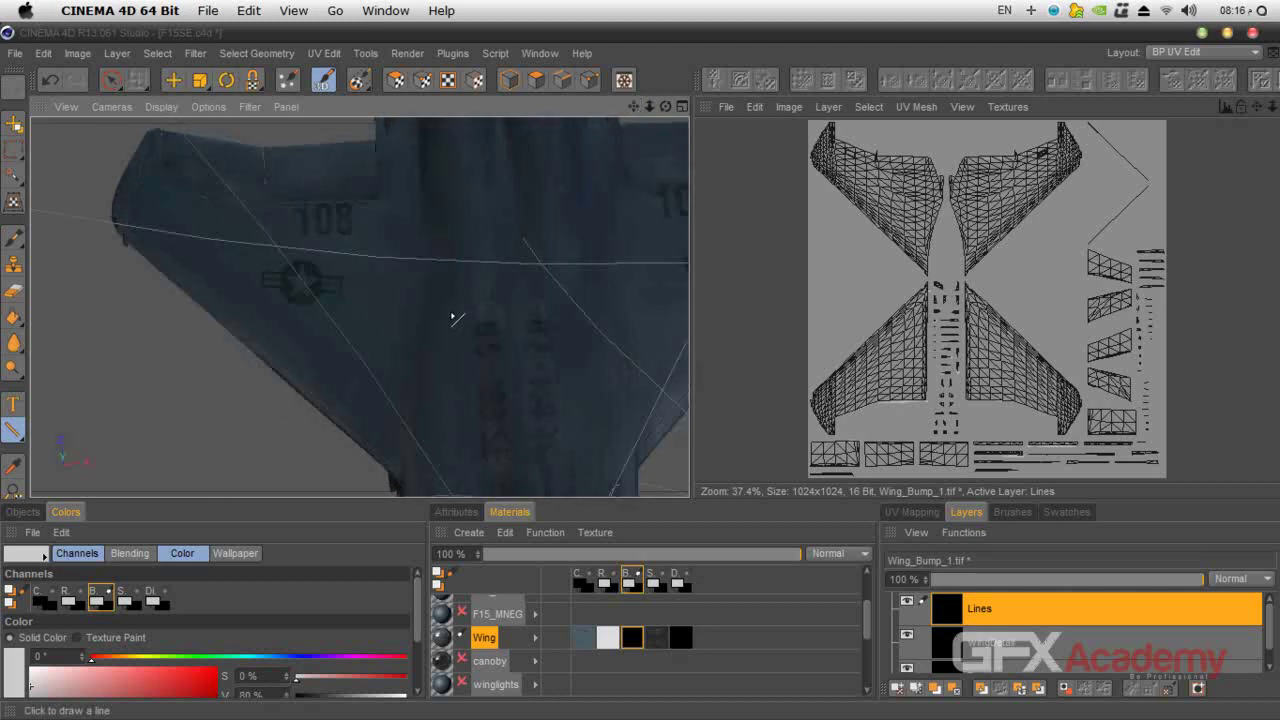
{"action": "scroll", "coordinate": [351, 342], "scroll_direction": "up", "scroll_amount": 2}
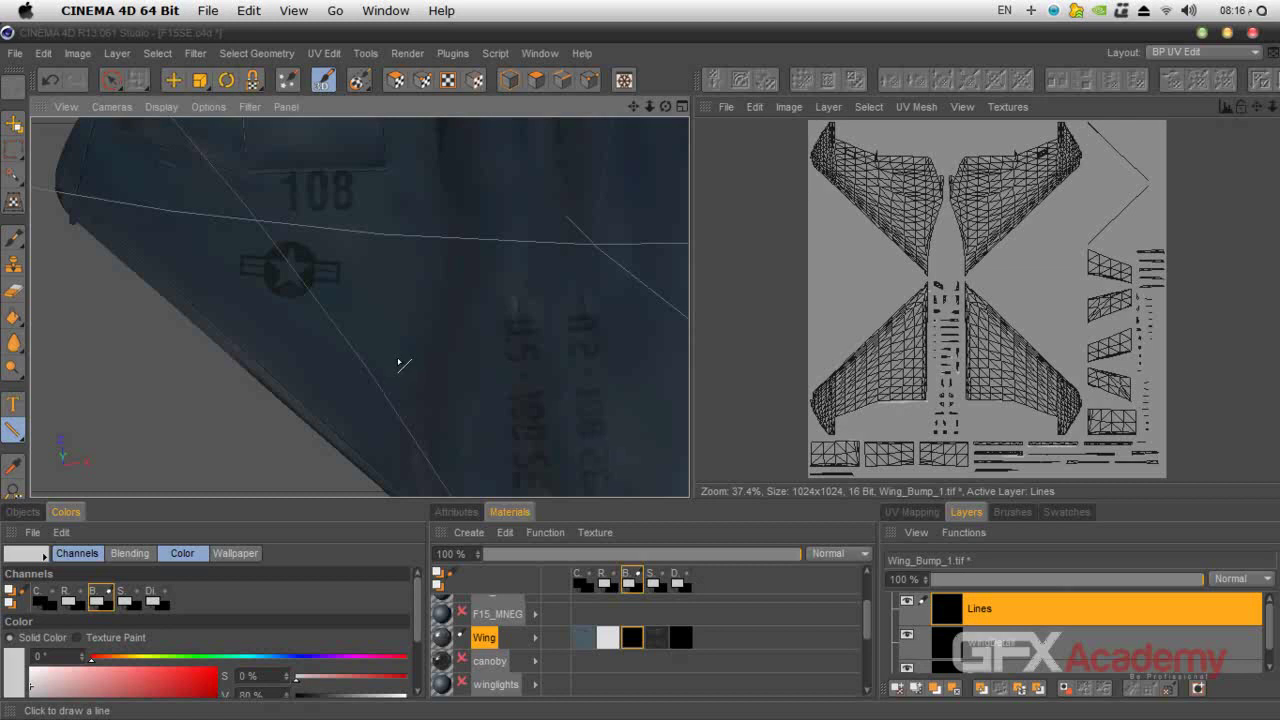
{"action": "scroll", "coordinate": [398, 362], "scroll_direction": "down", "scroll_amount": 3}
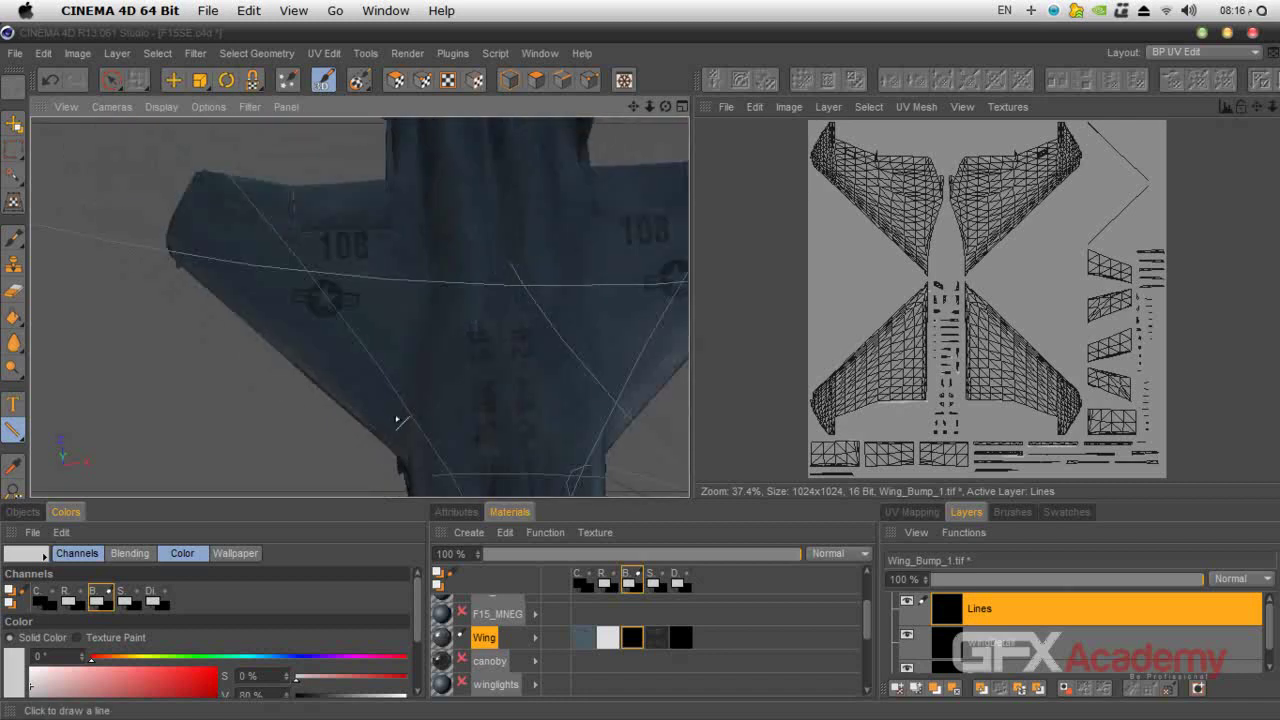
{"action": "scroll", "coordinate": [397, 420], "scroll_direction": "down", "scroll_amount": 2}
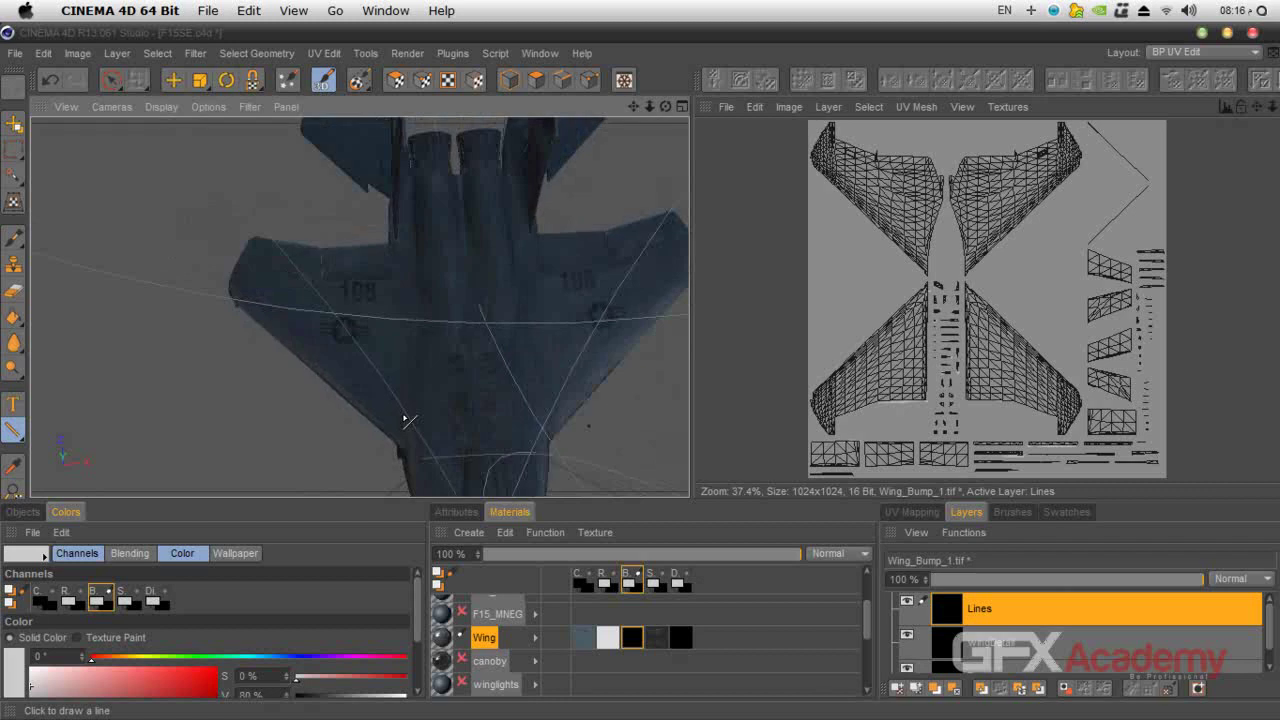
Render both wings from above to the Picture Viewer to check the panel lines, and close the render.
{"action": "left_click_drag", "start_coordinate": [634, 107], "coordinate": [562, 80]}
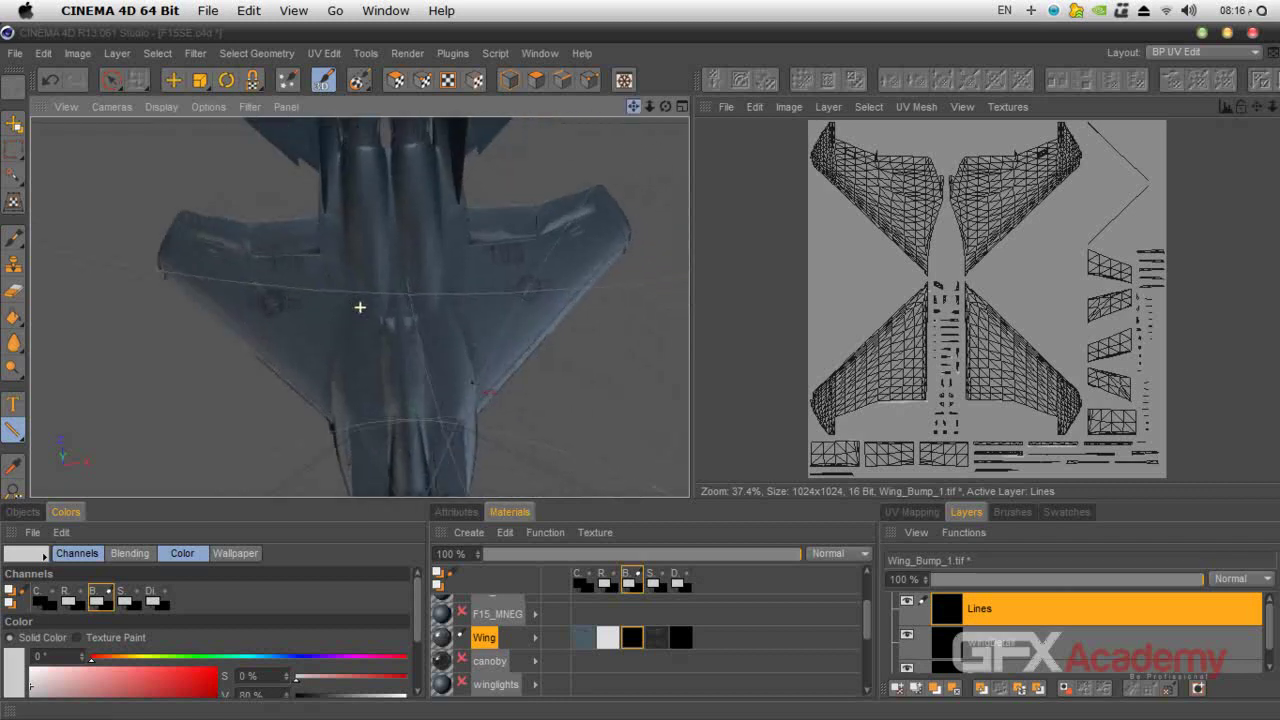
{"action": "key", "text": "shift+r"}
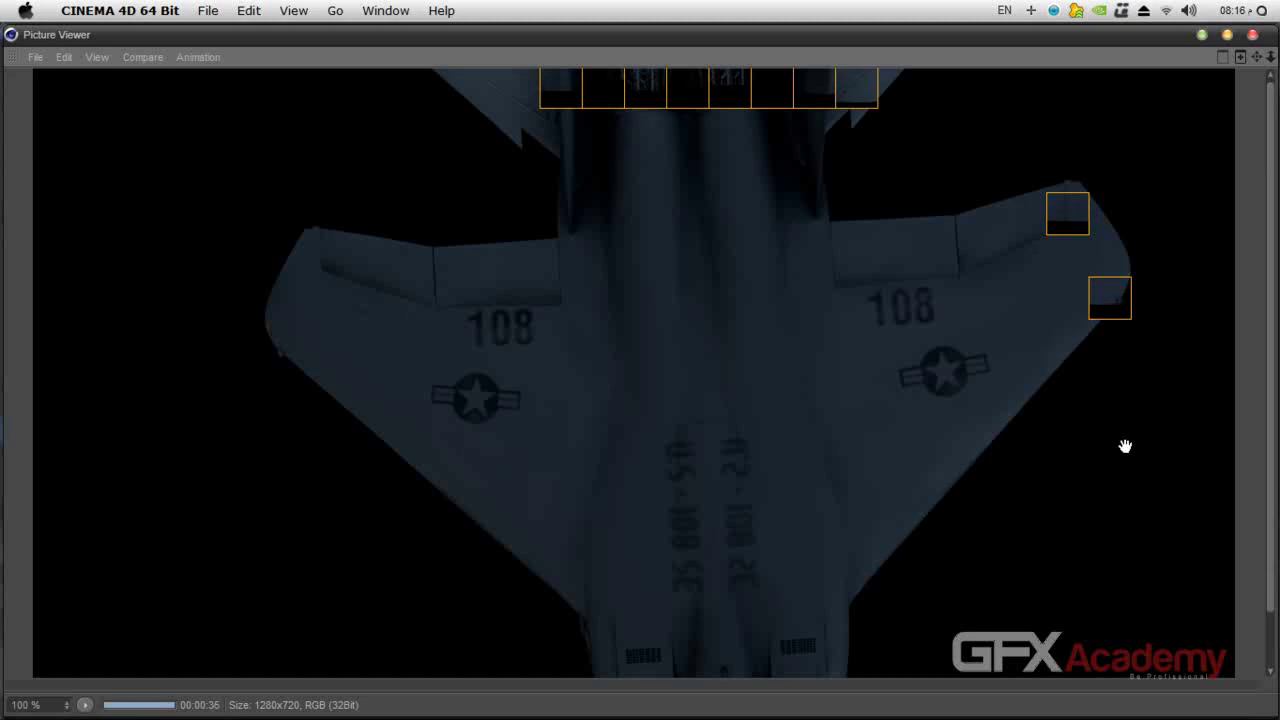
{"action": "left_click", "coordinate": [1252, 34]}
{"action": "left_click", "coordinate": [676, 443]}
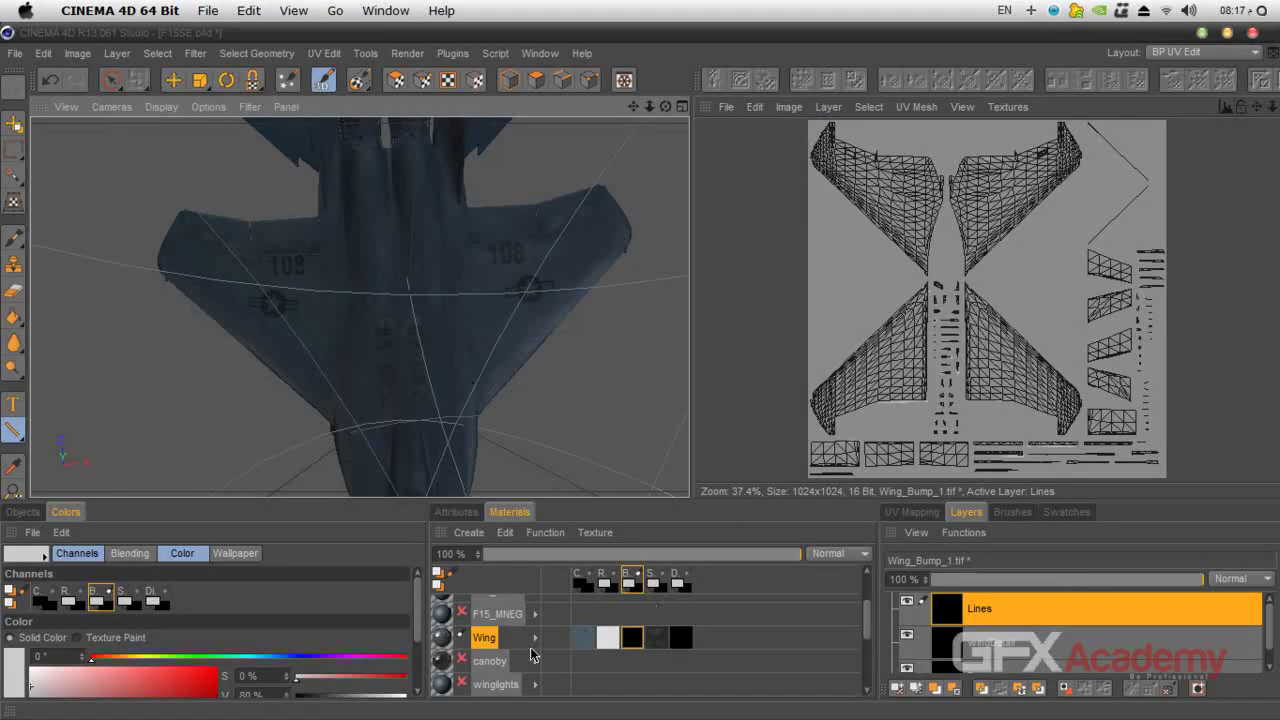
Set the Wing material's bump strength to -92% and its bump texture sampling to None.
{"action": "double_click", "coordinate": [447, 641]}
{"action": "left_click_drag", "start_coordinate": [593, 194], "coordinate": [579, 195]}
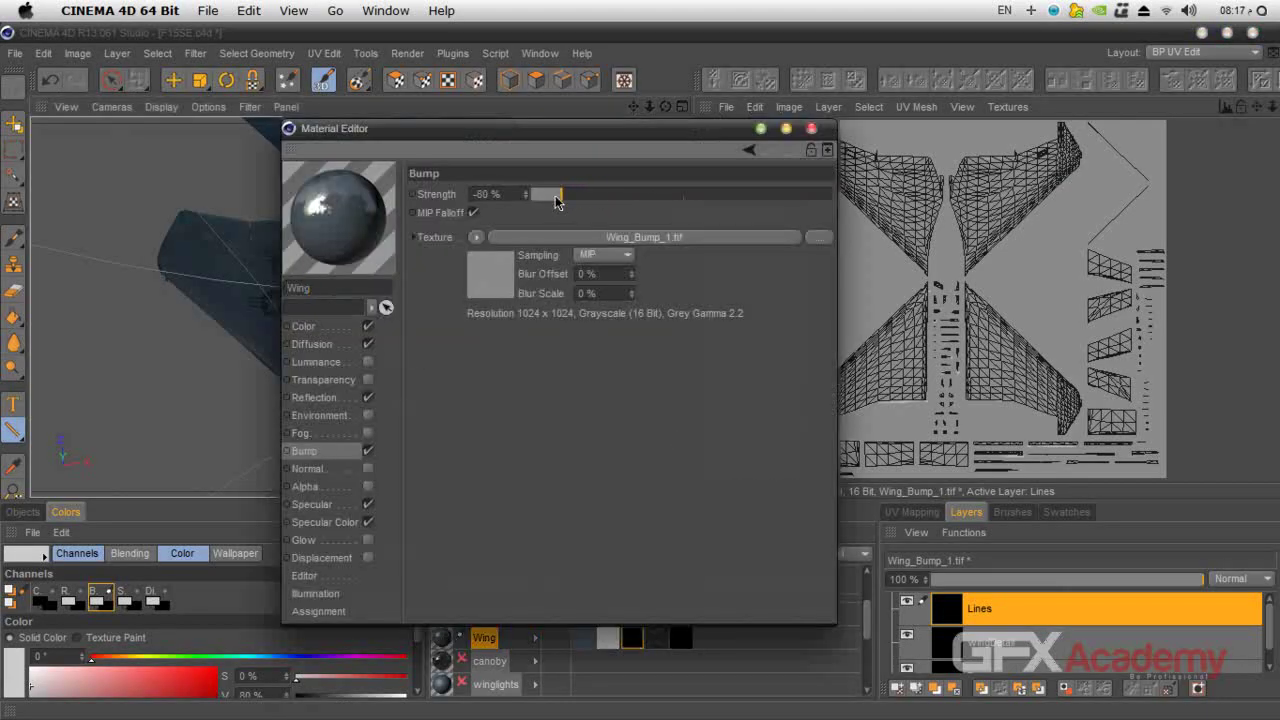
{"action": "left_click", "coordinate": [607, 254]}
{"action": "left_click", "coordinate": [604, 266]}
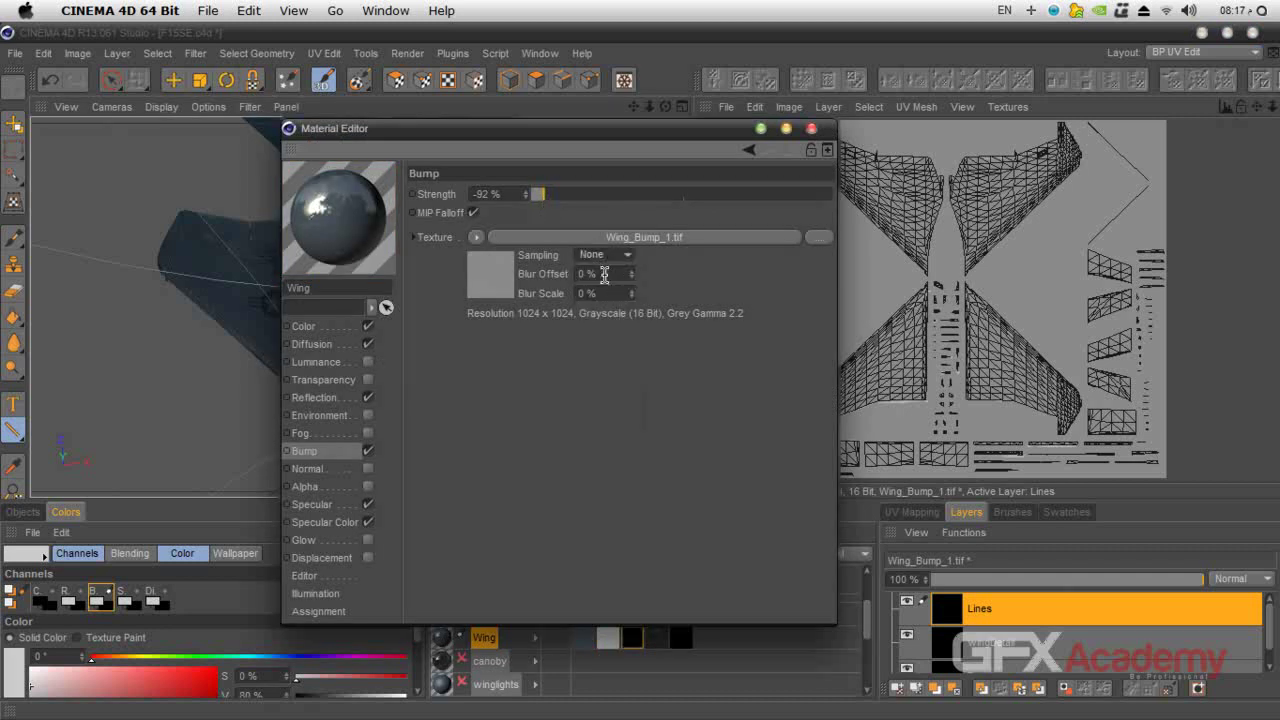
{"action": "left_click", "coordinate": [811, 128]}
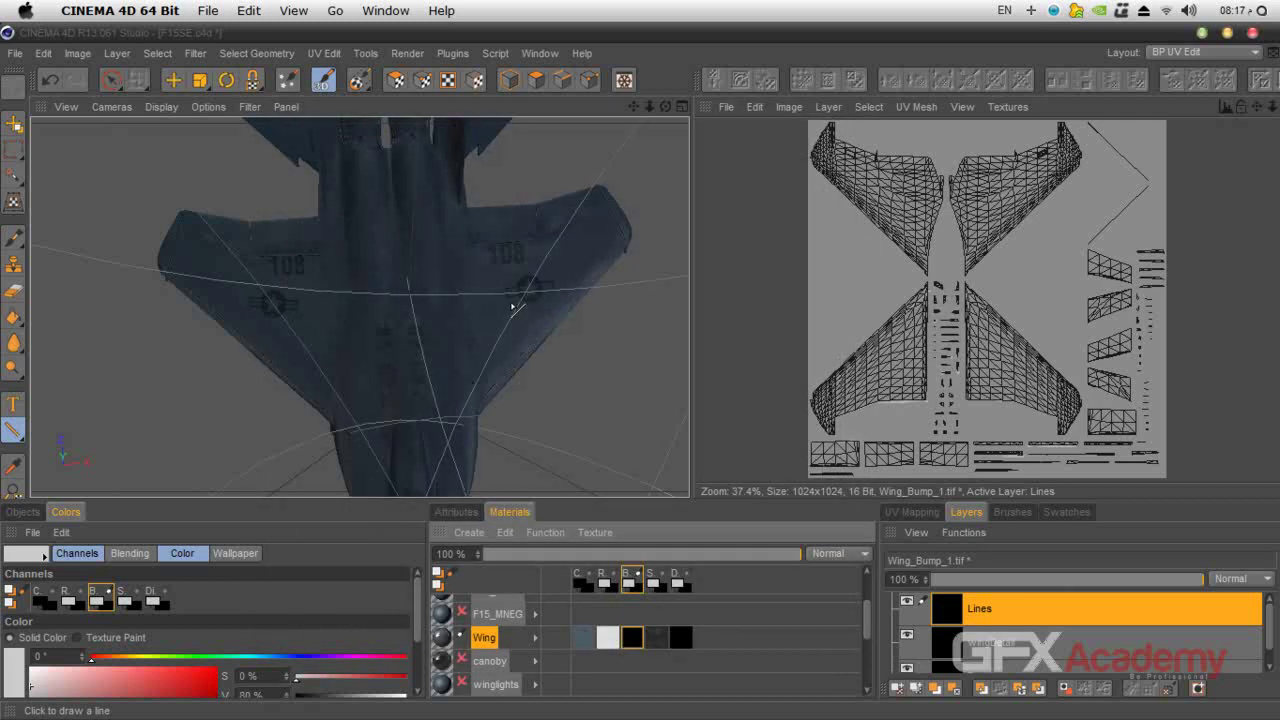
Render the jet's wings from above to check the changed bump settings, and stop and close the unfinished render.
{"action": "key", "text": "shift+r"}
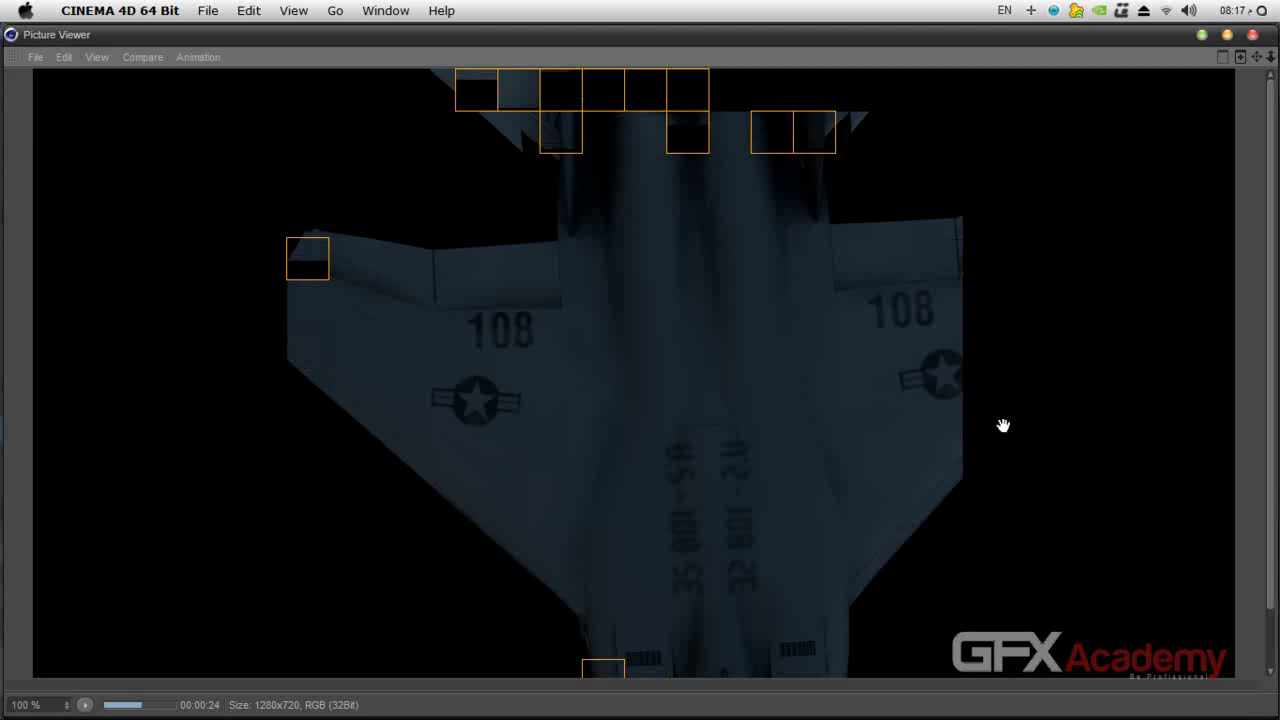
{"action": "left_click", "coordinate": [1253, 36]}
{"action": "left_click", "coordinate": [688, 447]}
Draw bump lines along the rear edges of one wing's outer and inner trailing-edge flaps on the Lines layer.
{"action": "left_click_drag", "start_coordinate": [665, 106], "coordinate": [392, 140]}
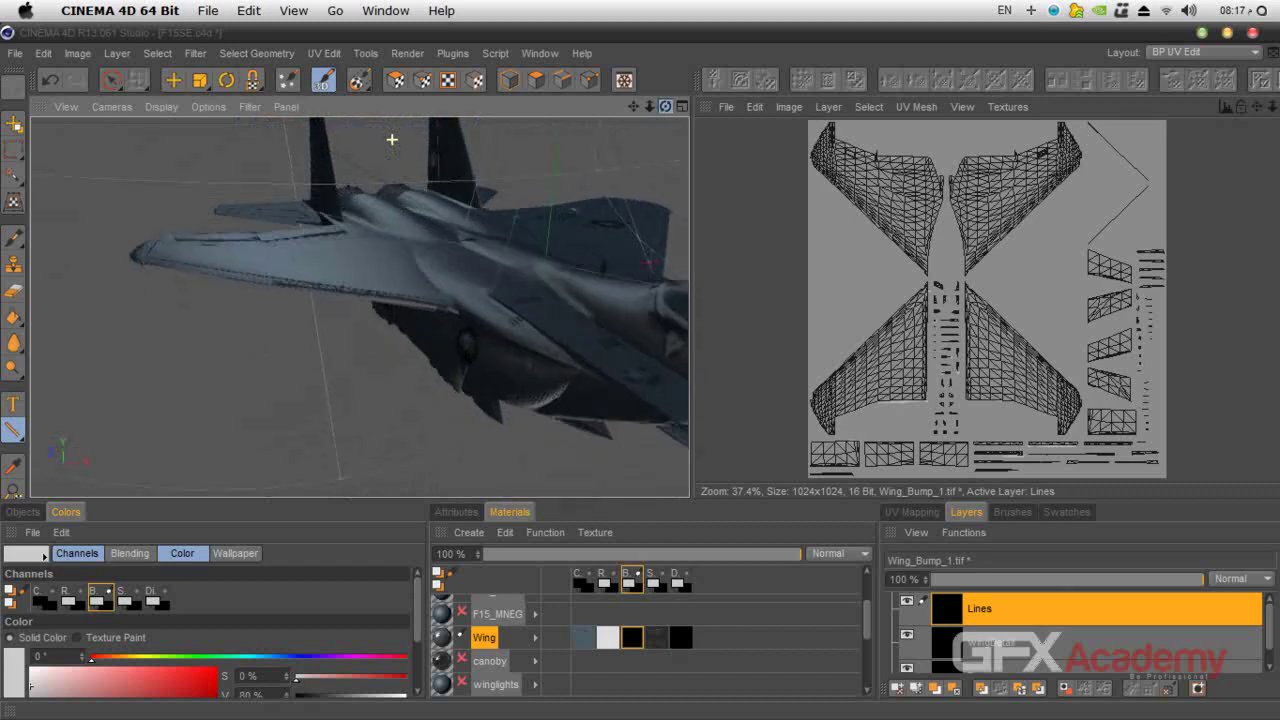
{"action": "left_click_drag", "start_coordinate": [666, 107], "coordinate": [600, 200]}
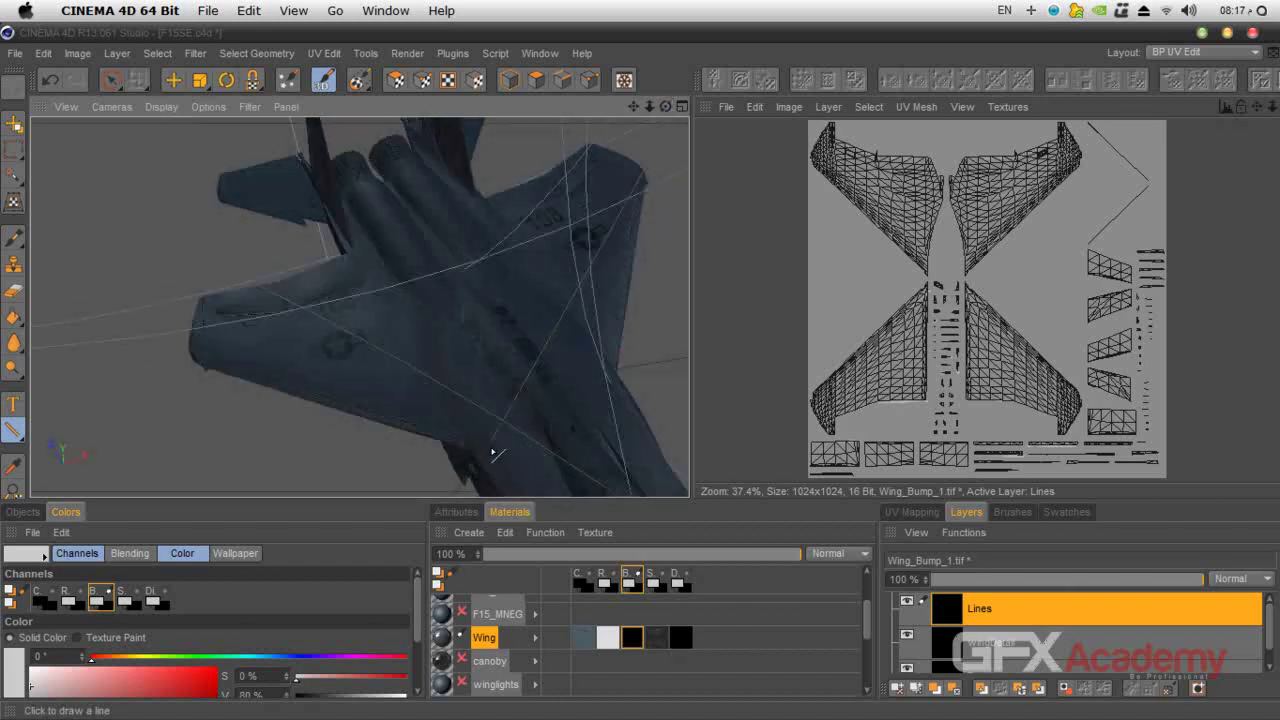
{"action": "scroll", "coordinate": [485, 451], "scroll_direction": "up", "scroll_amount": 5}
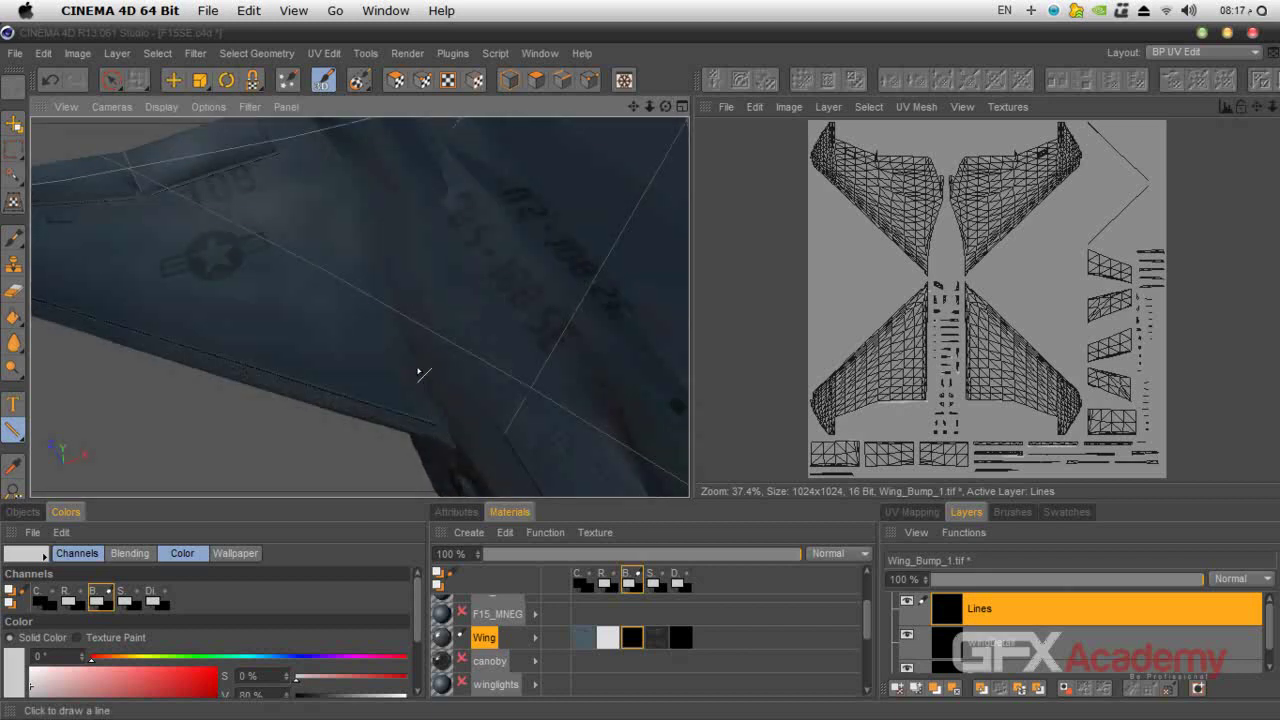
{"action": "left_click_drag", "start_coordinate": [633, 107], "coordinate": [360, 303]}
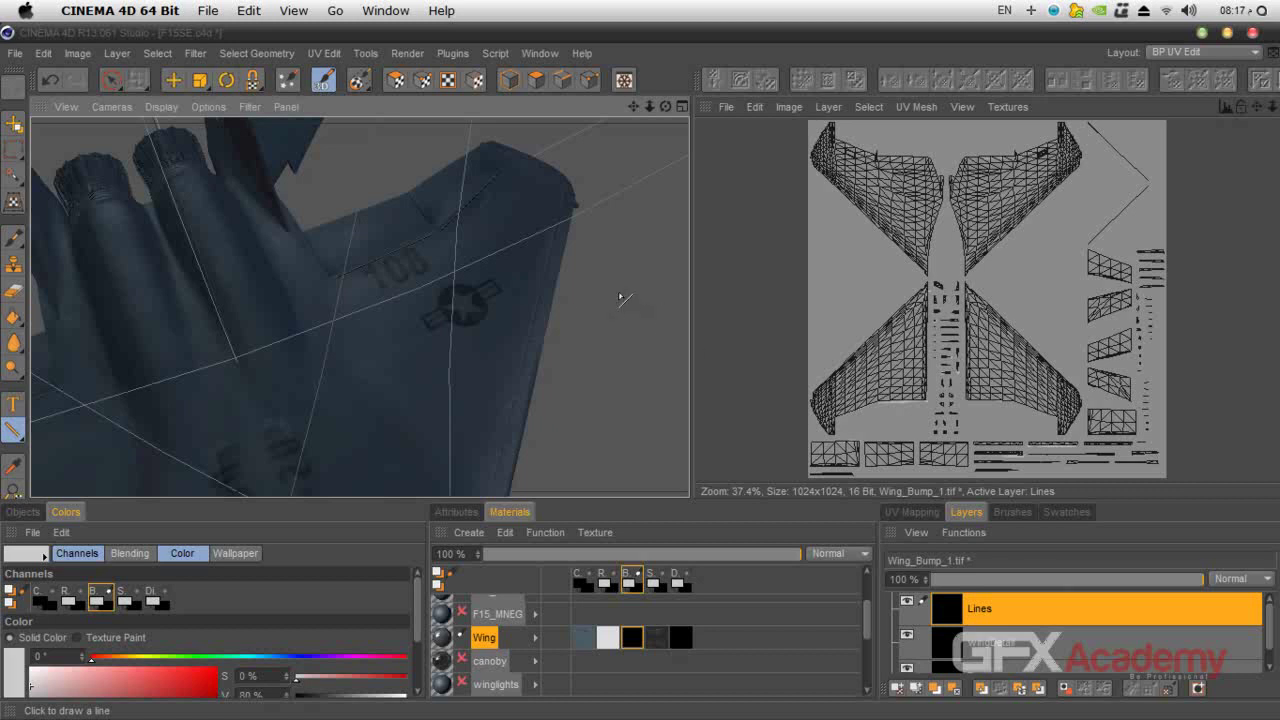
{"action": "scroll", "coordinate": [630, 303], "scroll_direction": "up", "scroll_amount": 3}
{"action": "left_click_drag", "start_coordinate": [633, 107], "coordinate": [642, 378]}
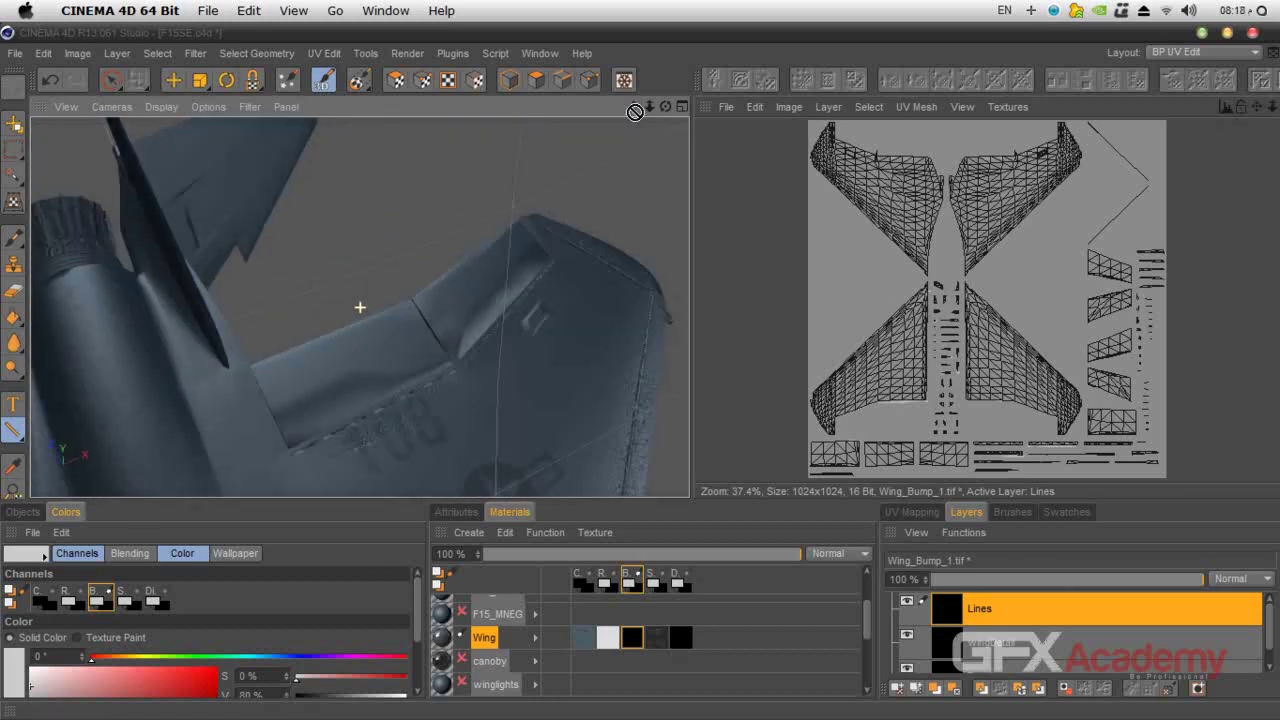
{"action": "scroll", "coordinate": [511, 289], "scroll_direction": "up", "scroll_amount": 3}
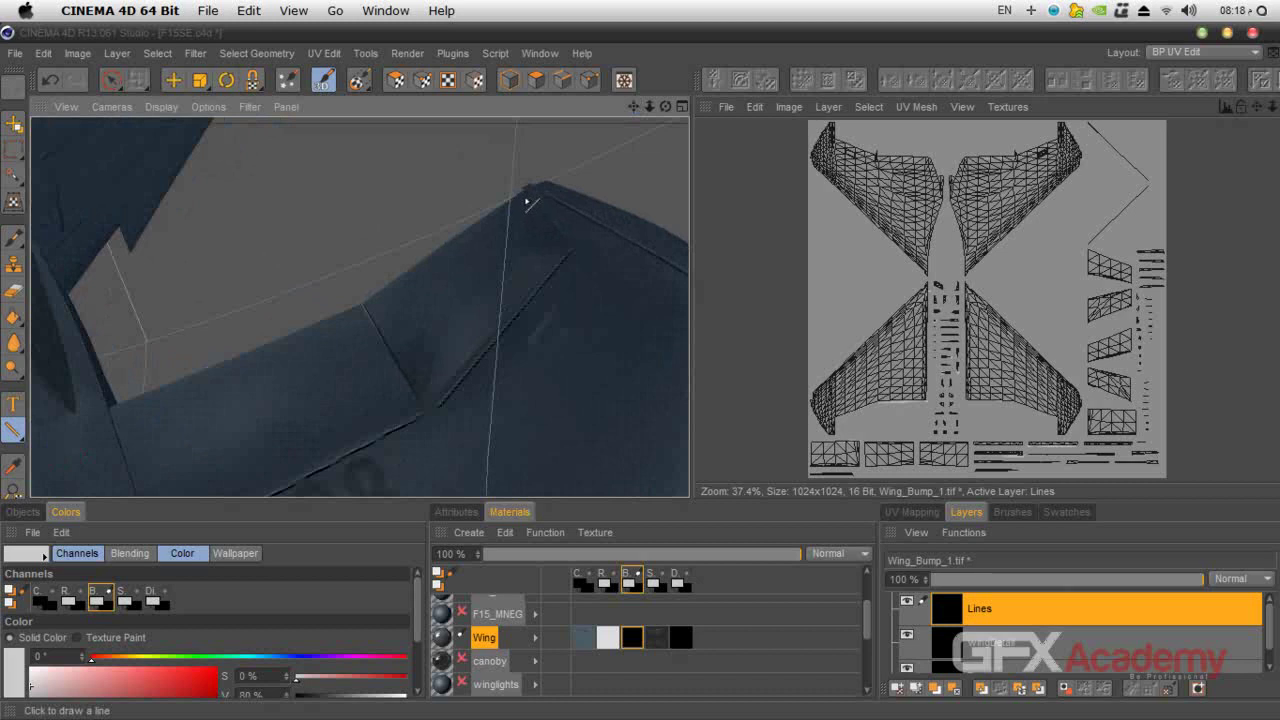
{"action": "mouse_move", "coordinate": [524, 199]}
{"action": "left_mouse_down"}
{"action": "mouse_move", "coordinate": [429, 294]}
{"action": "mouse_move", "coordinate": [209, 369]}
{"action": "mouse_move", "coordinate": [119, 418]}
{"action": "left_mouse_up"}
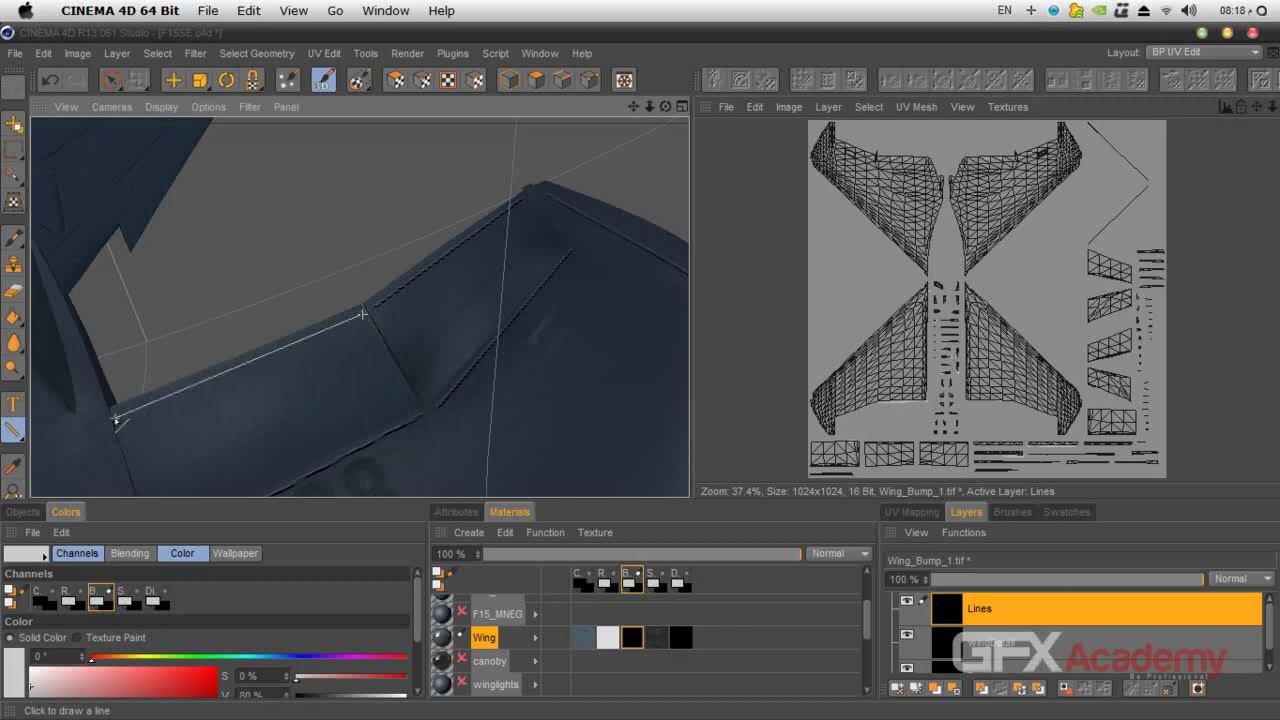
{"action": "left_click_drag", "start_coordinate": [113, 420], "coordinate": [114, 421]}
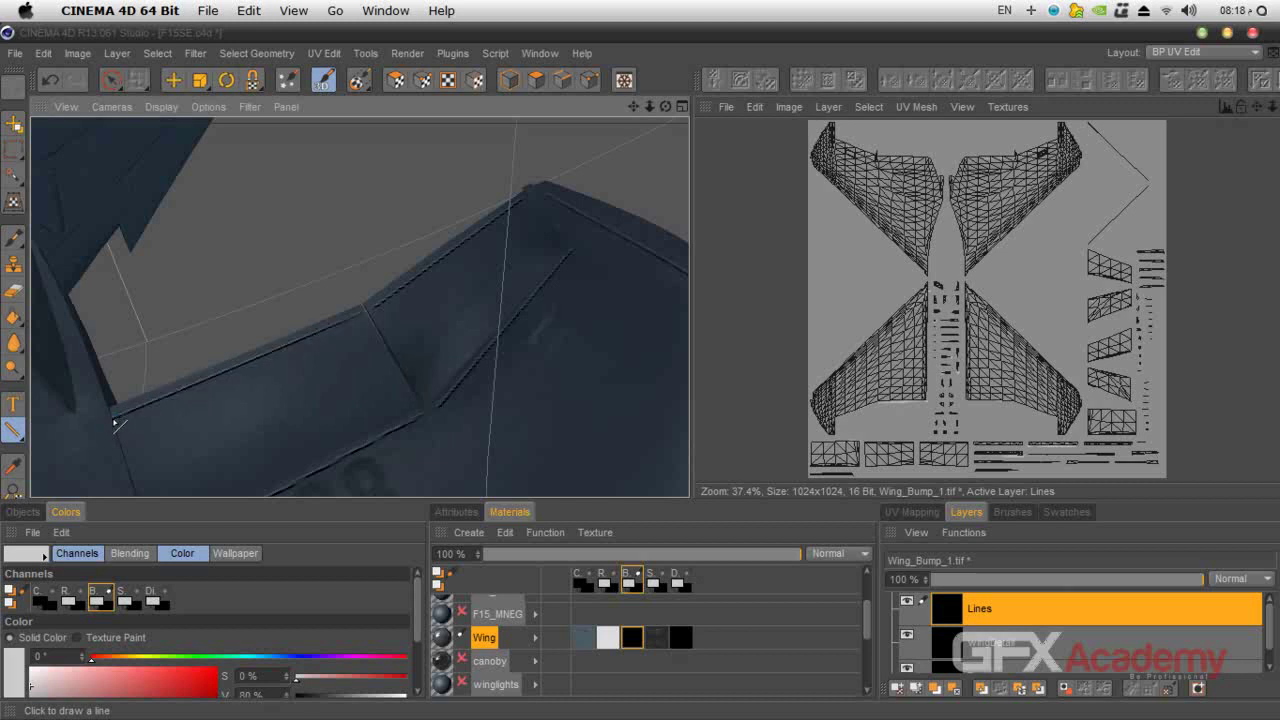
Draw a bump line along the rear edge of the opposite wing's inner flap, from the fuselage to the flap joint.
{"action": "left_click_drag", "start_coordinate": [636, 108], "coordinate": [665, 106]}
{"action": "left_click_drag", "start_coordinate": [660, 385], "coordinate": [643, 377], "text": "alt"}
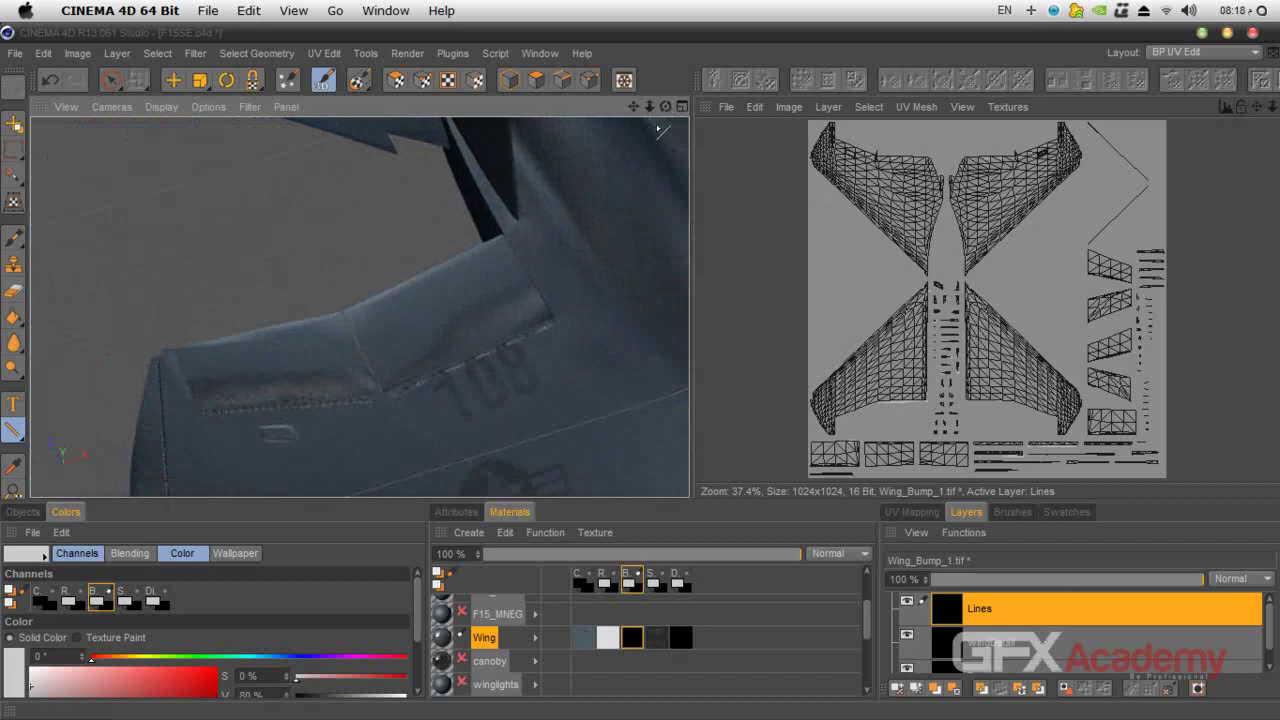
{"action": "scroll", "coordinate": [529, 257], "scroll_direction": "up", "scroll_amount": 3}
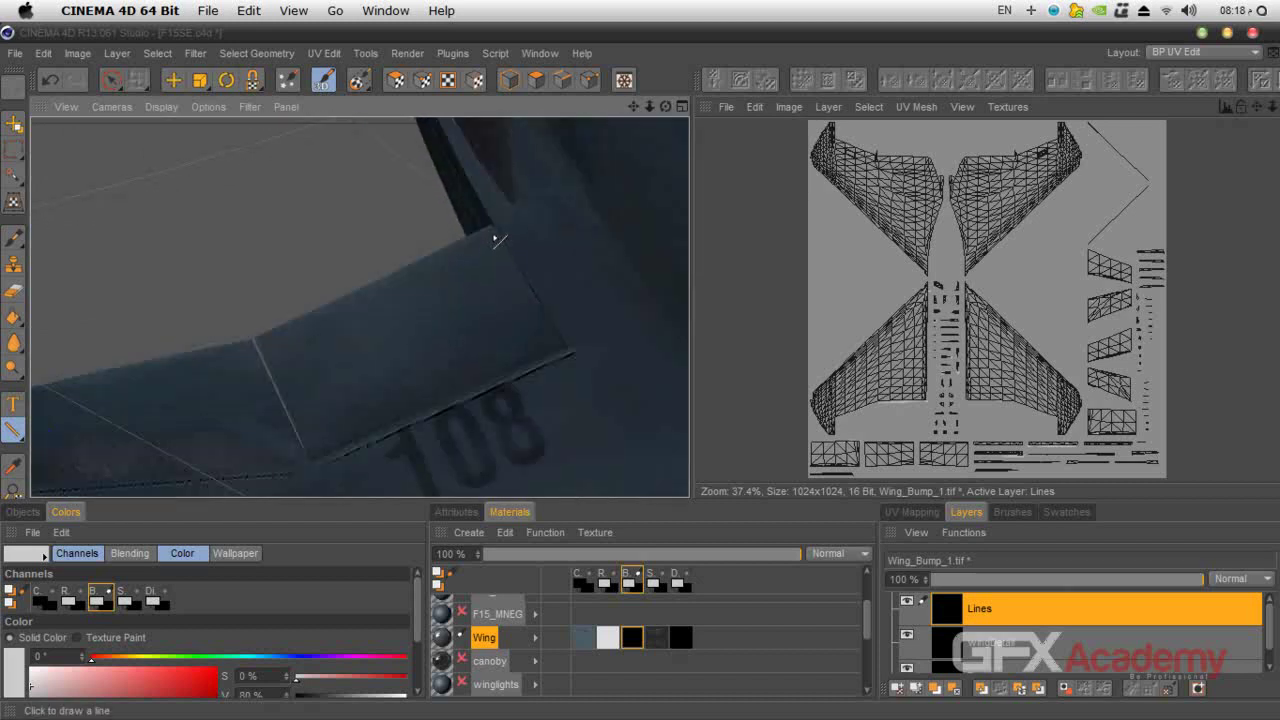
{"action": "left_click_drag", "start_coordinate": [493, 237], "coordinate": [267, 347]}
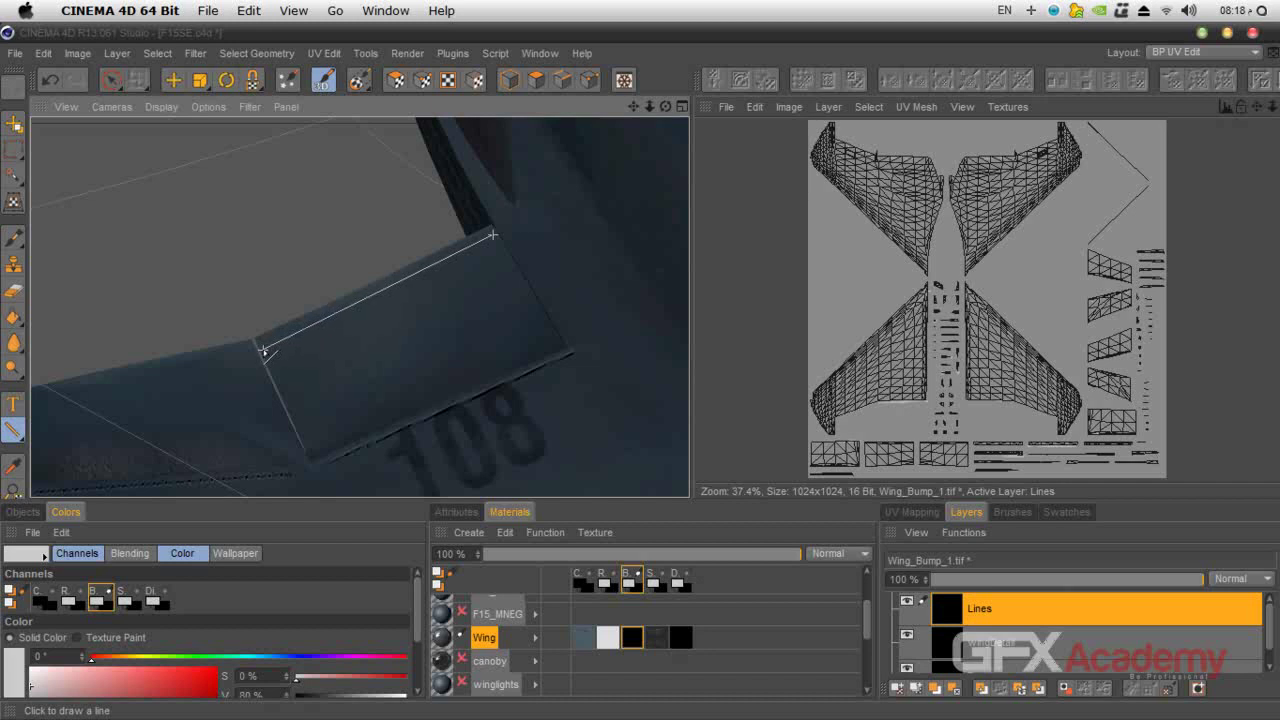
{"action": "left_click", "coordinate": [264, 351]}
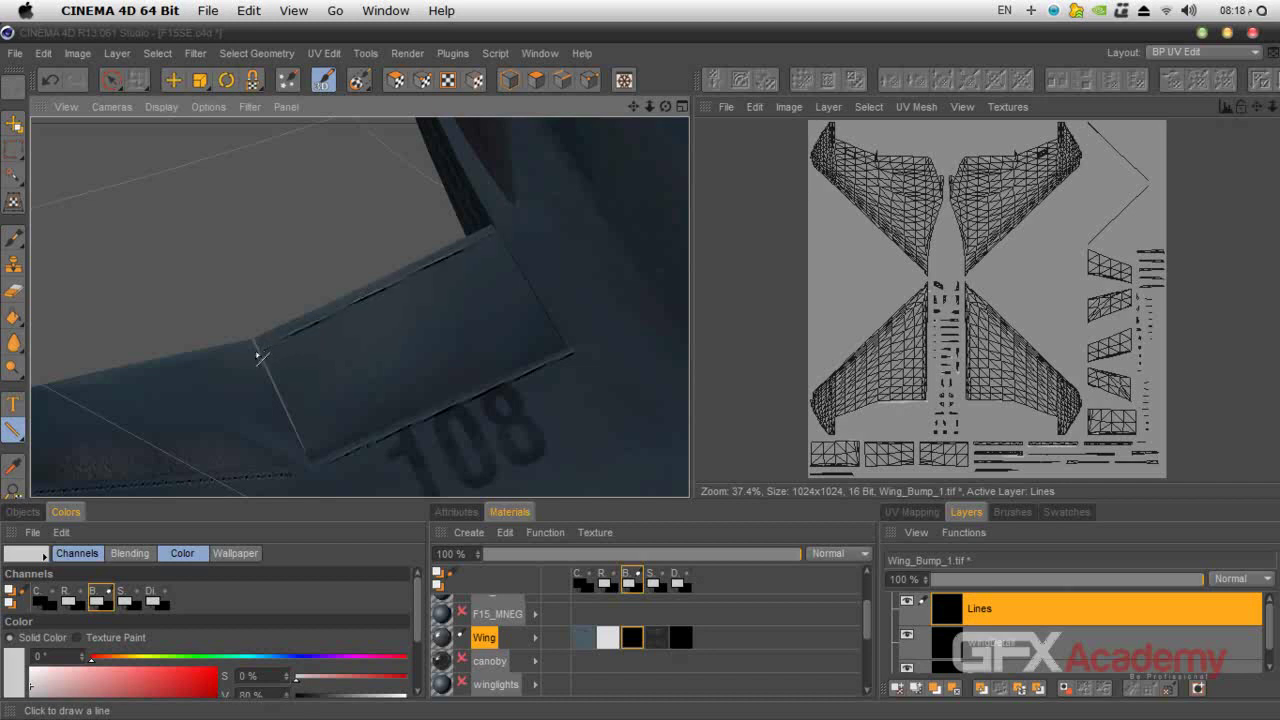
Draw a bump line along the rear edge of the same wing's outer flap, from the flap joint to the wingtip.
{"action": "left_click_drag", "start_coordinate": [635, 108], "coordinate": [821, 38]}
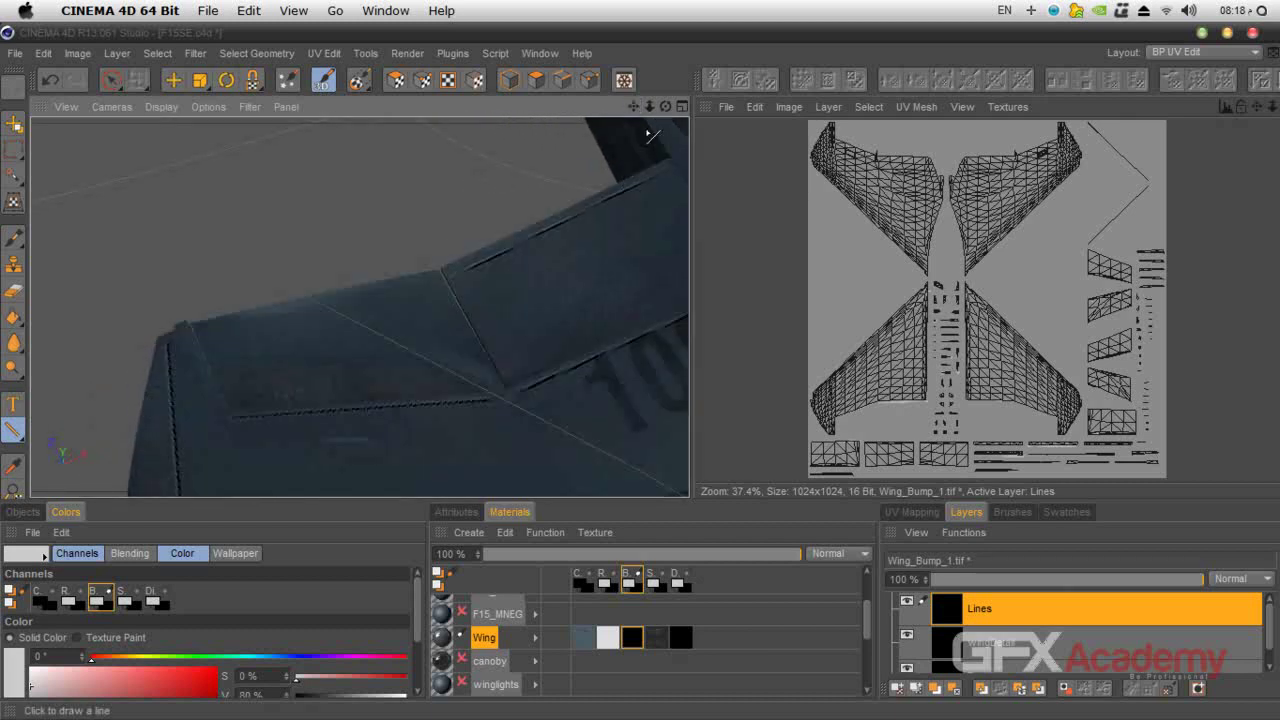
{"action": "mouse_move", "coordinate": [666, 106]}
{"action": "left_mouse_down"}
{"action": "mouse_move", "coordinate": [640, 109]}
{"action": "mouse_move", "coordinate": [670, 110]}
{"action": "left_mouse_up"}
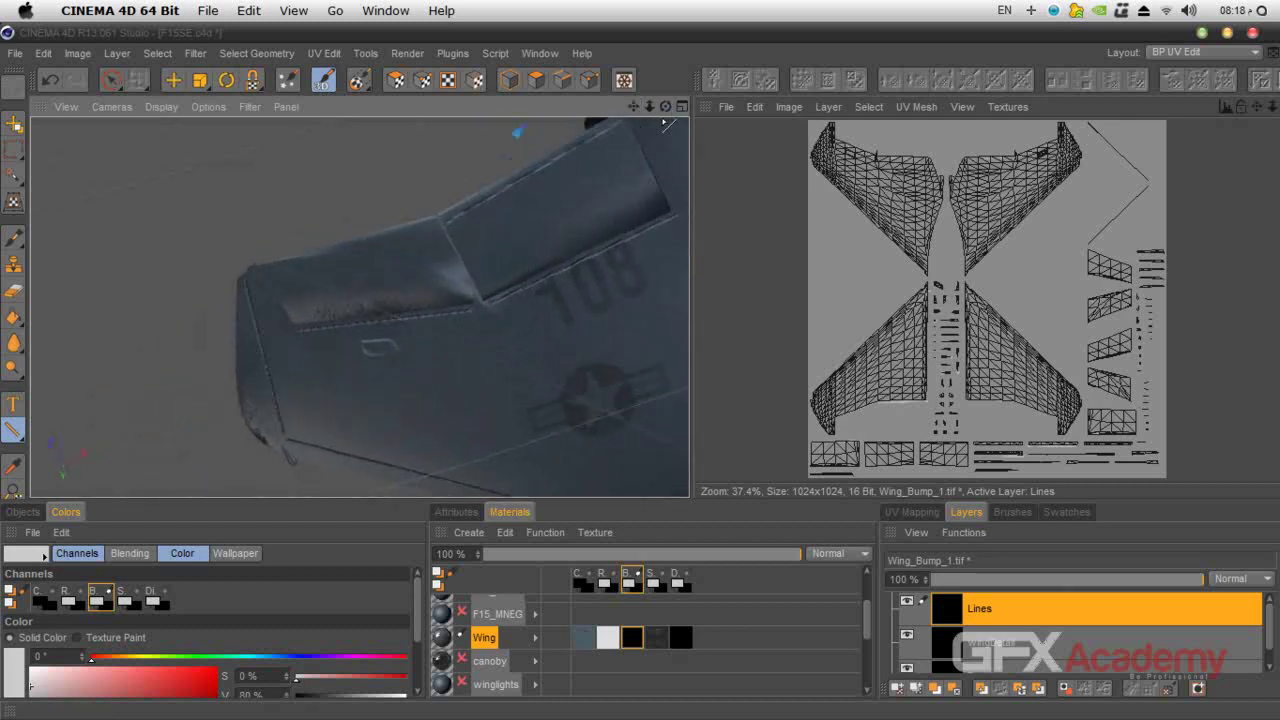
{"action": "left_click", "coordinate": [439, 229]}
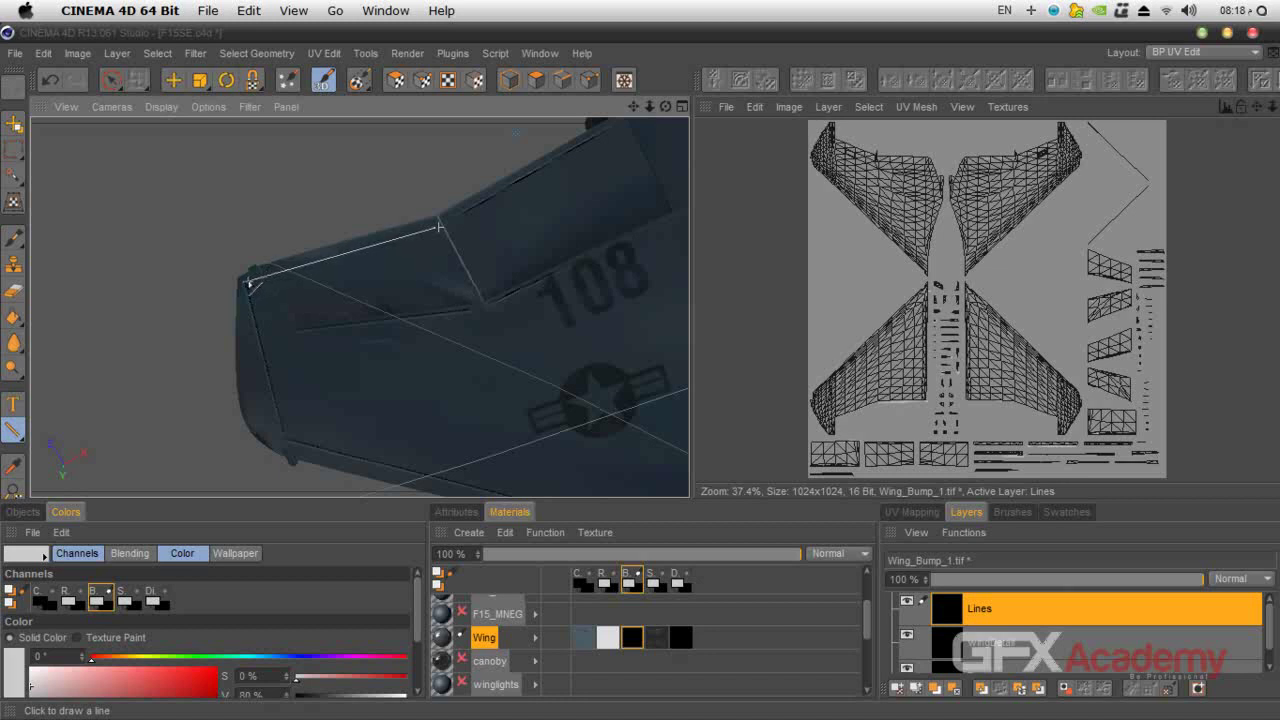
{"action": "left_click", "coordinate": [250, 284]}
Examine the new flap edge lines and the upper surfaces of both wings from several angles and distances.
{"action": "left_click_drag", "start_coordinate": [666, 107], "coordinate": [715, 170]}
{"action": "mouse_move", "coordinate": [589, 251]}
{"action": "left_mouse_down", "text": "alt"}
{"action": "mouse_move", "coordinate": [630, 290]}
{"action": "mouse_move", "coordinate": [586, 251]}
{"action": "left_mouse_up", "text": "alt"}
{"action": "middle_click_drag", "start_coordinate": [586, 251], "coordinate": [86, 258], "text": "alt"}
{"action": "right_click_drag", "start_coordinate": [538, 249], "coordinate": [597, 204], "text": "alt"}
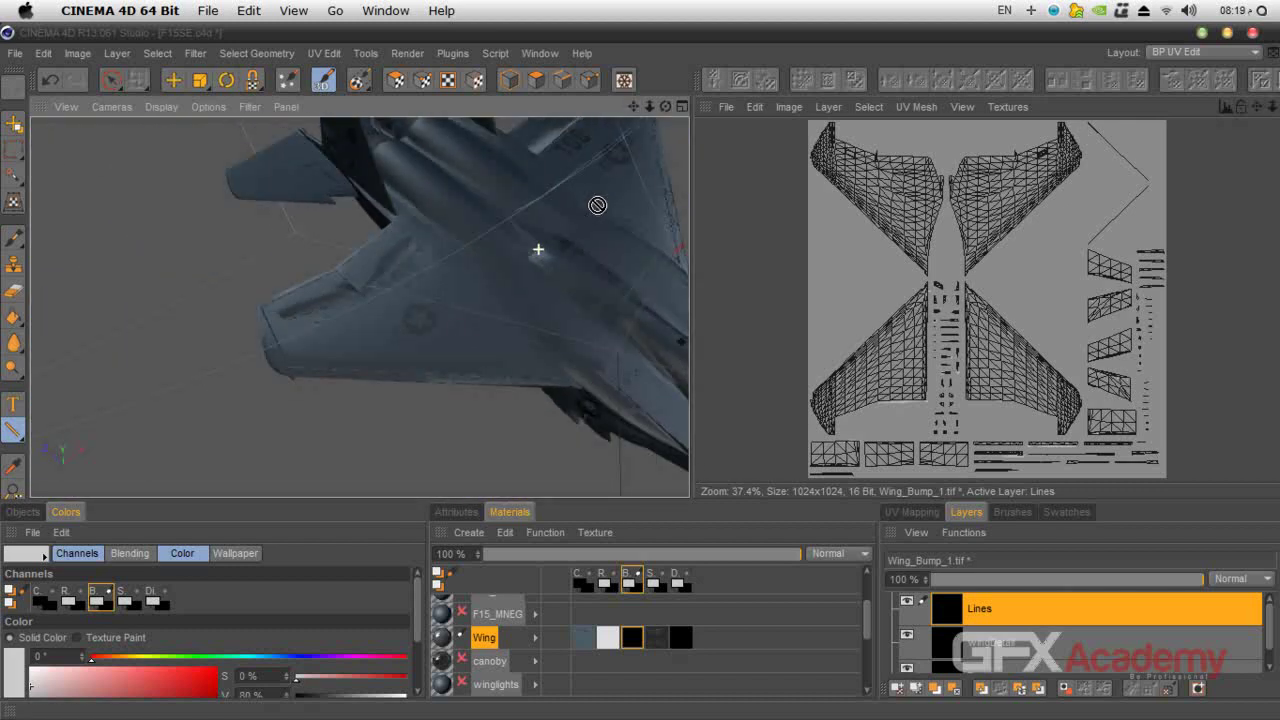
{"action": "left_click_drag", "start_coordinate": [597, 204], "coordinate": [617, 198]}
{"action": "left_click_drag", "start_coordinate": [633, 107], "coordinate": [540, 269]}
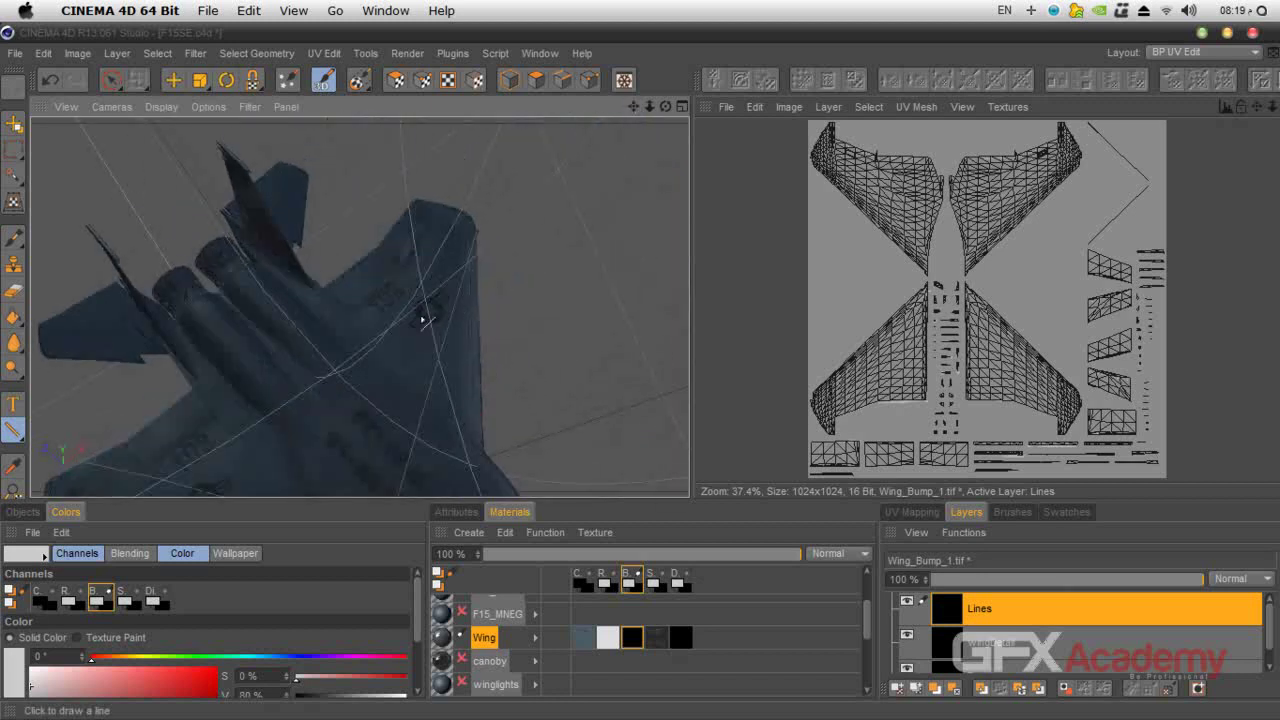
{"action": "left_click_drag", "start_coordinate": [634, 108], "coordinate": [621, 321]}
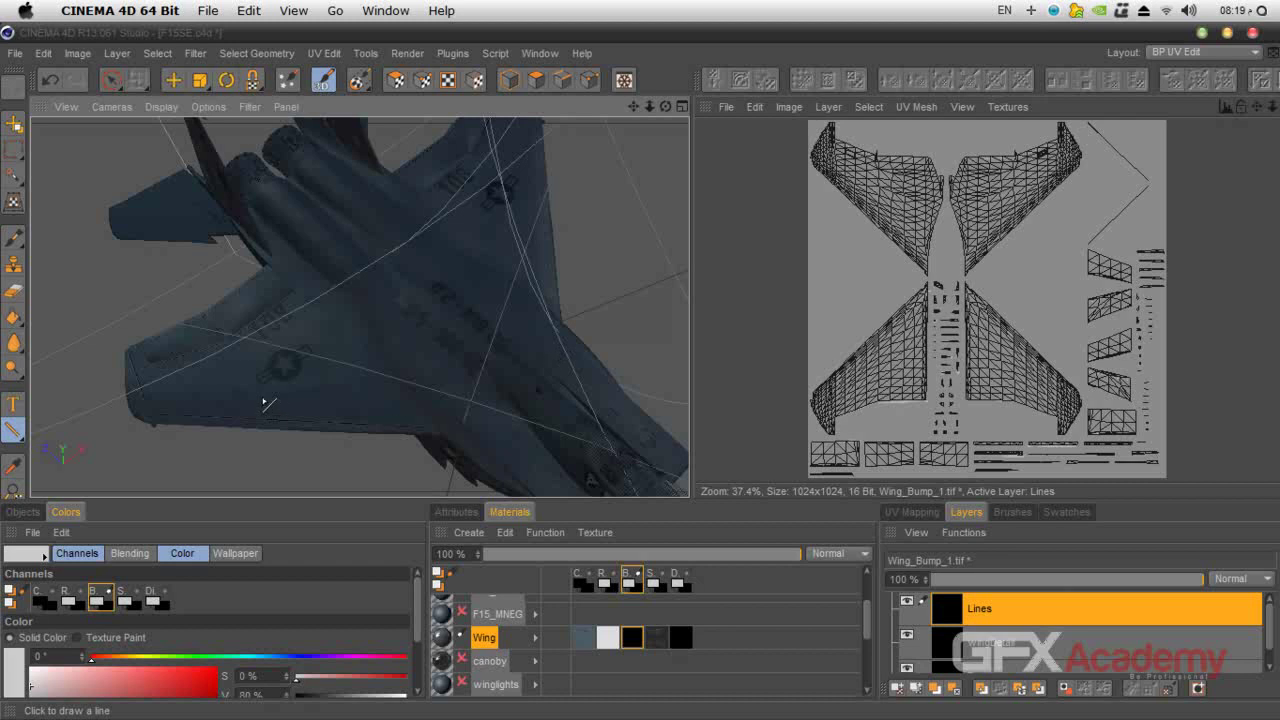
{"action": "scroll", "coordinate": [270, 406], "scroll_direction": "up", "scroll_amount": 2}
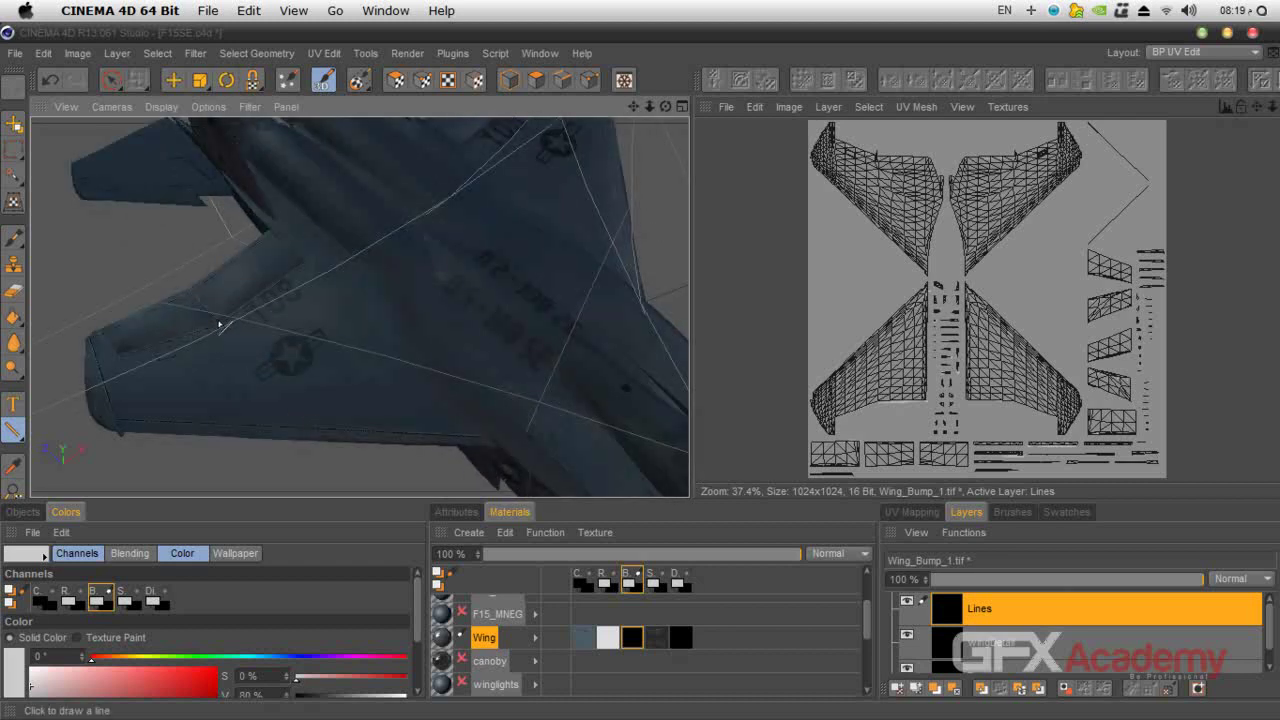
{"action": "left_click", "coordinate": [219, 323]}
{"action": "left_click", "coordinate": [328, 433]}
{"action": "left_click_drag", "start_coordinate": [637, 106], "coordinate": [532, 192]}
{"action": "left_click_drag", "start_coordinate": [667, 106], "coordinate": [500, 268]}
{"action": "scroll", "coordinate": [500, 268], "scroll_direction": "down", "scroll_amount": 3}
Render both wings from above to the Picture Viewer to check the rear flap edge lines.
{"action": "left_click_drag", "start_coordinate": [665, 106], "coordinate": [460, 363]}
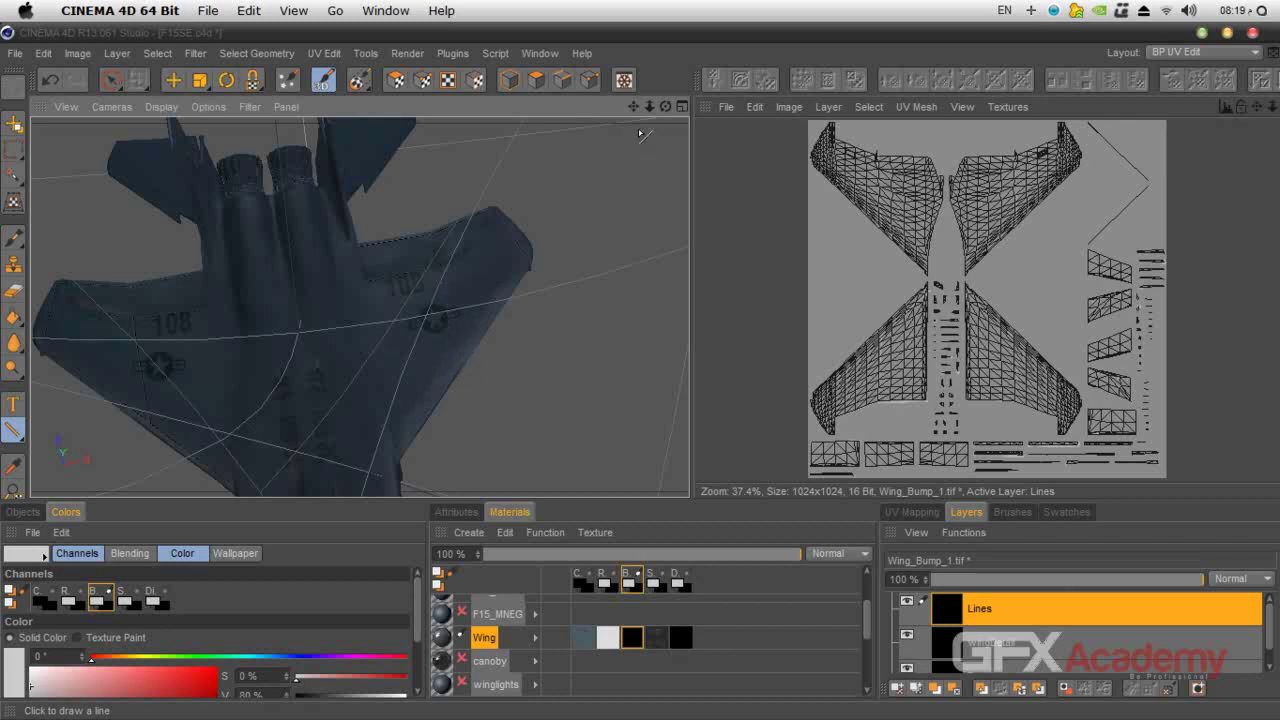
{"action": "left_click_drag", "start_coordinate": [665, 106], "coordinate": [546, 276]}
{"action": "key", "text": "shift+r"}
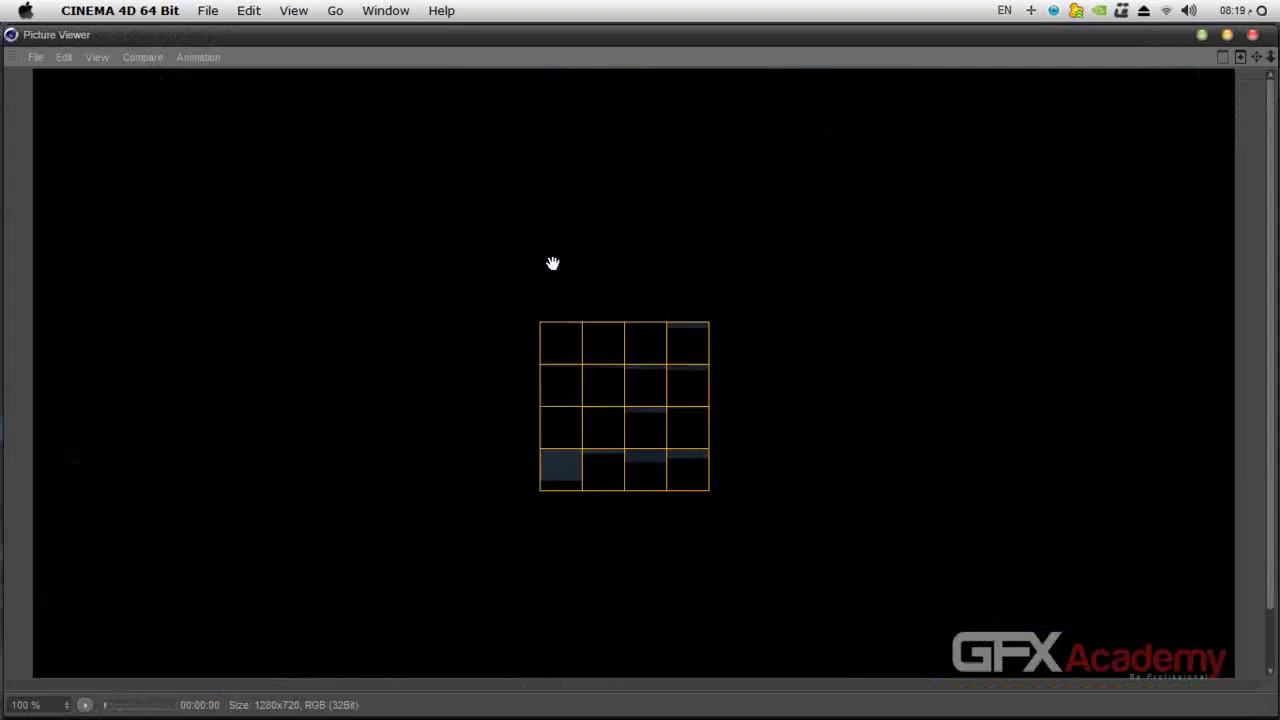